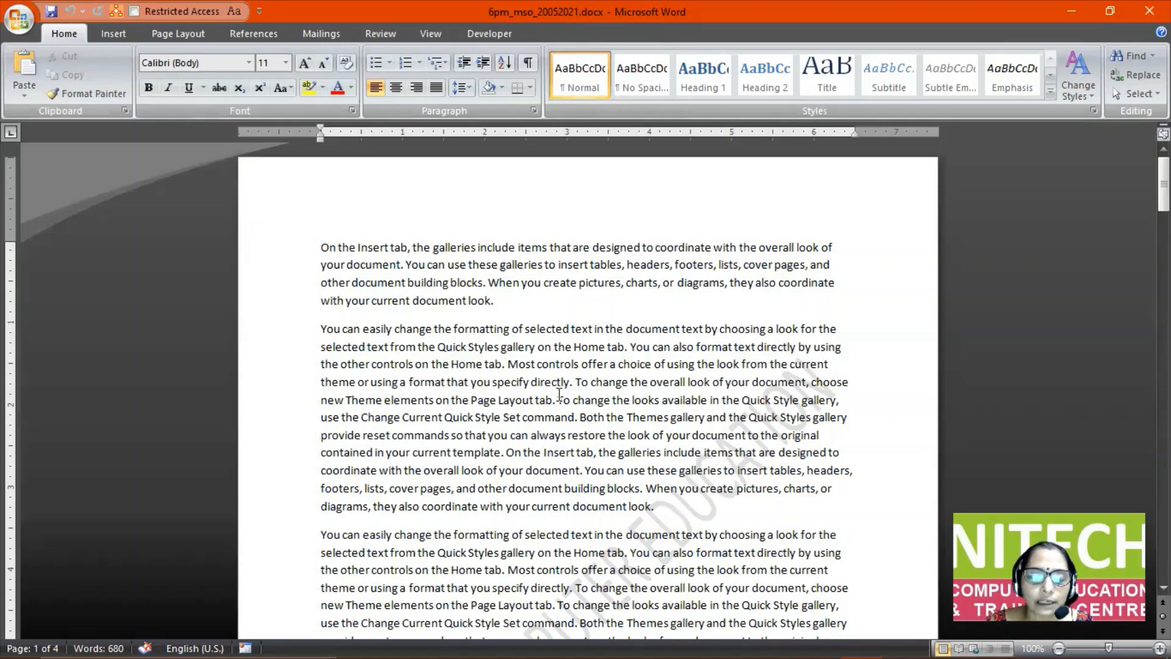
Look through all pages of the document, from the opening paragraphs to the notes on the last pages and back.
click(599, 159)
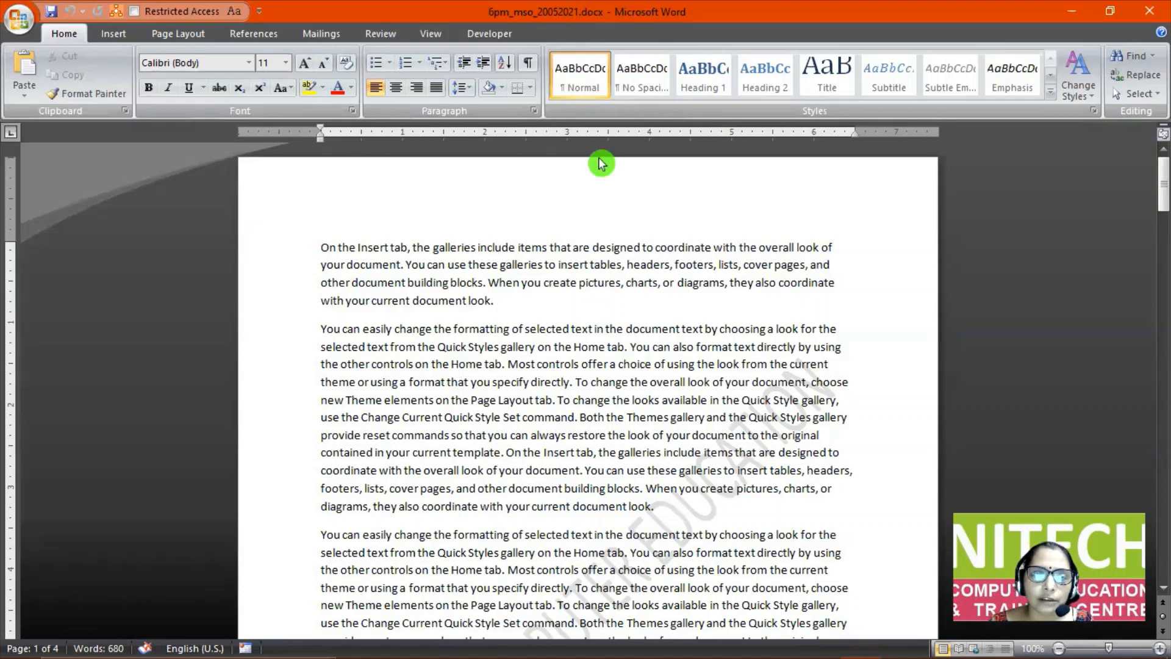
scroll(512, 315, down, 9)
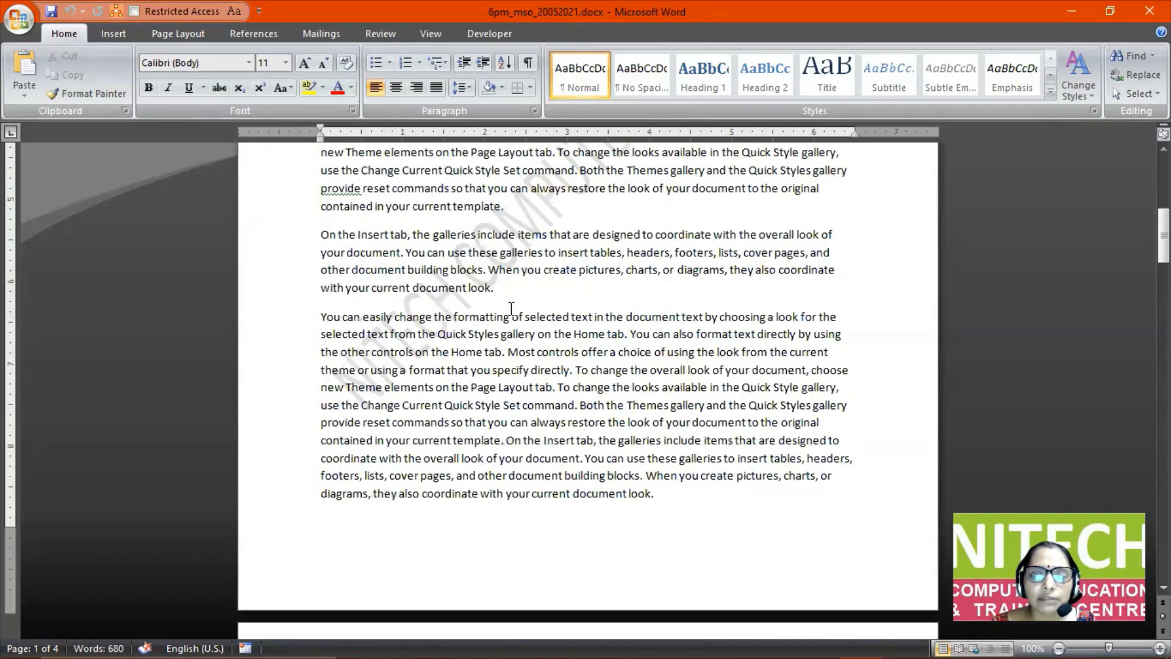
scroll(511, 309, down, 6)
click(510, 314)
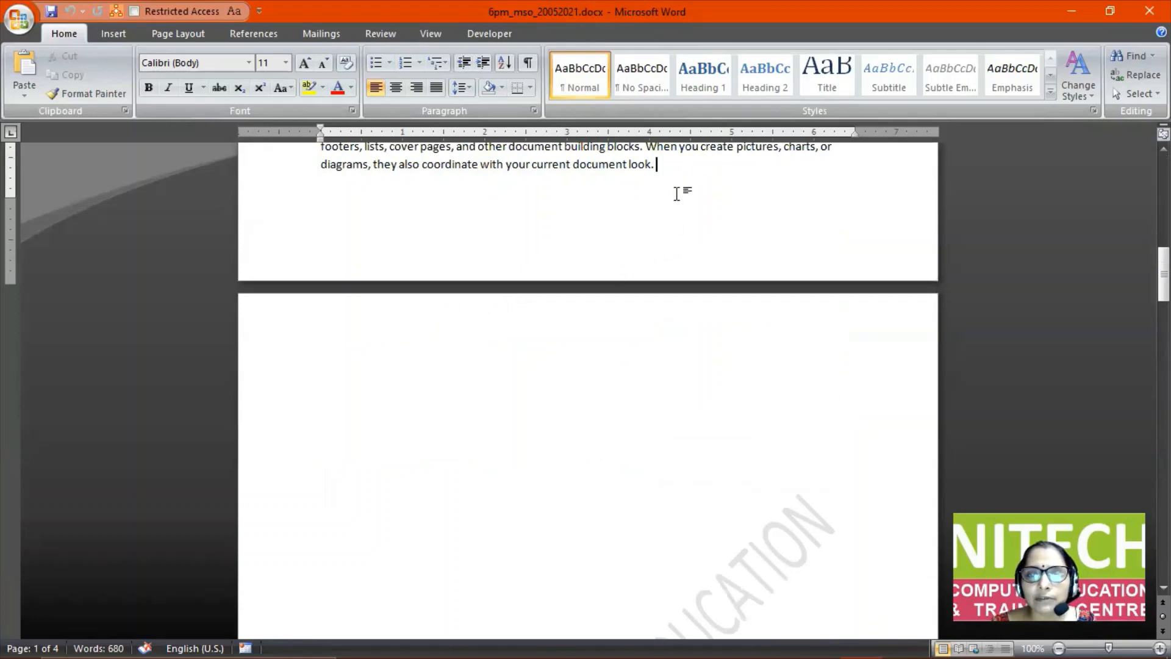
click(681, 346)
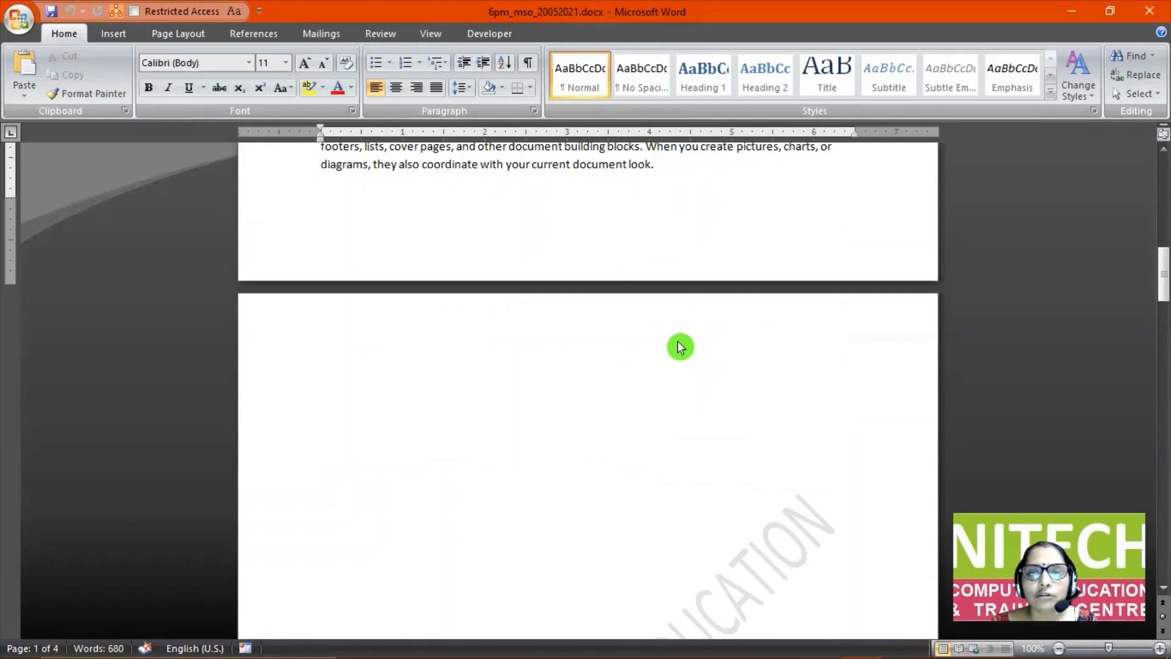
scroll(595, 397, down, 14)
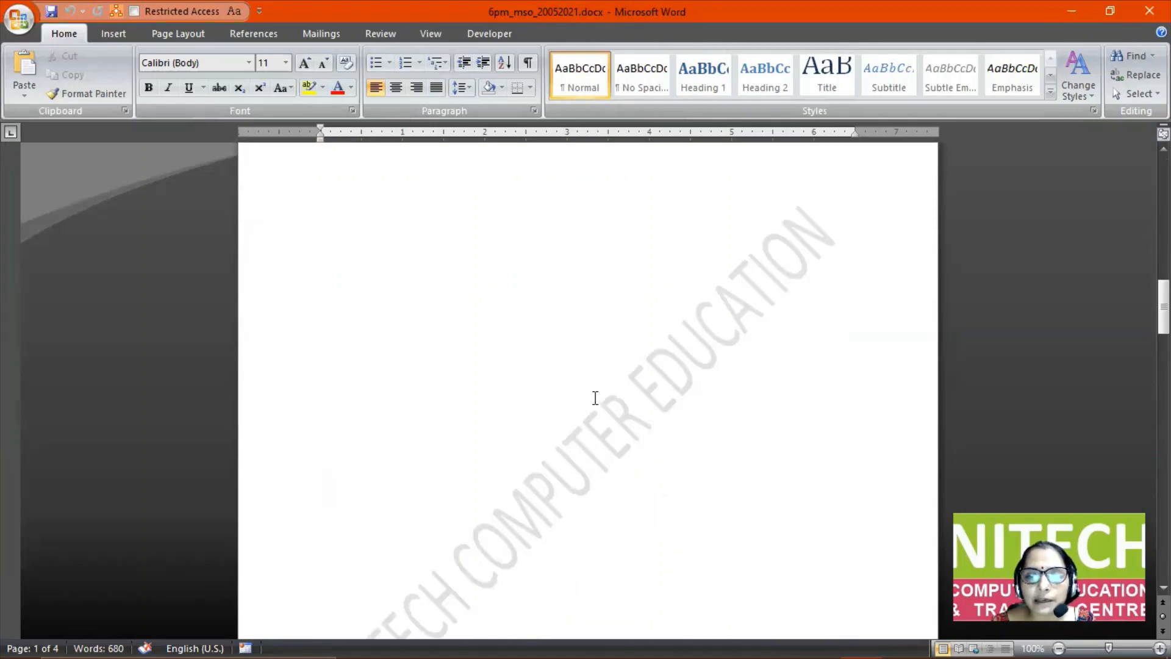
click(596, 401)
scroll(595, 400, down, 6)
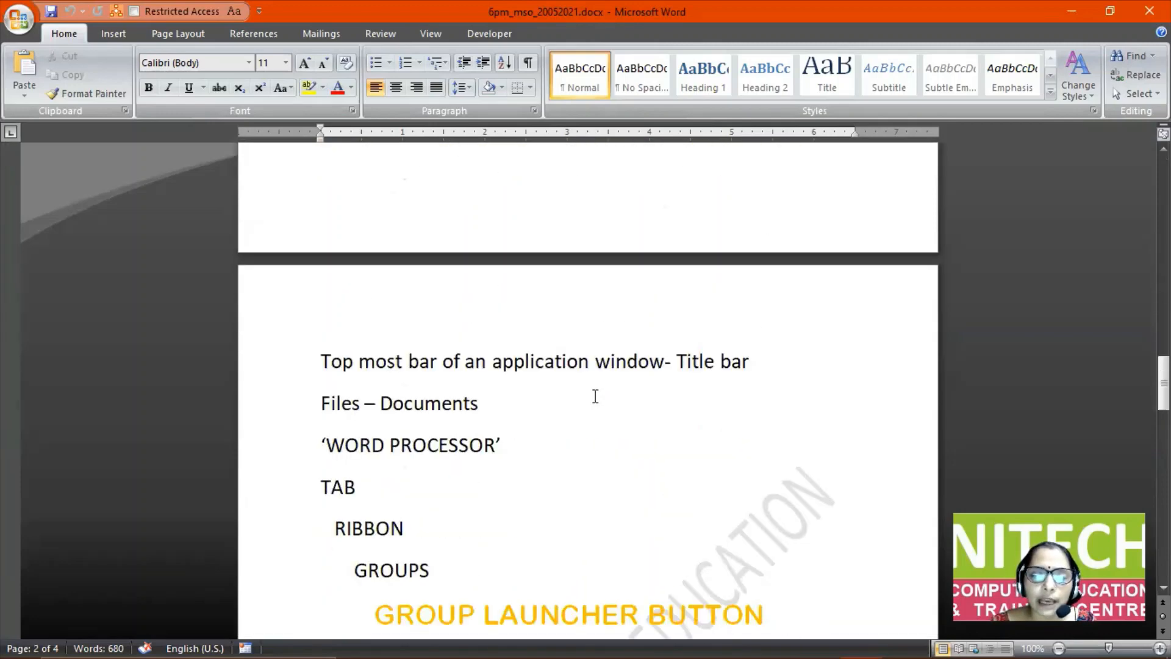
scroll(595, 396, down, 6)
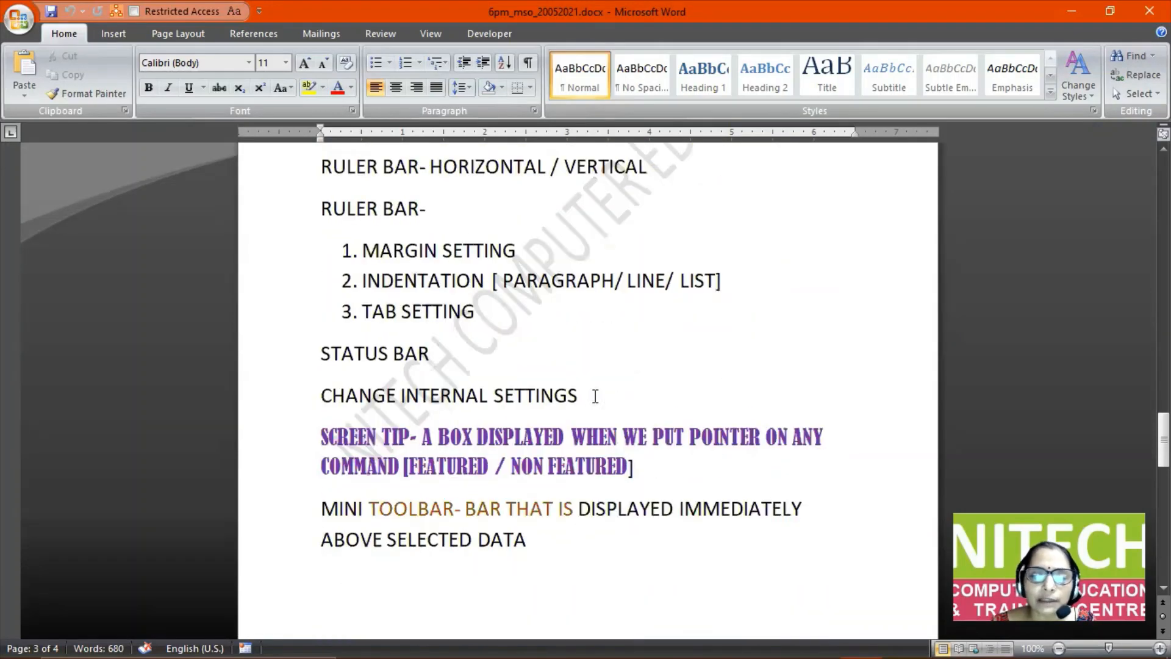
scroll(625, 396, down, 1)
scroll(626, 399, up, 10)
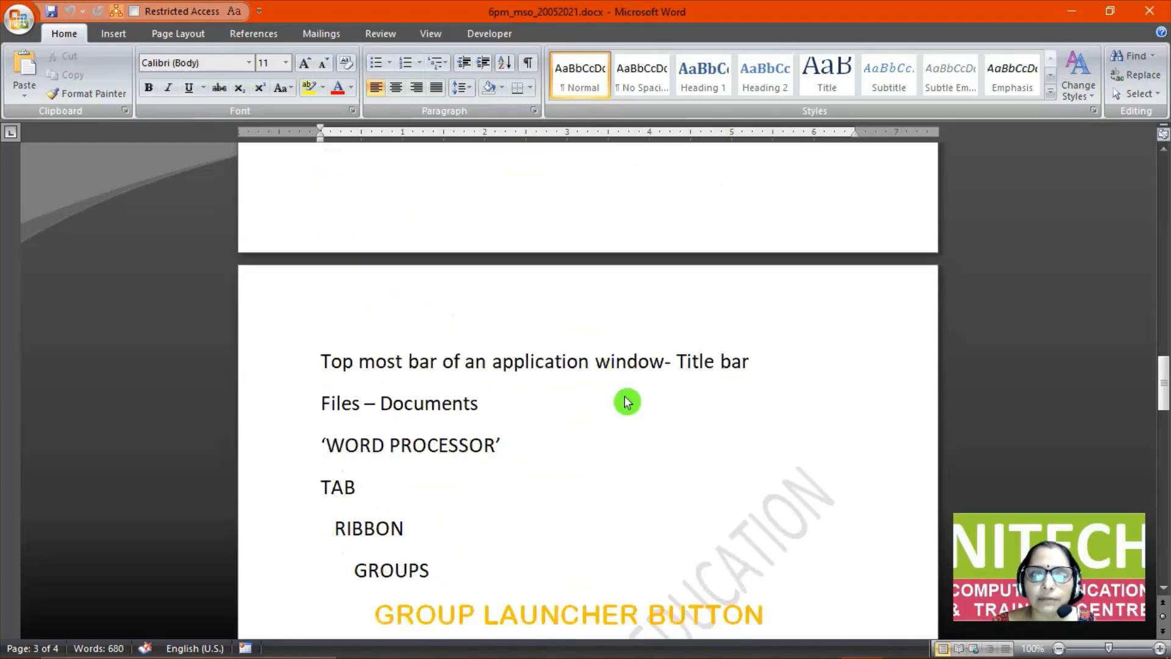
scroll(626, 401, up, 11)
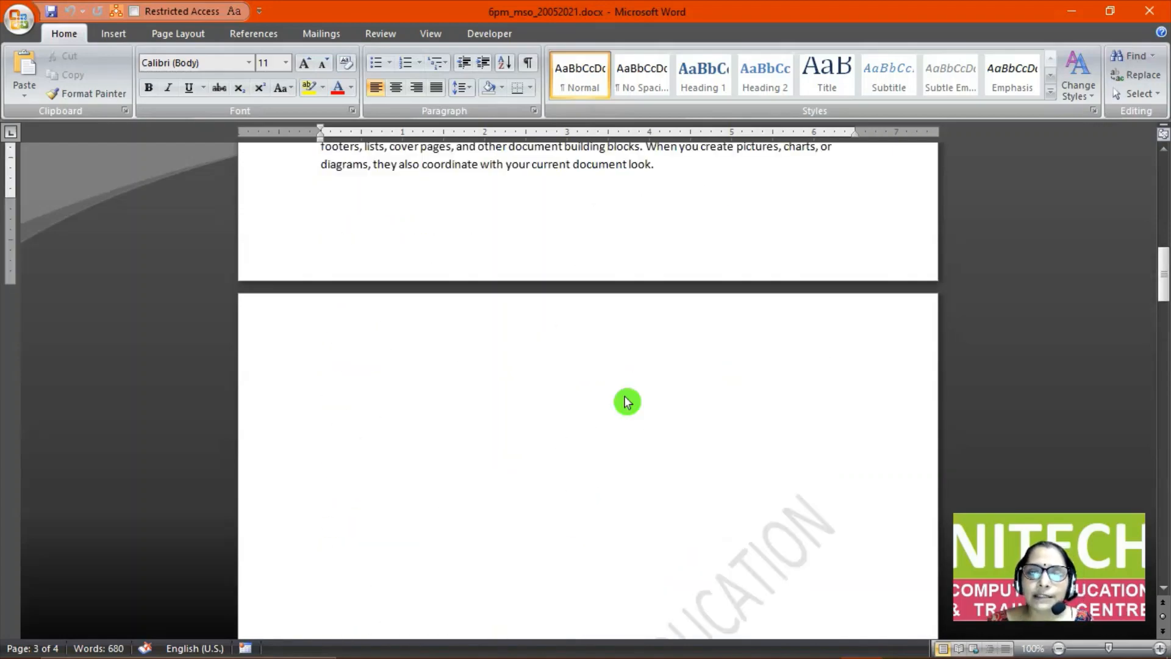
scroll(627, 402, up, 1)
click(628, 314)
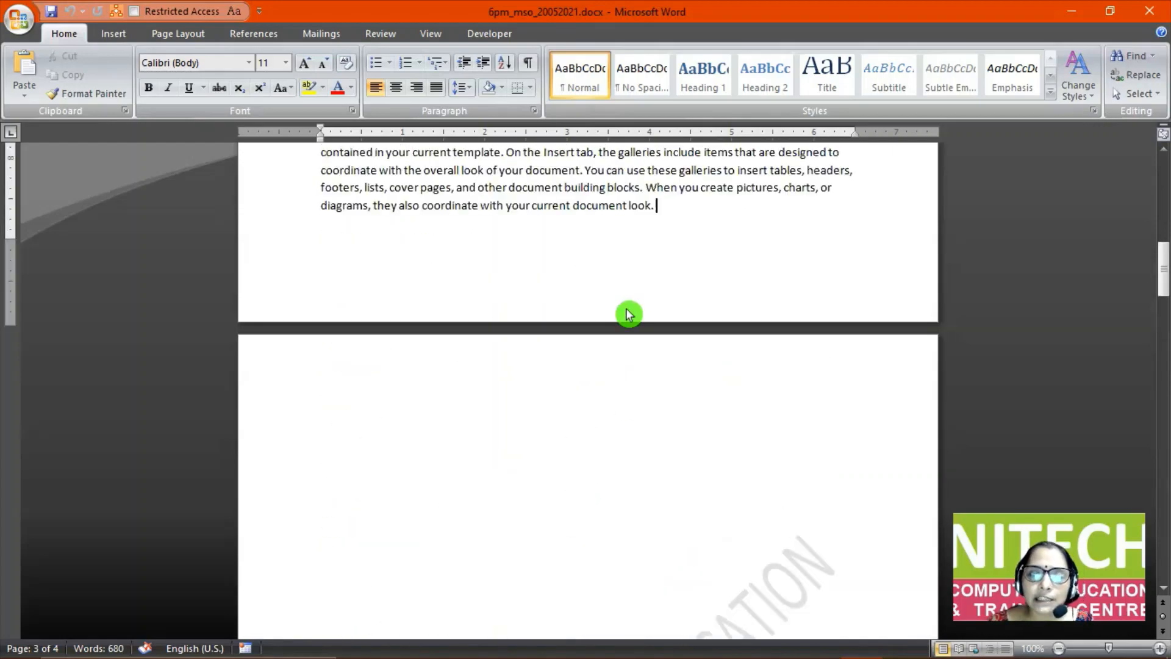
Hide the white space between the pages, and show it again.
click(610, 412)
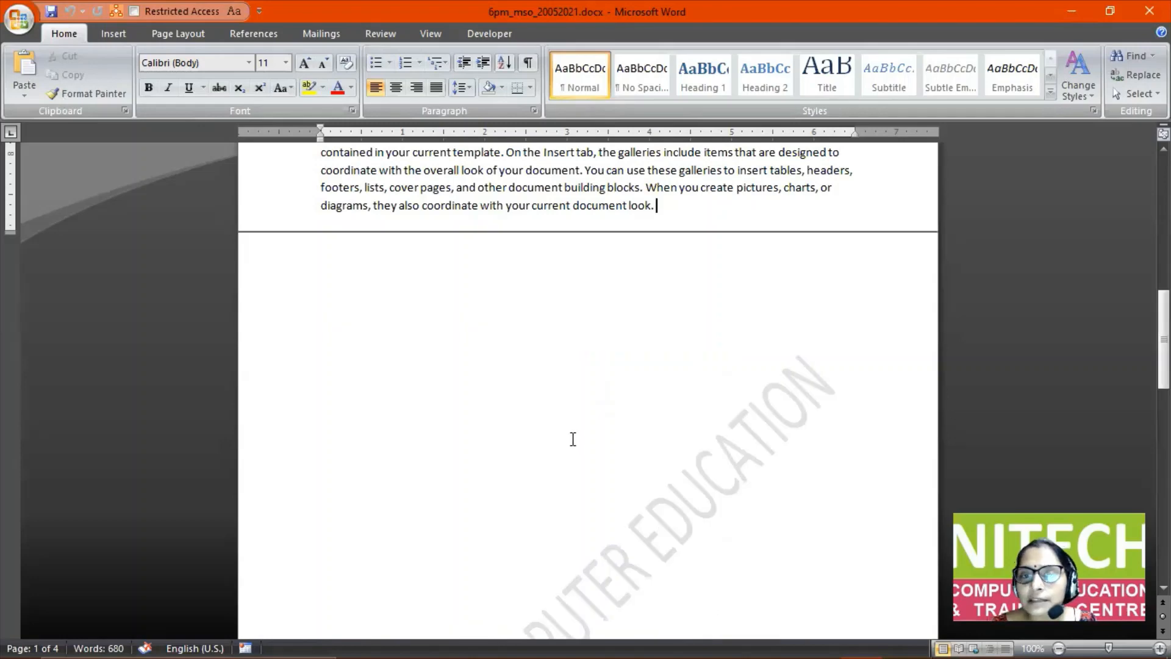
scroll(571, 439, up, 2)
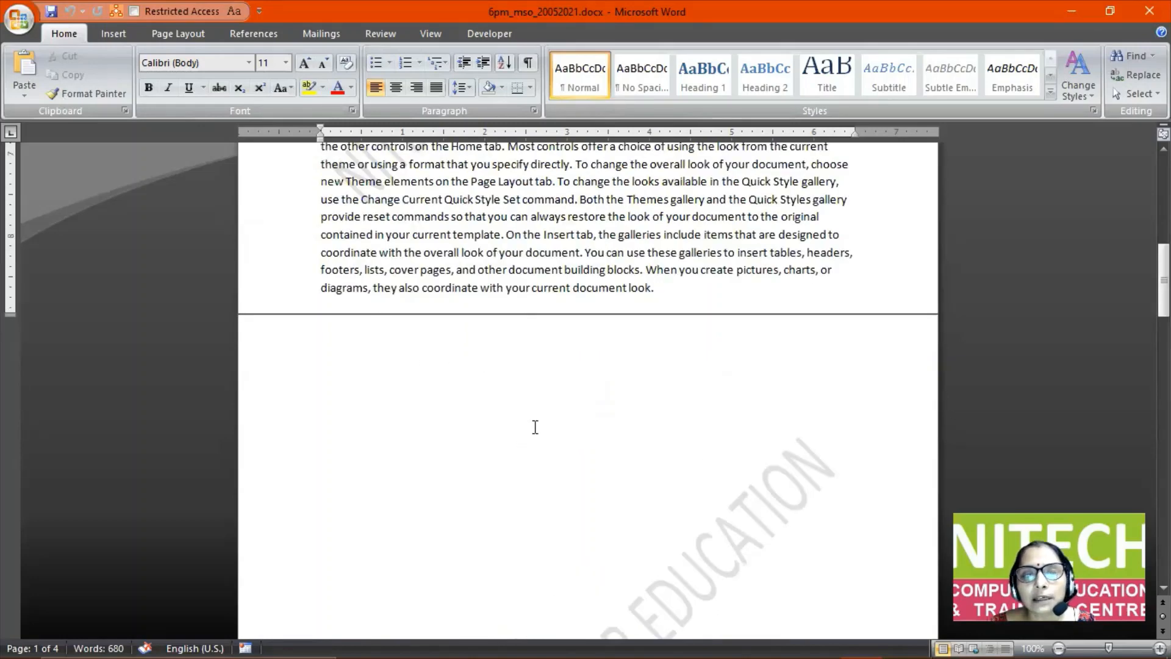
double_click(594, 313)
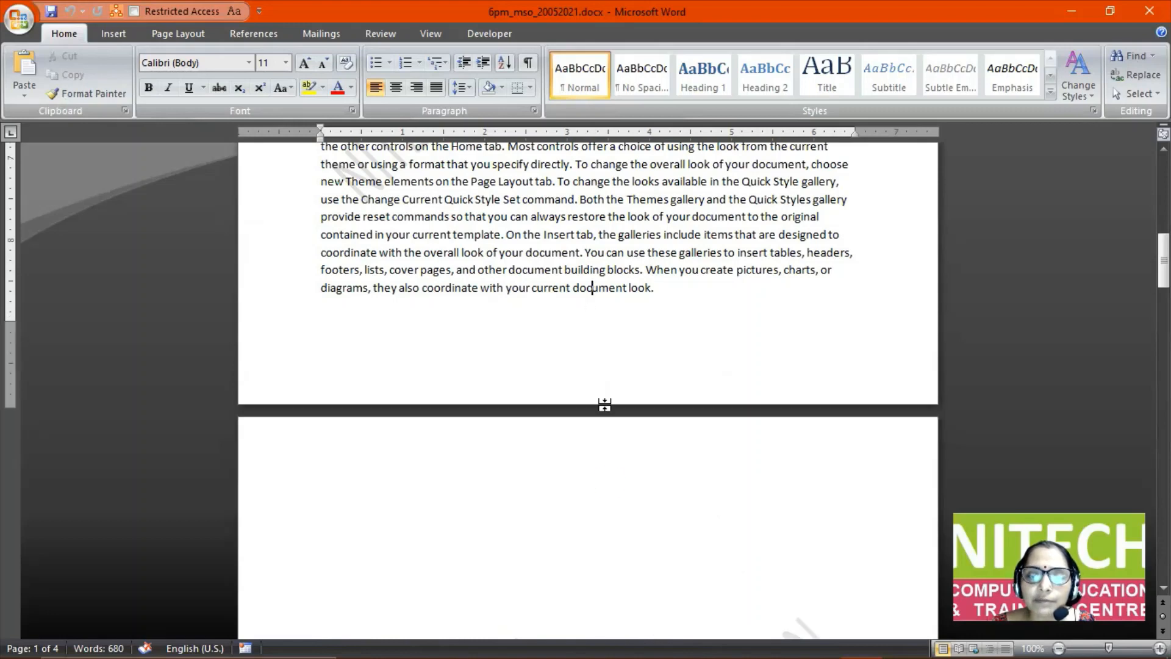
double_click(605, 362)
Delete all the notes following the first page, from the blank second page through to the end of the document.
scroll(596, 385, down, 8)
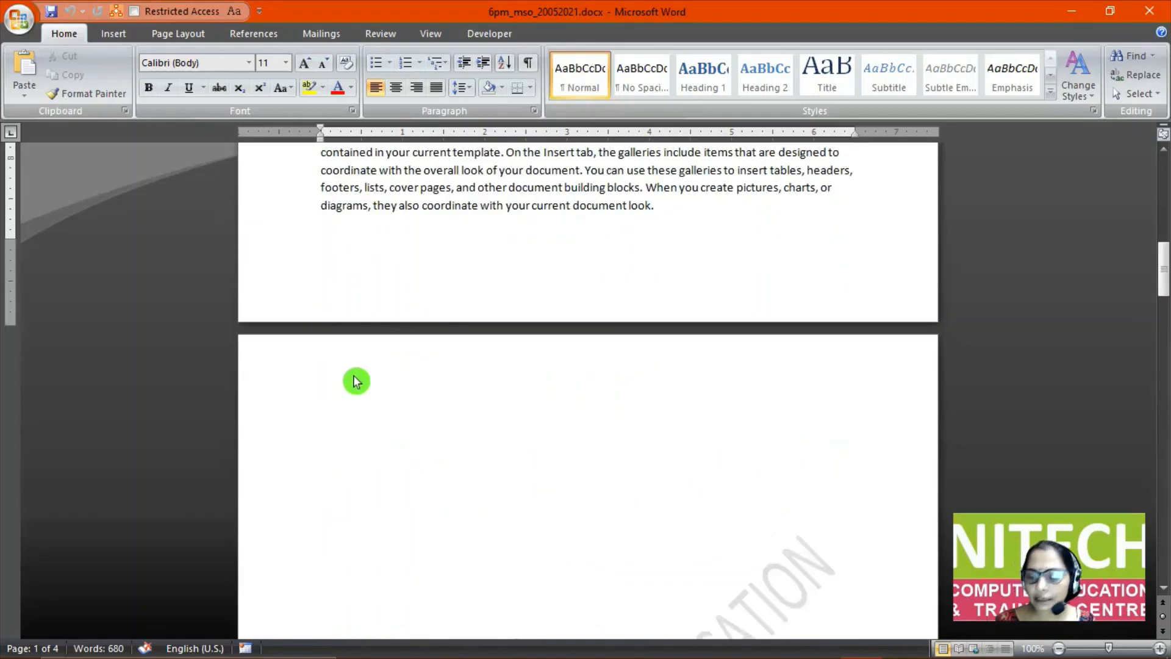
key(End)
key(Down)
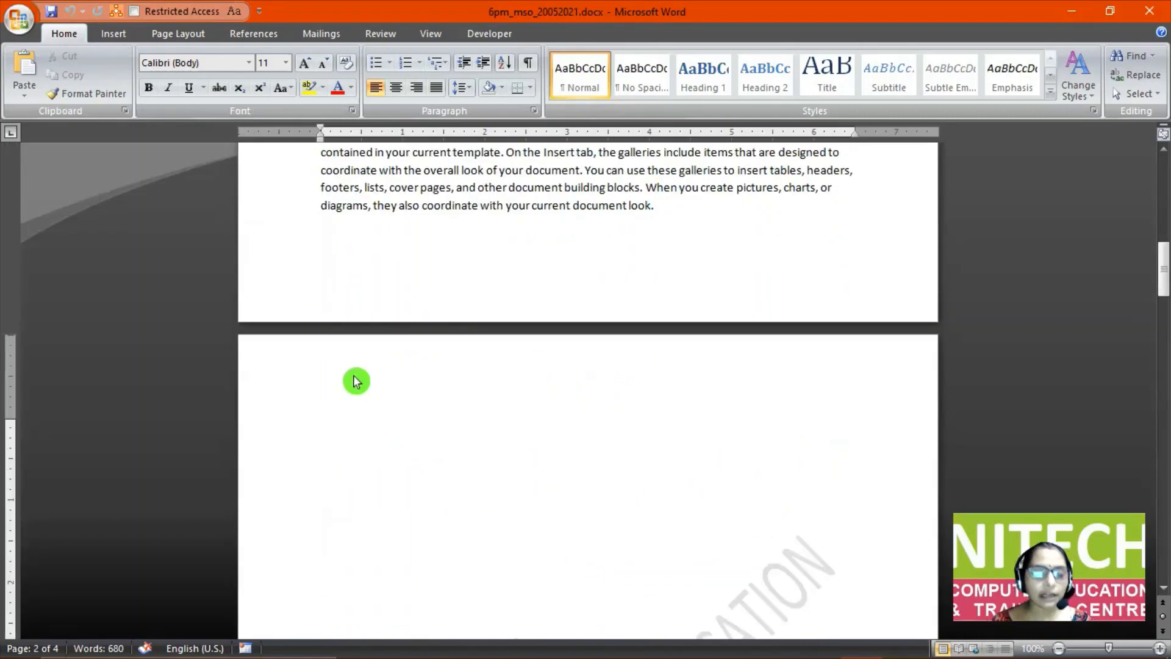
key(shift+Down)
key(shift+Down)
key(shift+Down)
key(shift+Down)
key(shift+Down)
key(shift+Down)
key(shift+Down)
key(shift+Down)
key(shift+Down)
key(shift+Down)
key(shift+Down)
key(shift+Down)
key(shift+Down)
key(shift+Down)
key(shift+Down)
key(shift+Down)
key(shift+Down)
key(shift+Down)
key(shift+Down)
key(shift+Down)
key(shift+Down)
key(shift+Down)
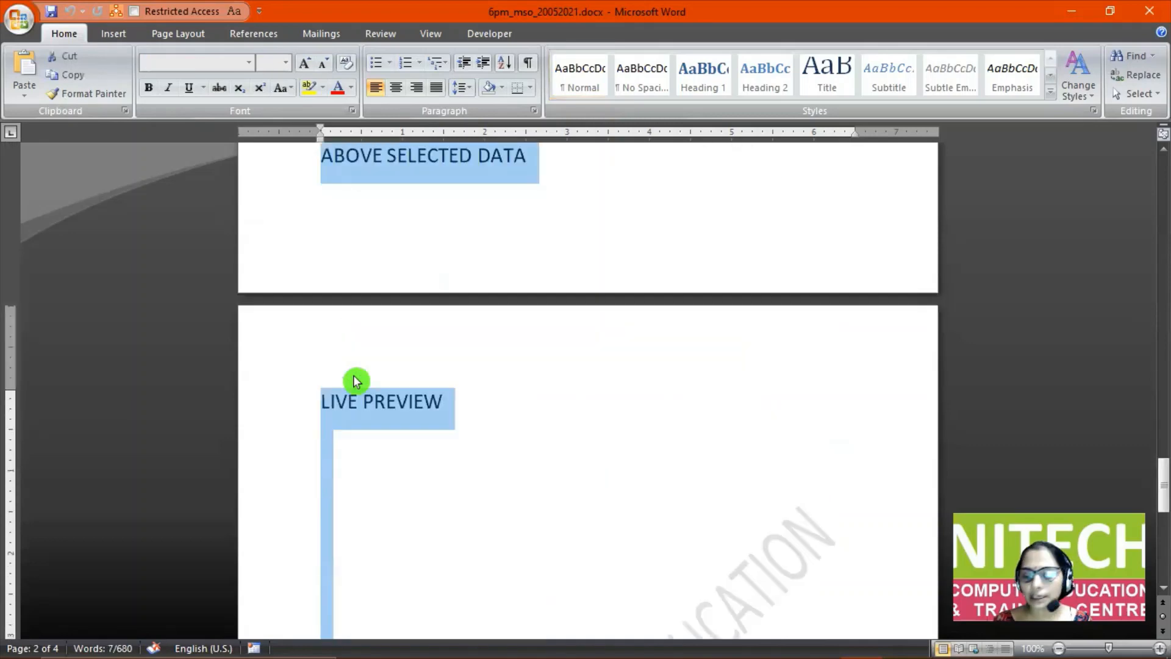
key(Delete)
Remove the break after the last paragraph on page 1 to delete the leftover blank pages.
key(Up)
key(Up)
key(End)
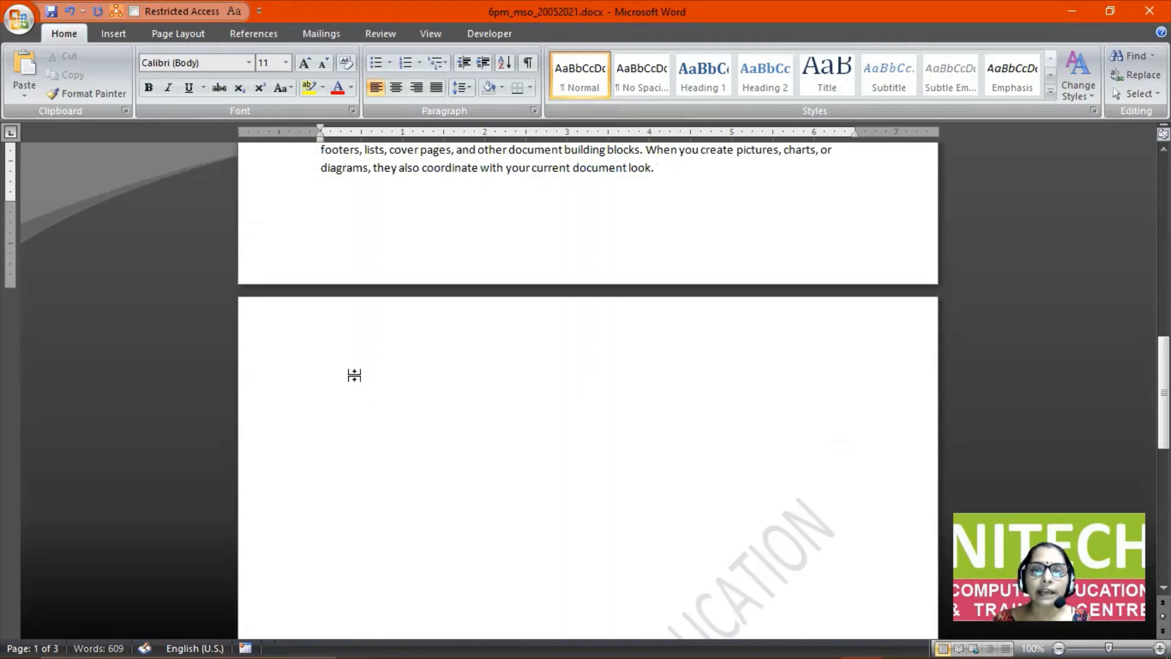
key(Delete)
scroll(405, 355, up, 10)
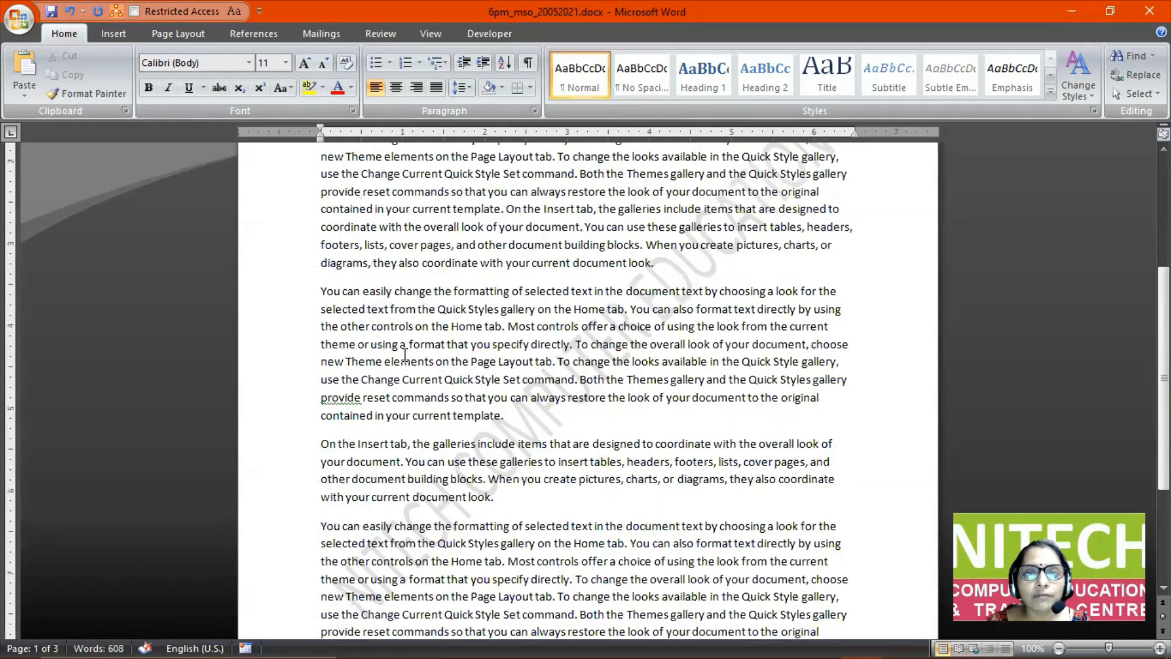
scroll(405, 355, up, 5)
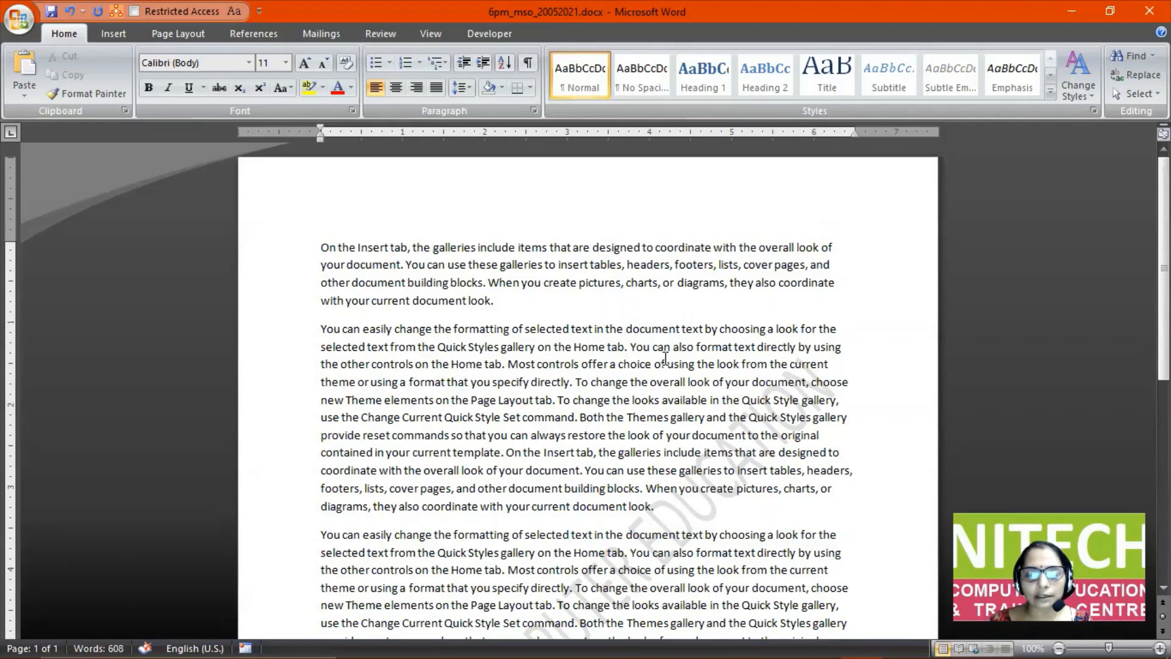
Insert a page break after the final paragraph and enter the heading SELECTION TECHNIQUES on the new page.
scroll(753, 481, down, 15)
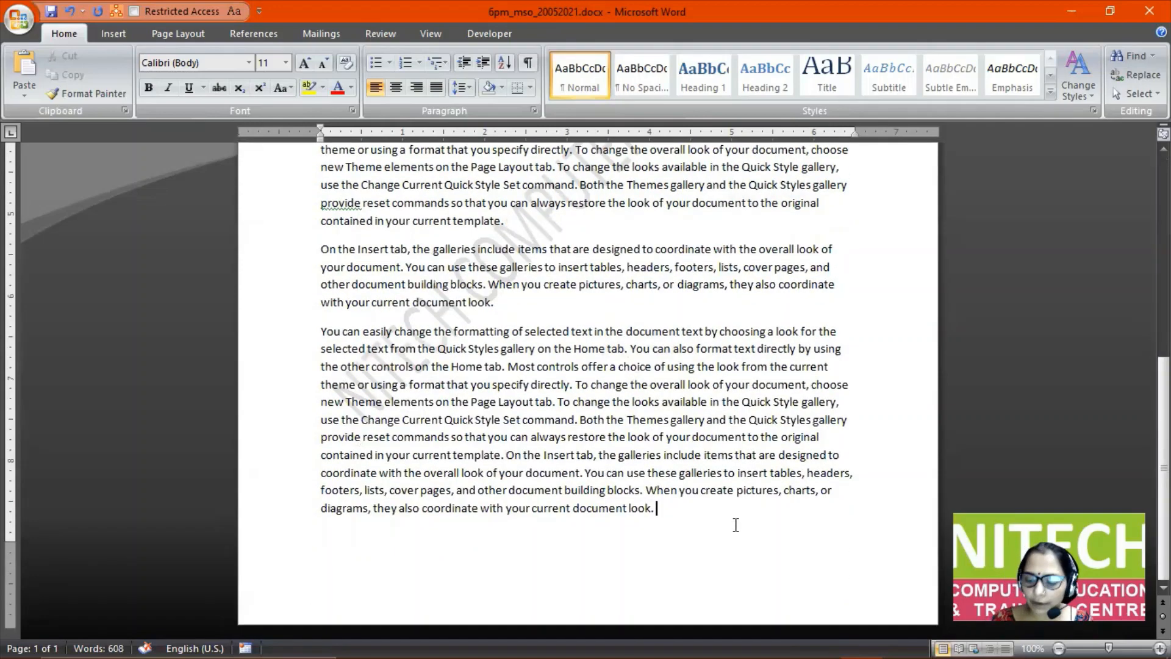
key(ctrl+Return)
text(SE)
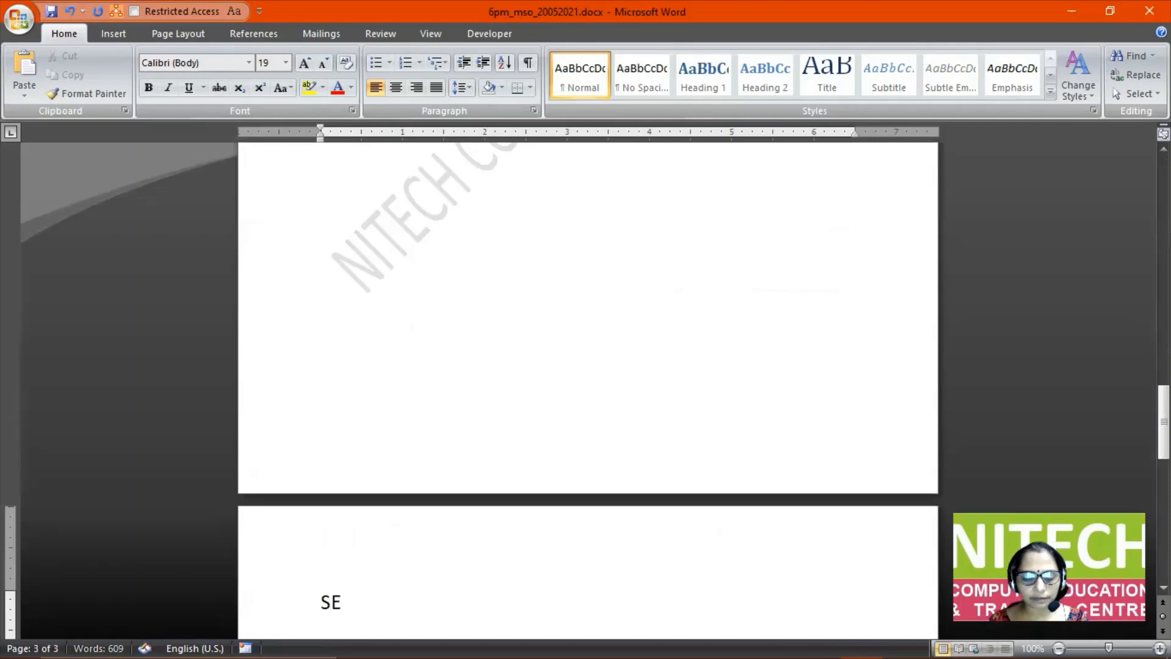
text(LECTION TEC)
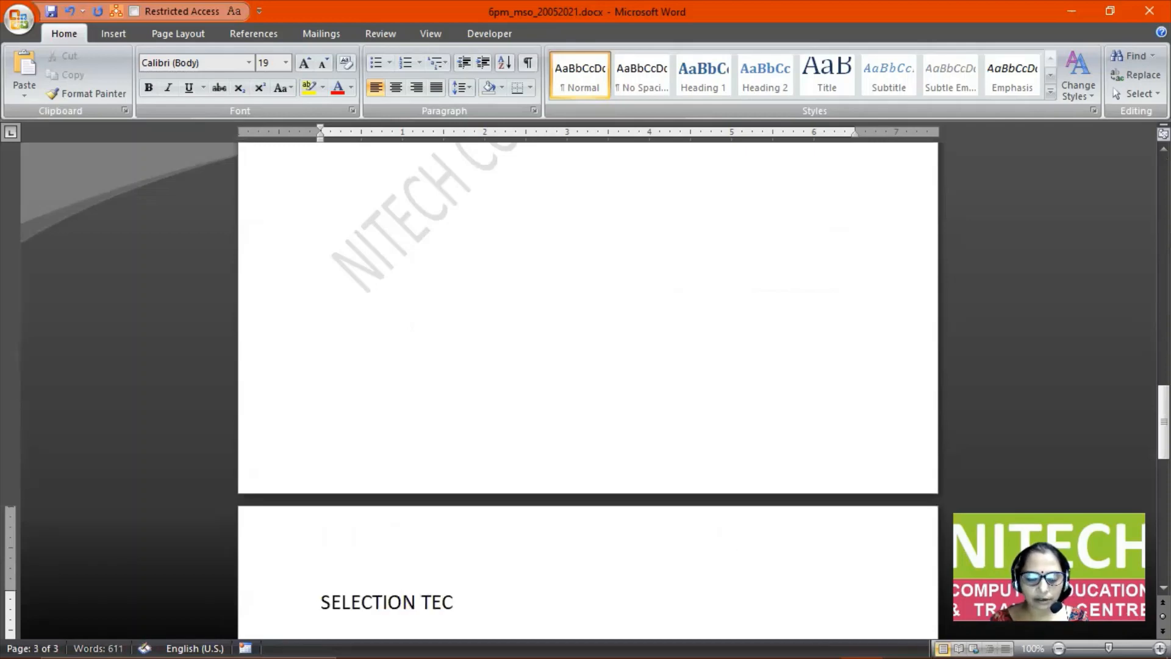
text(NIW)
key(BackSpace)
text(Q)
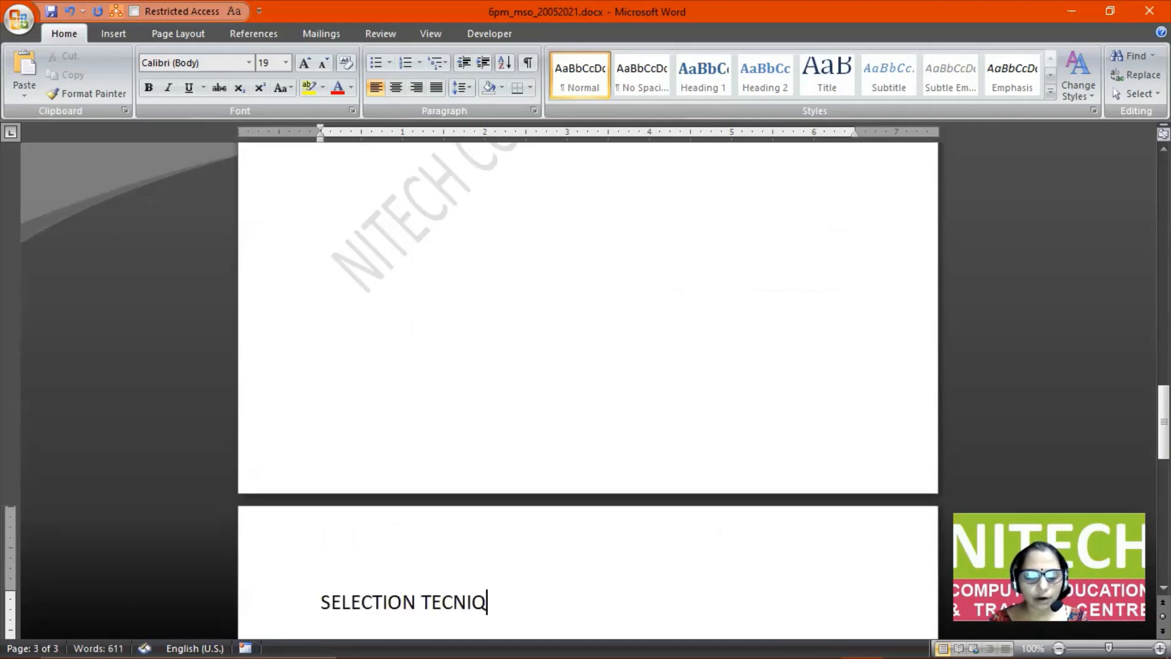
text(UI)
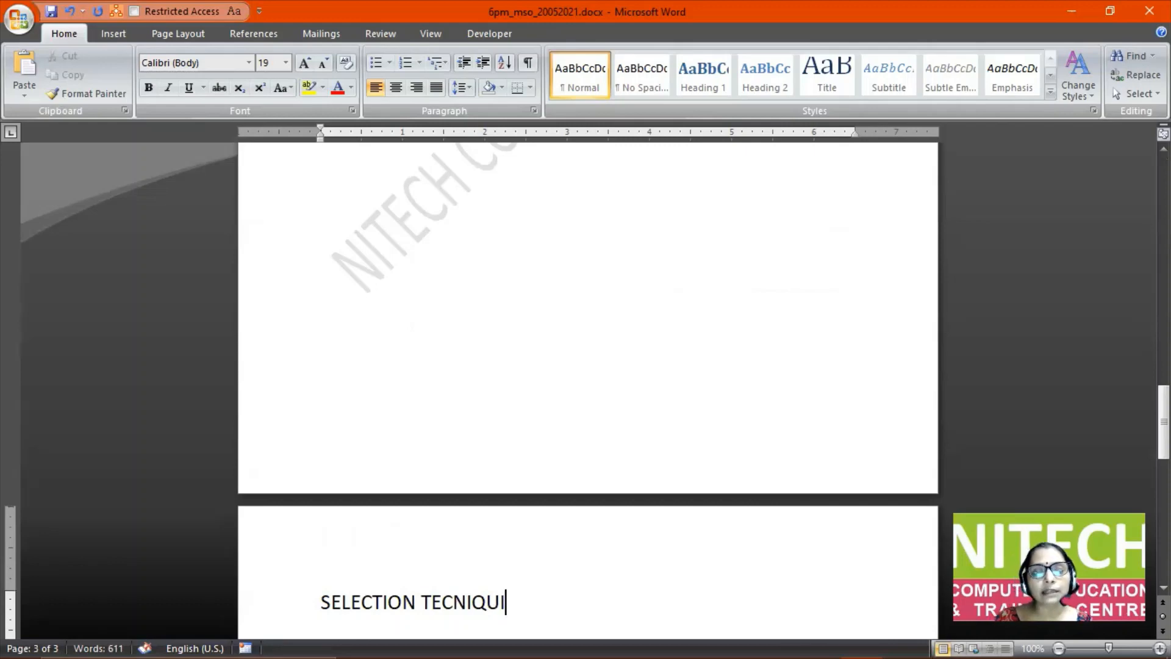
key(Left)
key(Left)
key(Left)
key(Left)
key(Left)
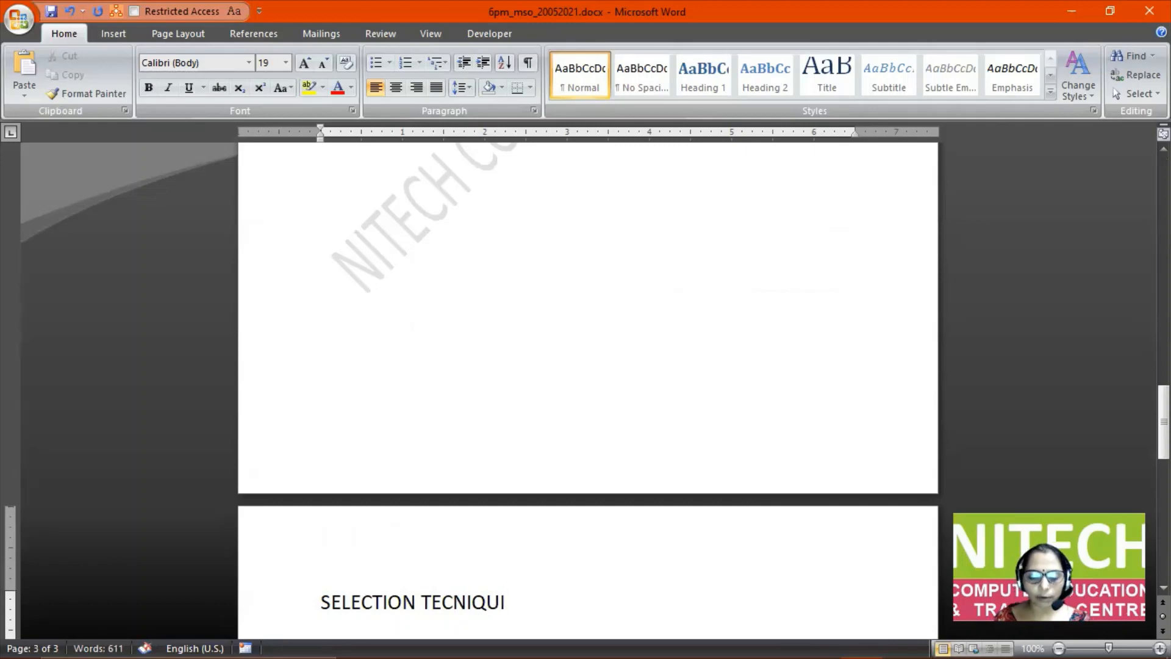
text(H)
key(End)
key(BackSpace)
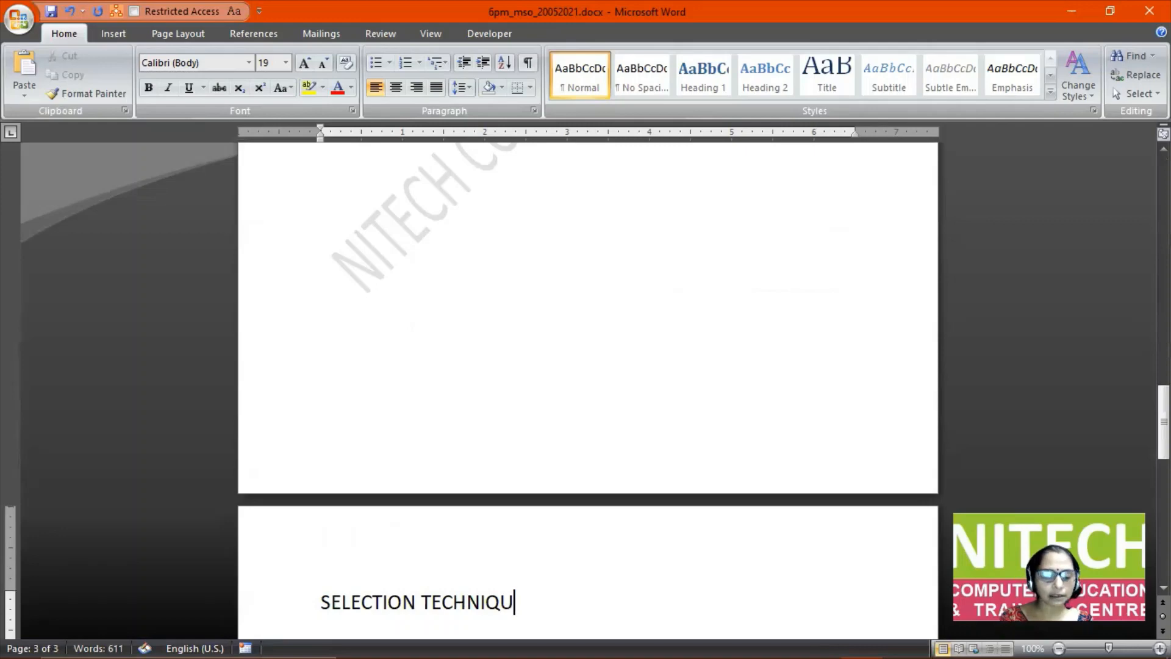
text(ES)
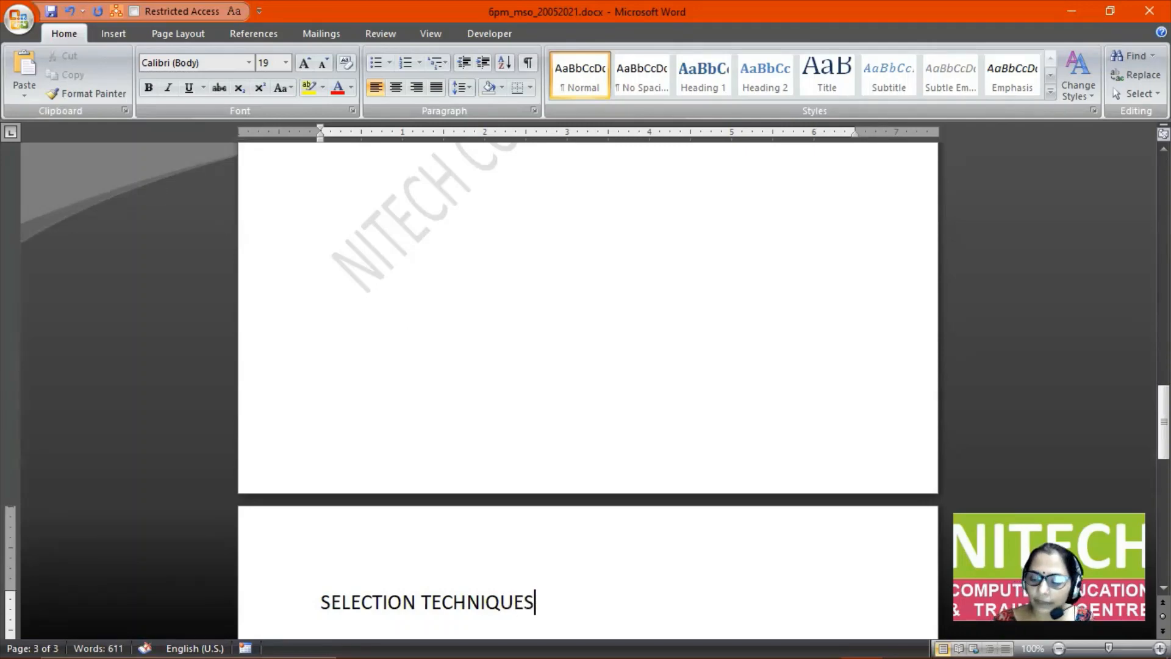
Return to the start of the document, select the word "designed" in the first paragraph, and clear the selection.
key(ctrl+Home)
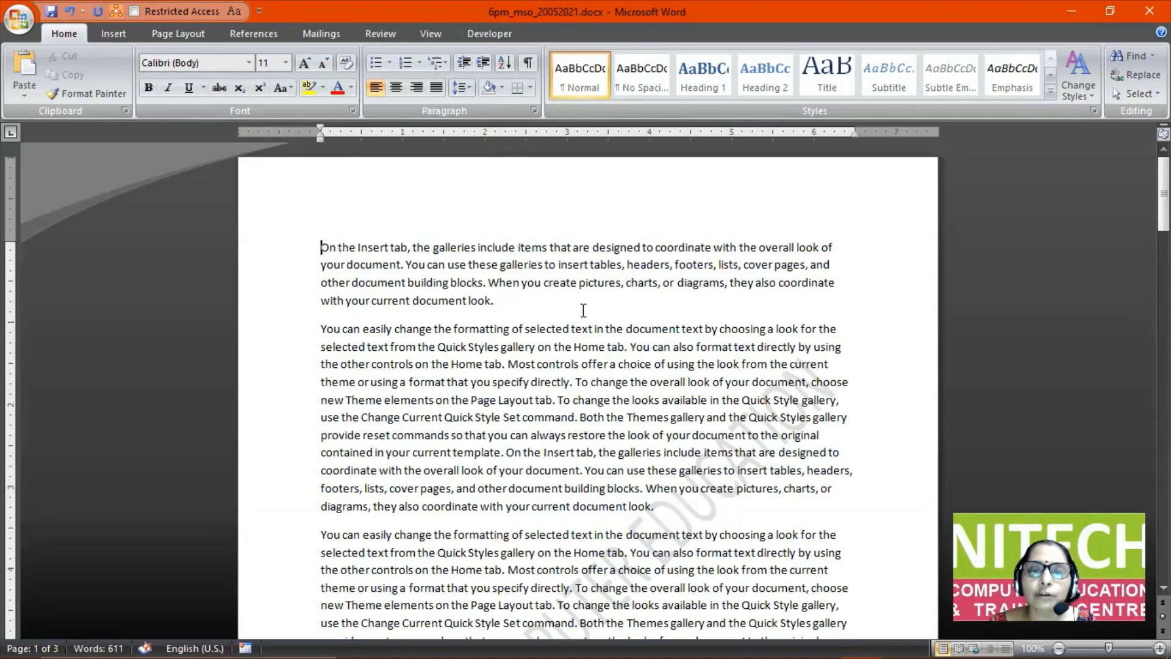
scroll(564, 344, down, 2)
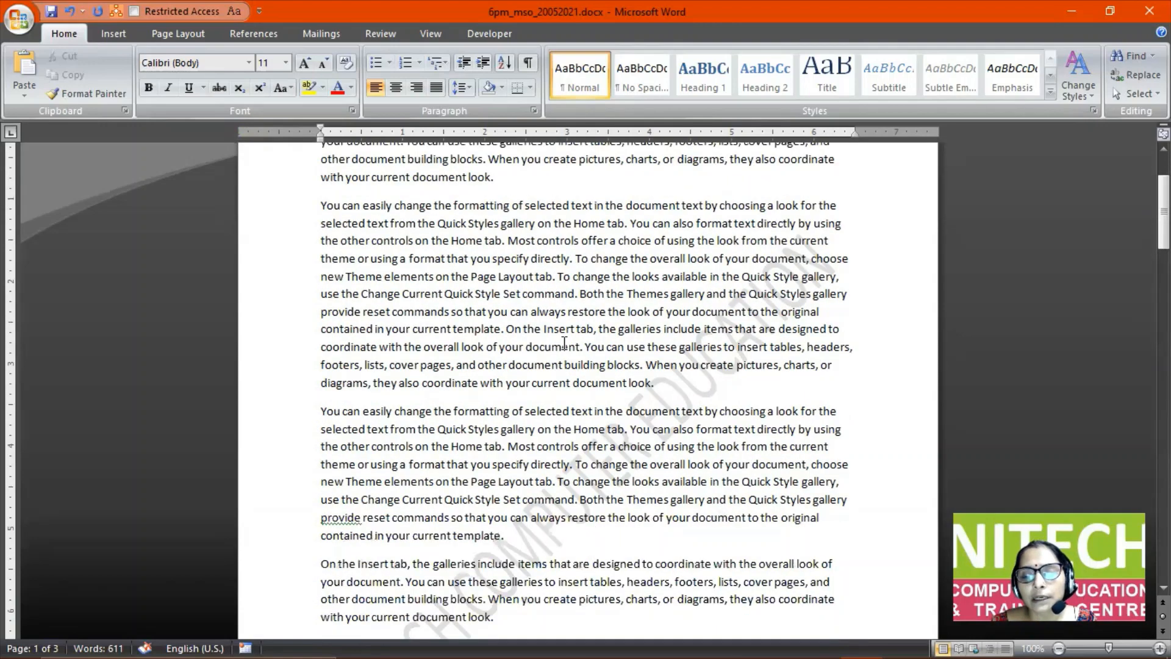
scroll(564, 343, up, 2)
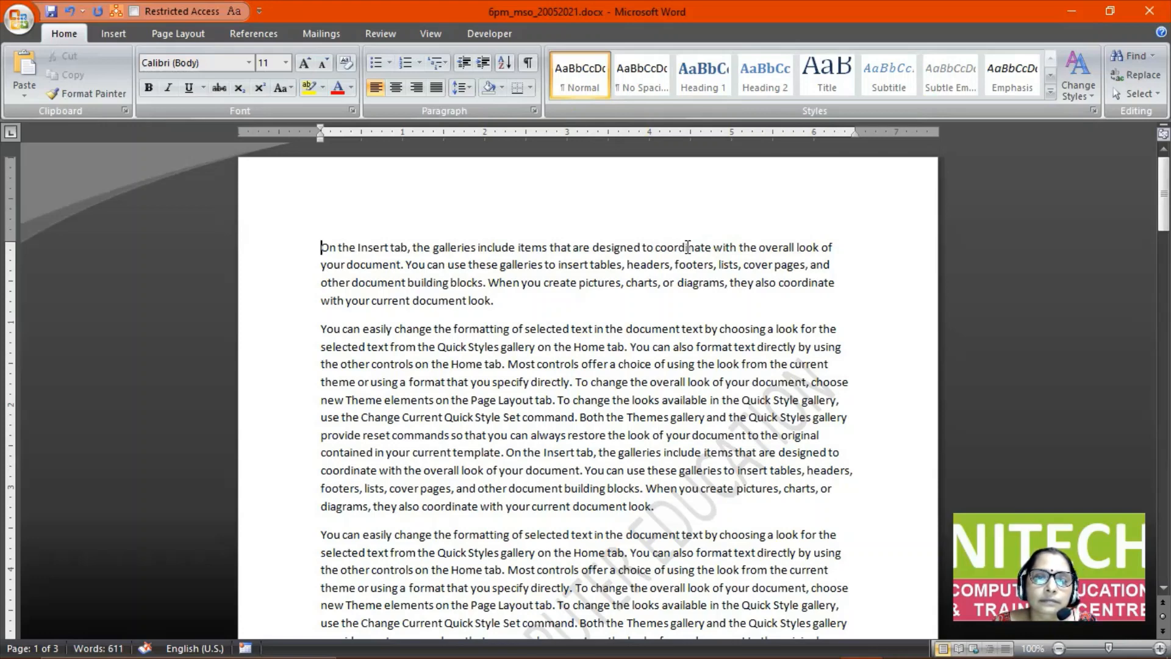
key(ctrl+f)
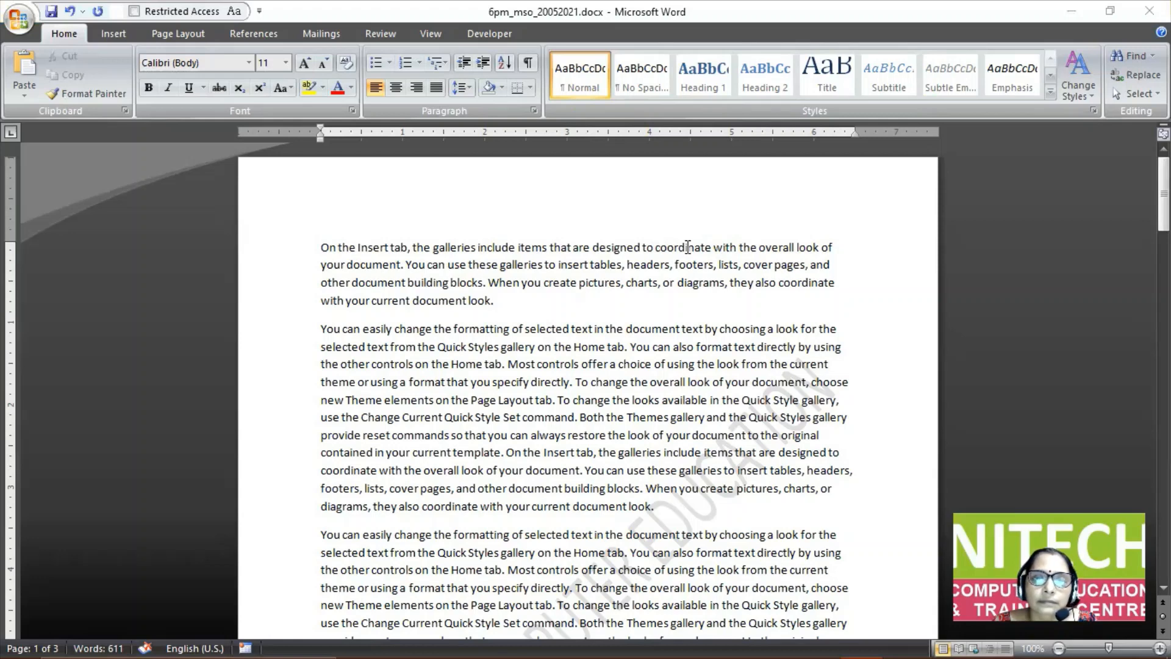
click(631, 245)
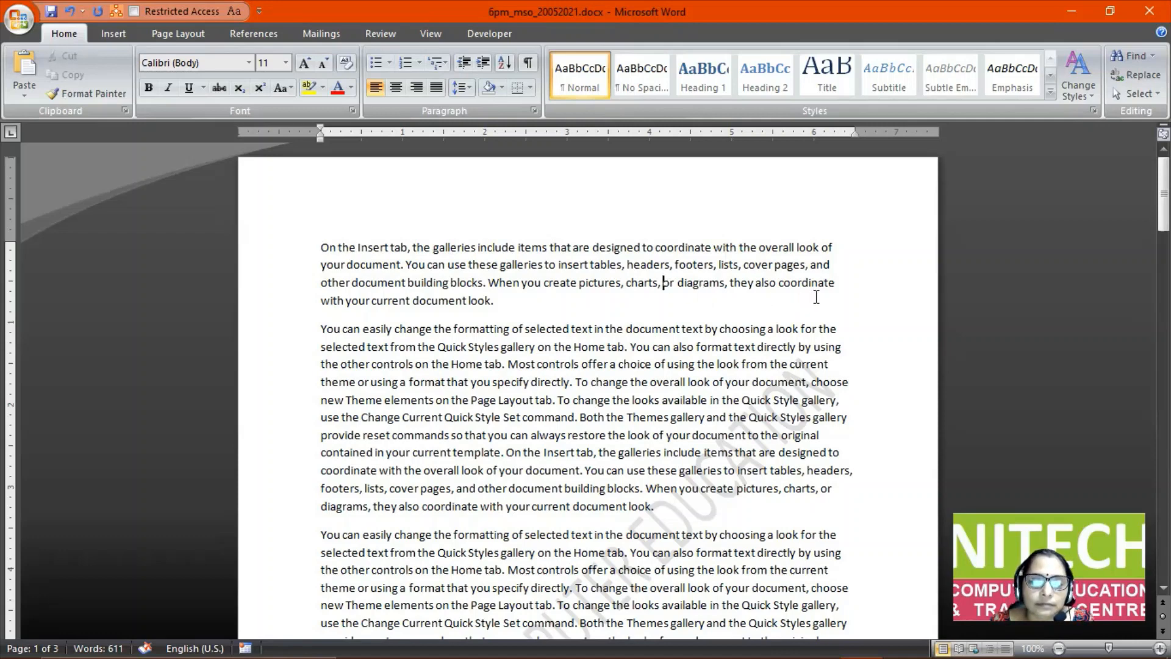
double_click(608, 247)
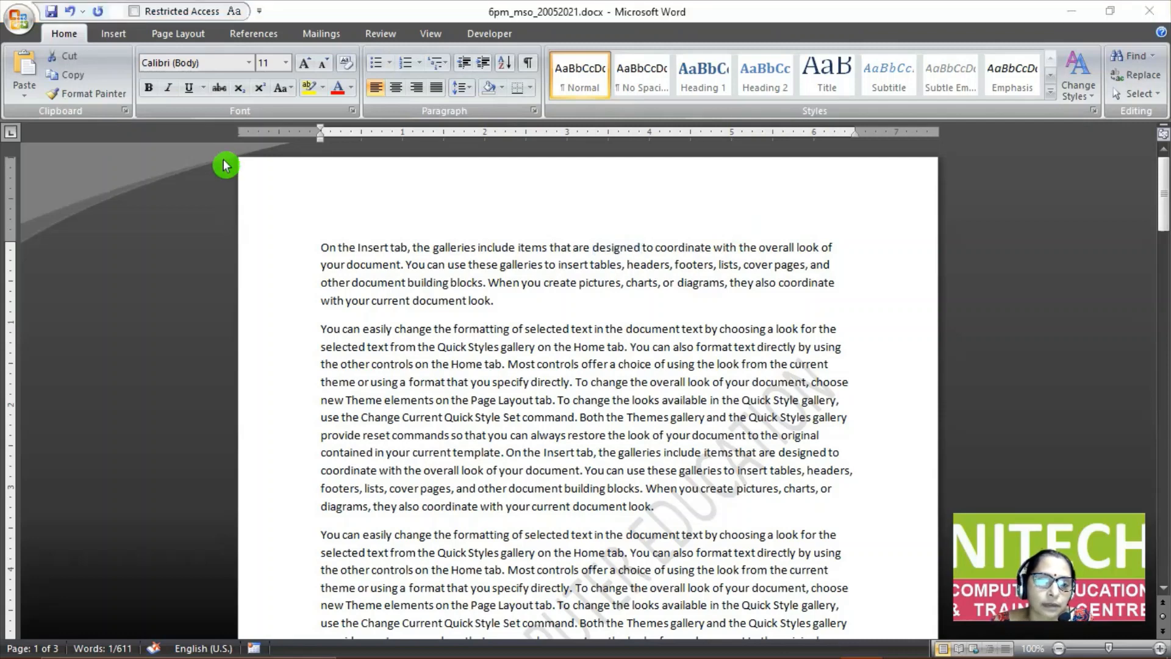
click(410, 299)
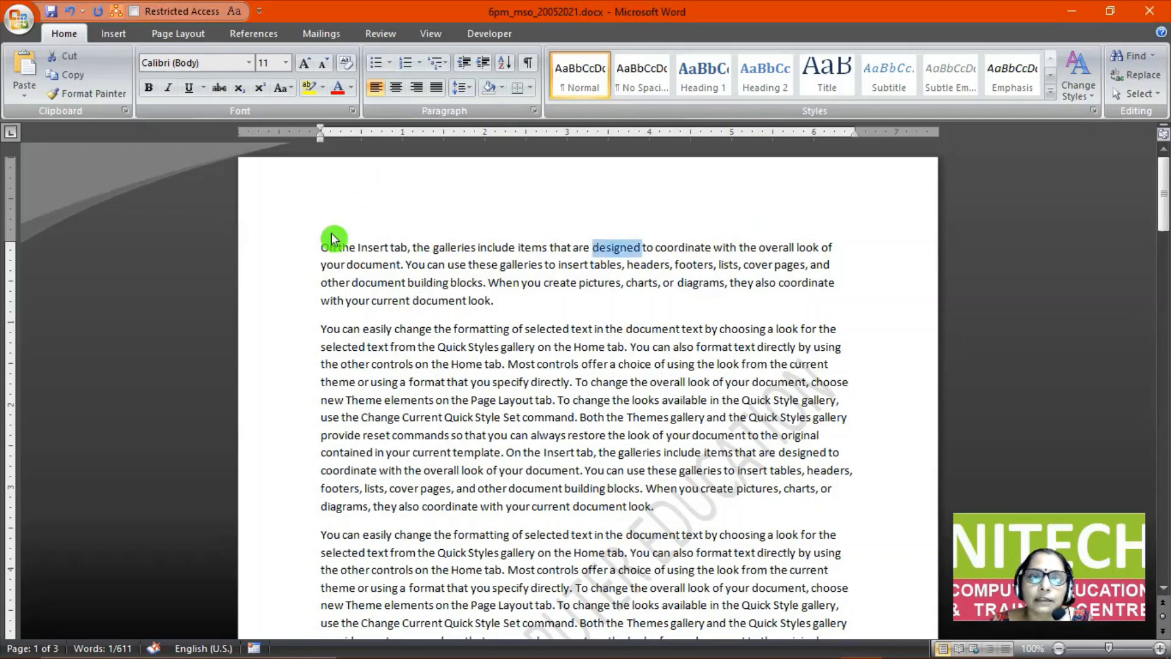
click(374, 269)
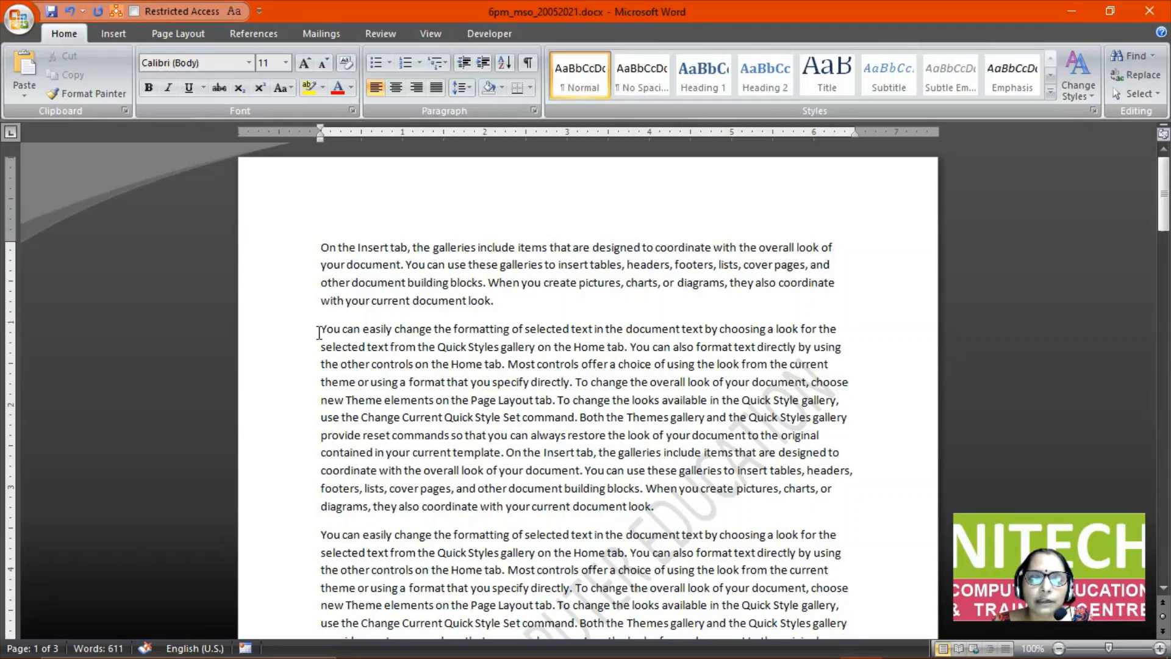
Select the first line, the fourth line and part of the second line of the second paragraph in turn, and clear the selection.
drag(320, 329, 842, 330)
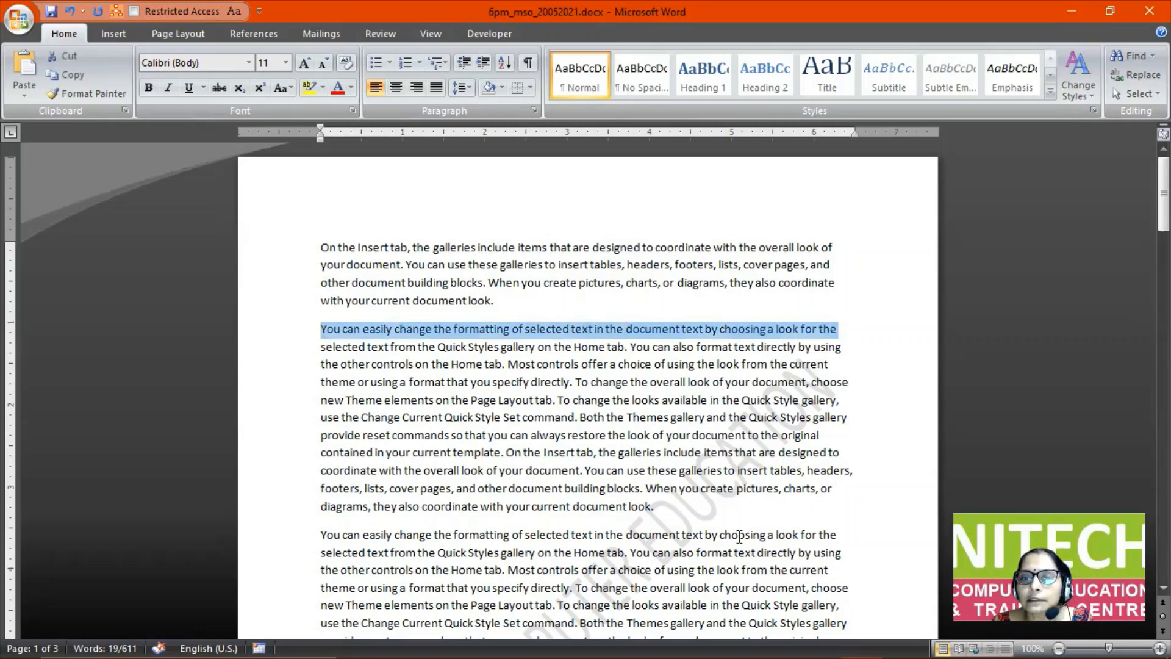
drag(851, 382, 282, 387)
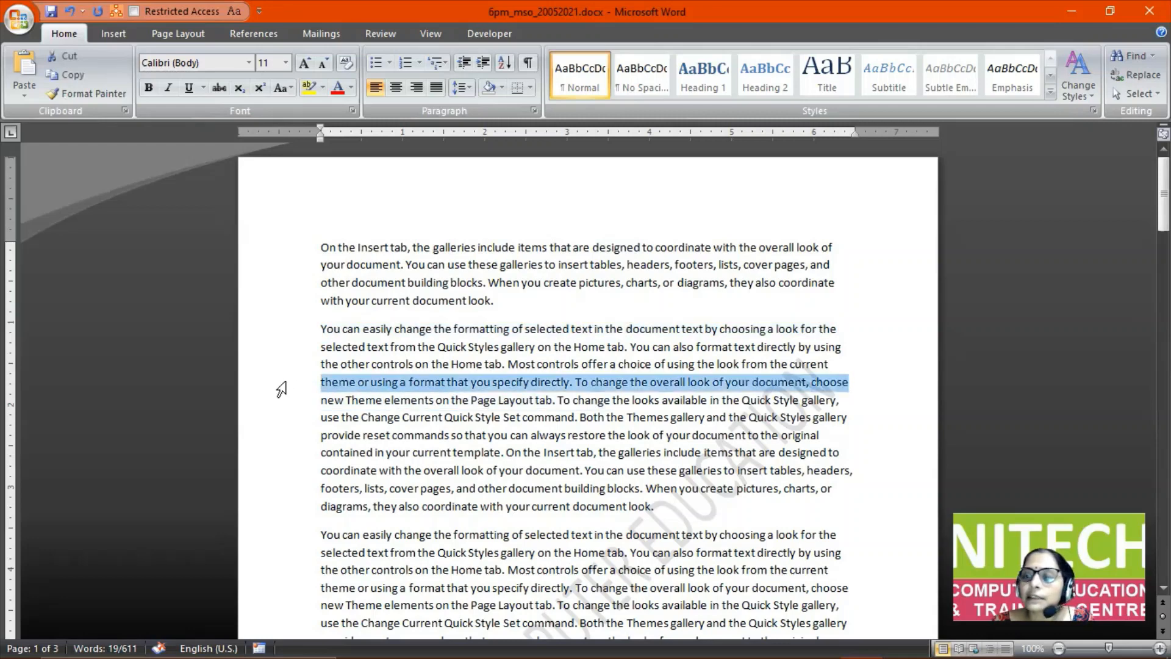
click(362, 418)
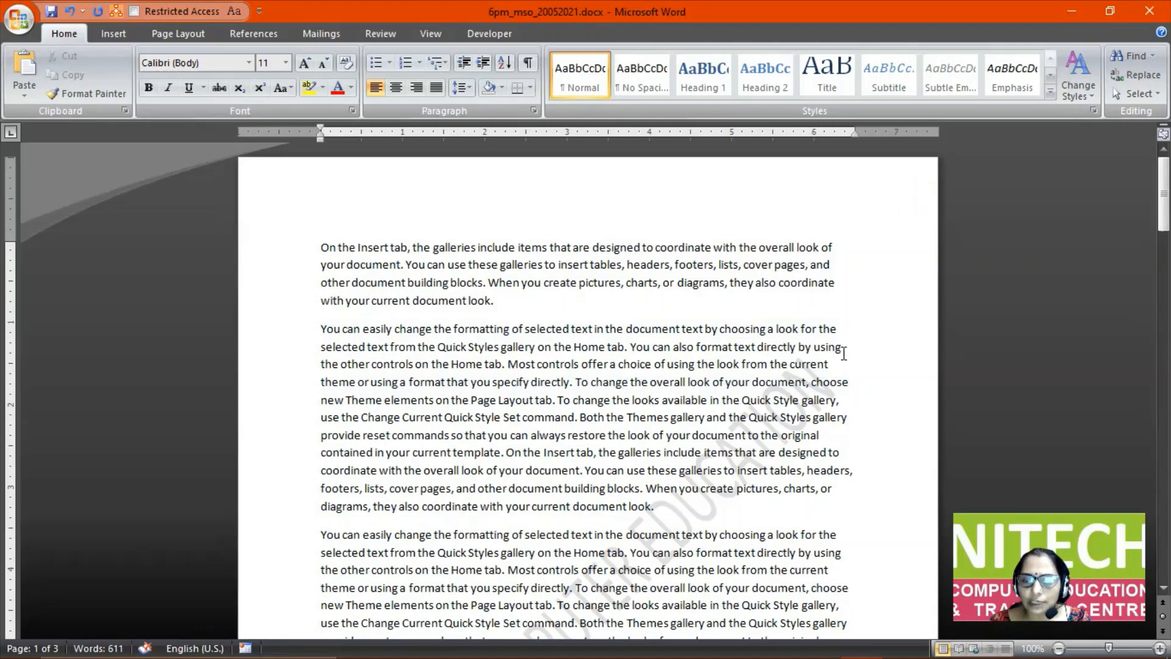
drag(814, 348, 599, 347)
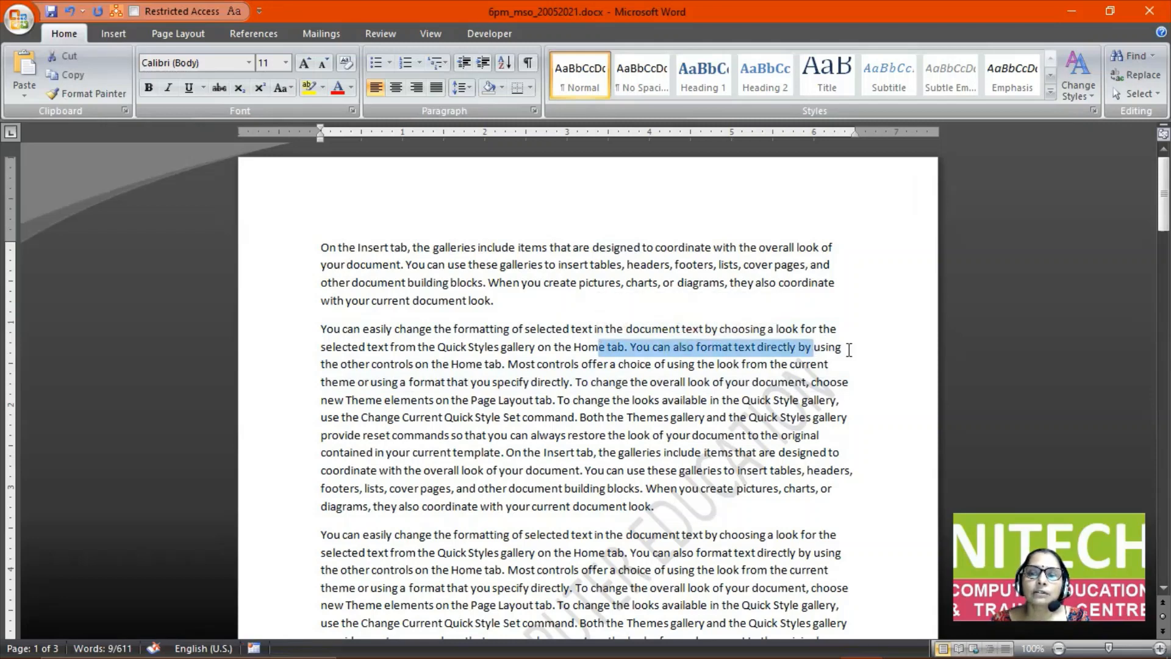
drag(847, 347, 845, 393)
click(811, 417)
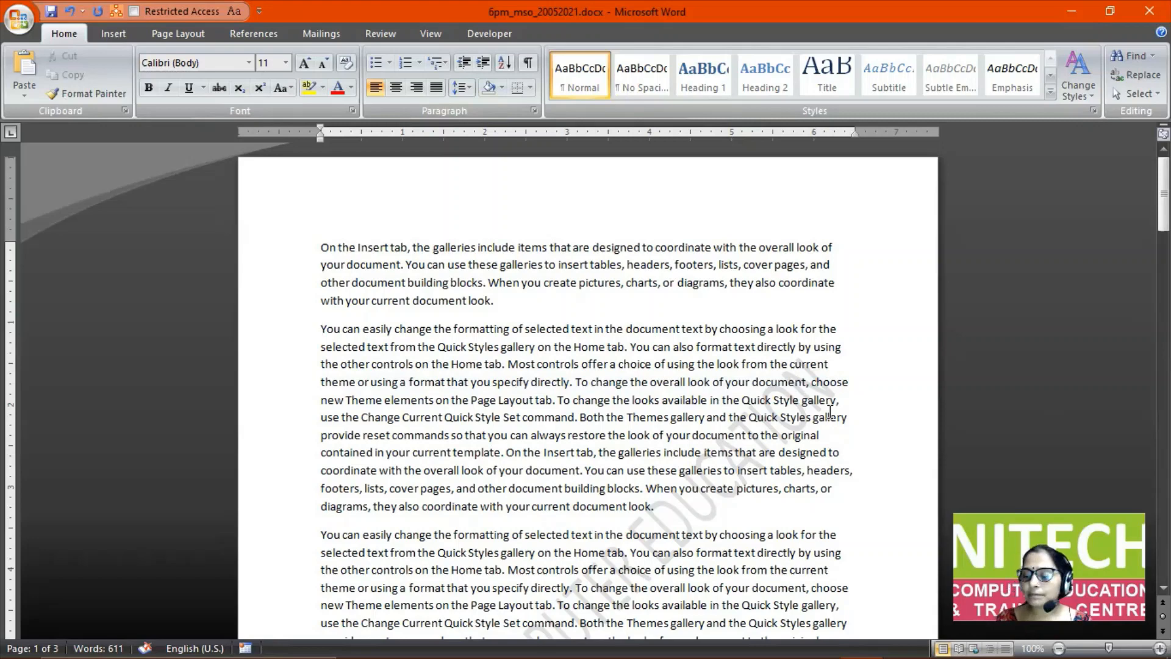
Select the second paragraph's first line from its start to its end, deselect it, and select it again from its end back to its start.
key(shift+End)
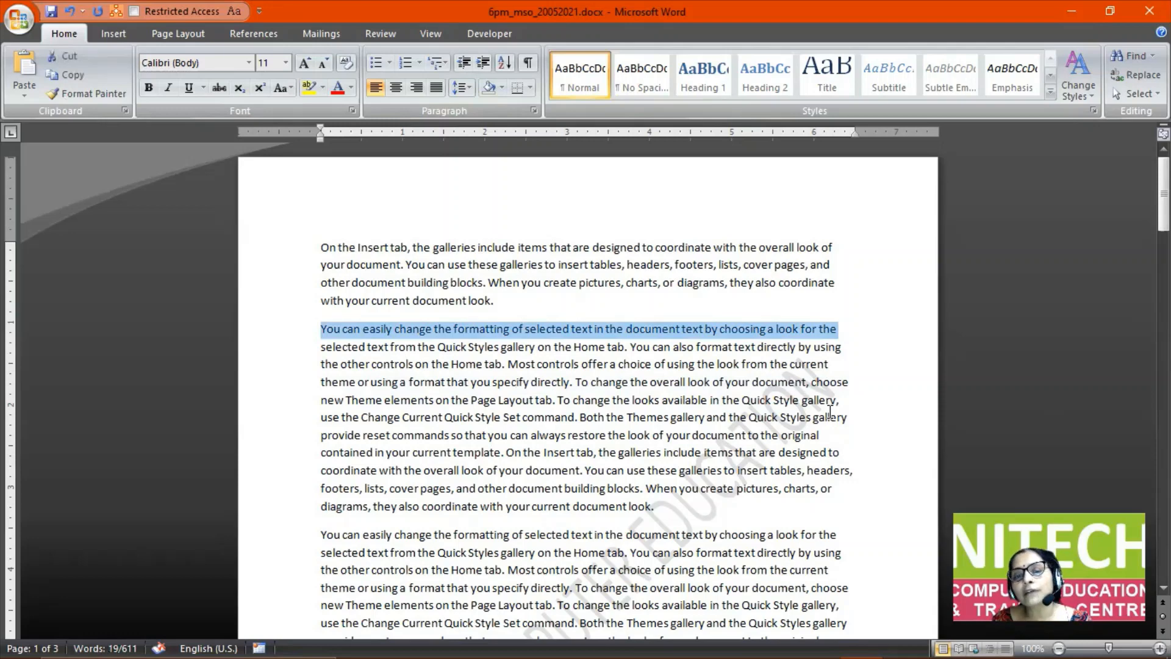
key(Right)
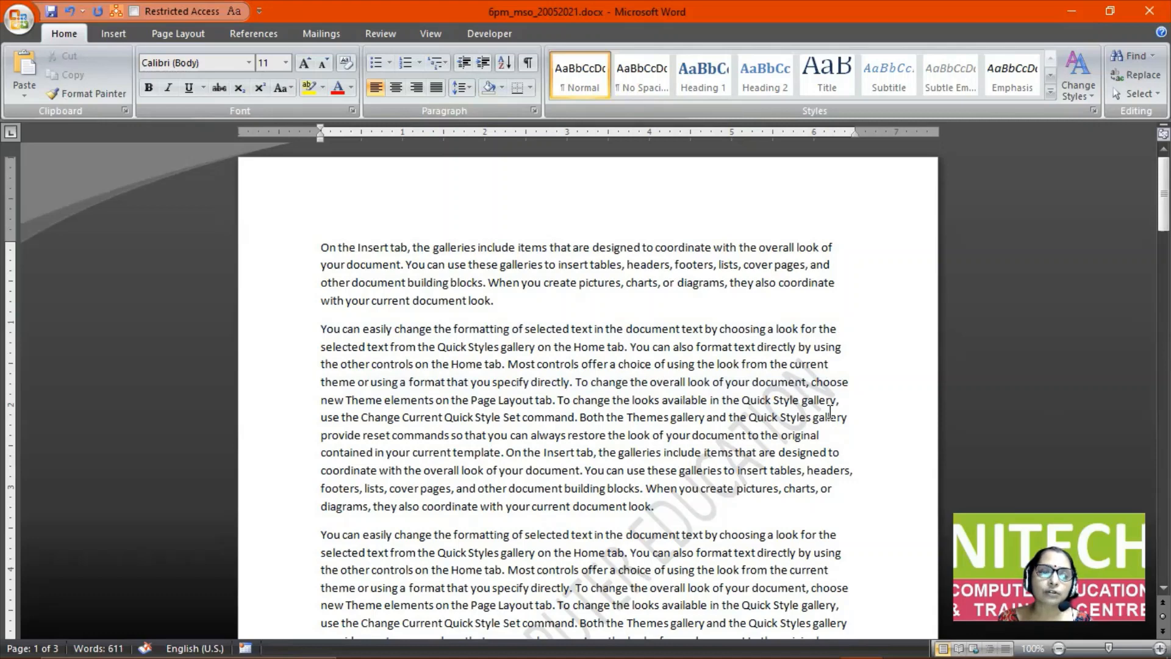
key(shift+Home)
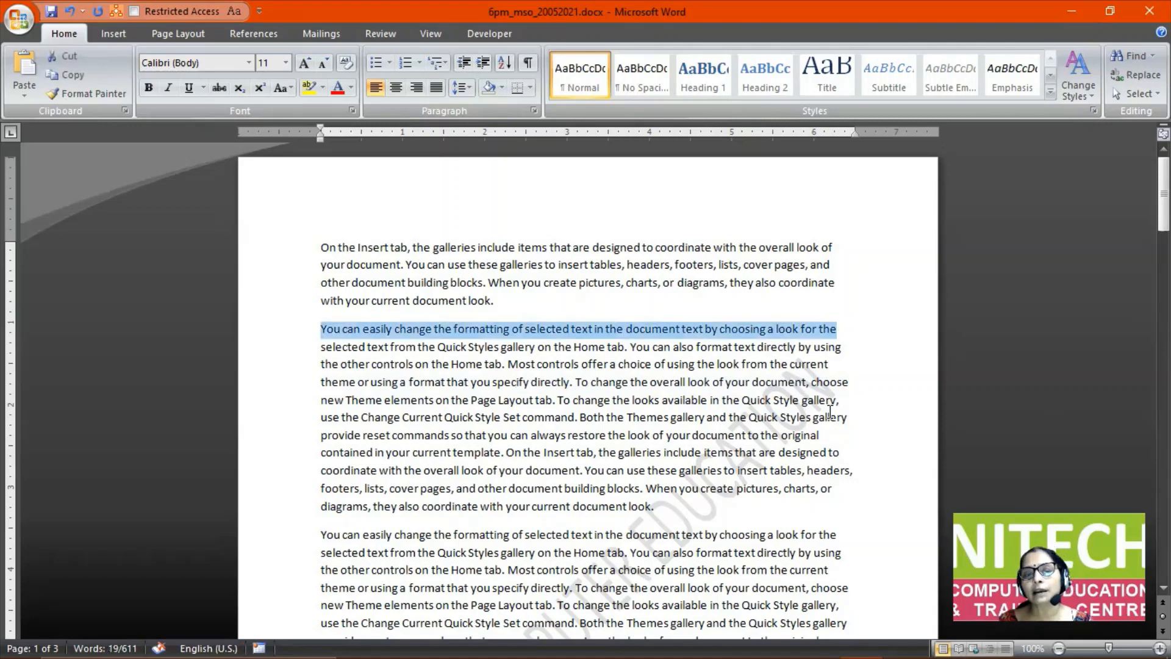
Add the line SELECT ENTIRE LINE below the SELECTION TECHNIQUES heading at the end of the document.
key(ctrl+End)
key(Return)
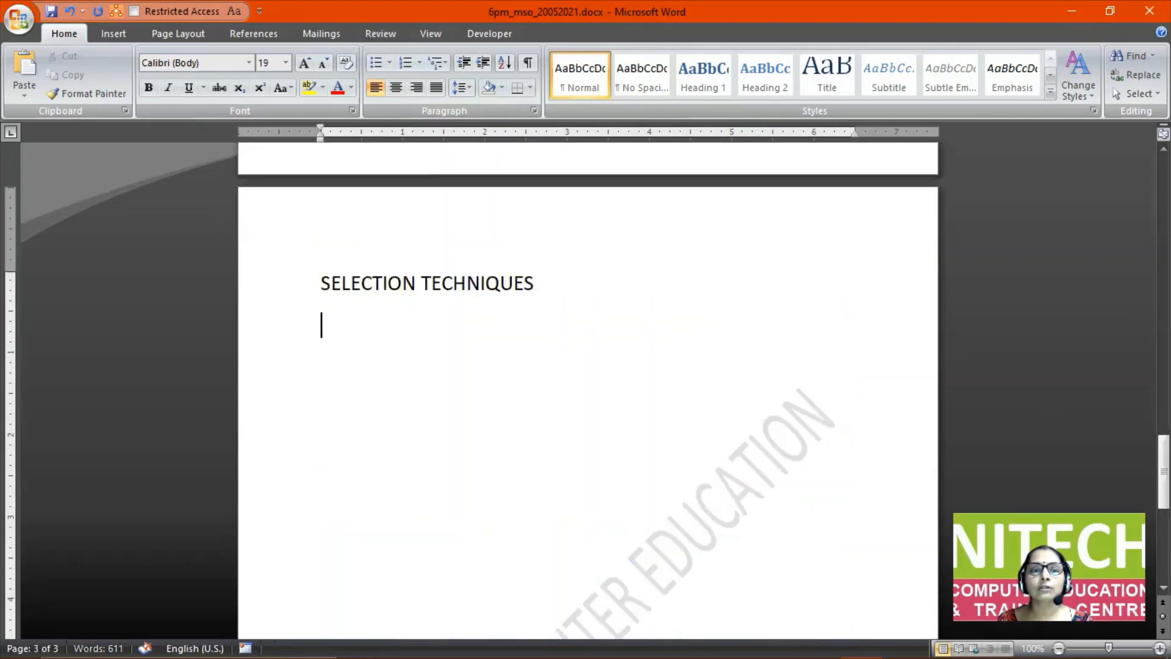
text(SEL)
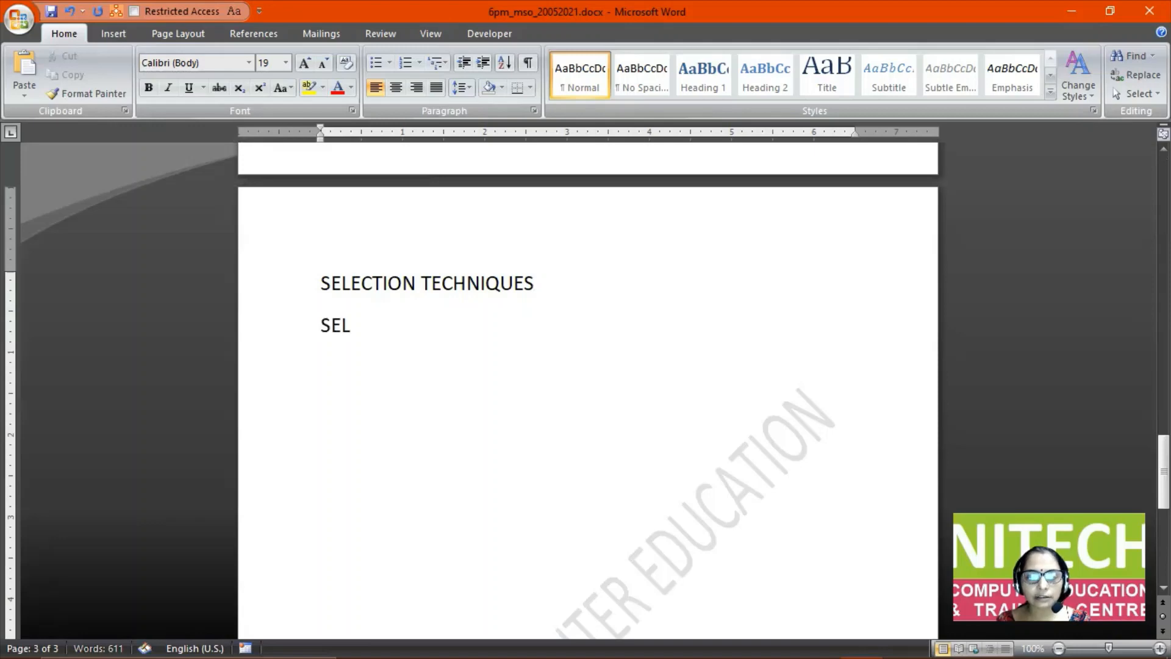
text(ECT EN)
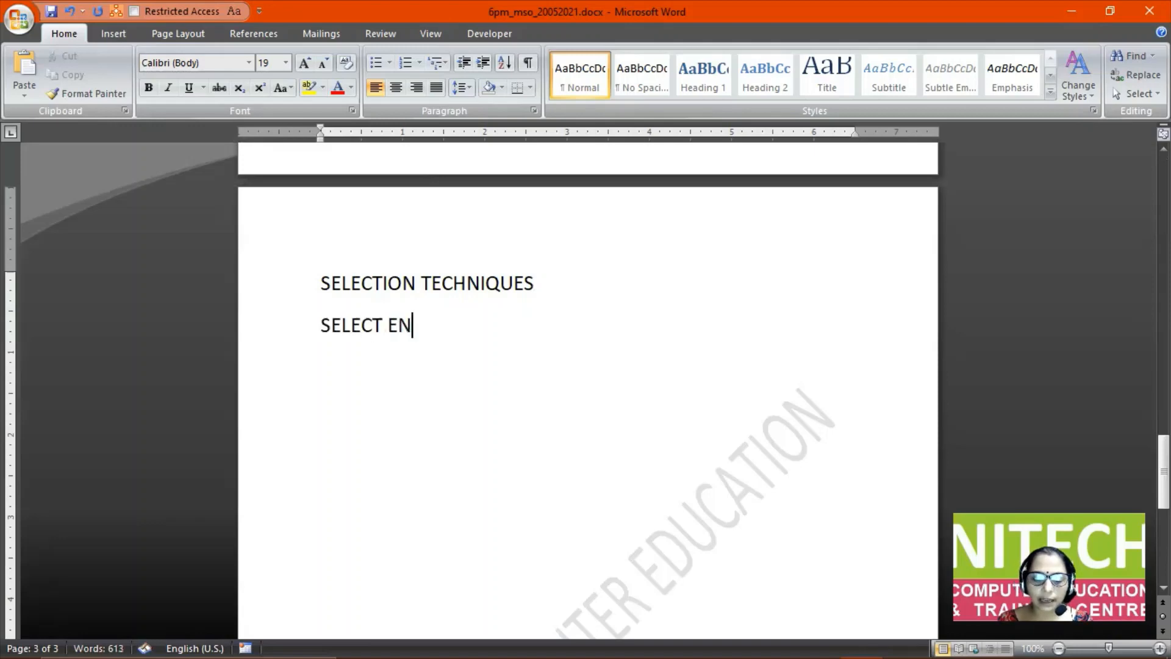
text(TIRE LINE)
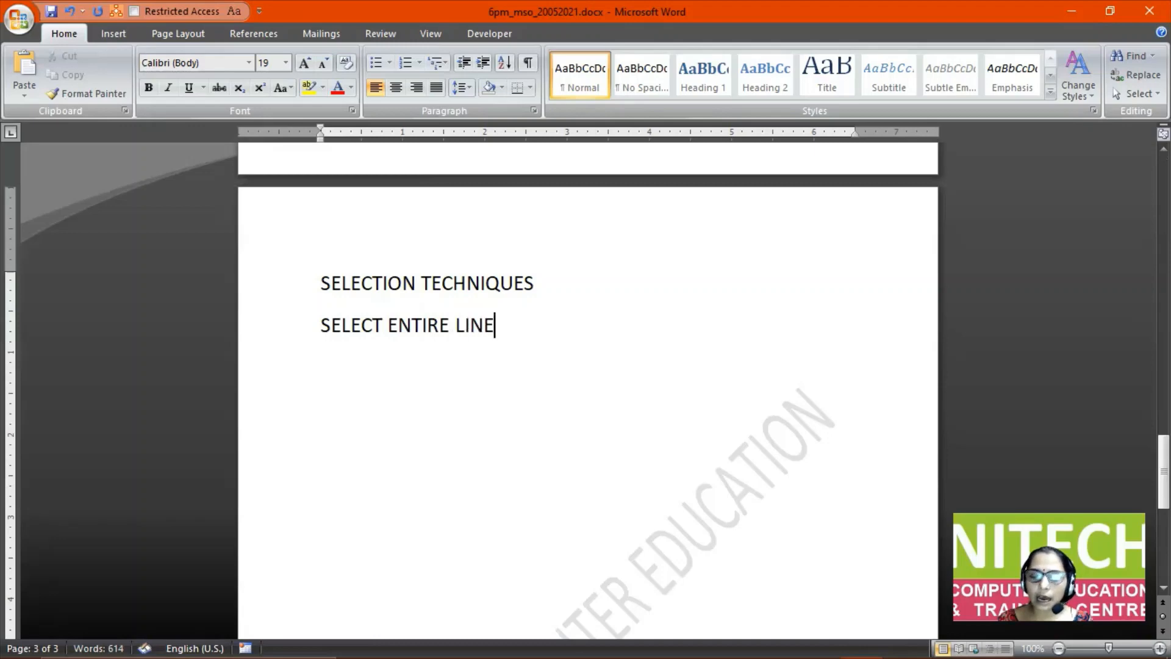
key(Return)
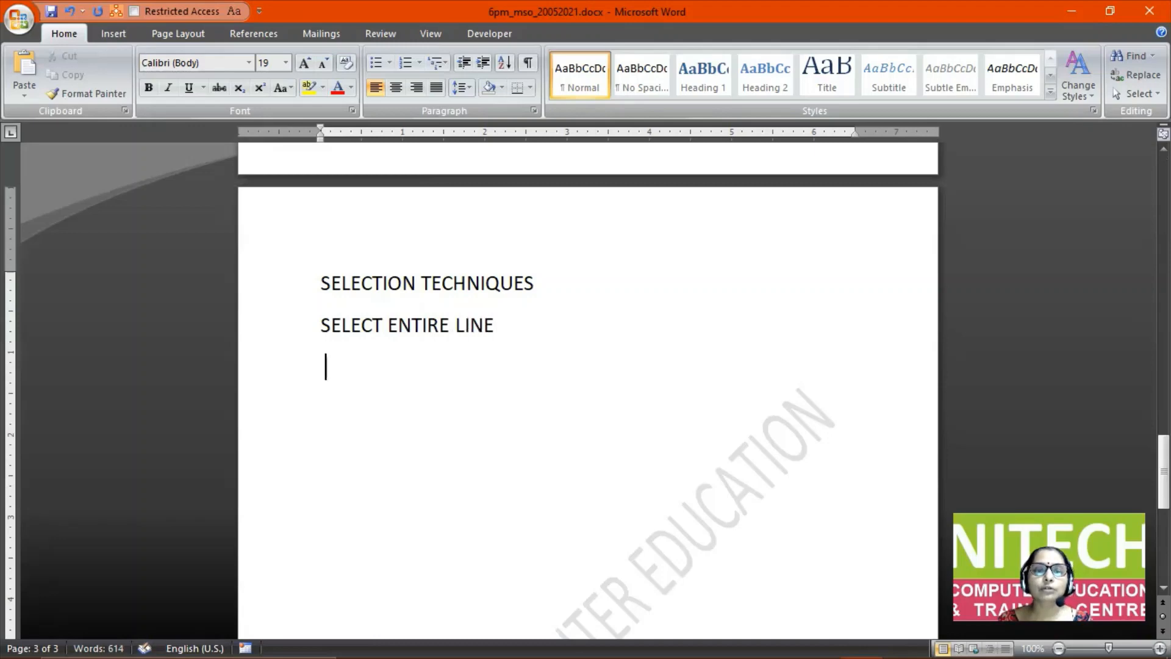
Enter SHIFT+END and SHIFT+HOME as two tab-indented lines below SELECT ENTIRE LINE.
key(Up)
key(Down)
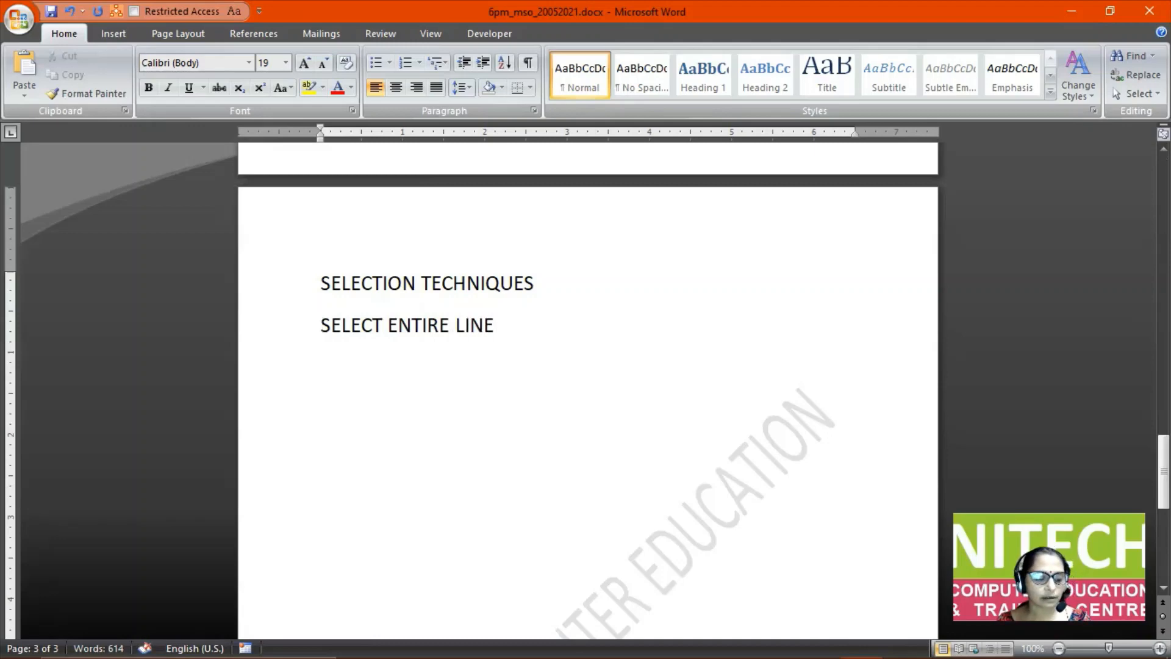
key(Tab)
text(SHIFT)
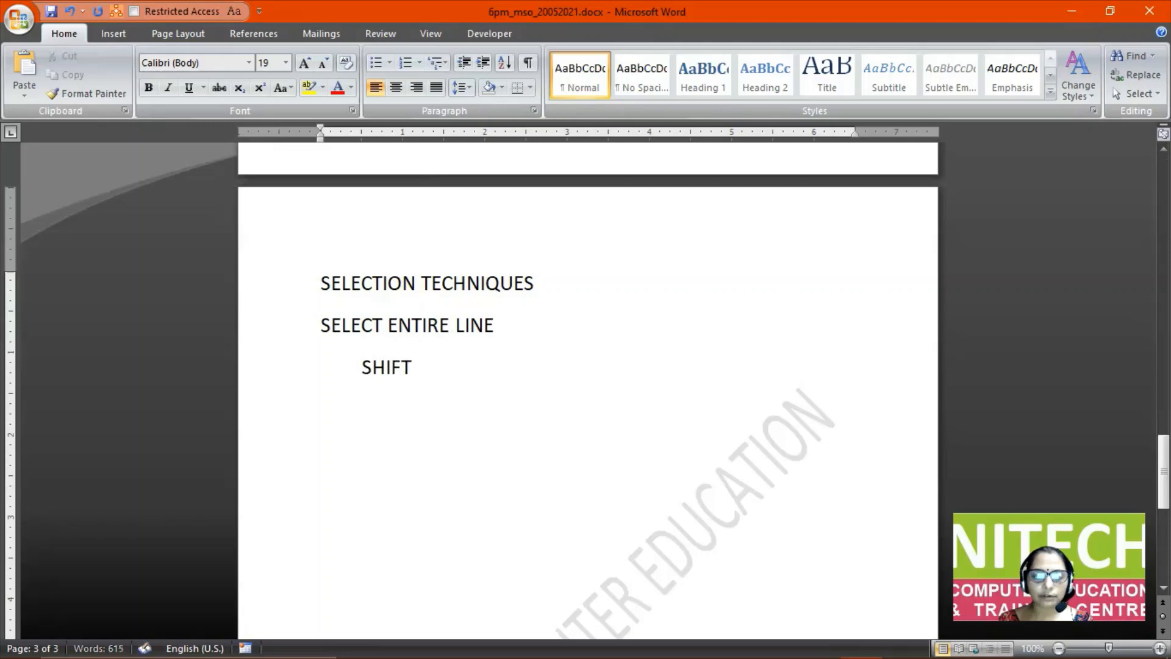
text(+H)
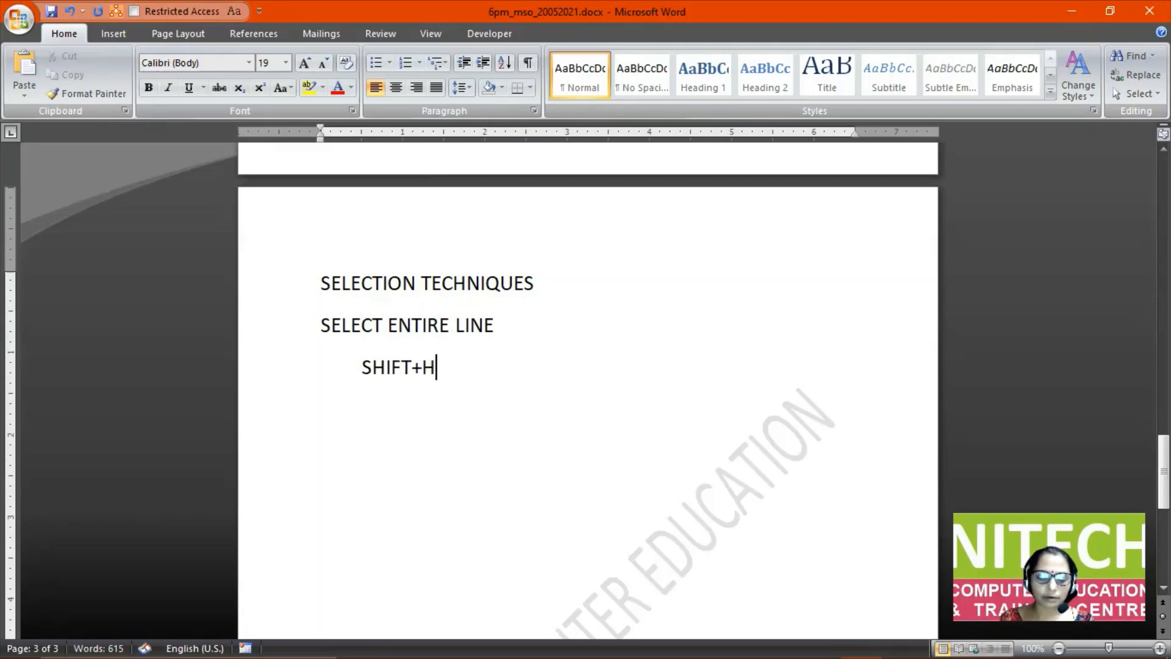
key(BackSpace)
text(END)
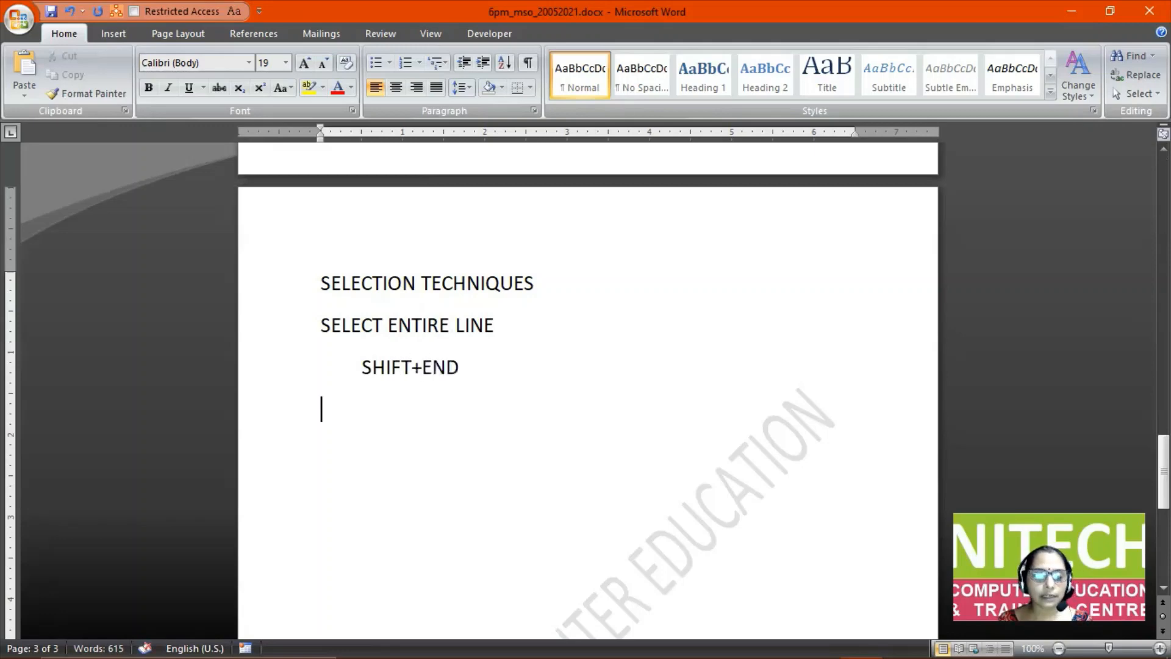
key(Tab)
text(SHIFT)
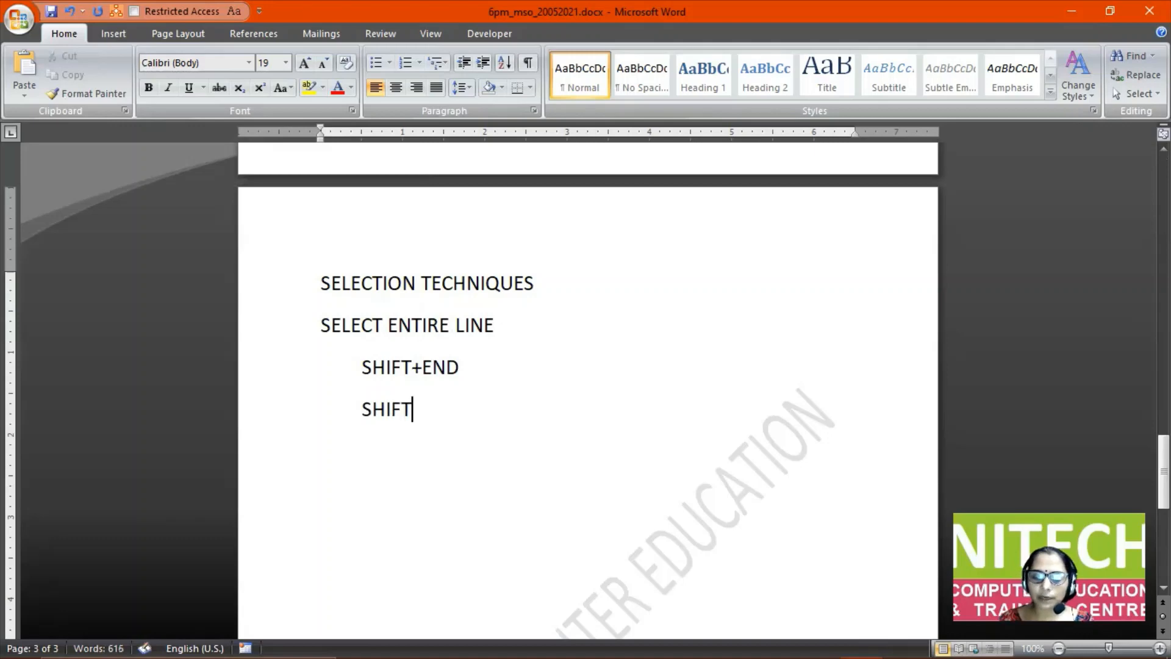
text(+HOME)
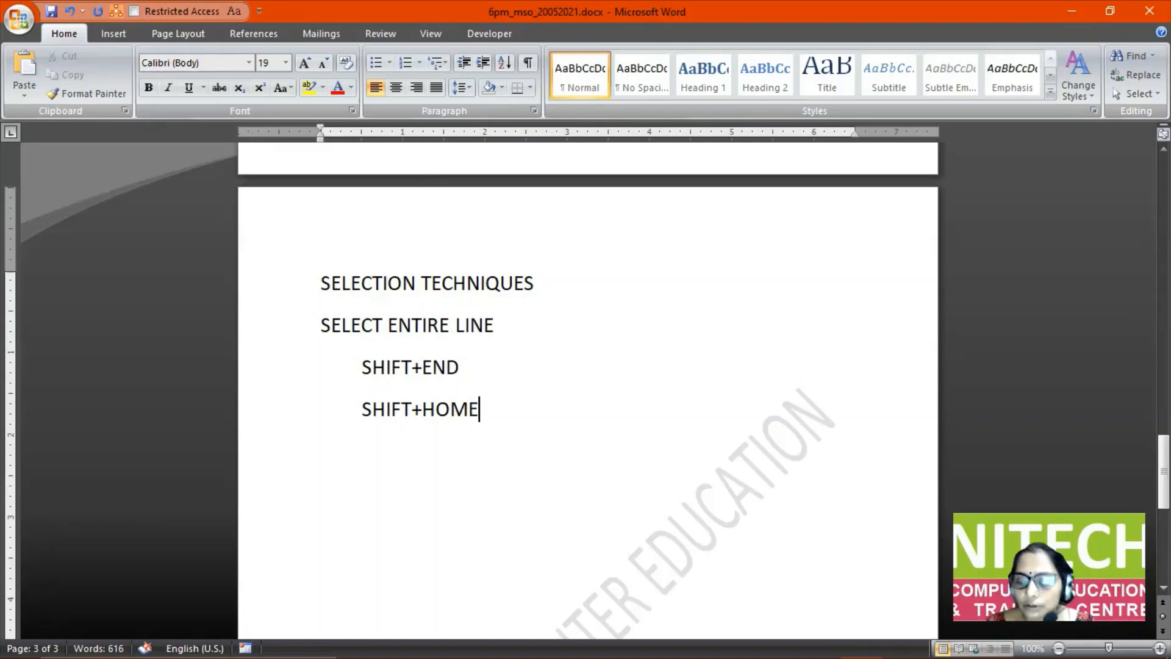
Select the first line of page 1's last paragraph from start to end and again from end to start, and clear the selection.
scroll(941, 449, up, 1)
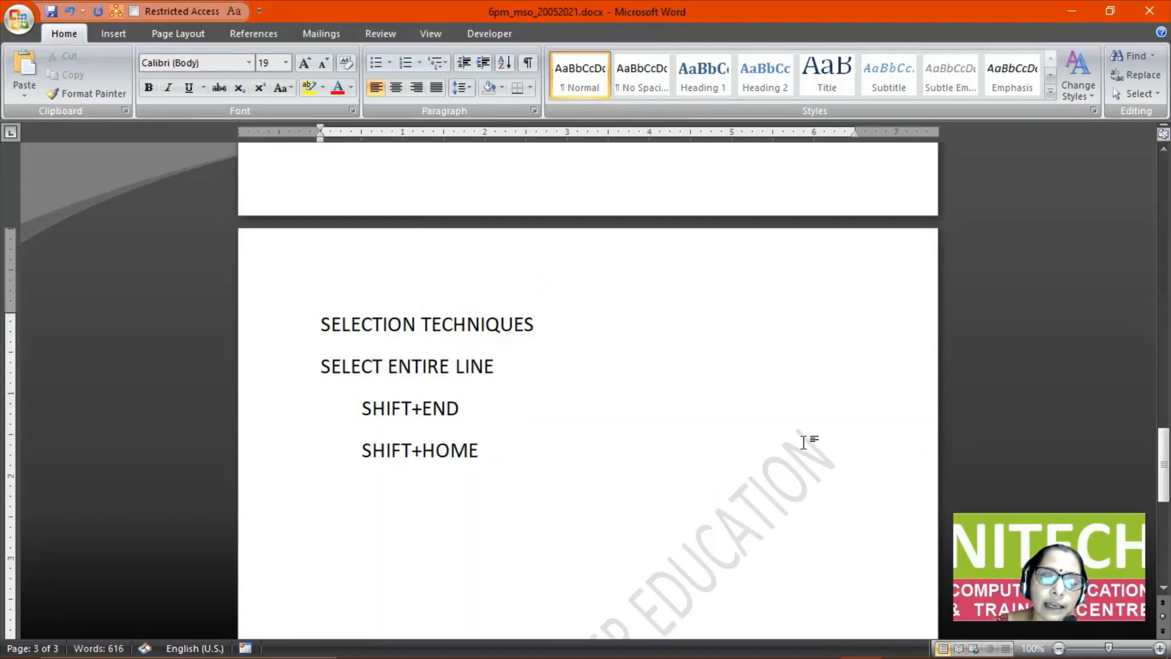
scroll(787, 443, up, 3)
scroll(785, 443, up, 15)
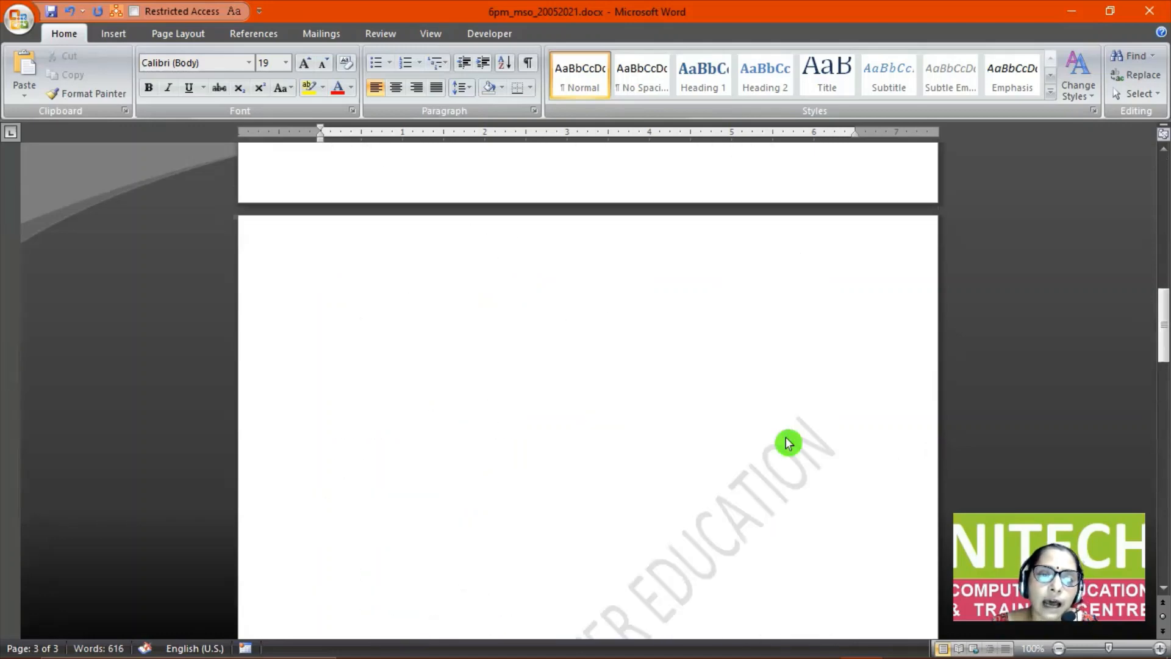
scroll(692, 451, up, 2)
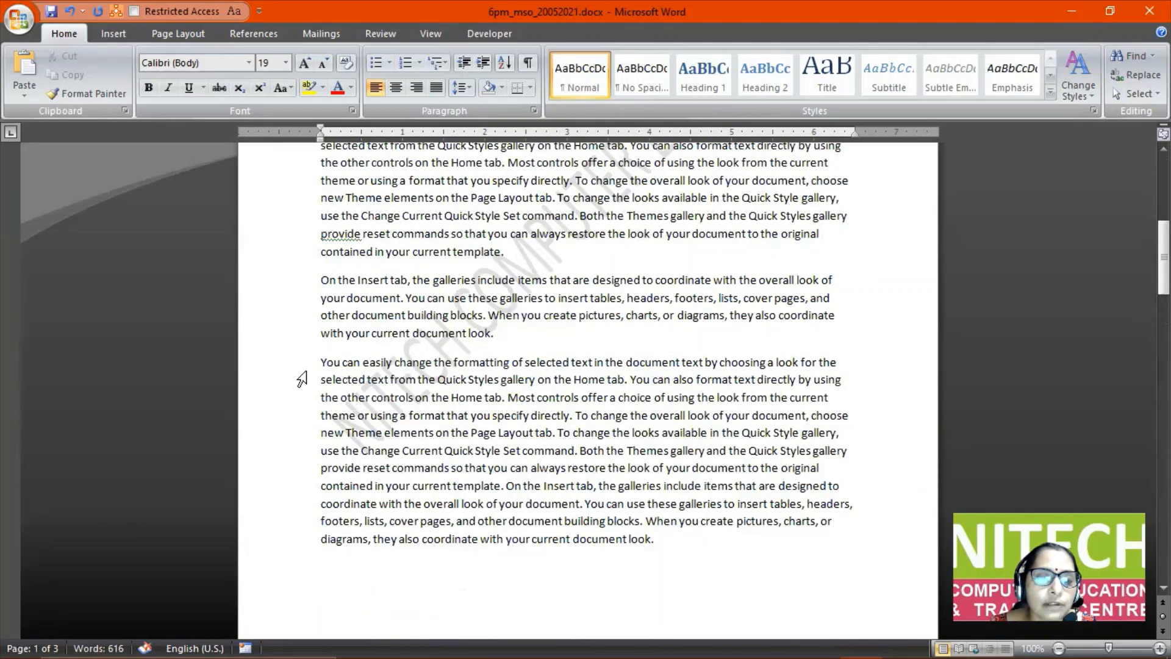
click(317, 362)
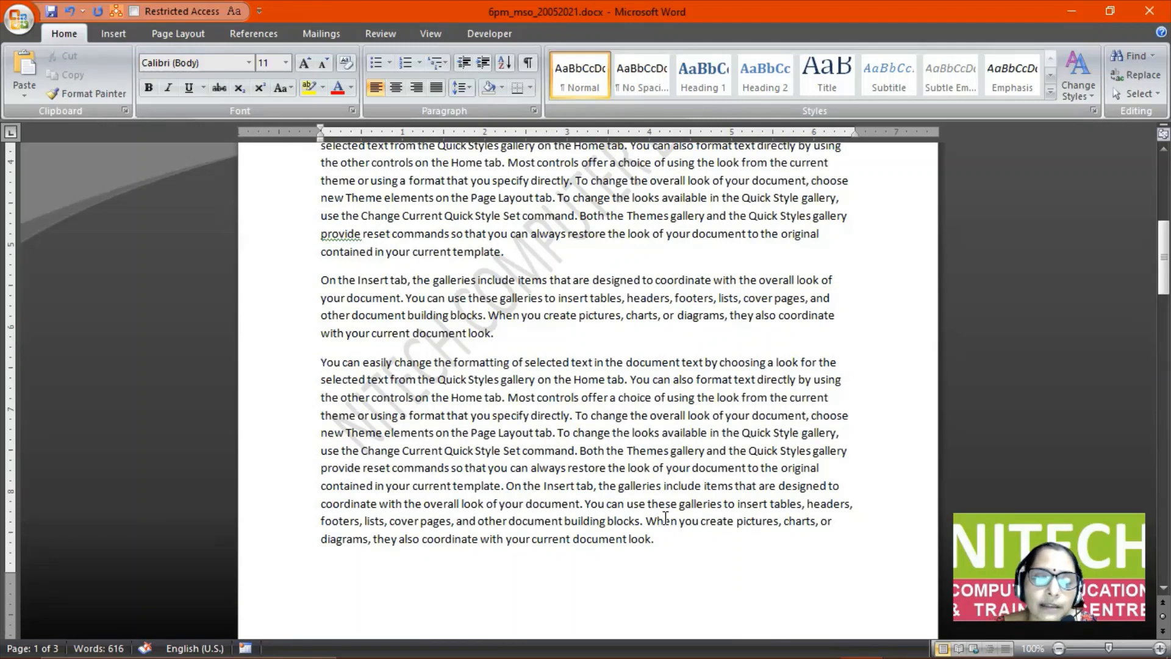
key(shift+End)
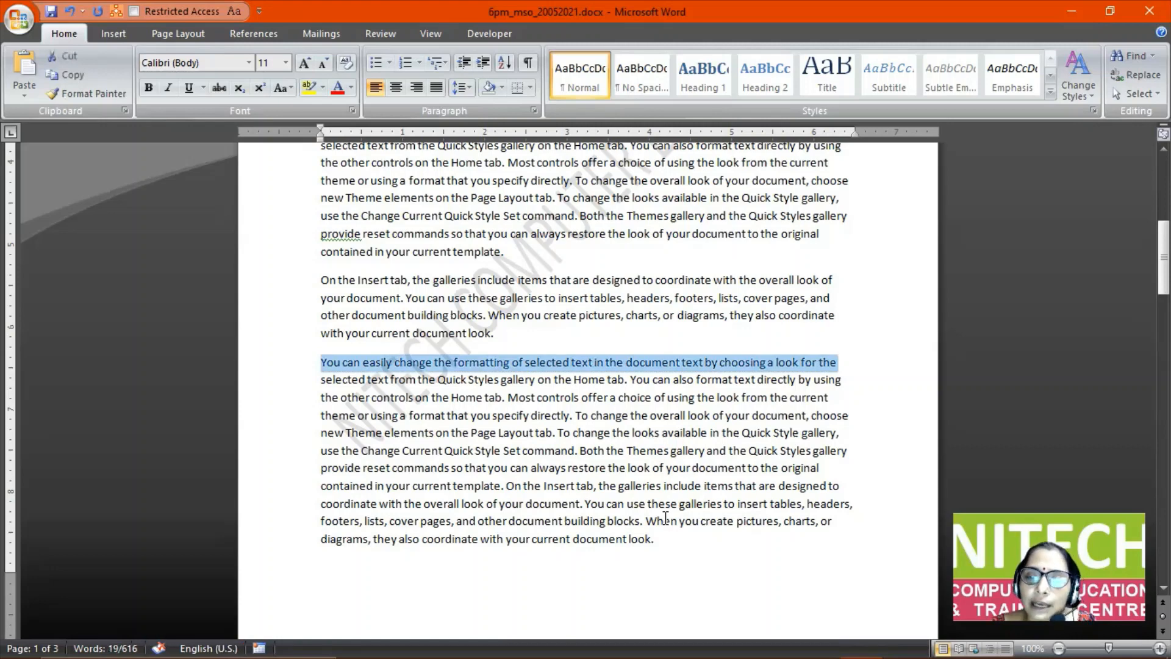
key(Right)
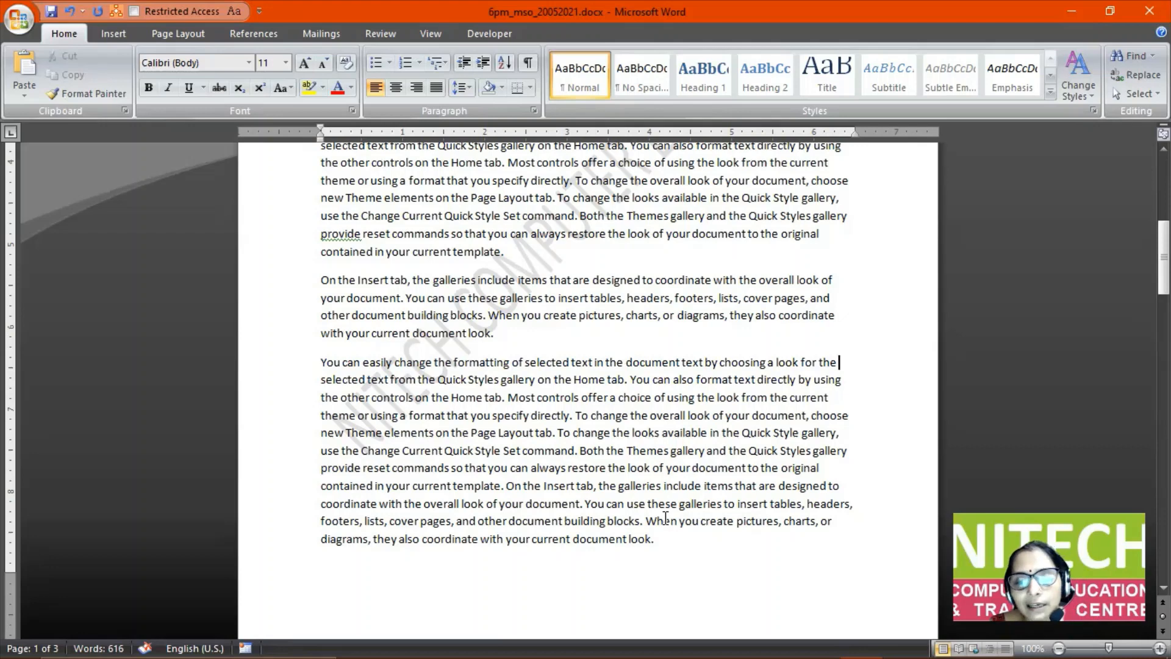
key(shift+Home)
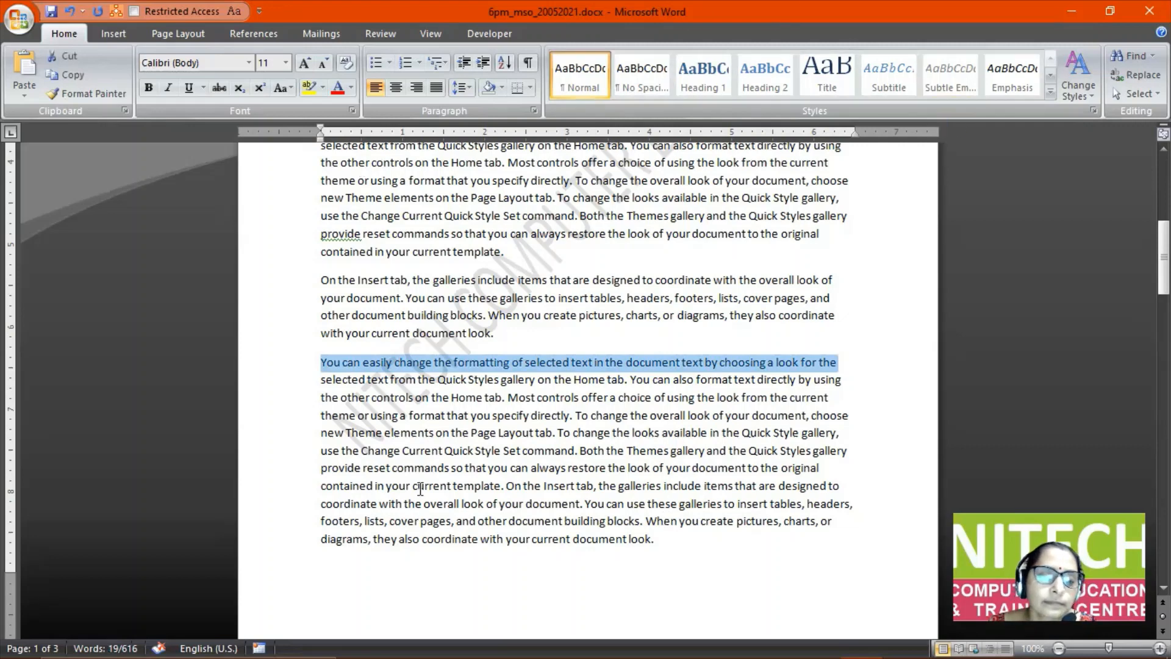
click(410, 420)
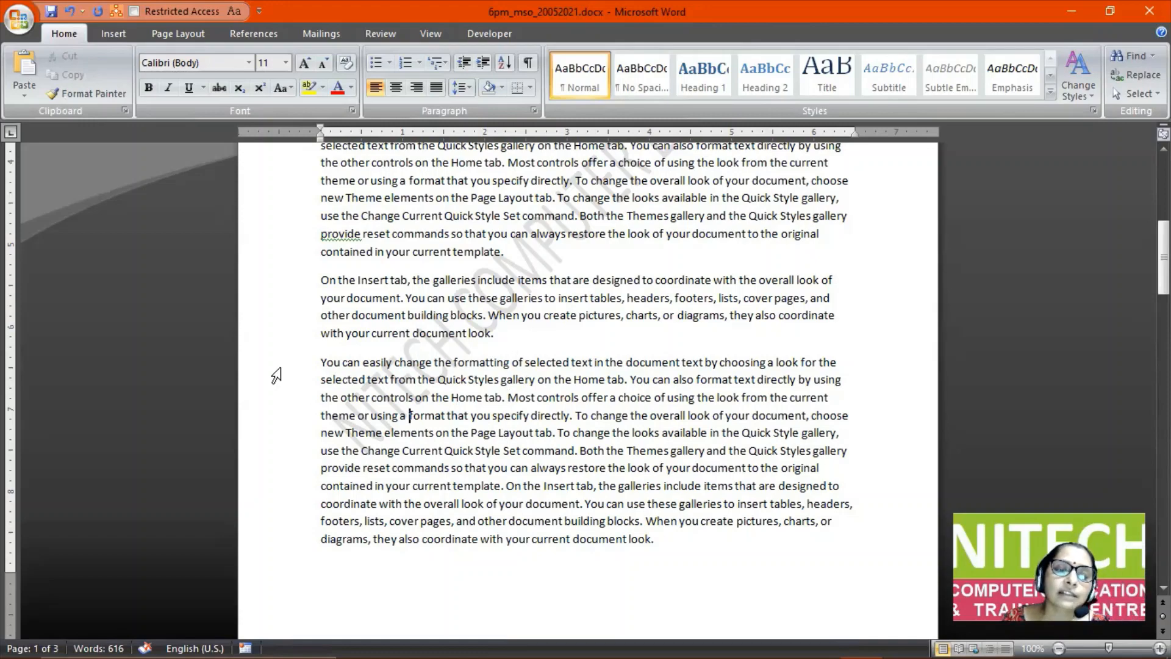
Enter the text SELECTION PANE at the start of the blank second page.
scroll(614, 382, up, 6)
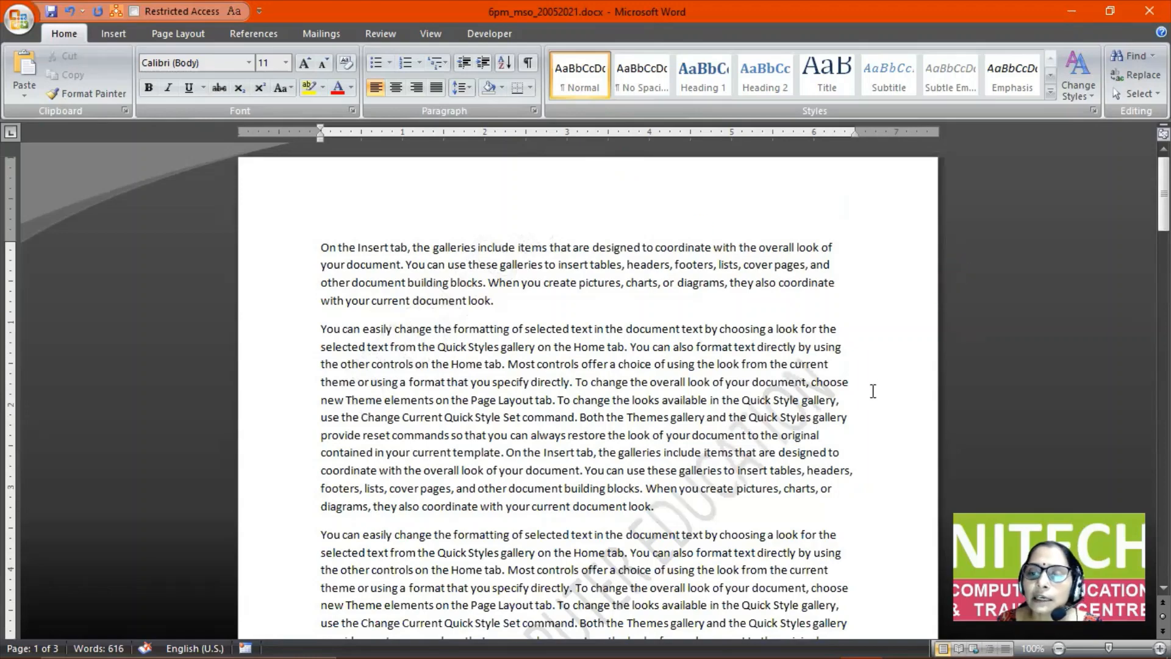
scroll(842, 423, down, 10)
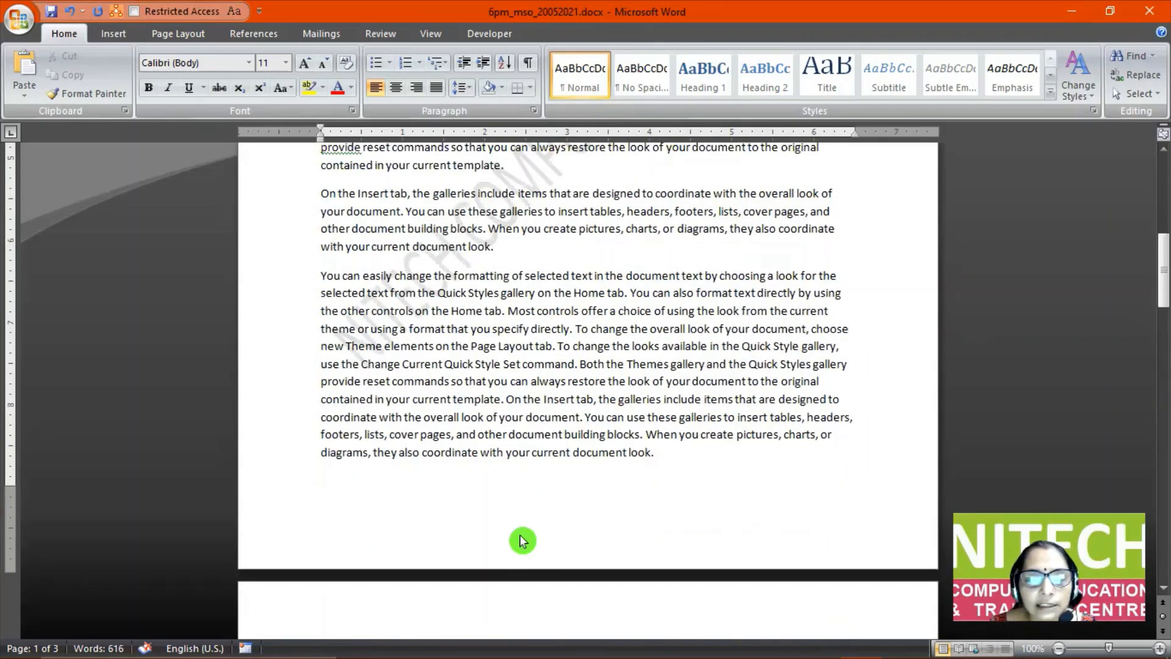
click(698, 459)
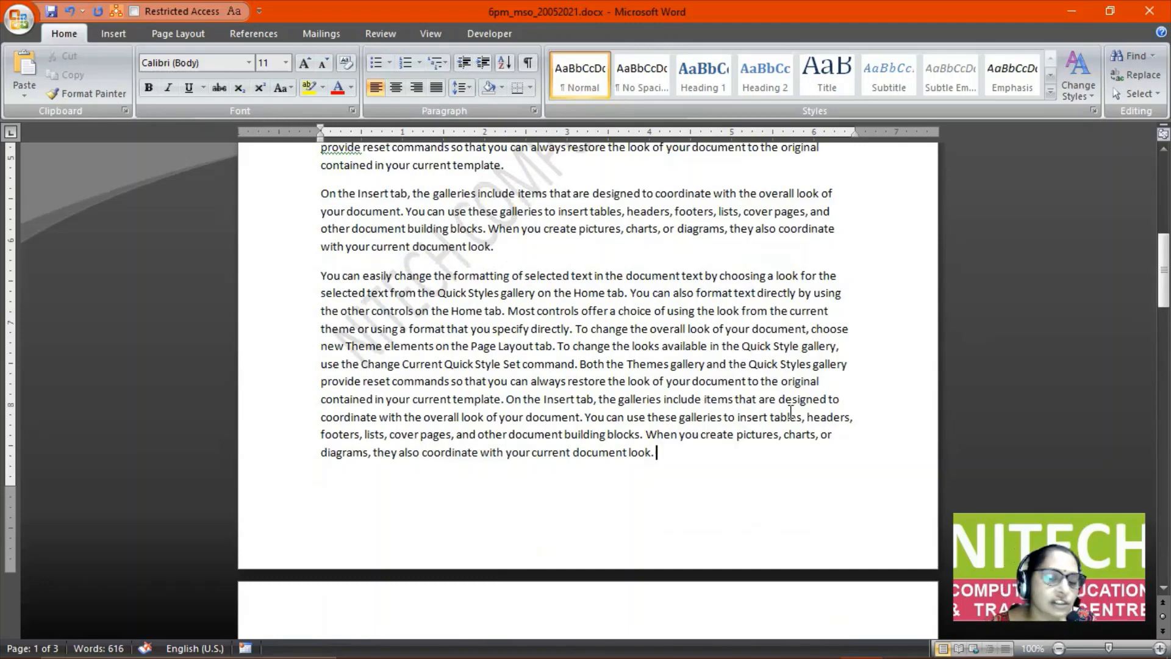
scroll(790, 412, down, 2)
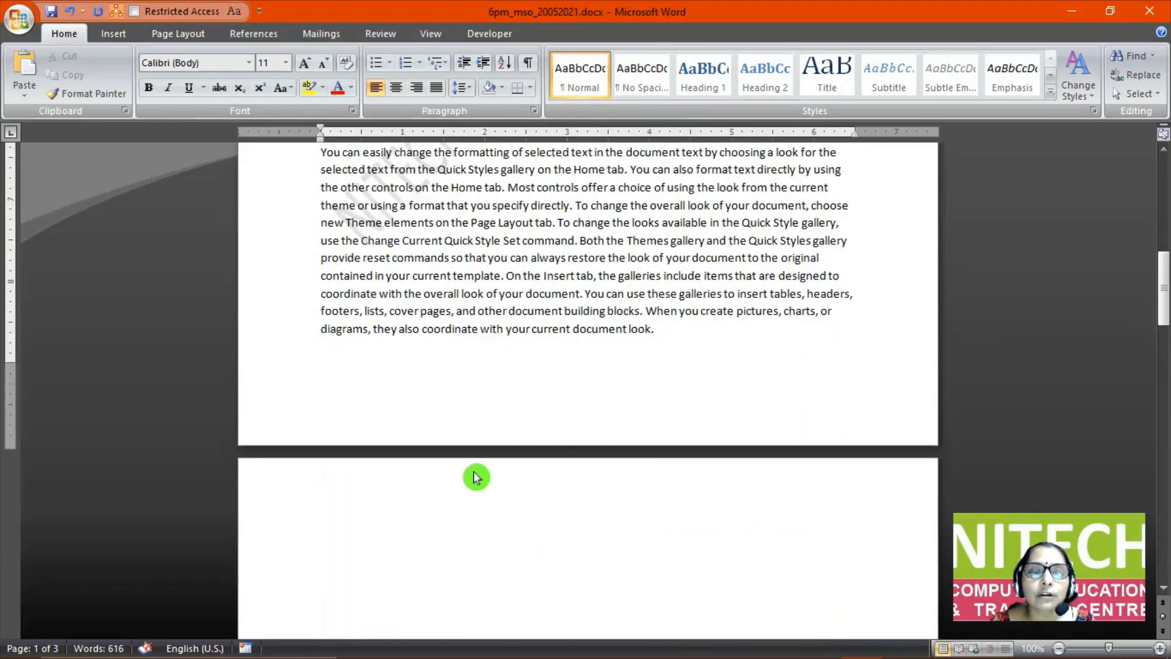
click(384, 507)
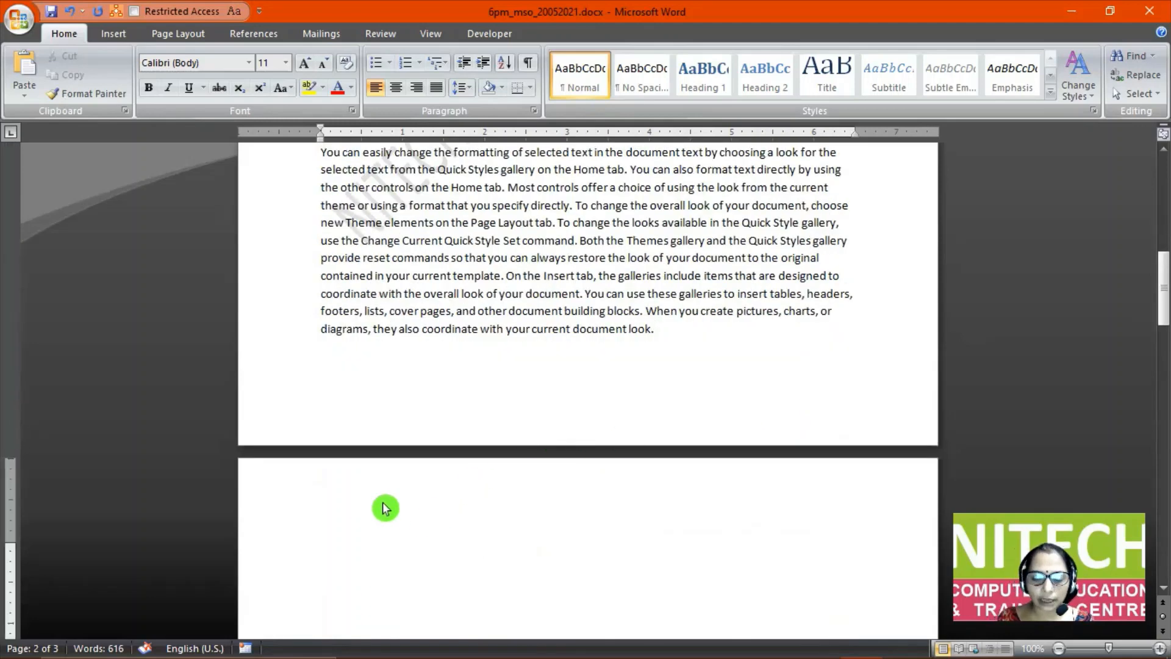
text(SE)
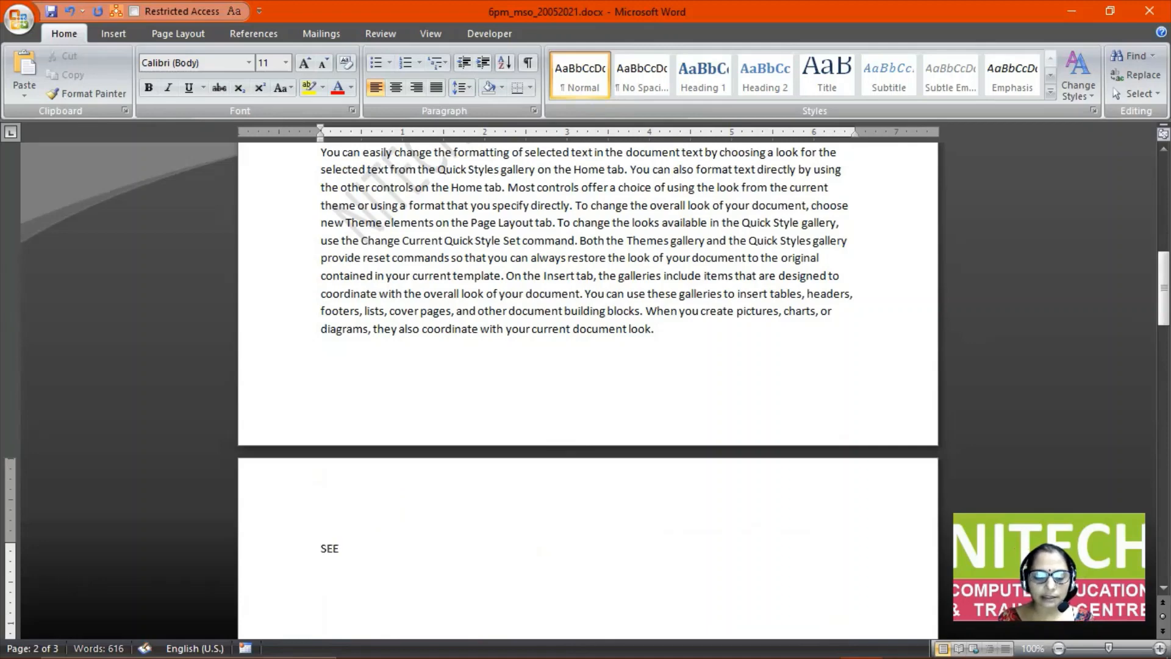
text(LECTIONS)
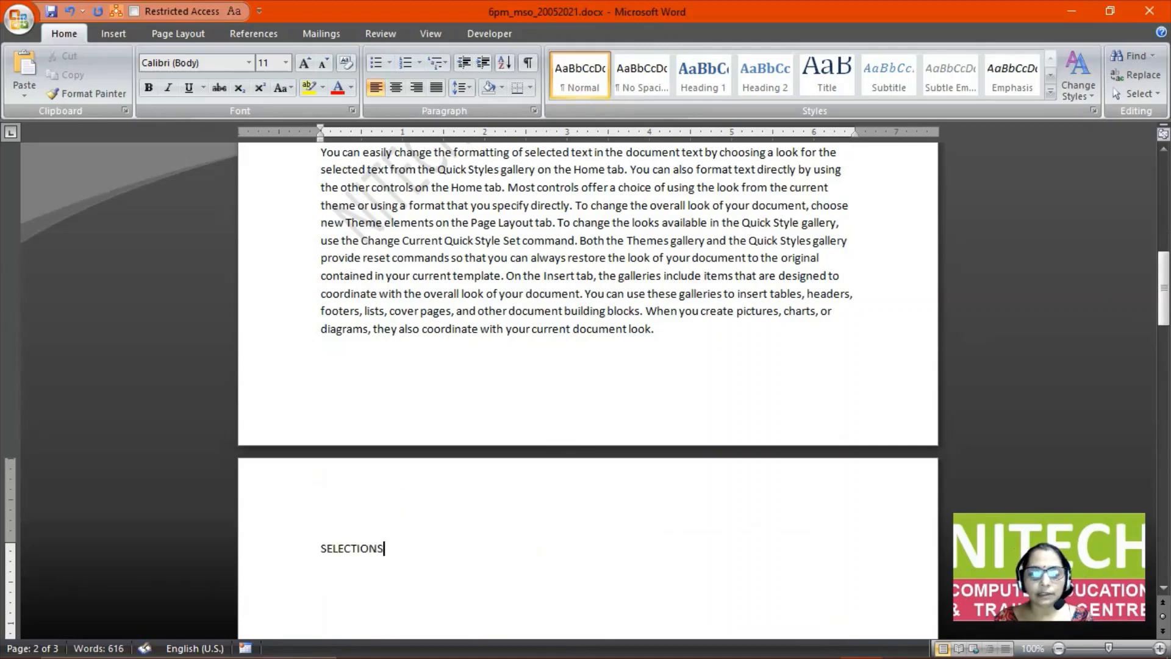
key(BackSpace)
text(PANE)
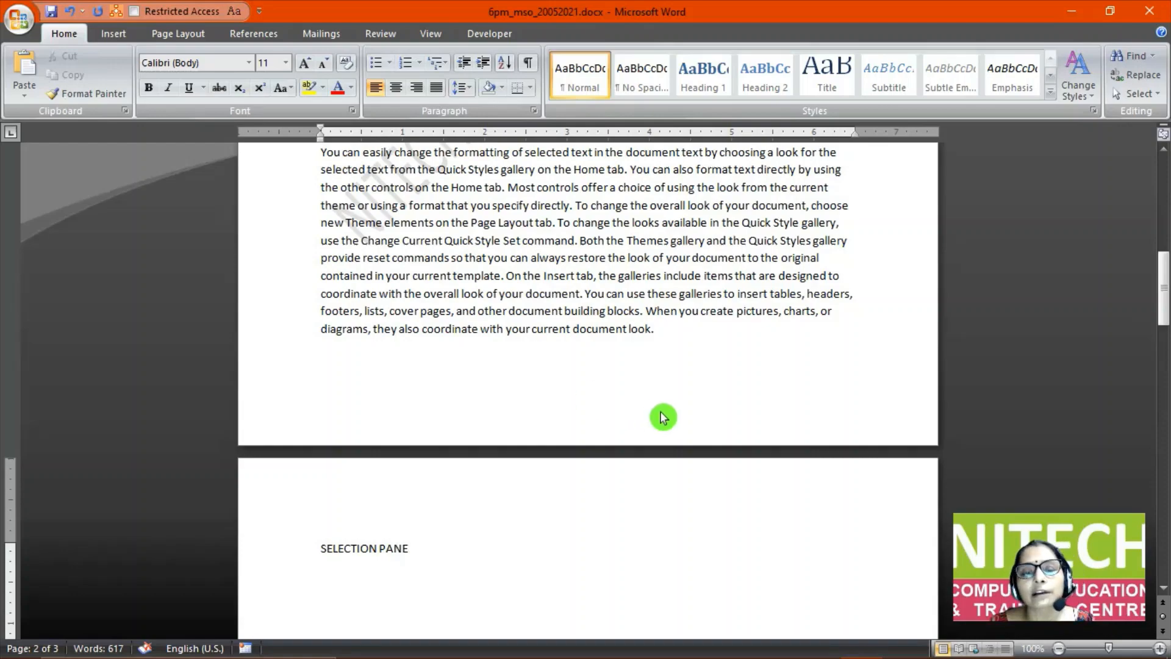
Select single lines one after another in the third and fourth paragraphs of page 1.
scroll(661, 409, up, 6)
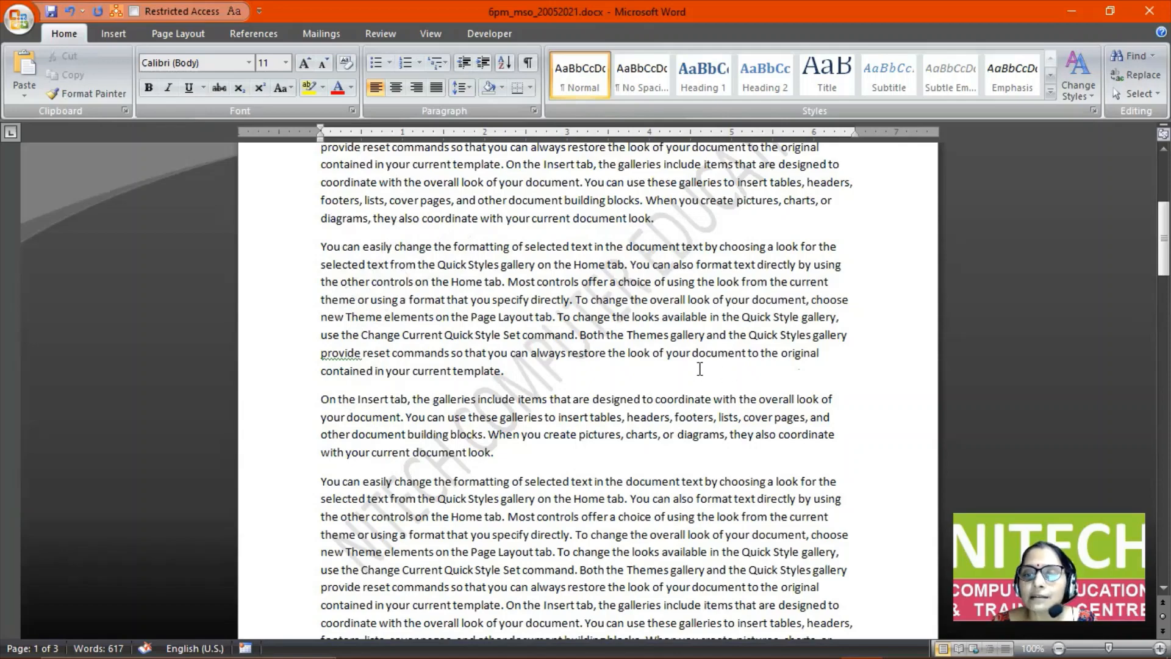
scroll(699, 368, up, 5)
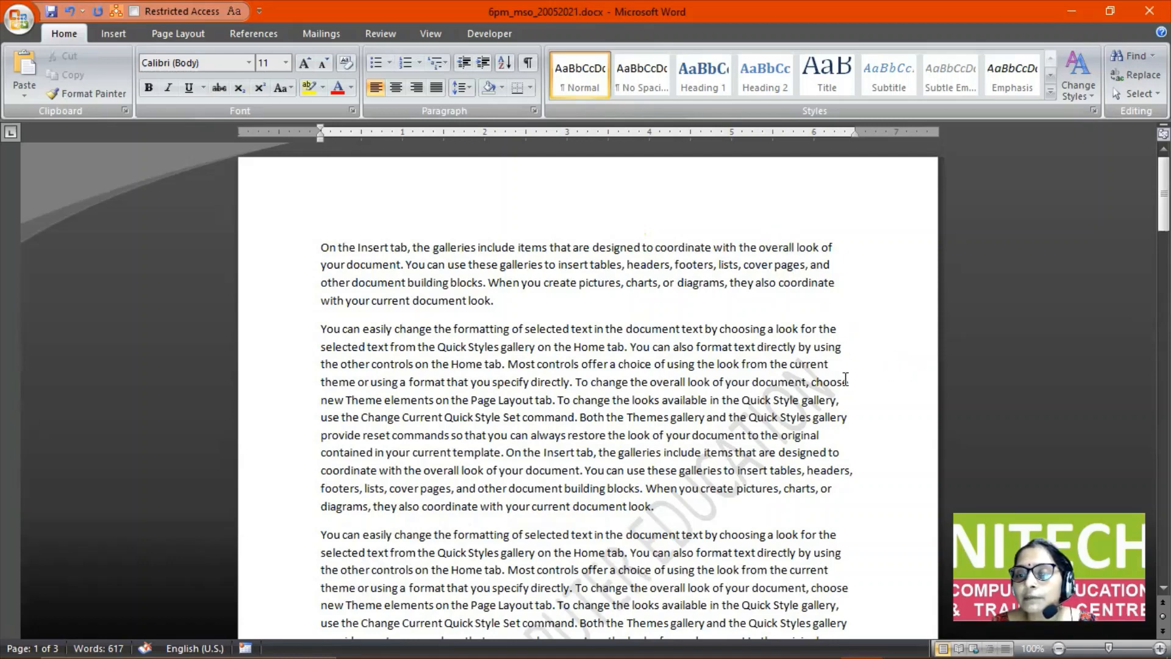
scroll(864, 425, down, 5)
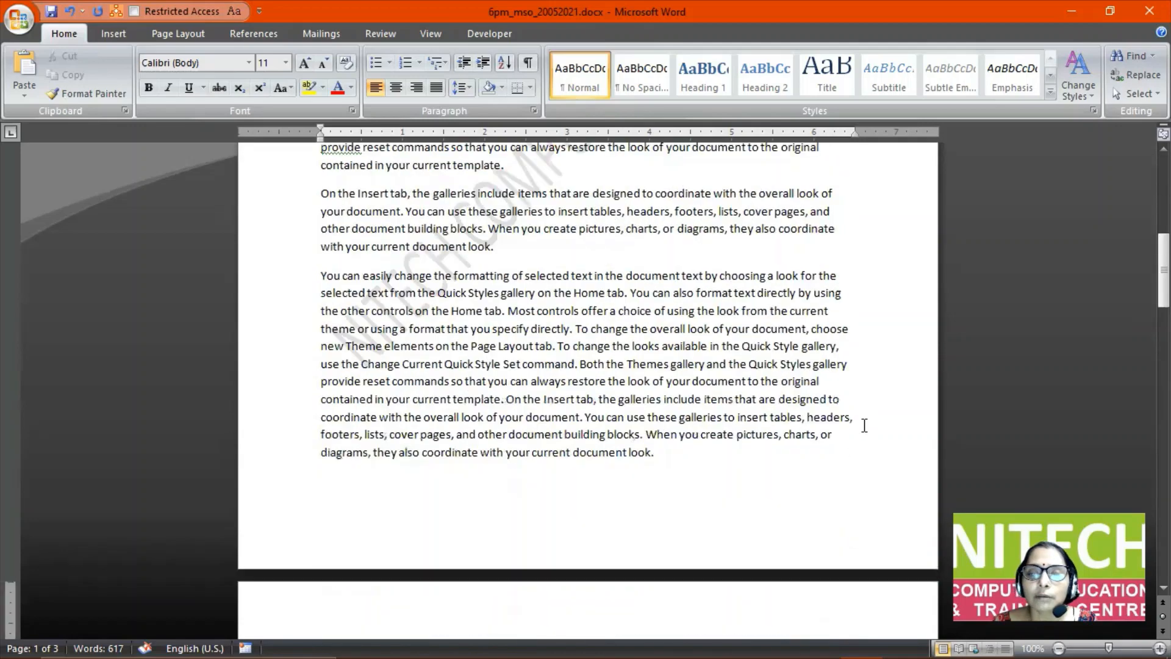
click(574, 524)
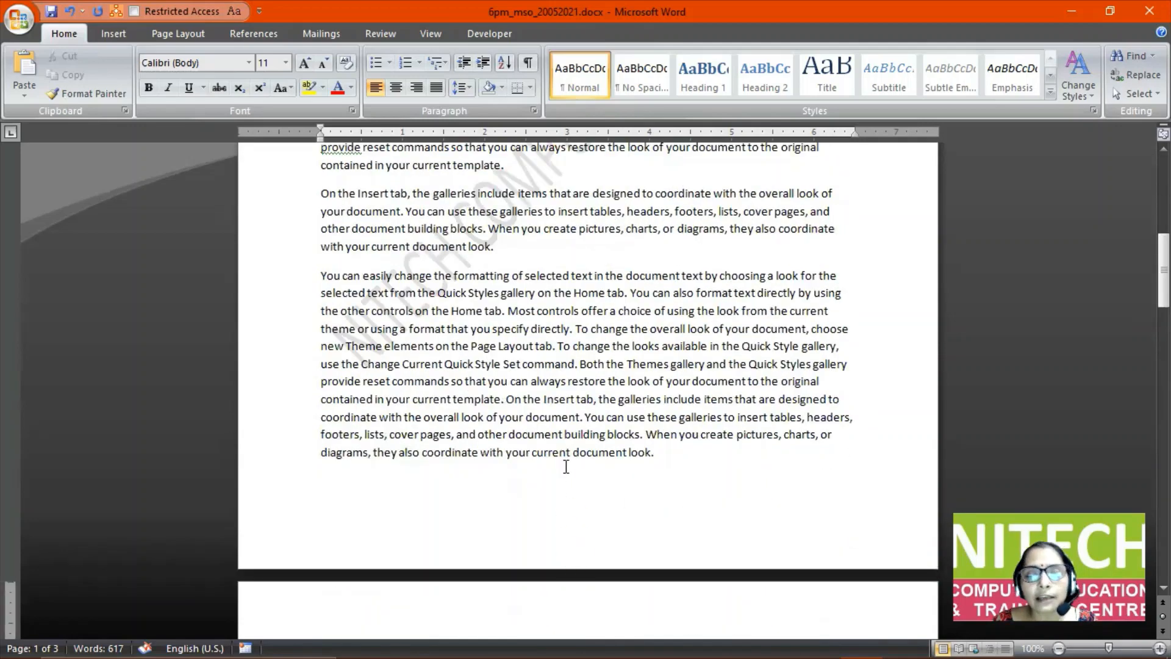
scroll(566, 466, up, 6)
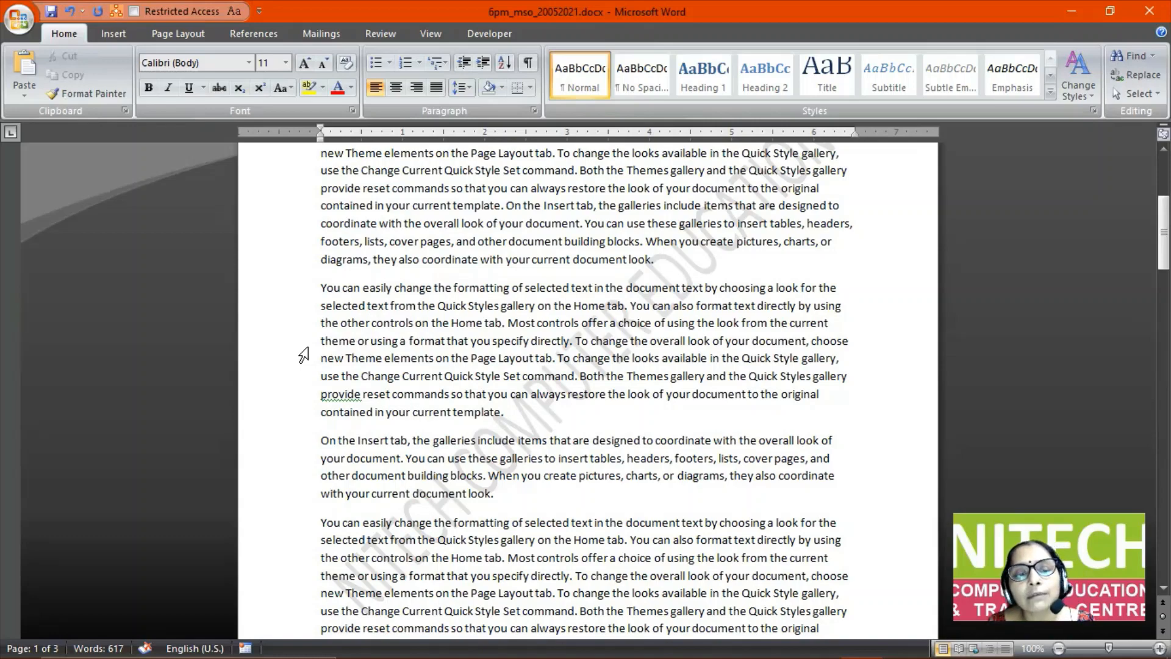
scroll(303, 354, up, 1)
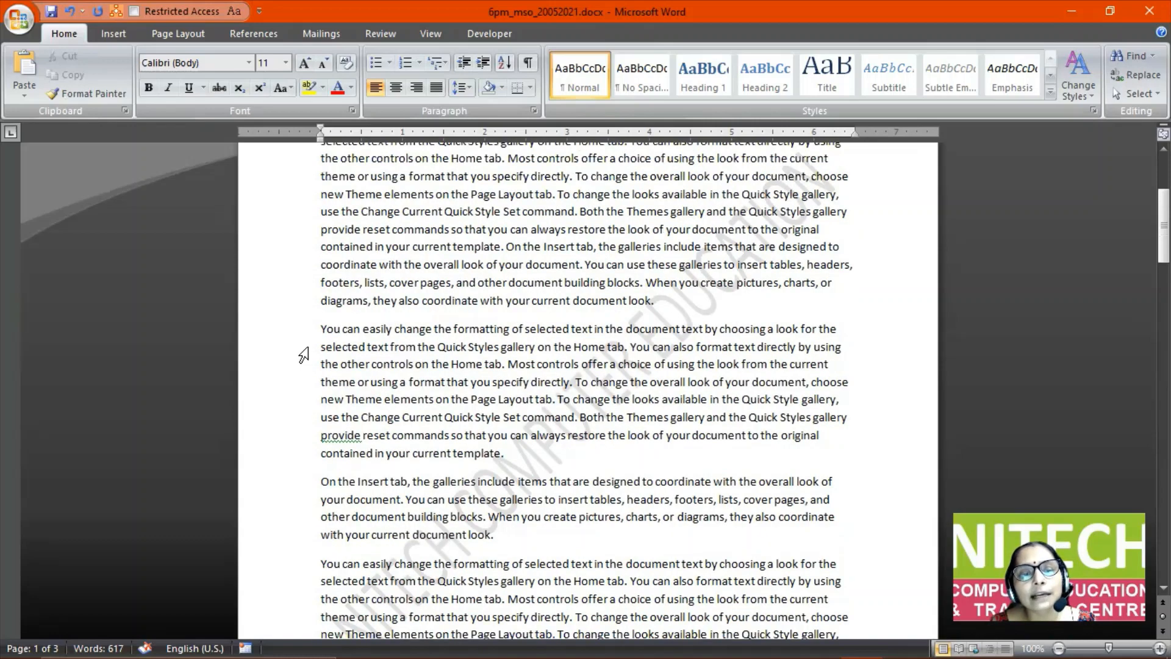
click(269, 339)
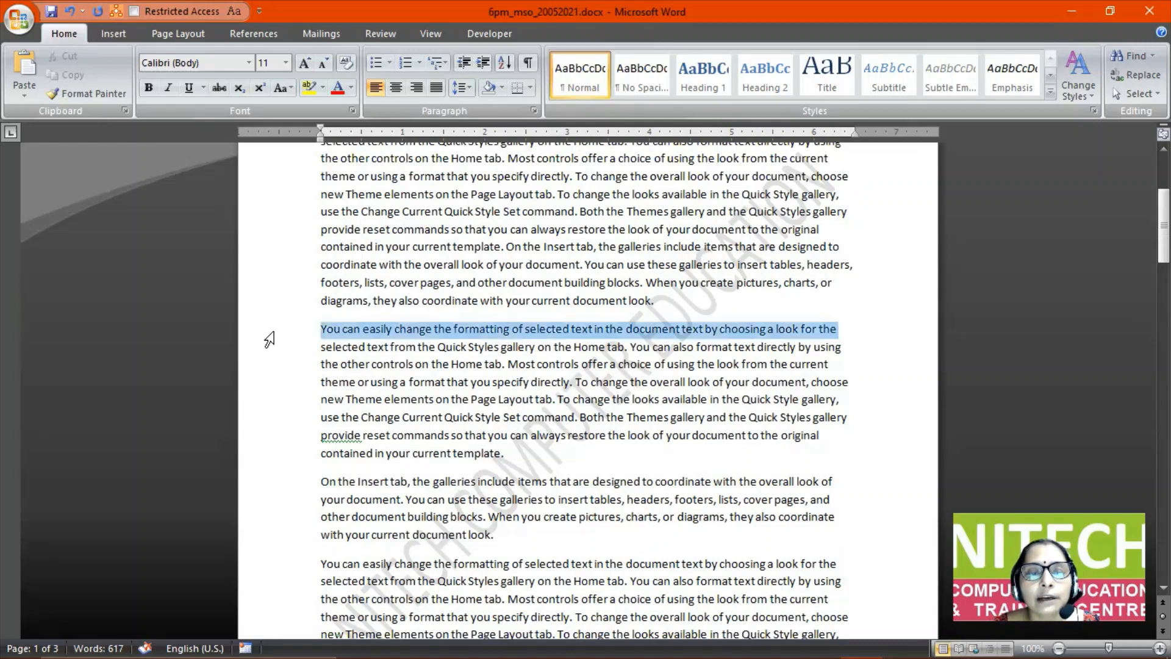
click(280, 400)
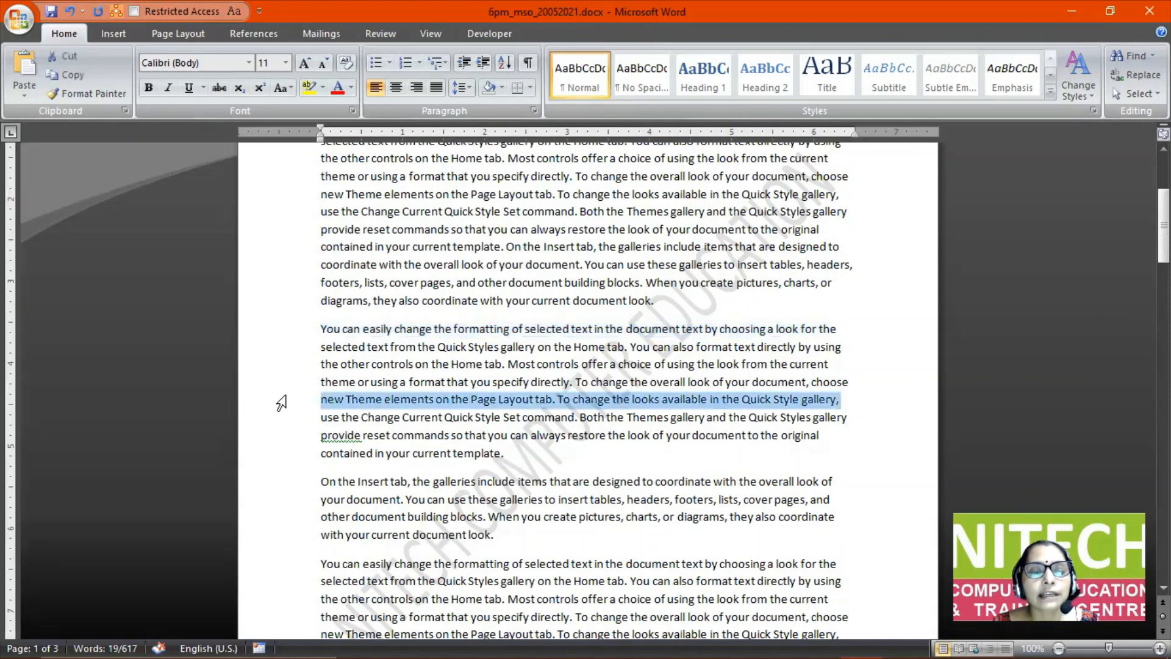
click(280, 455)
click(287, 518)
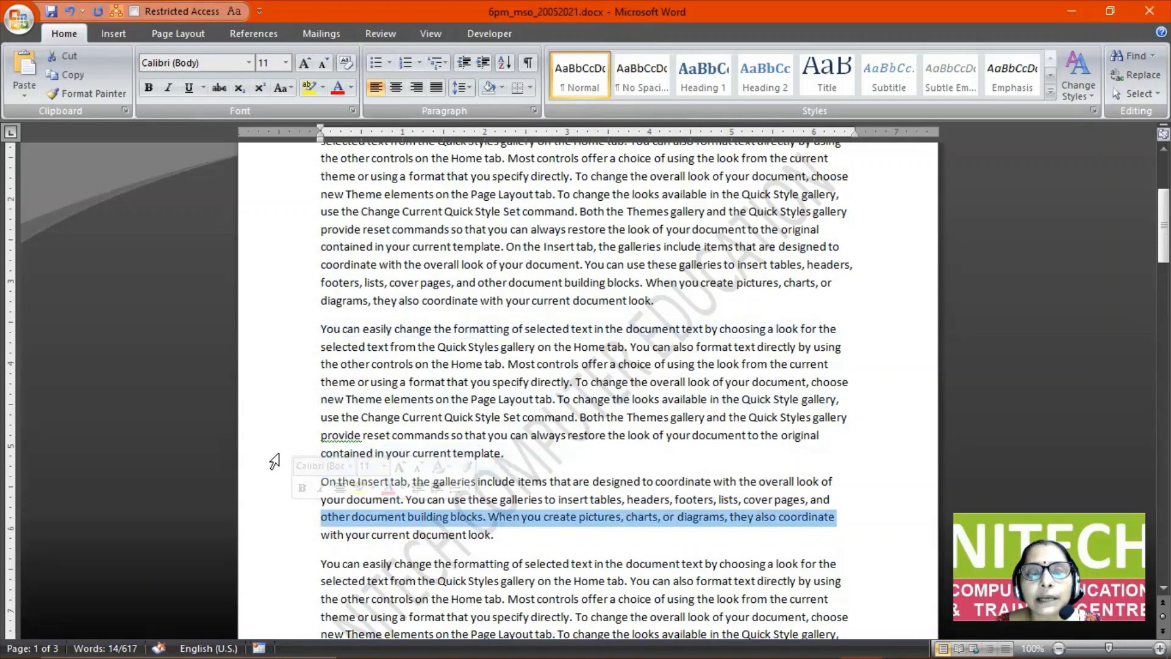
Select single lines one at a time in page 1's last paragraph and the second-to-last line of the third paragraph.
scroll(274, 462, down, 2)
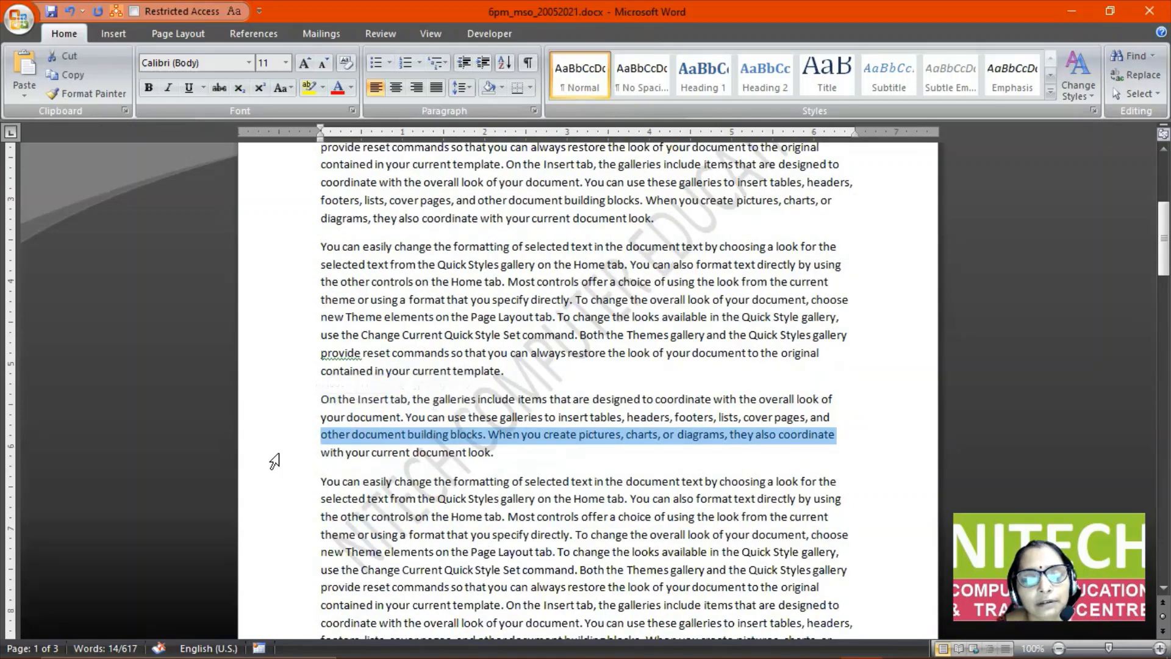
click(281, 499)
click(278, 552)
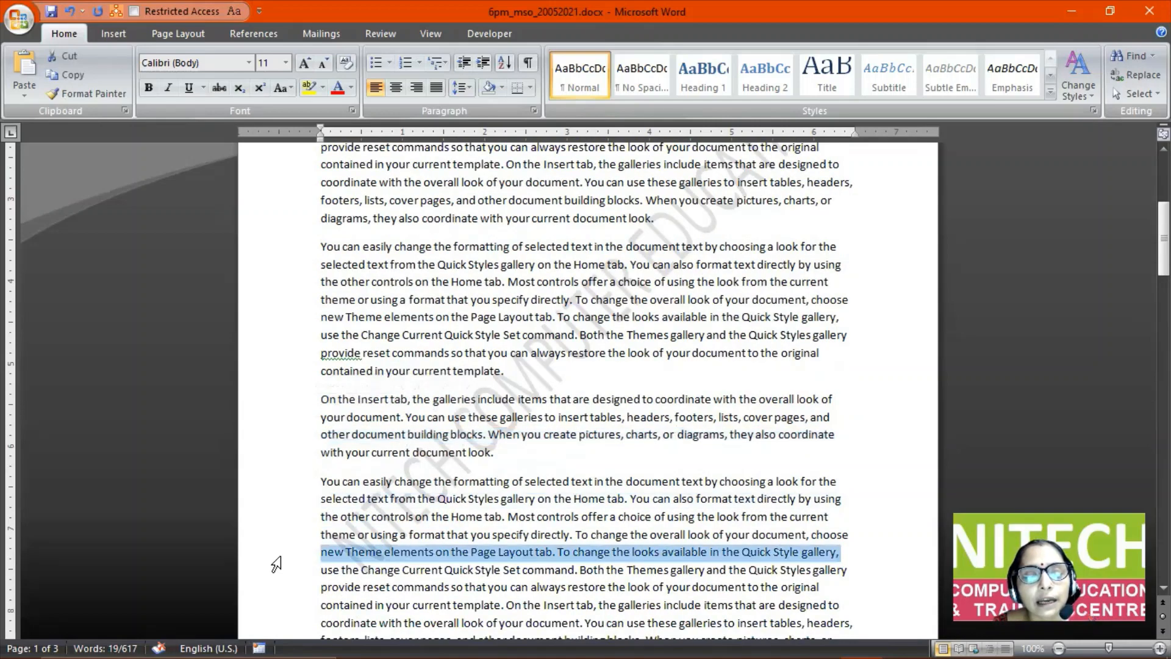
click(282, 361)
Clear the selection and look over the SELECTION PANE page and the SELECTION TECHNIQUES notes on the last page.
scroll(282, 368, down, 7)
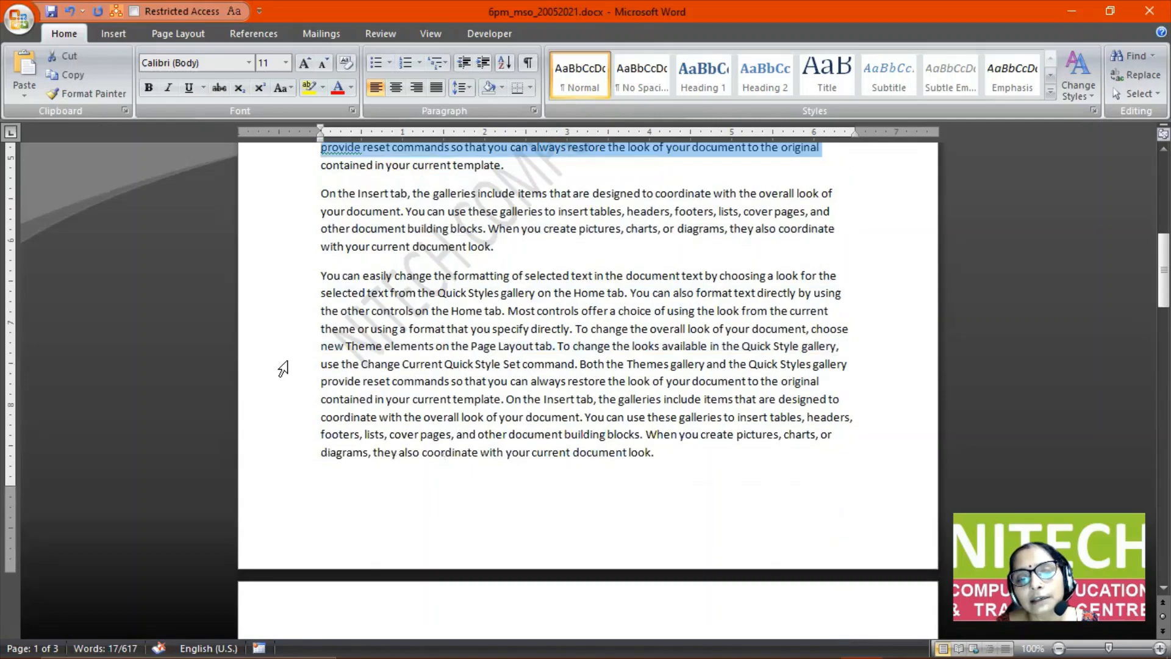
click(317, 528)
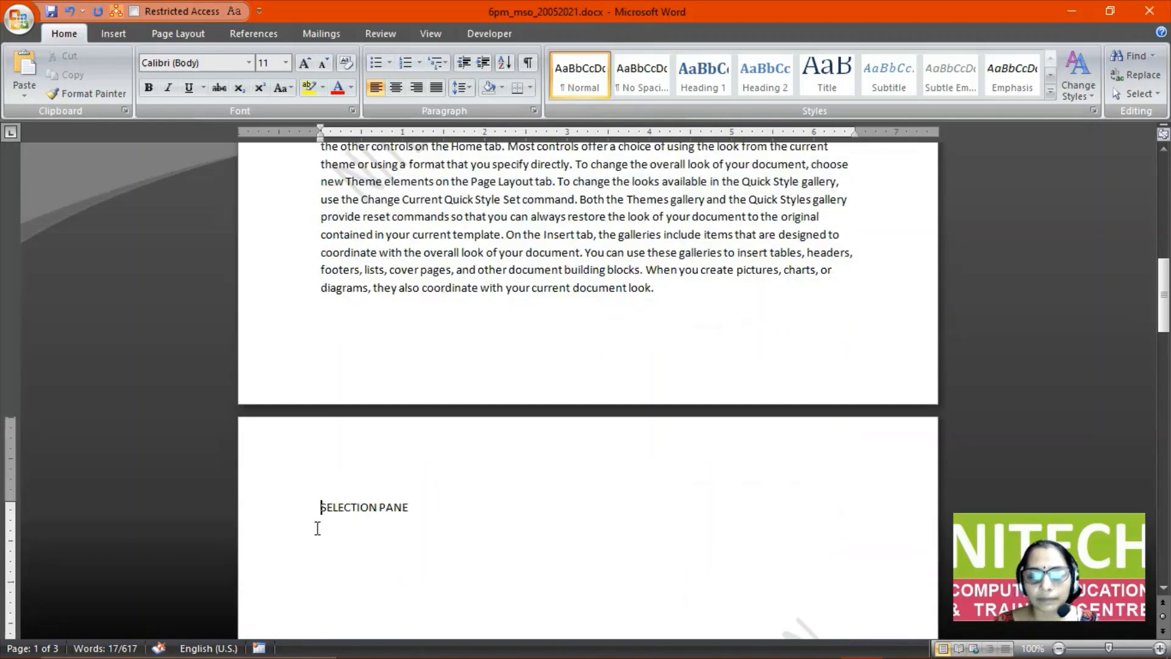
click(318, 534)
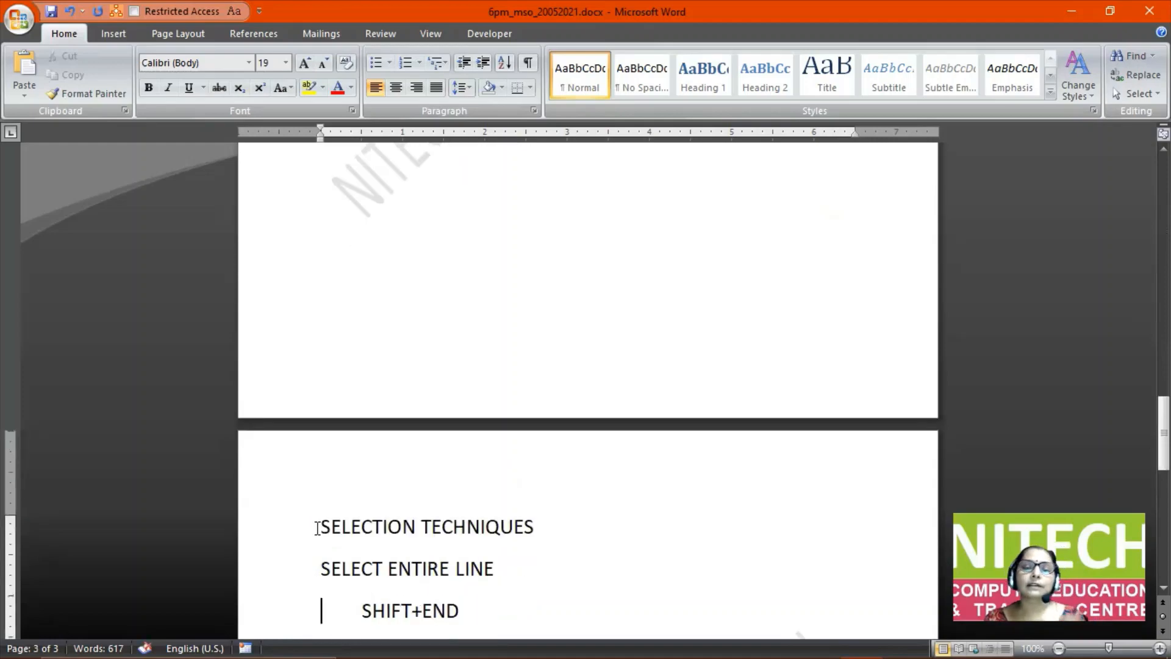
scroll(383, 513, up, 8)
scroll(382, 513, up, 10)
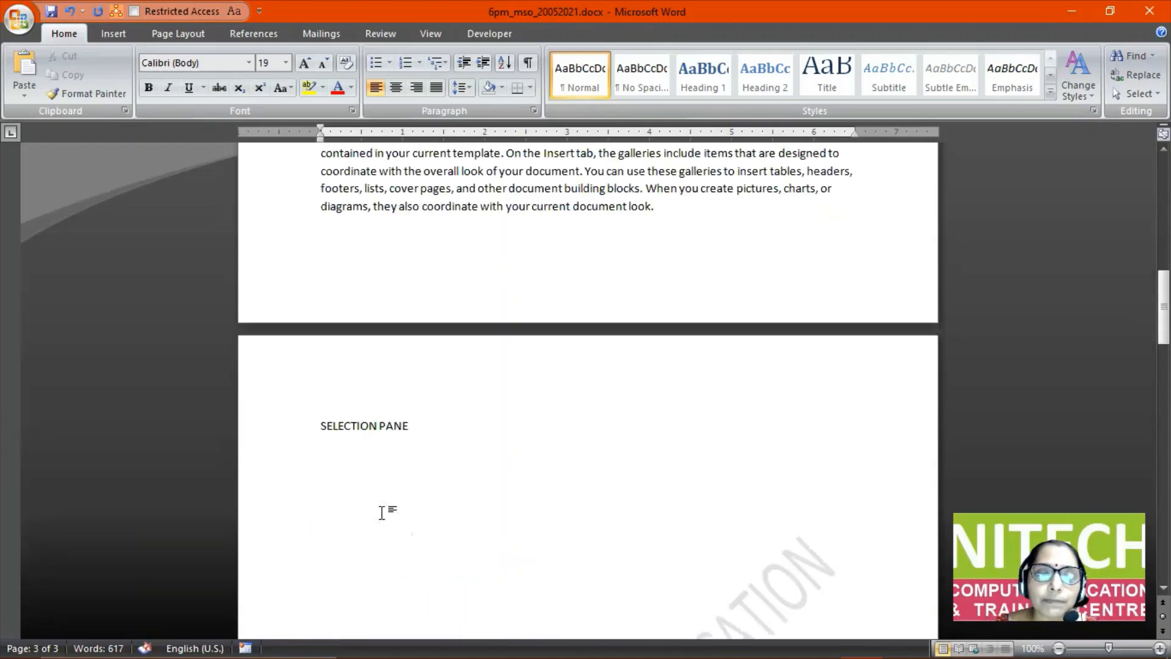
click(384, 515)
Select the first five lines of page 1's third paragraph as a block, and after that only its second-to-last line.
scroll(393, 512, up, 2)
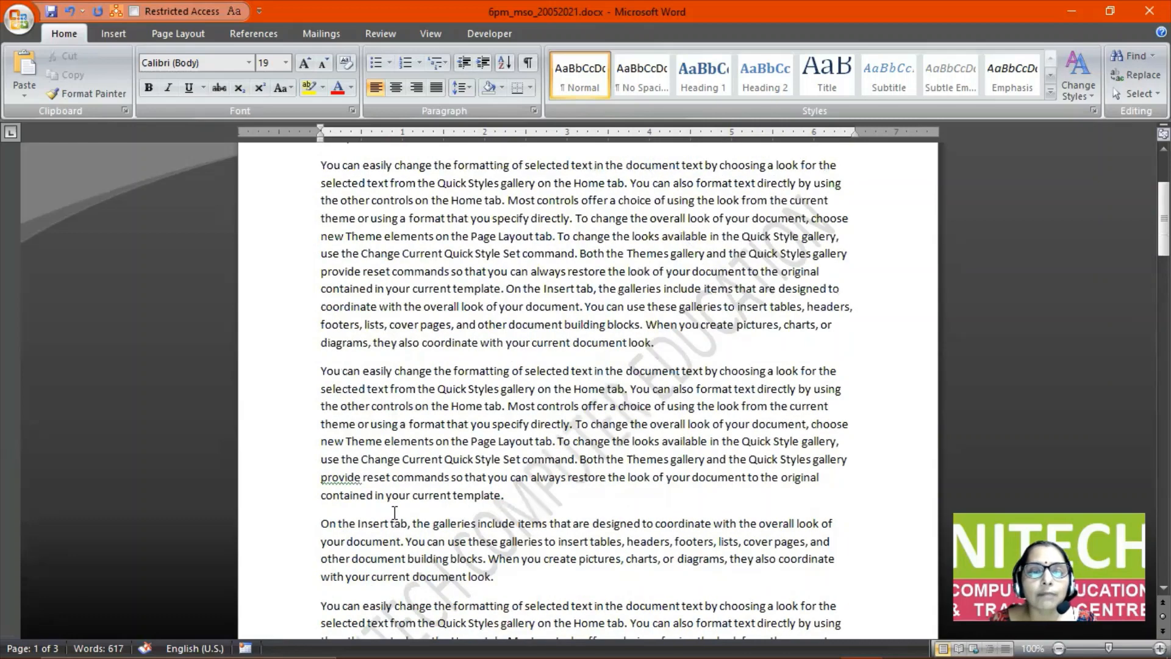
drag(252, 382, 253, 449)
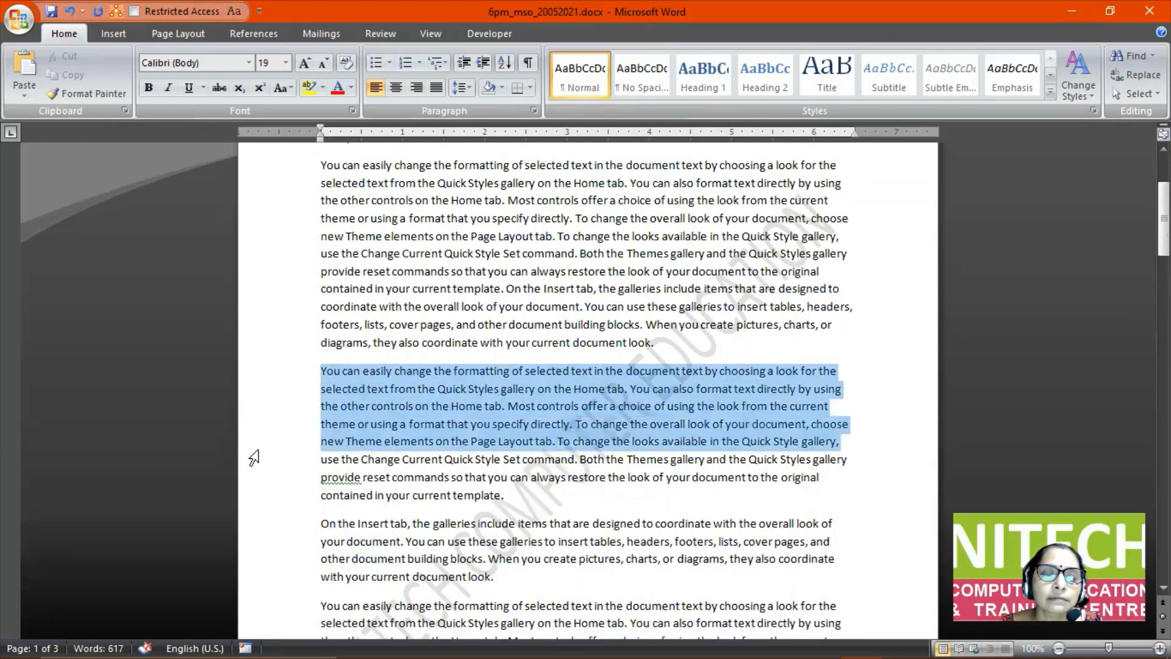
click(282, 486)
Select the first lines of page 1's second and fourth paragraphs individually, and the block from the second paragraph through the last paragraph's first line.
scroll(280, 491, down, 5)
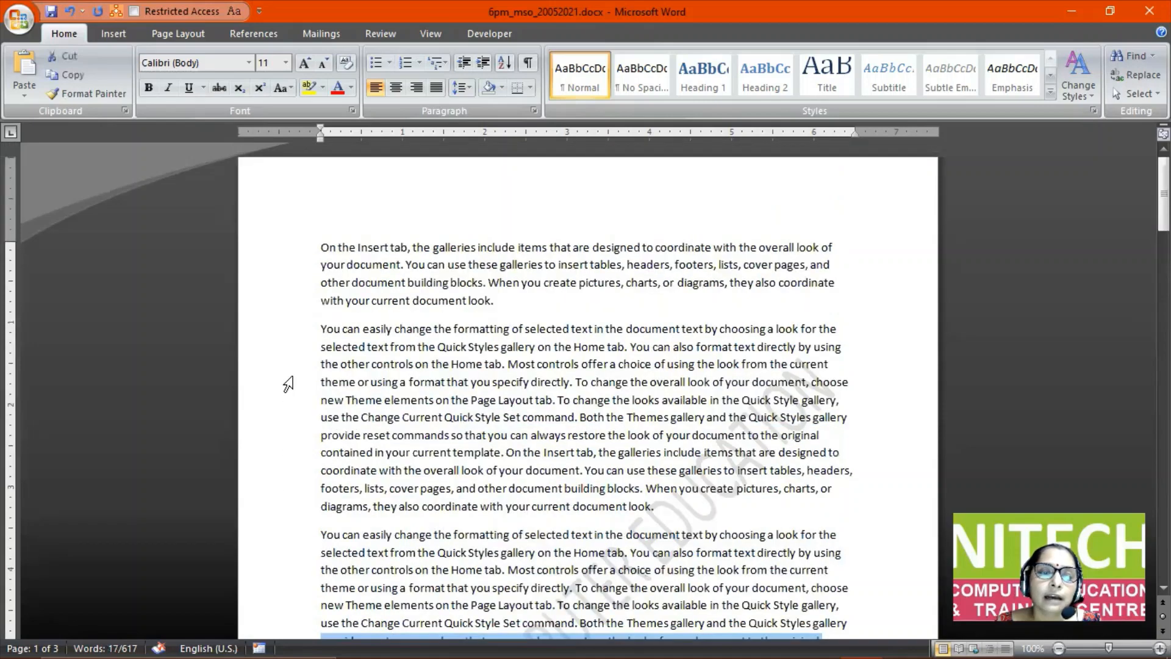
click(276, 336)
scroll(342, 486, down, 2)
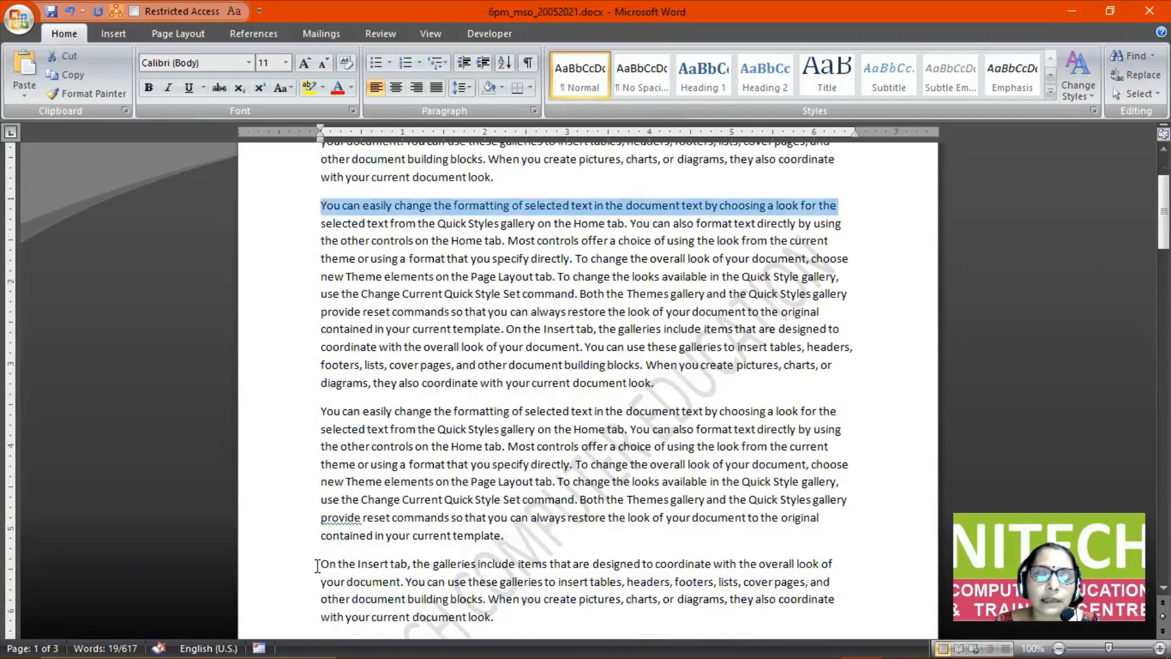
click(294, 574)
scroll(265, 530, up, 2)
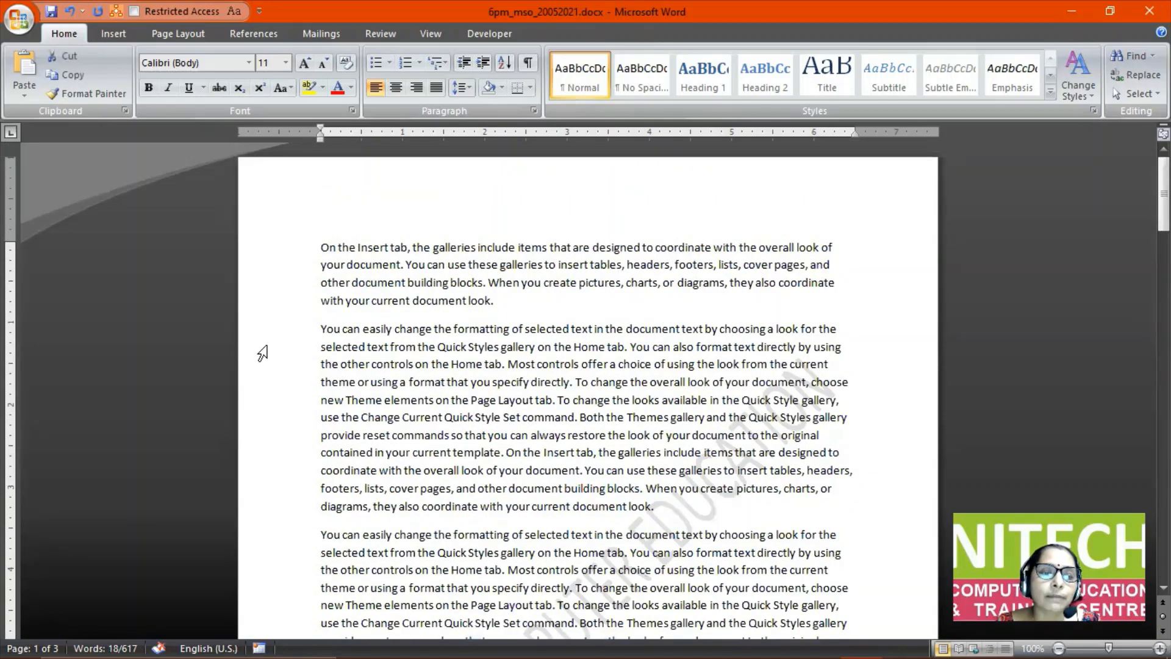
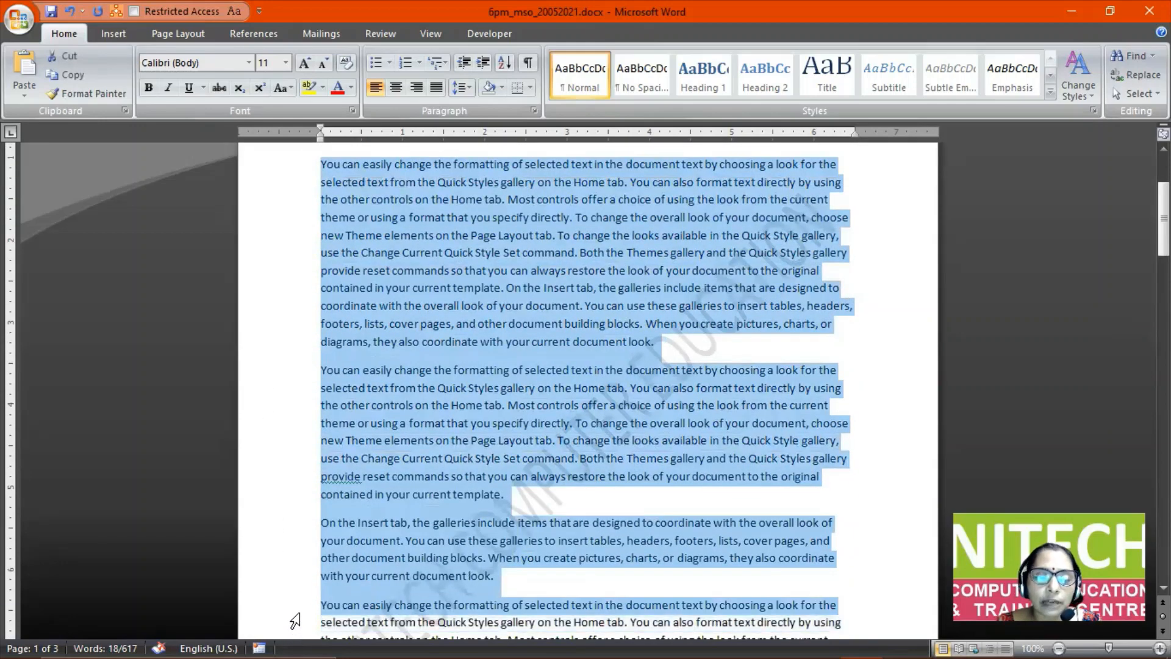
Replace the selection with the block from the start of page 1's second paragraph through the second line of the third paragraph.
click(280, 462)
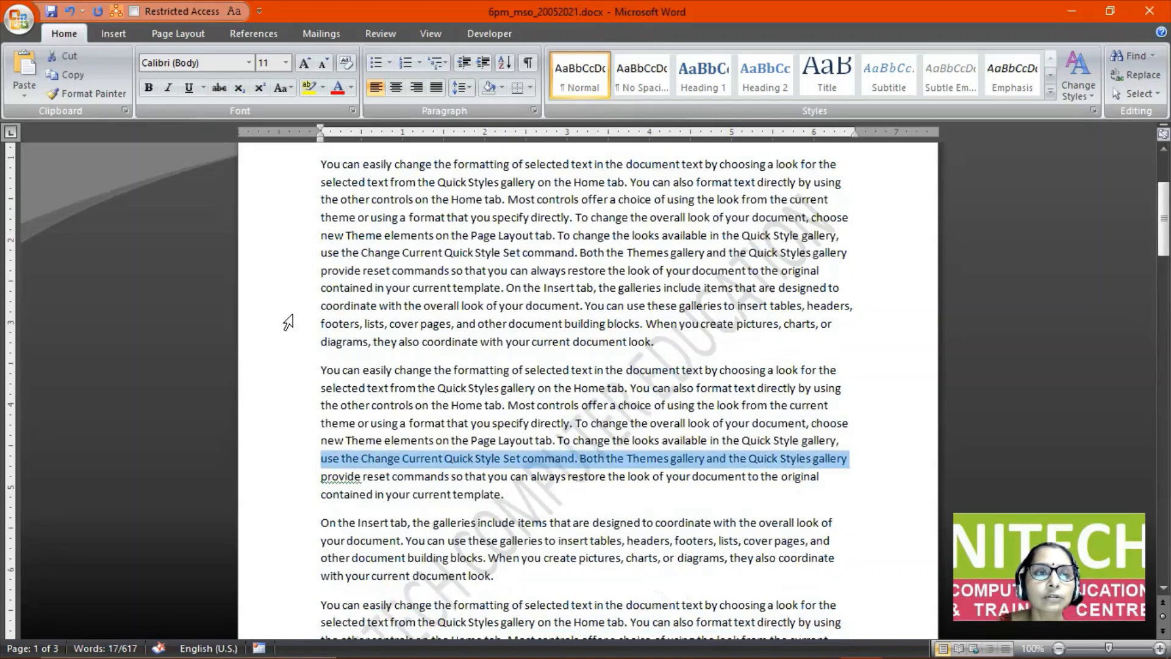
click(288, 178)
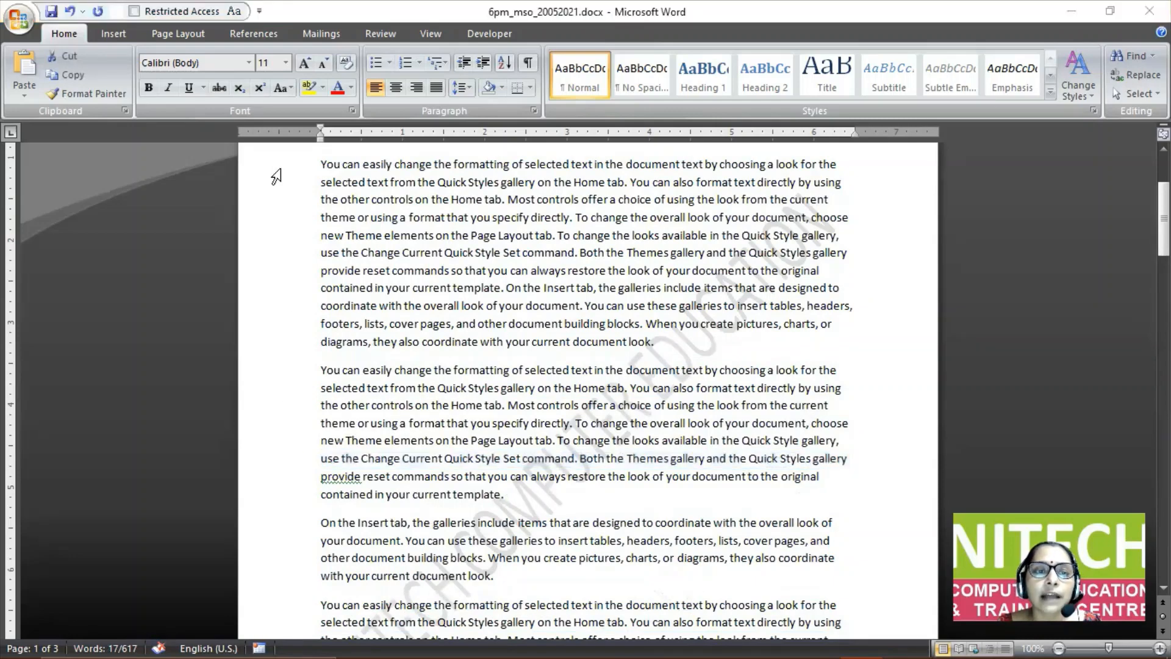
drag(277, 177, 276, 402)
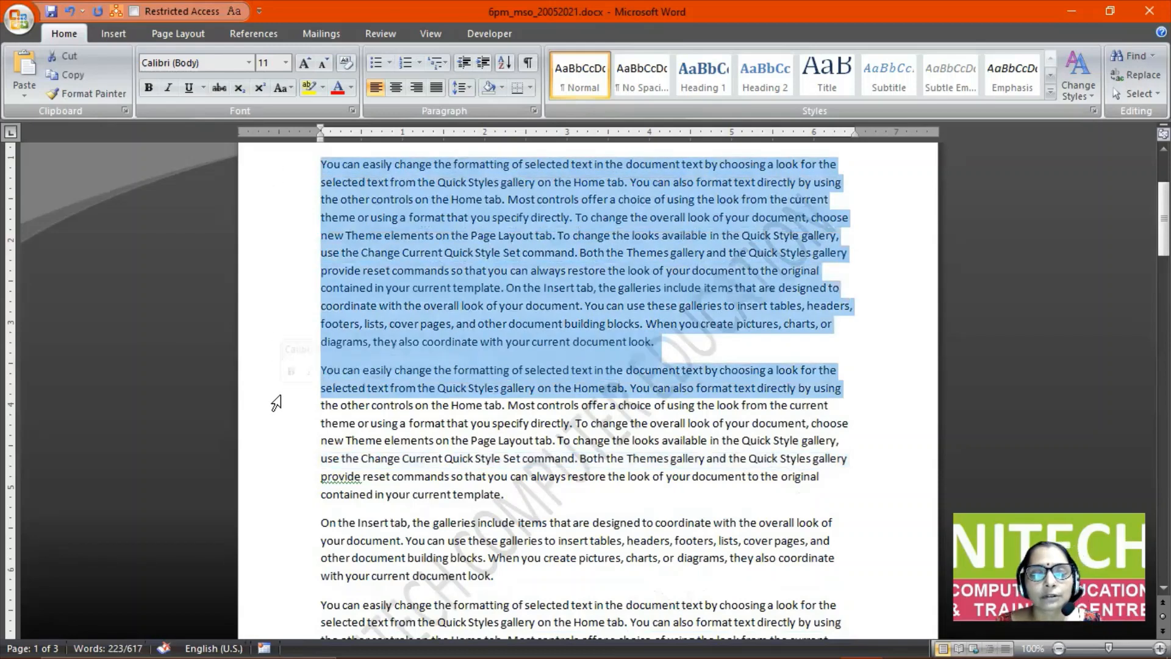
Reselect from the second paragraph's first line down to the first line of page 1's last paragraph, and clear the selection.
click(259, 167)
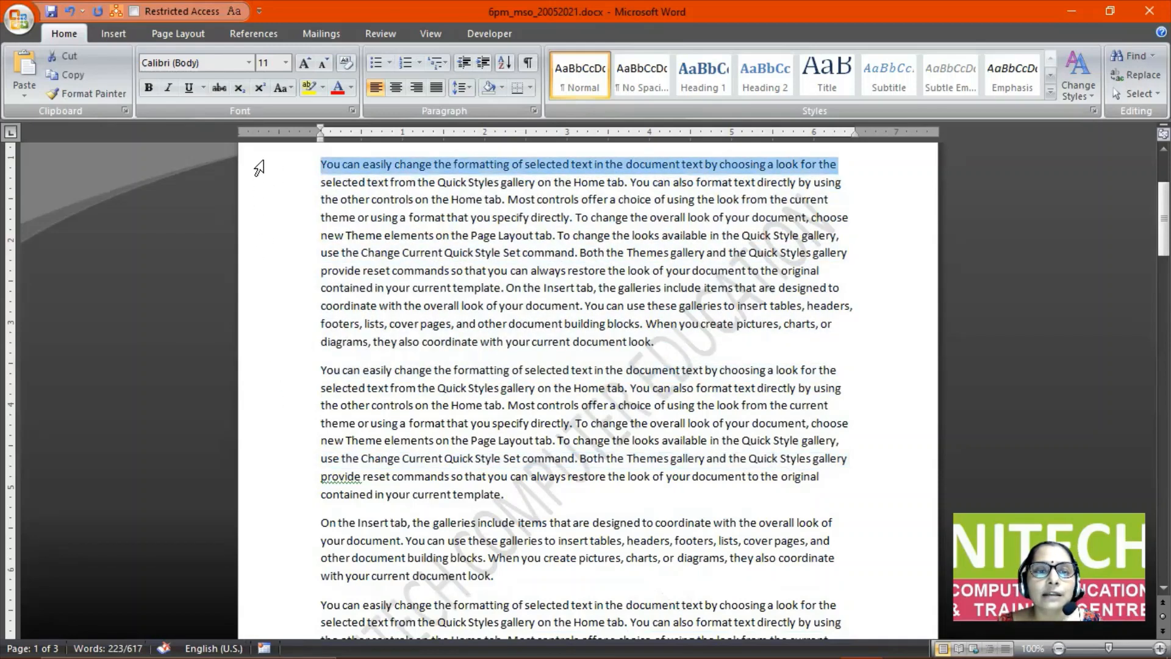
drag(259, 167, 312, 609)
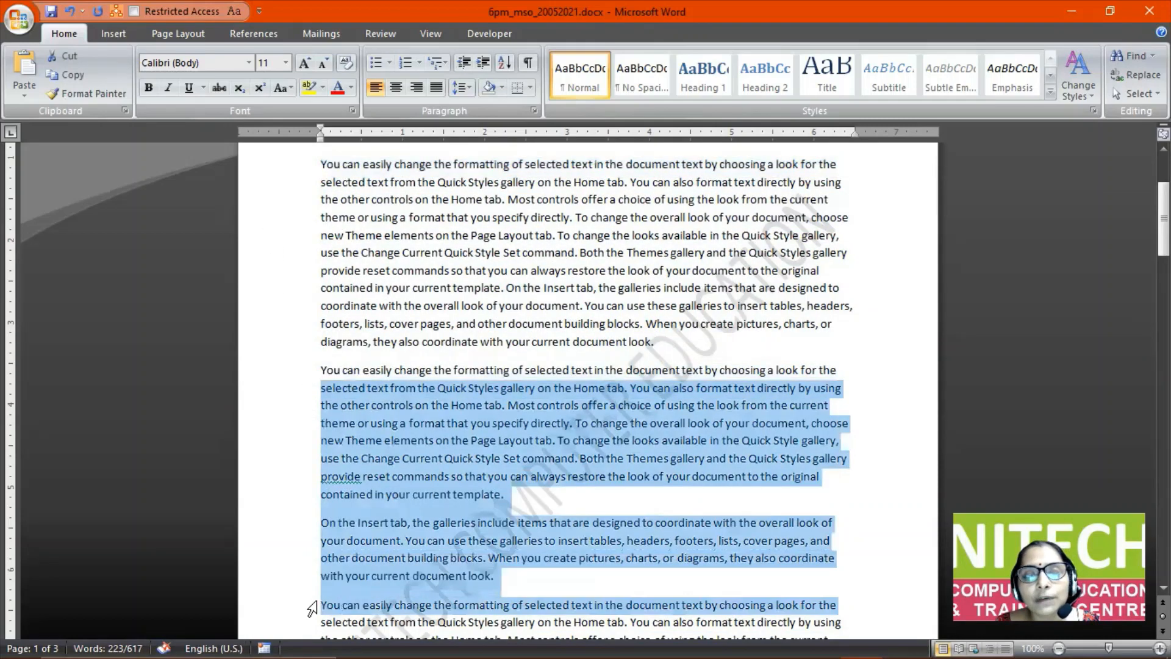
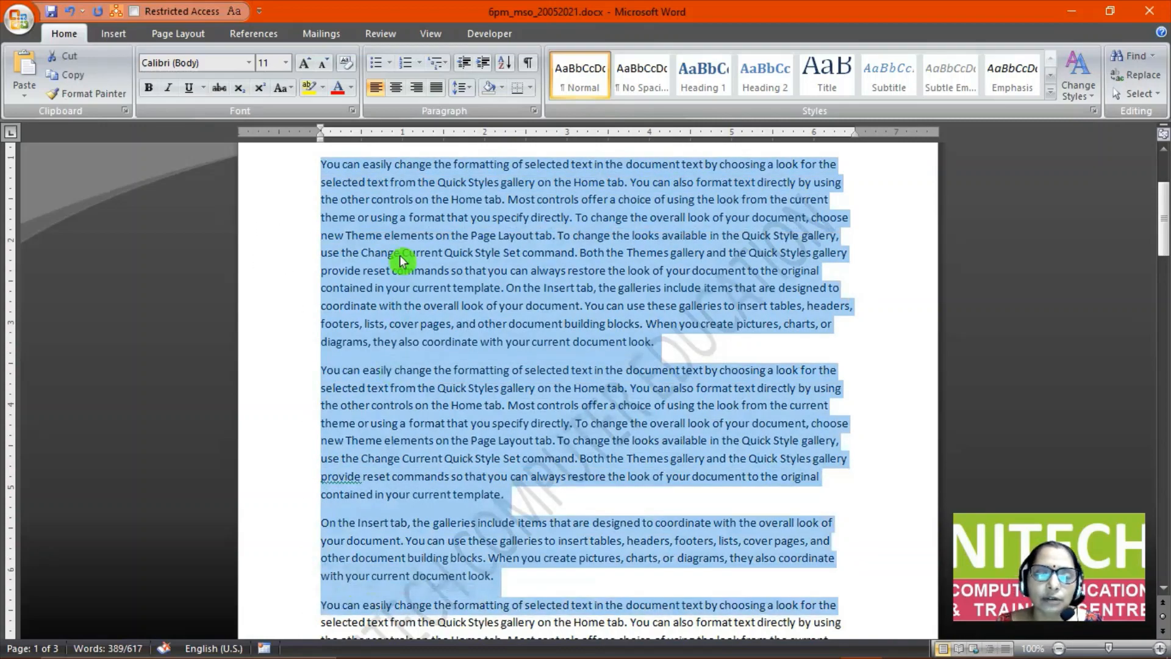
click(401, 255)
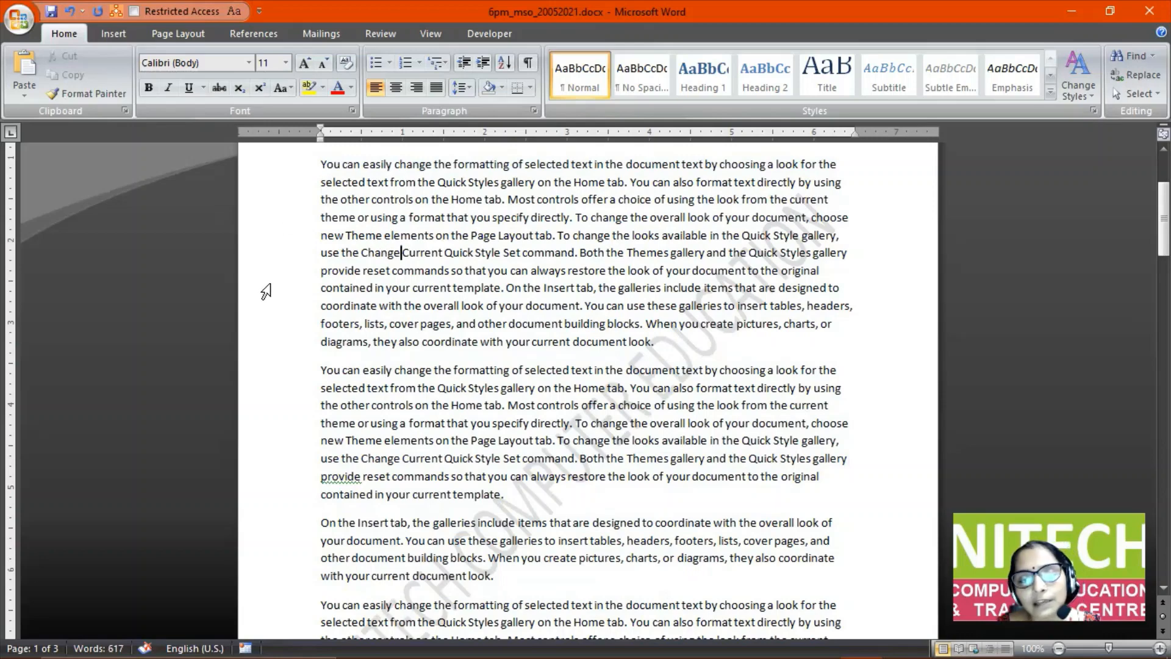
Select the second paragraph's first line, extend the selection into page 1's last paragraph, and reduce it to the fourth paragraph's second line.
click(251, 175)
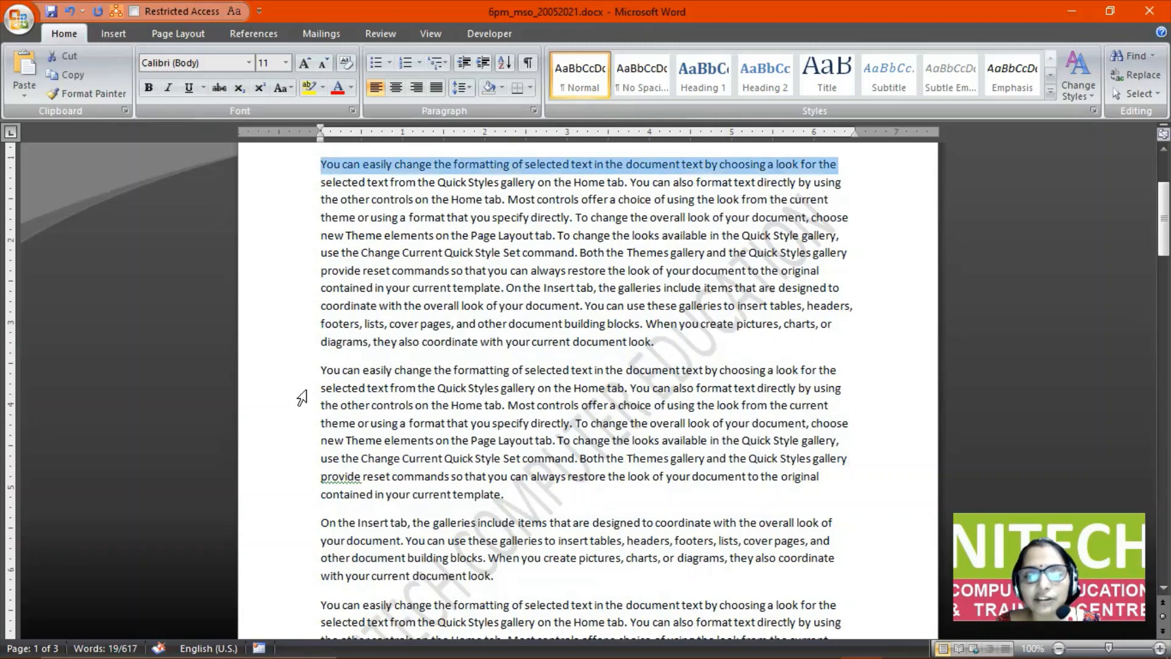
scroll(333, 414, down, 5)
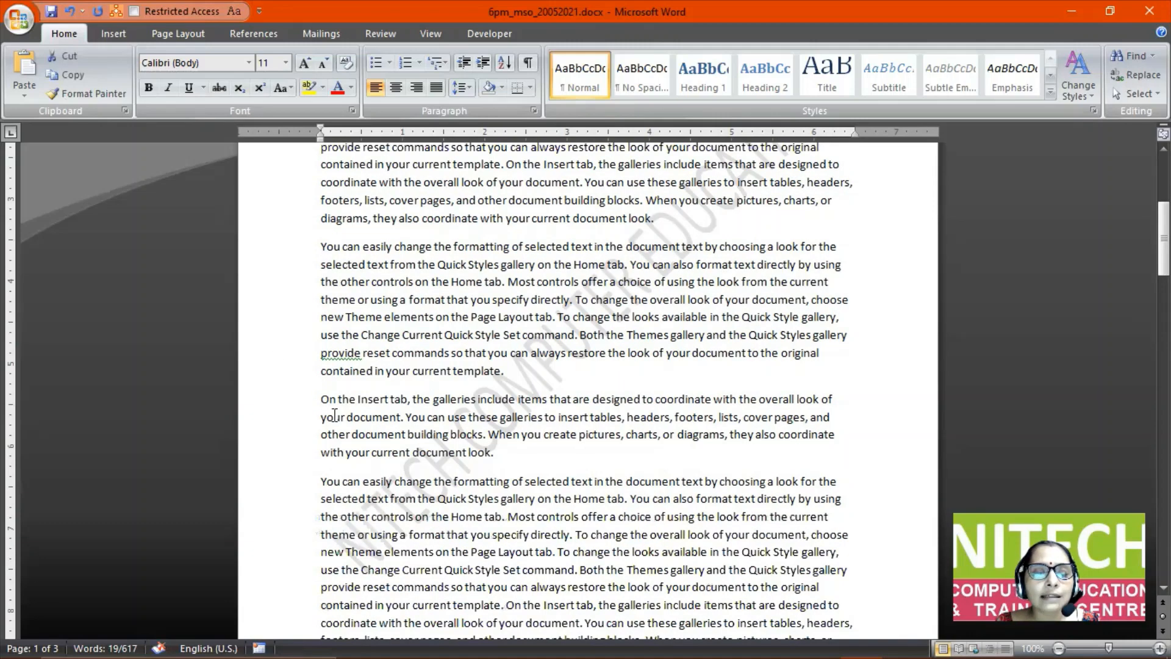
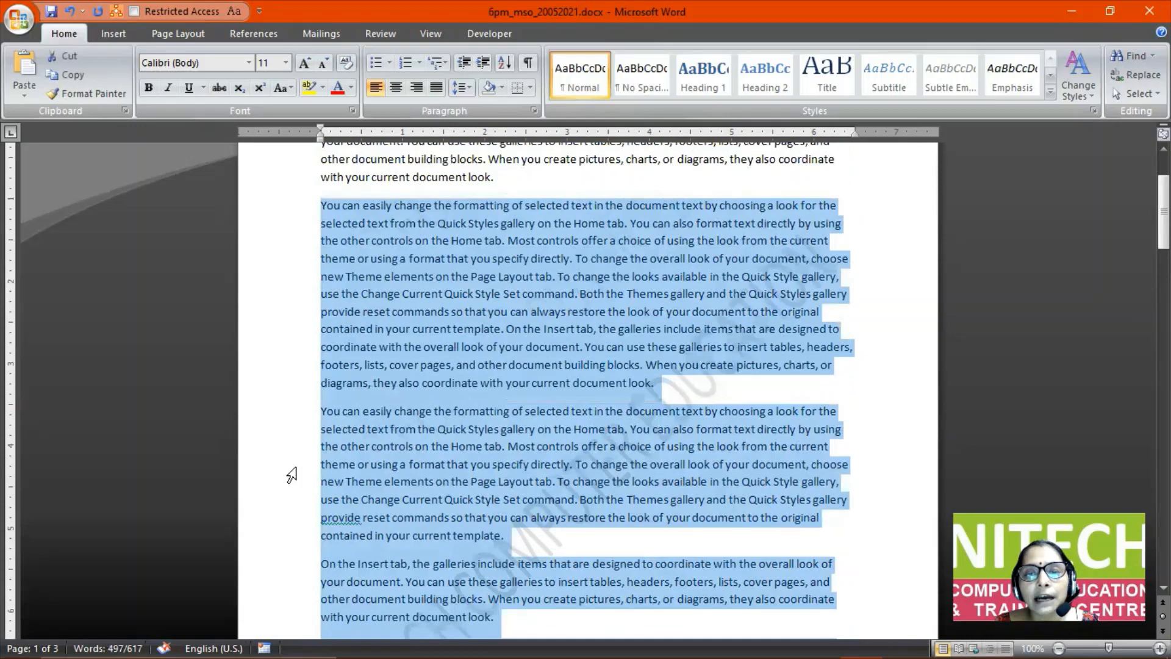
scroll(293, 473, up, 1)
scroll(293, 472, down, 4)
click(291, 463)
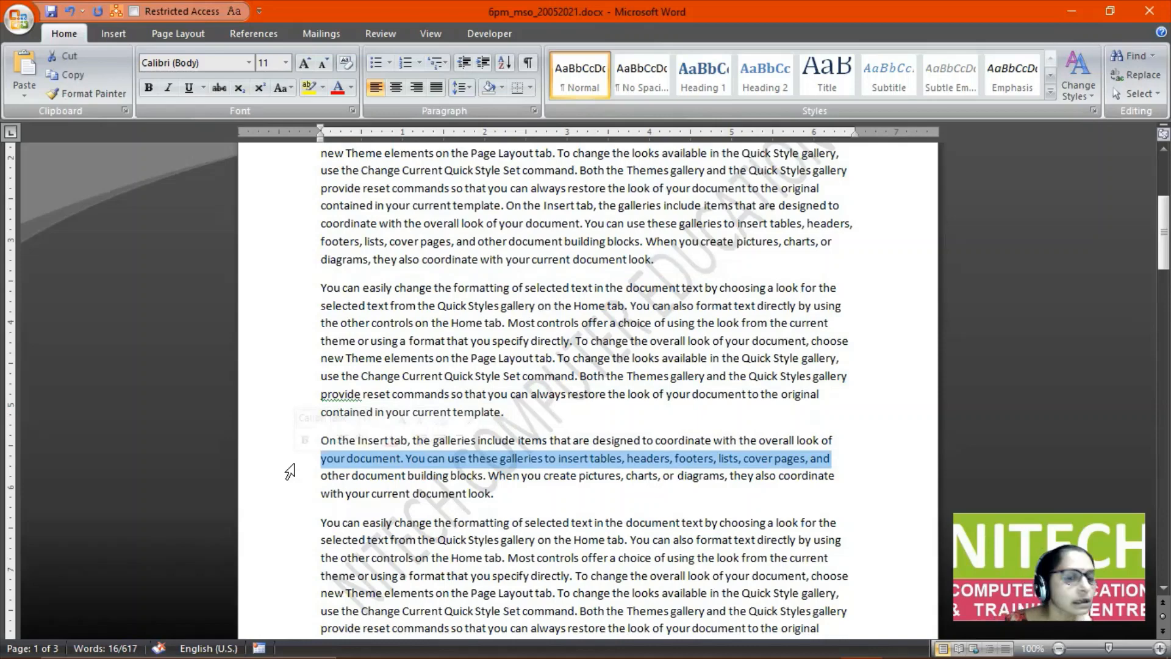
Select the second paragraph's line starting "contained in your current template" and extend the selection to the end of the third paragraph.
click(259, 213)
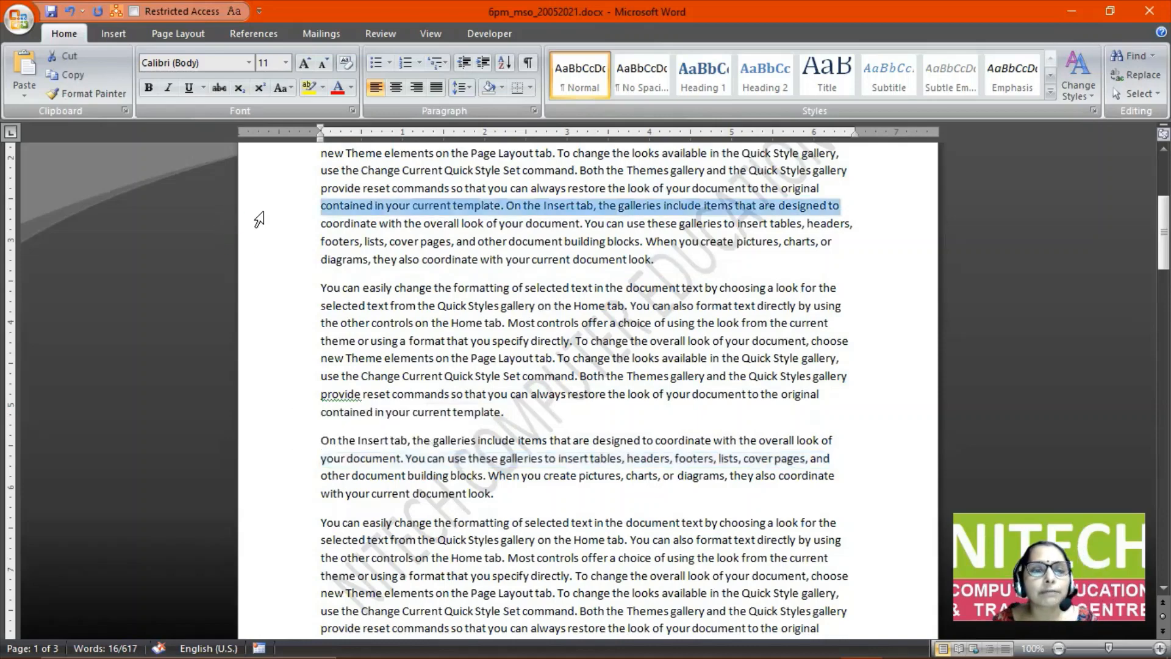
shift+click(275, 420)
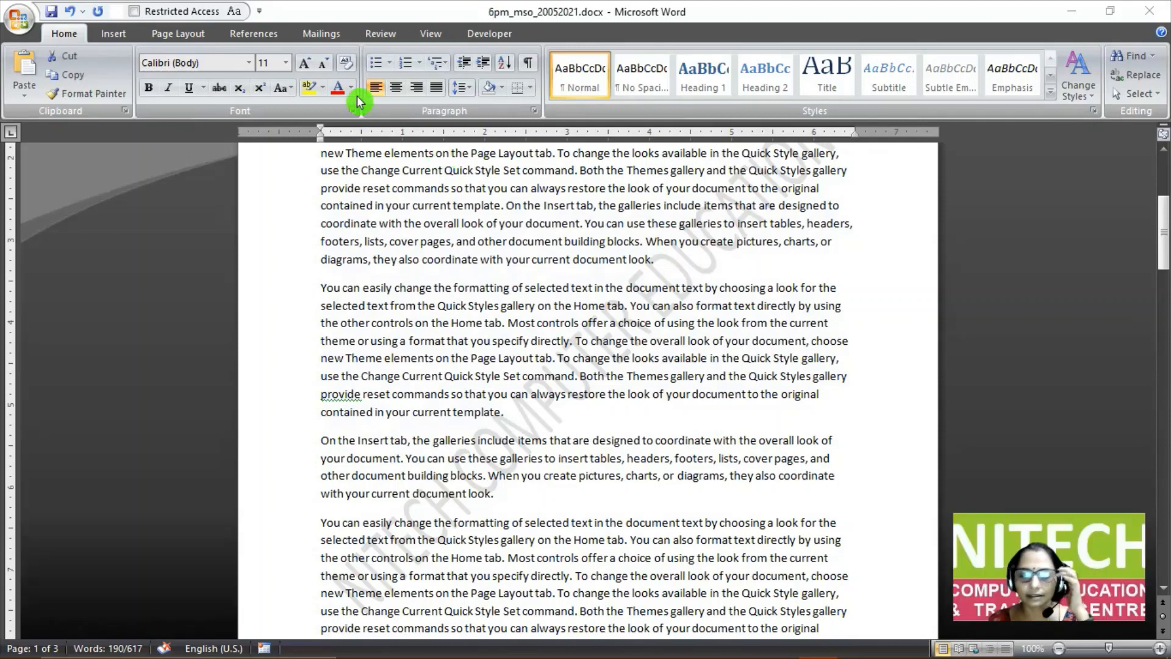
click(551, 327)
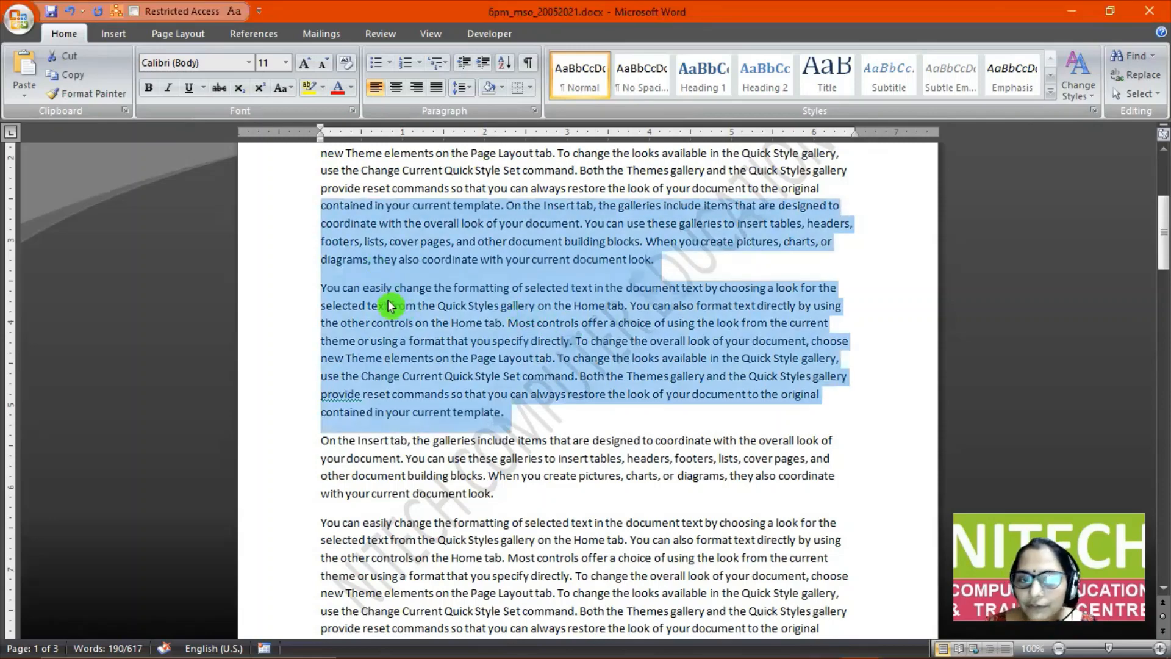
Clear the selection and select only the first line of page 1's second, third and fourth paragraphs in turn.
click(506, 326)
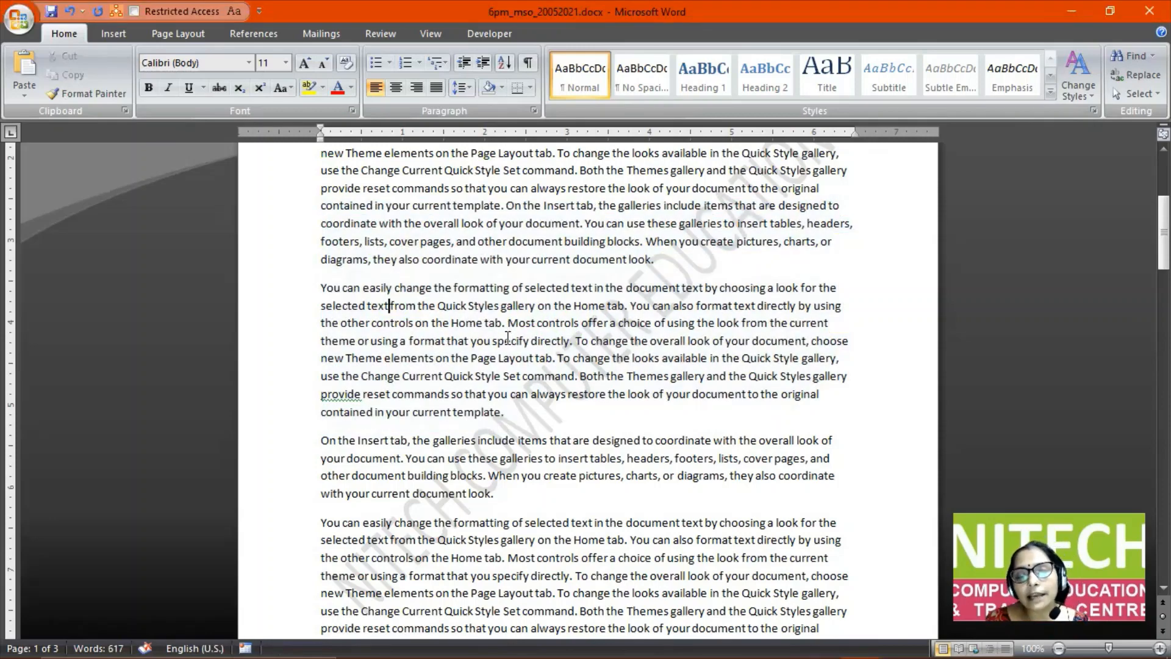
scroll(511, 326, up, 2)
scroll(513, 327, up, 2)
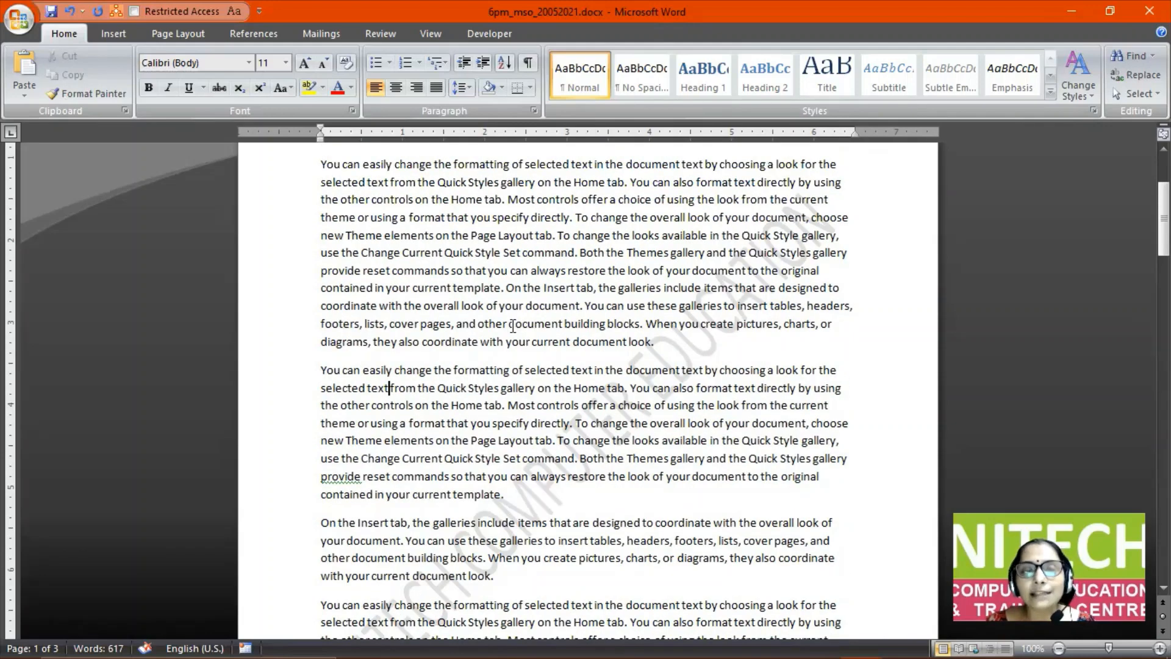
click(303, 172)
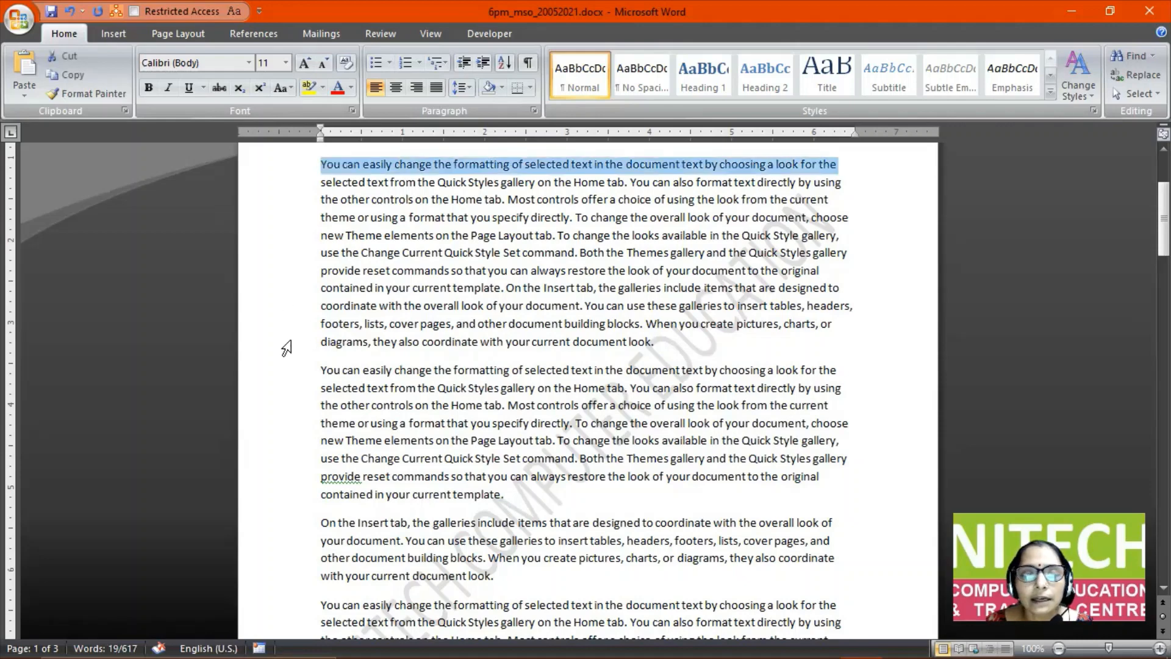
click(285, 386)
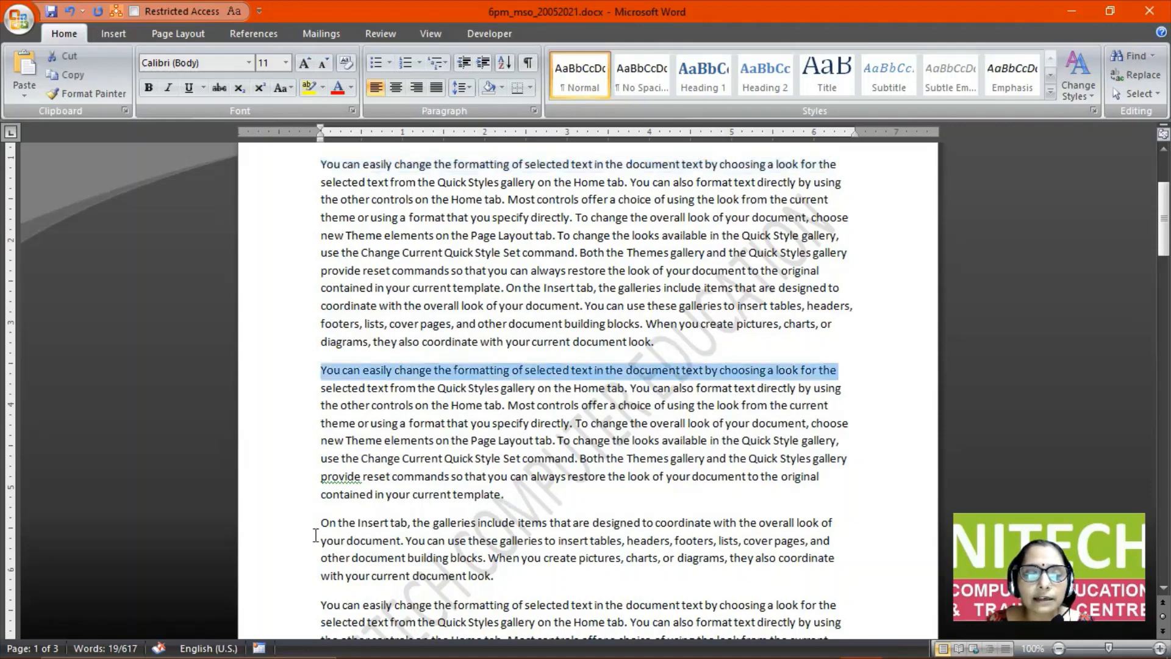
click(288, 538)
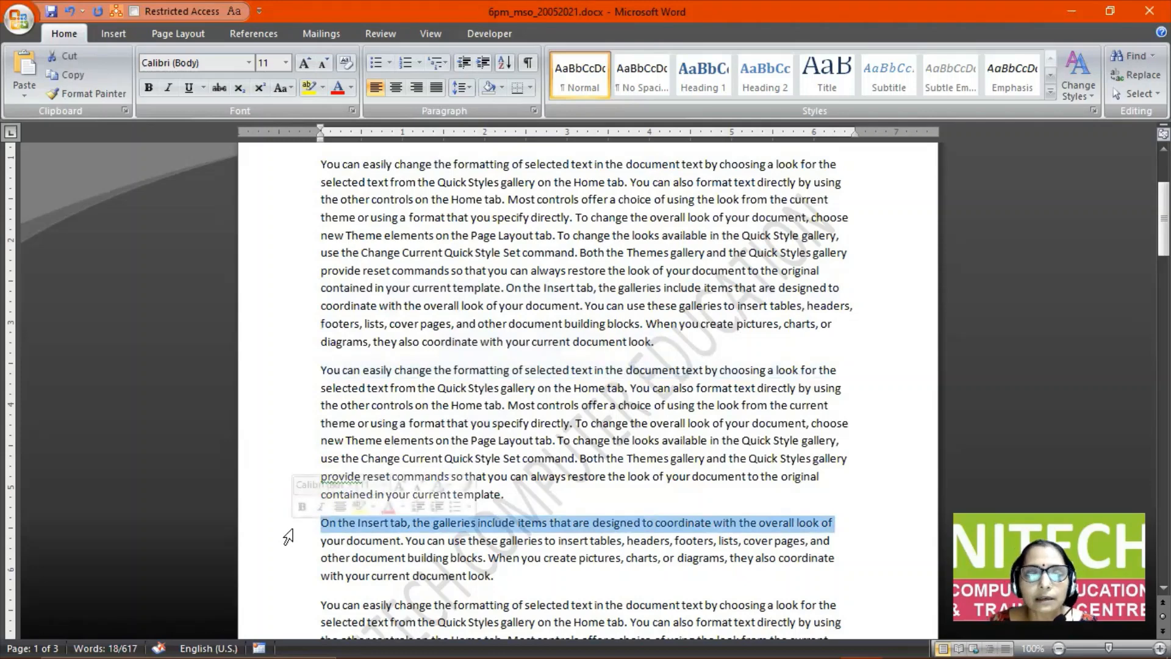
Repeat the single-line selections on the three opening lines, and finish with the second paragraph's first line and the third paragraph's last line.
click(280, 173)
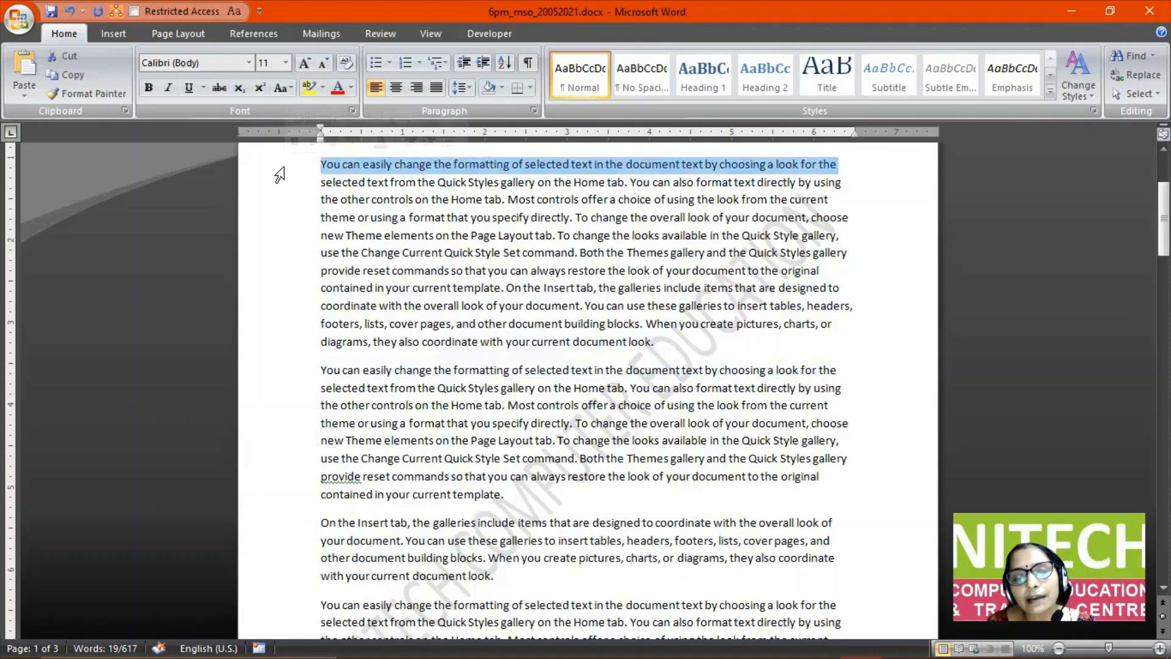
click(275, 375)
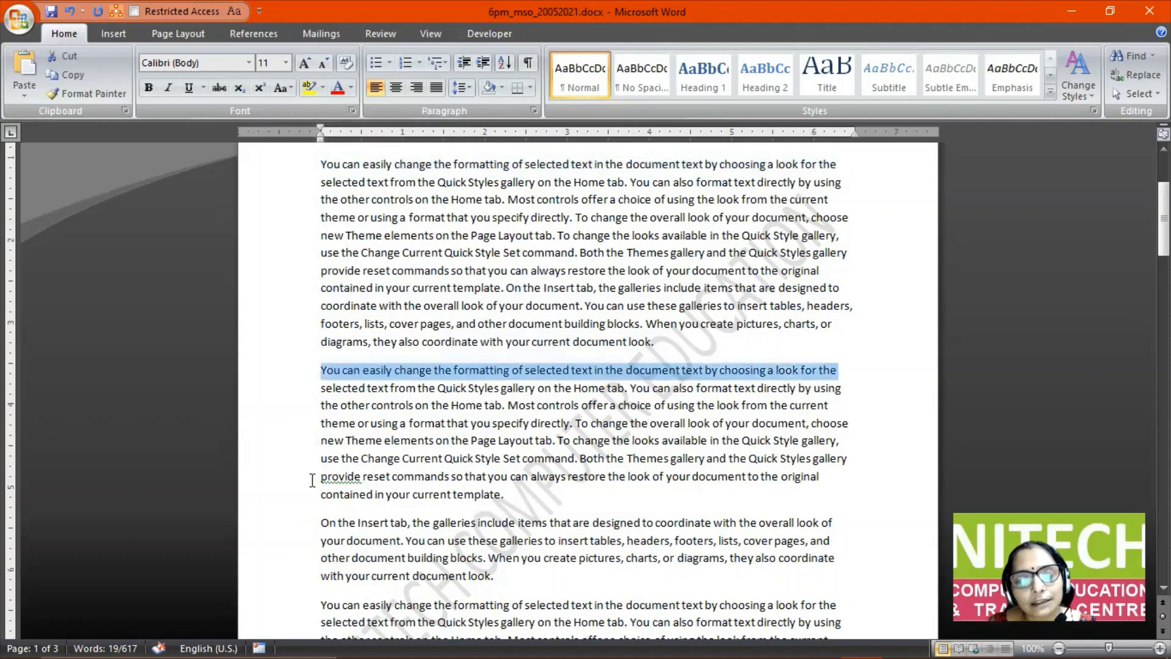
click(288, 526)
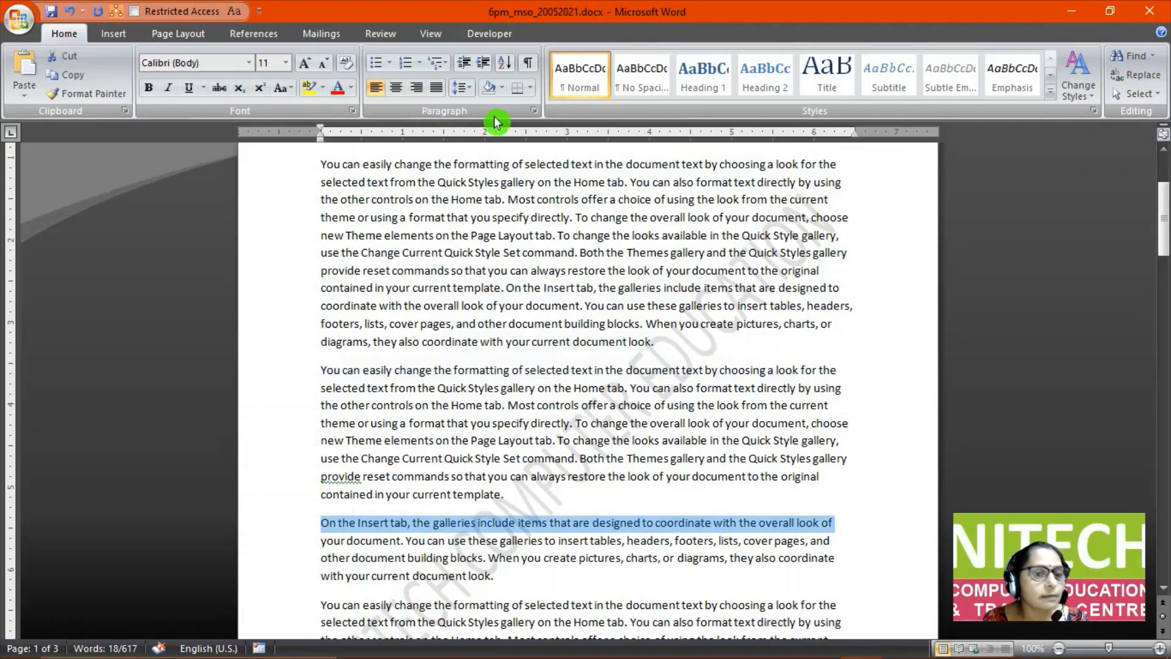
click(285, 172)
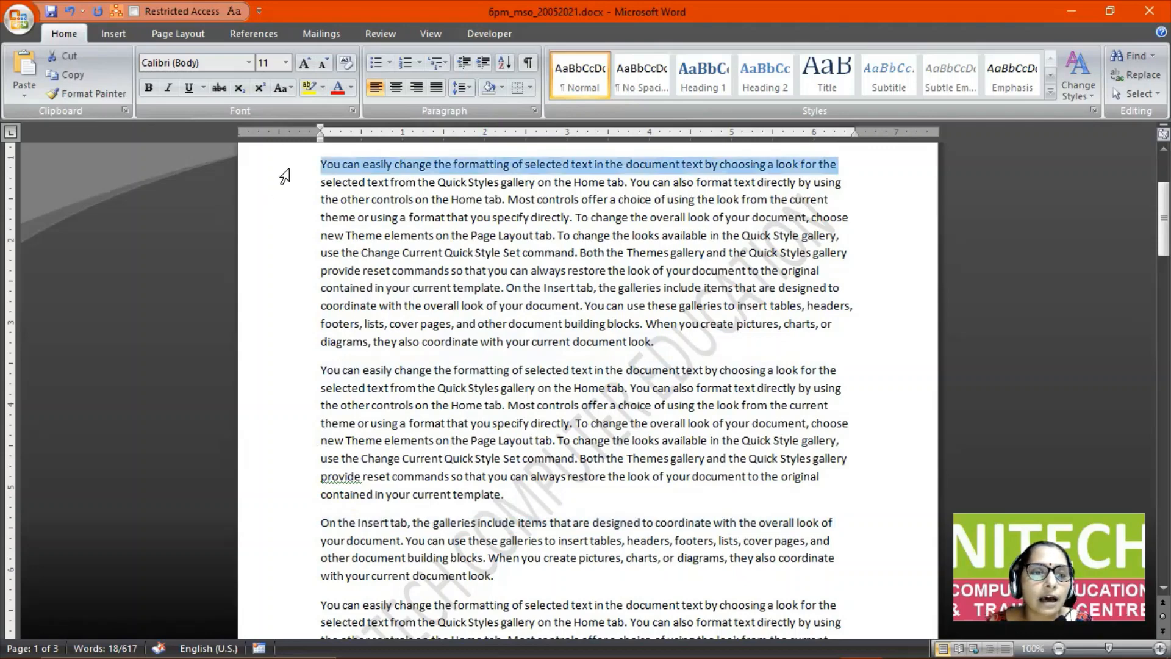
click(264, 492)
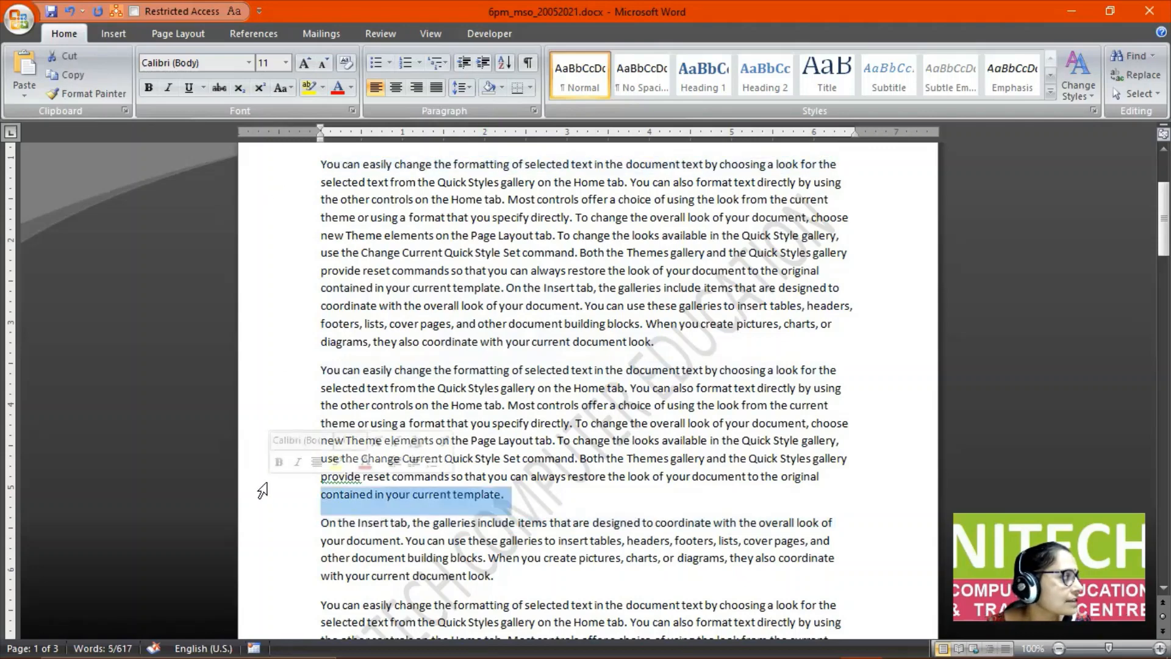
Select six non-adjacent lines together: the second paragraph's lines 1, 5 and 9, the third's lines 1 and 5, and the fourth's line 2; clear the selection.
click(257, 172)
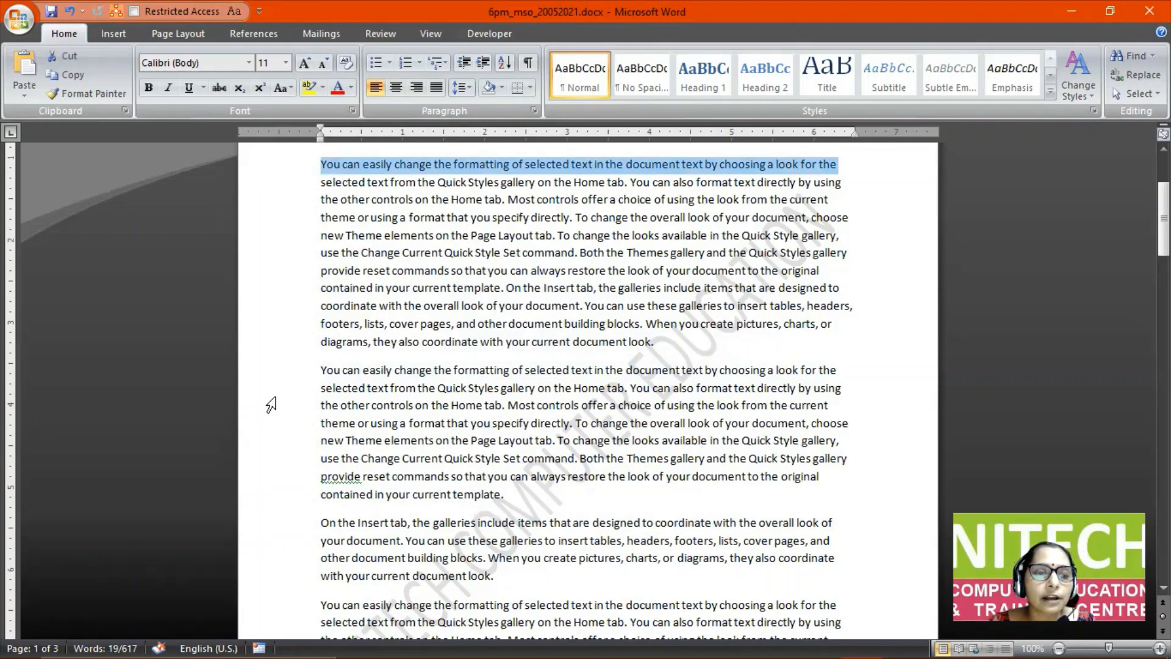
ctrl+click(270, 373)
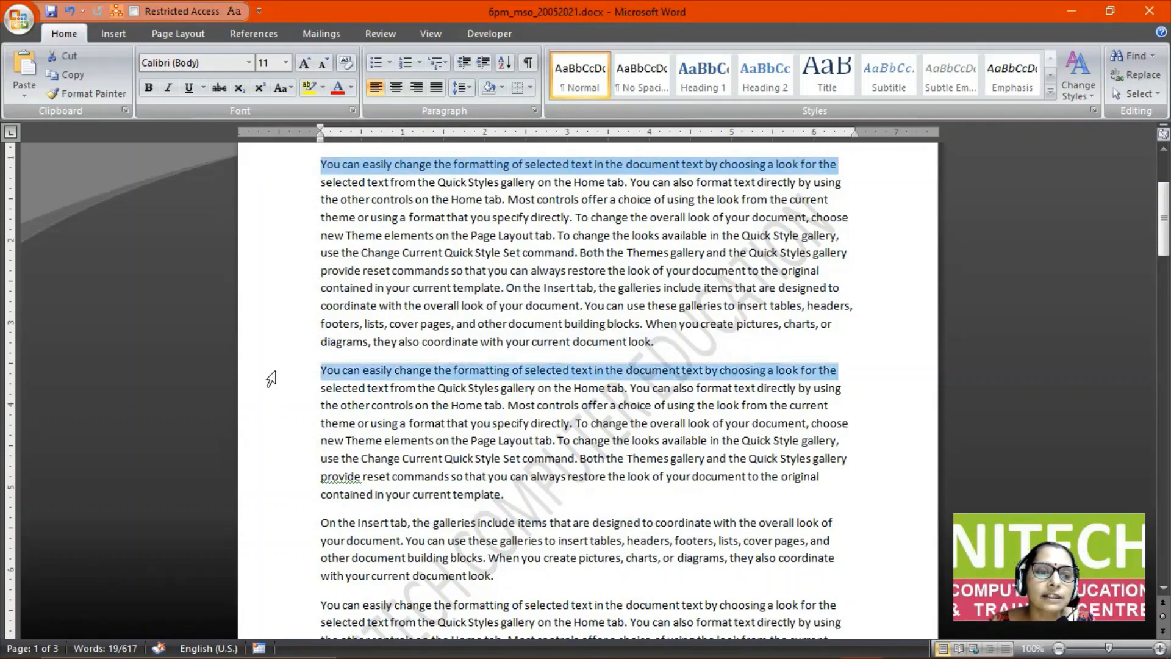
ctrl+click(267, 540)
ctrl+click(265, 441)
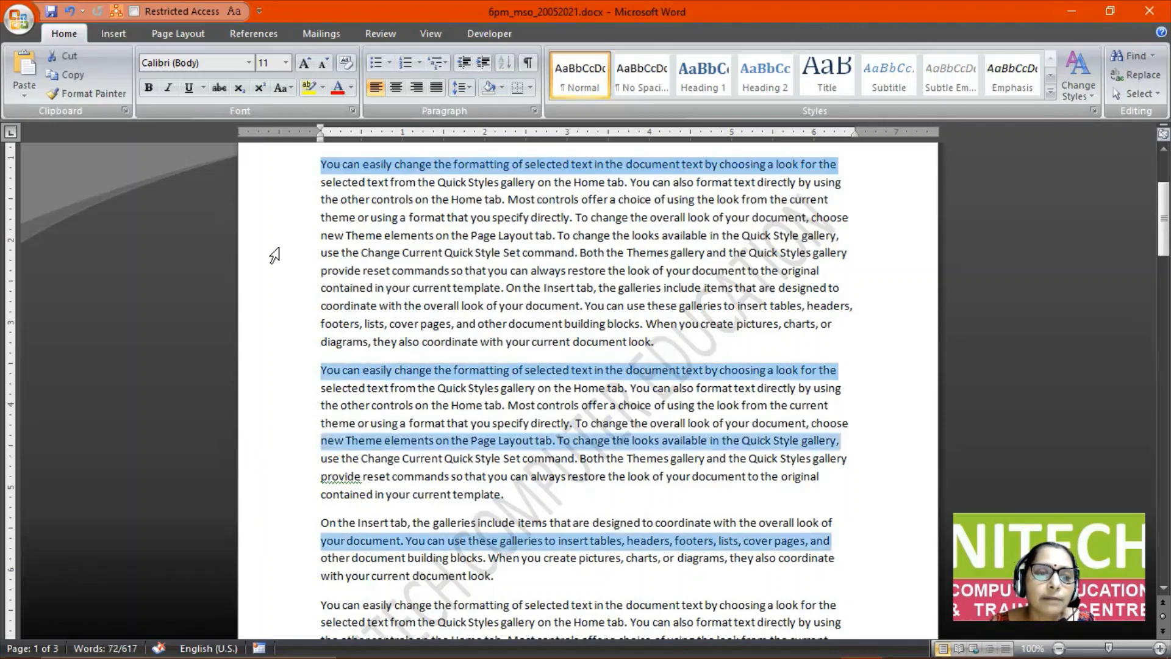
ctrl+click(273, 238)
ctrl+click(281, 305)
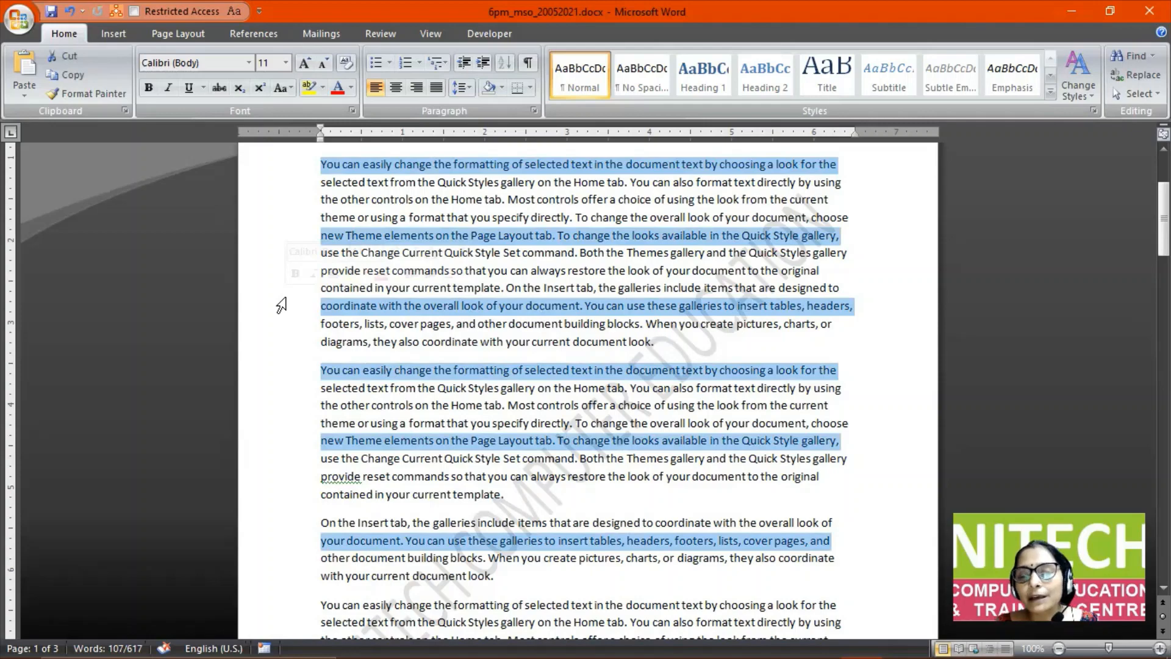
click(410, 271)
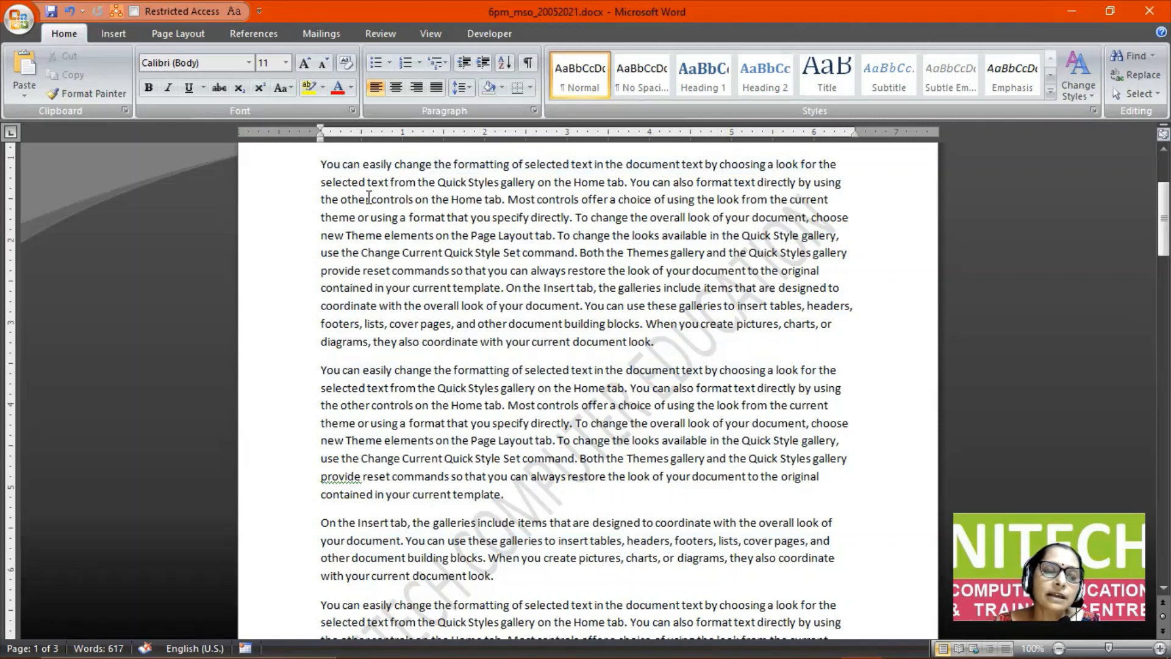
Select the second paragraph's text from its first character through its last, and clear the selection.
scroll(403, 276, up, 2)
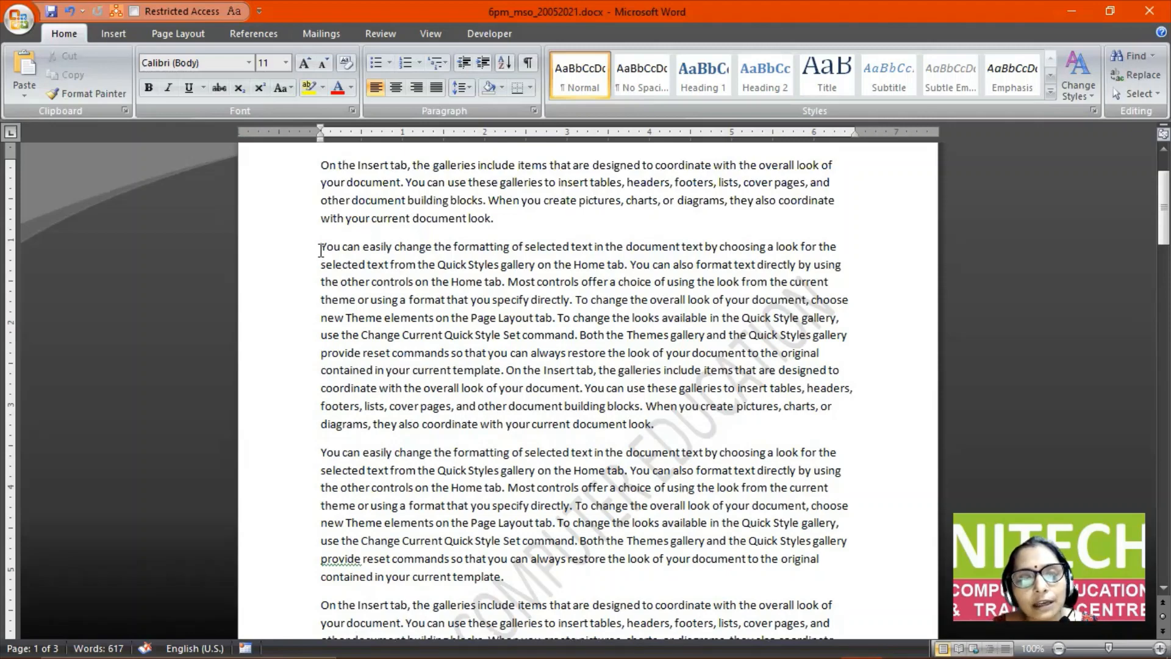
drag(321, 246, 683, 420)
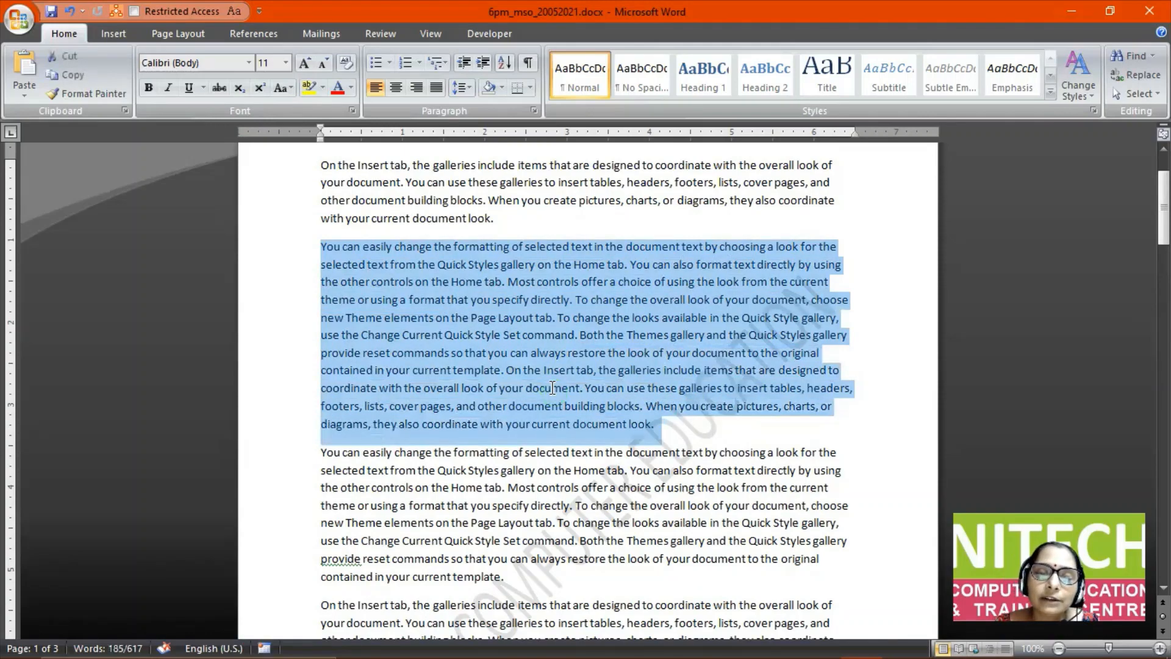
click(552, 387)
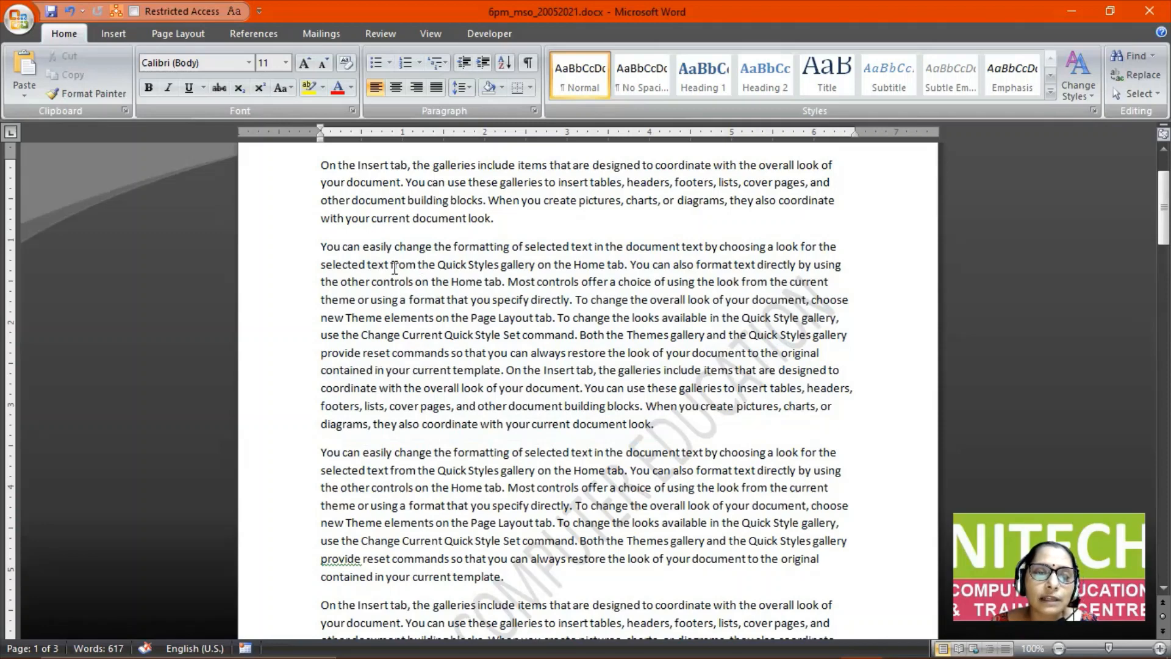
Select the whole second paragraph from the selection pane, replace it with the whole third paragraph, and reselect the second.
click(271, 303)
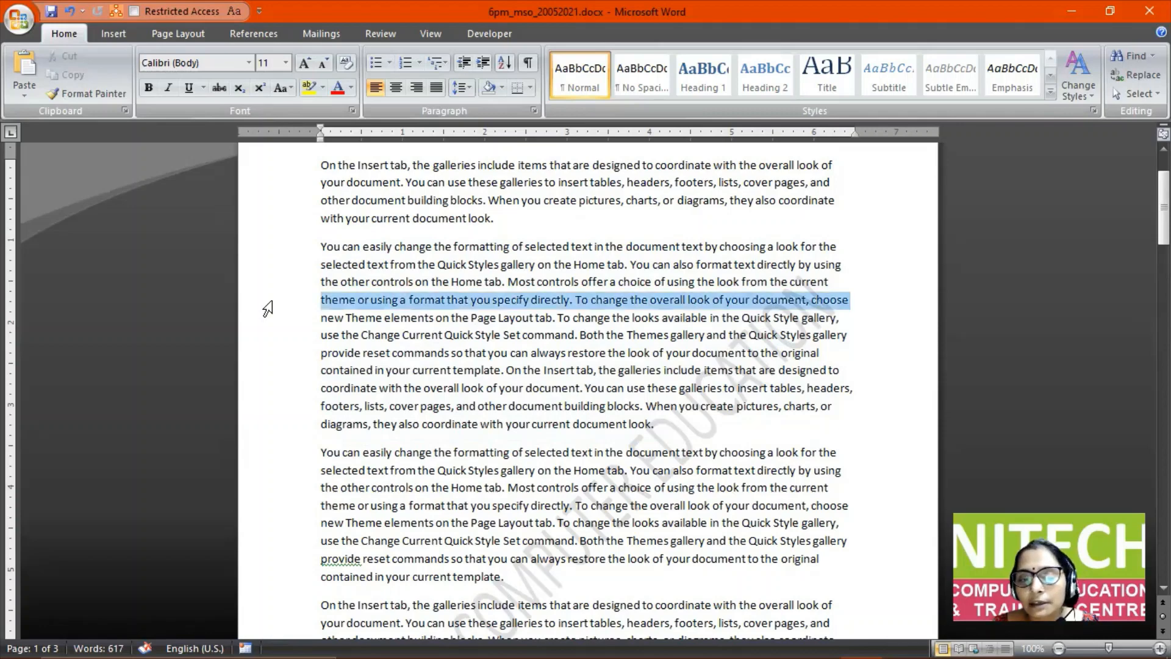
double_click(268, 308)
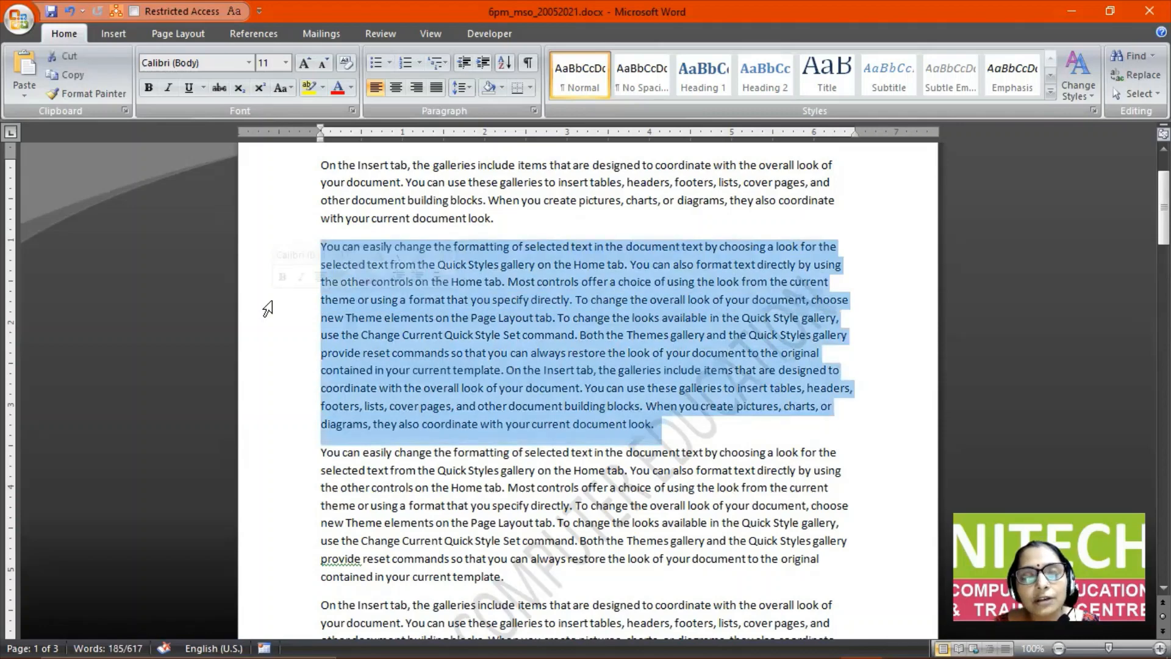
scroll(267, 308, down, 2)
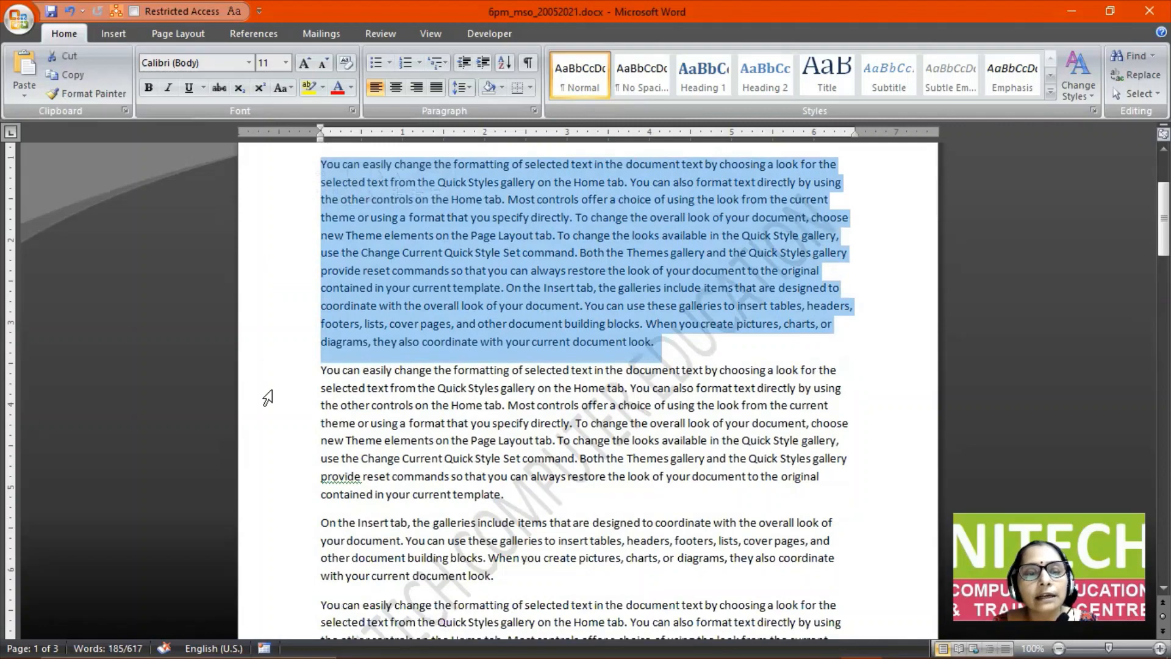
click(269, 393)
double_click(268, 398)
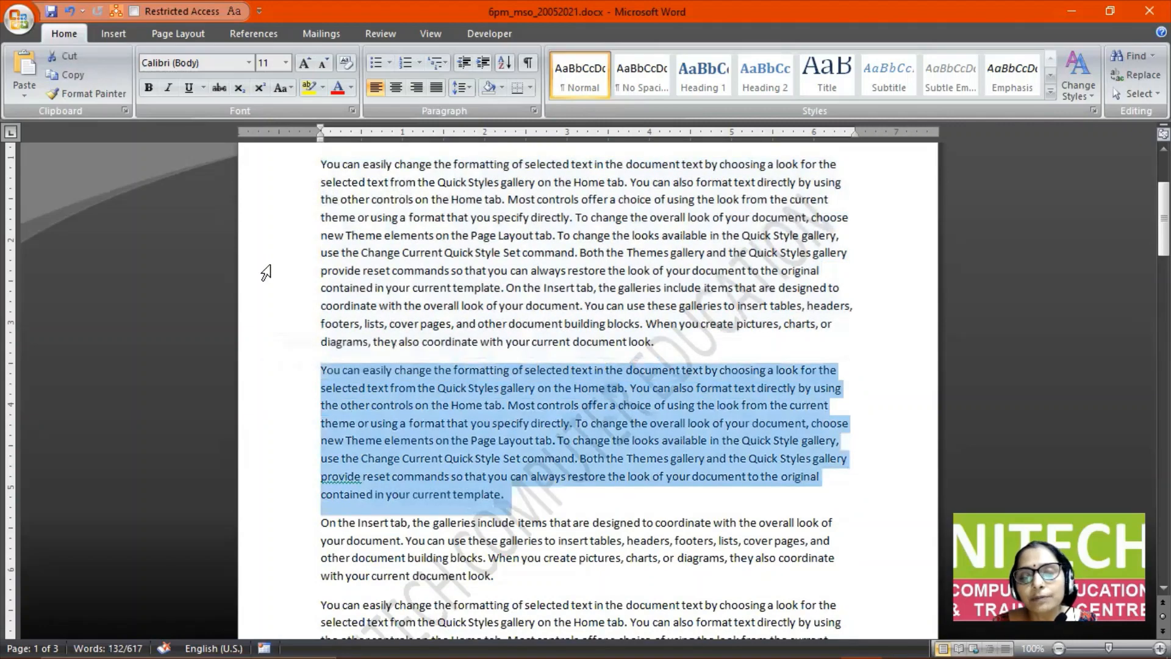
double_click(301, 347)
scroll(301, 345, up, 3)
scroll(302, 345, down, 3)
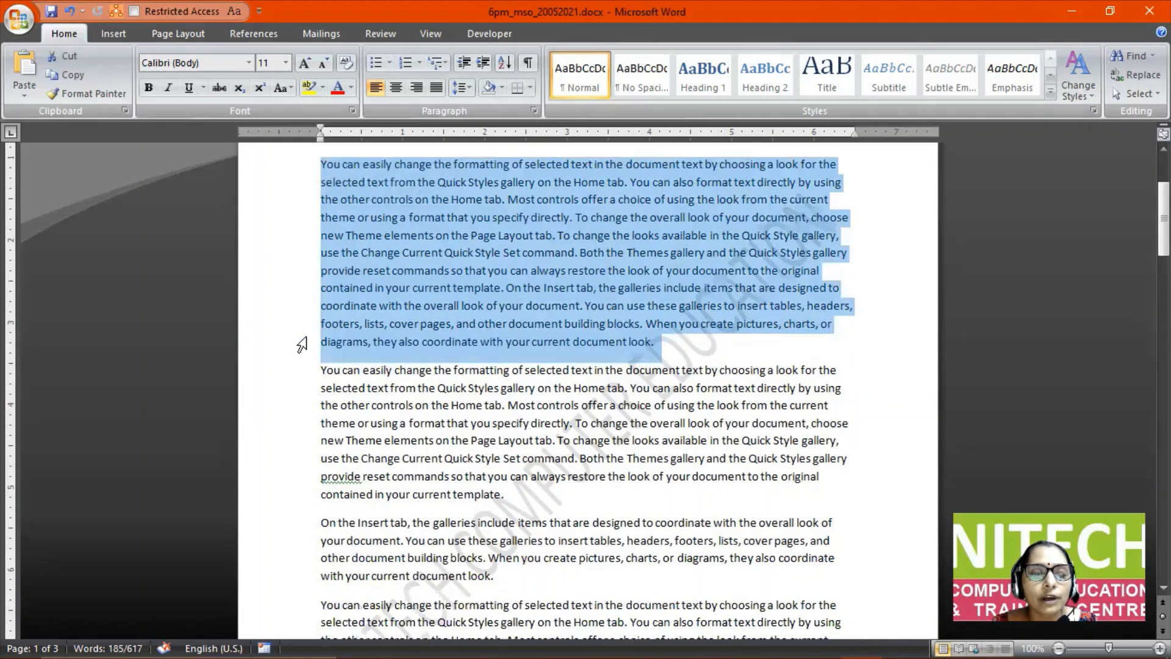
Select the whole last paragraph of page 1 from the selection pane and clear the selection.
scroll(301, 345, down, 4)
click(251, 433)
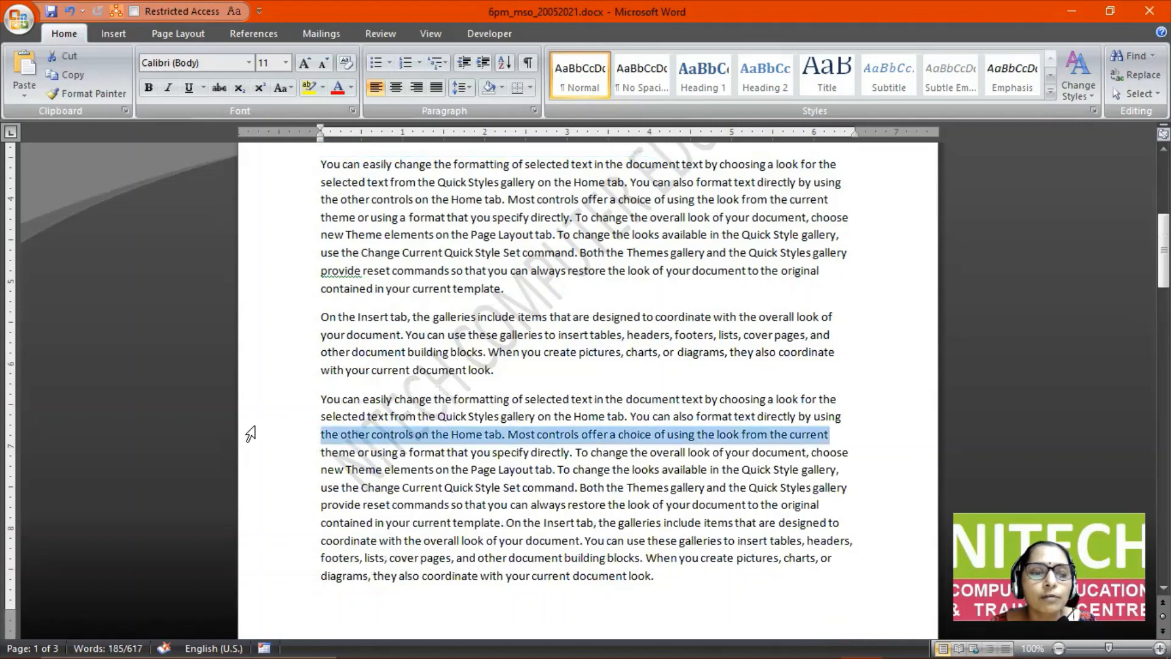
double_click(250, 433)
scroll(251, 433, down, 4)
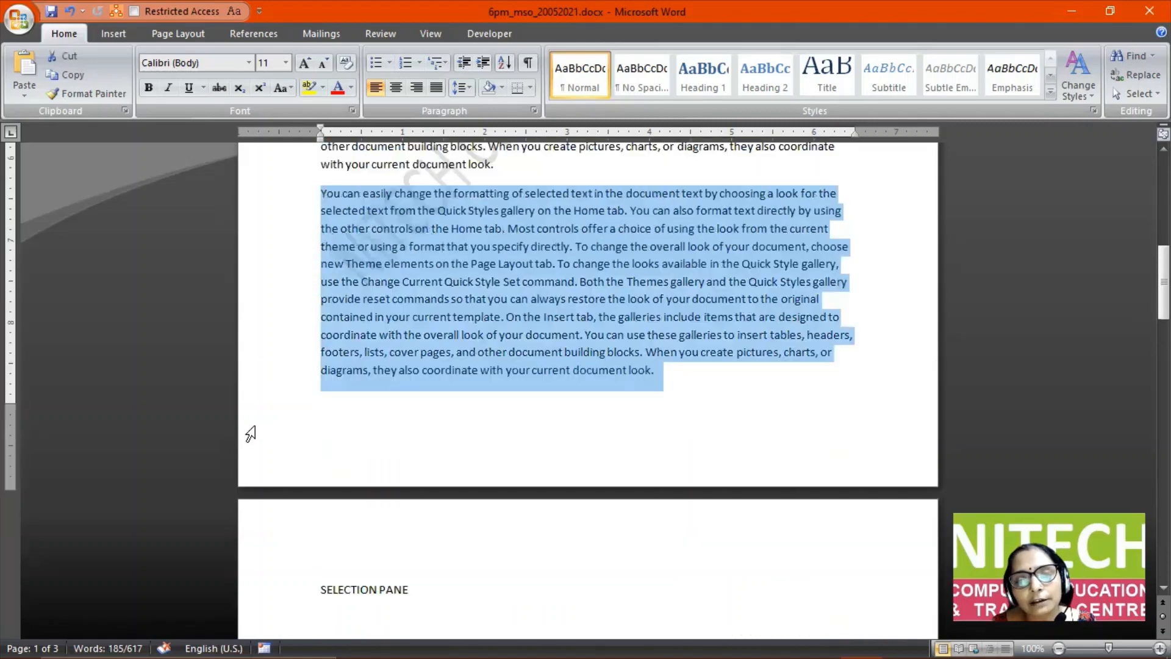
scroll(251, 433, up, 4)
scroll(250, 433, up, 6)
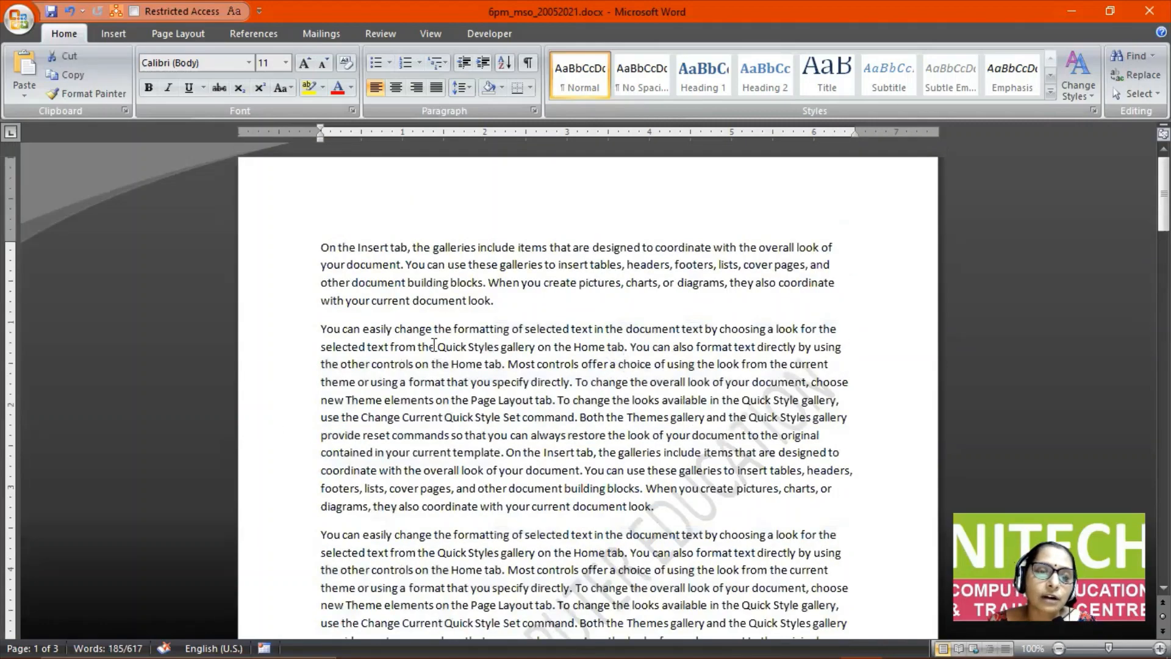
click(435, 346)
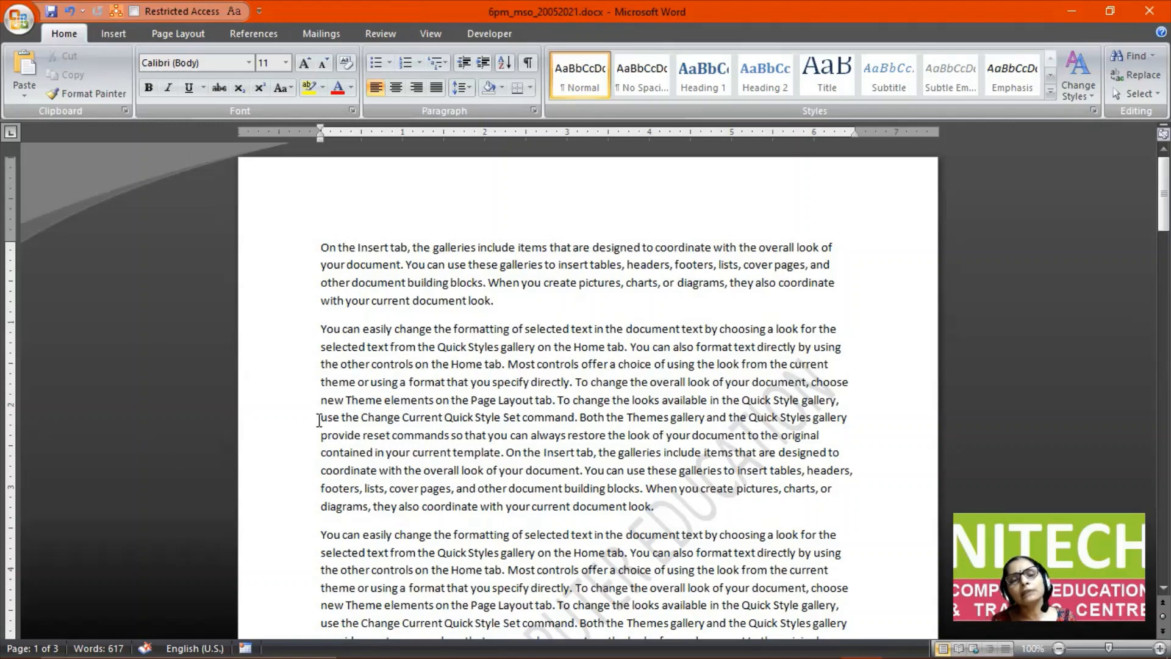
Select the entire document from the selection pane, check the selection through the last page, and clear it.
scroll(267, 453, down, 2)
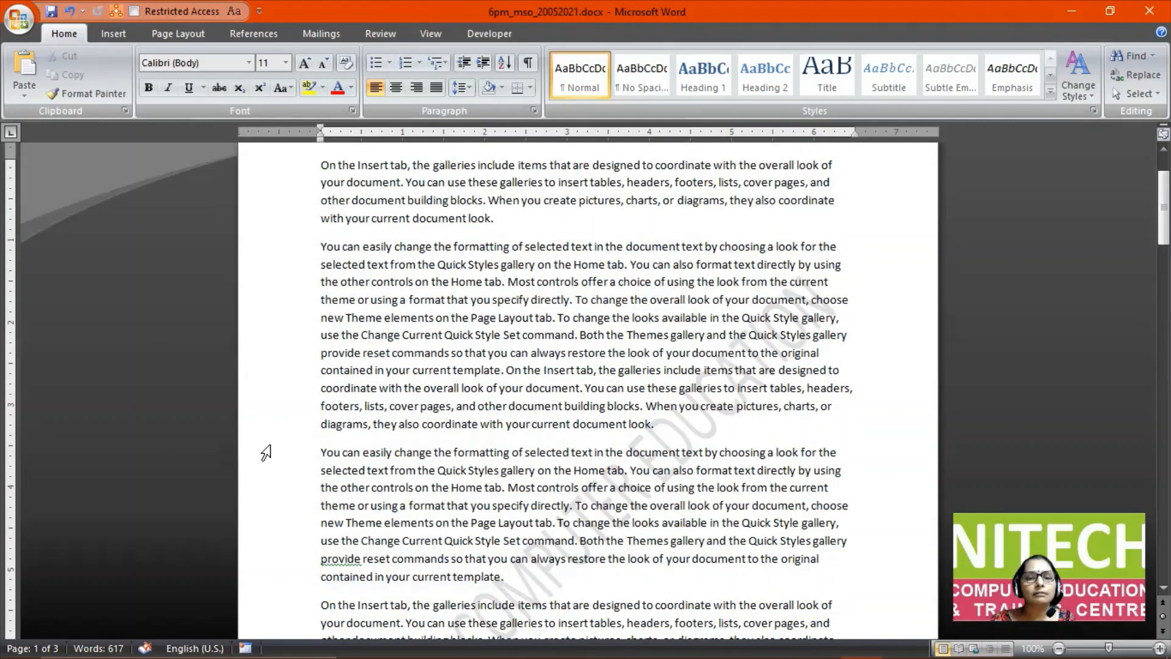
click(266, 452)
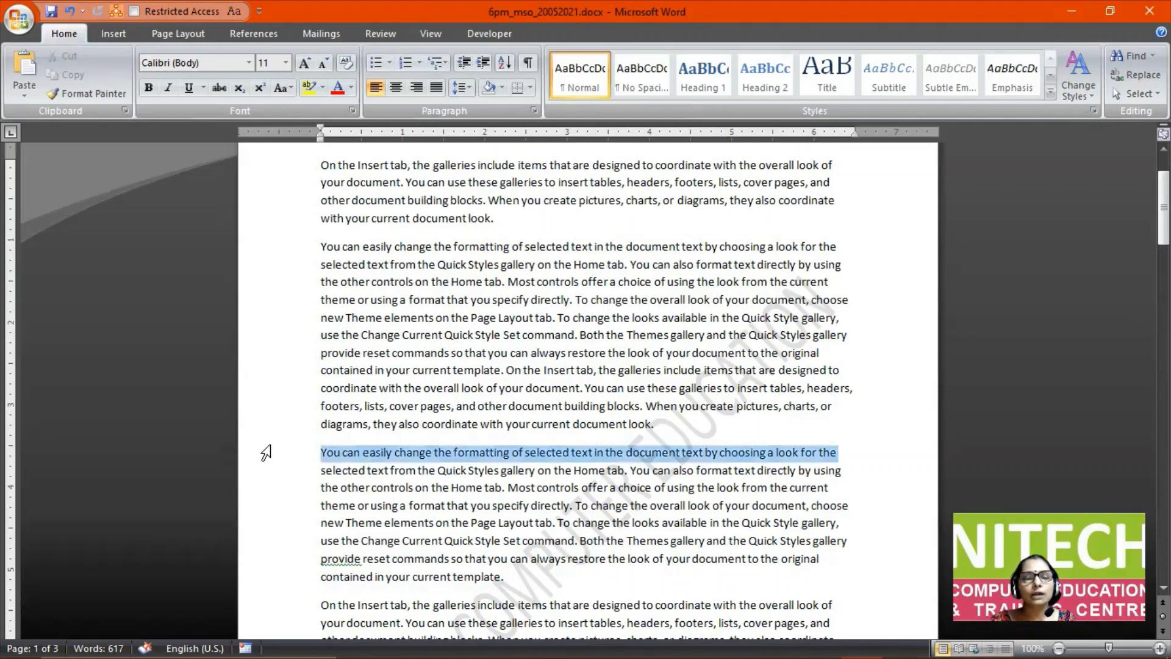
triple_click(266, 453)
scroll(266, 452, down, 10)
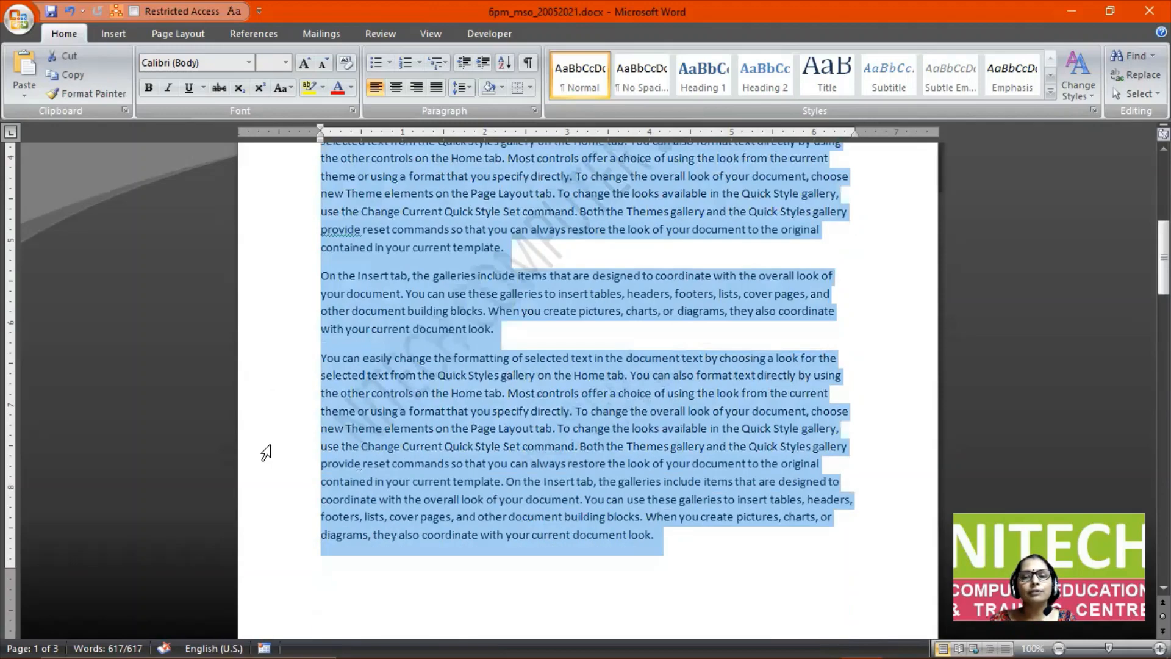
scroll(266, 452, down, 15)
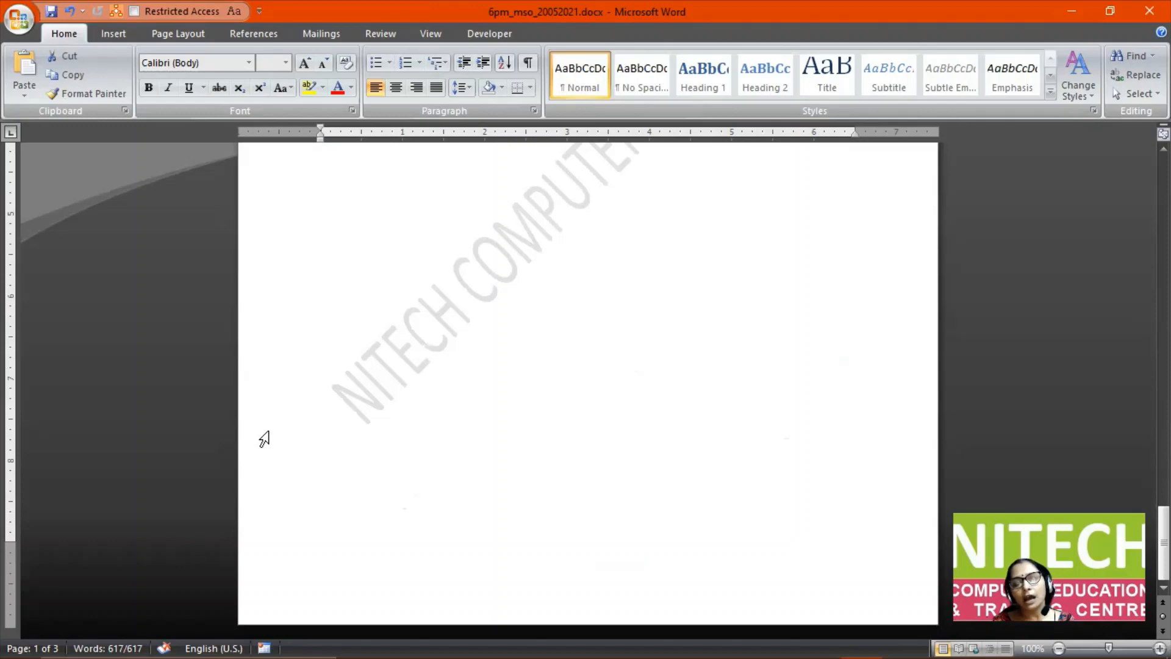
scroll(264, 440, up, 15)
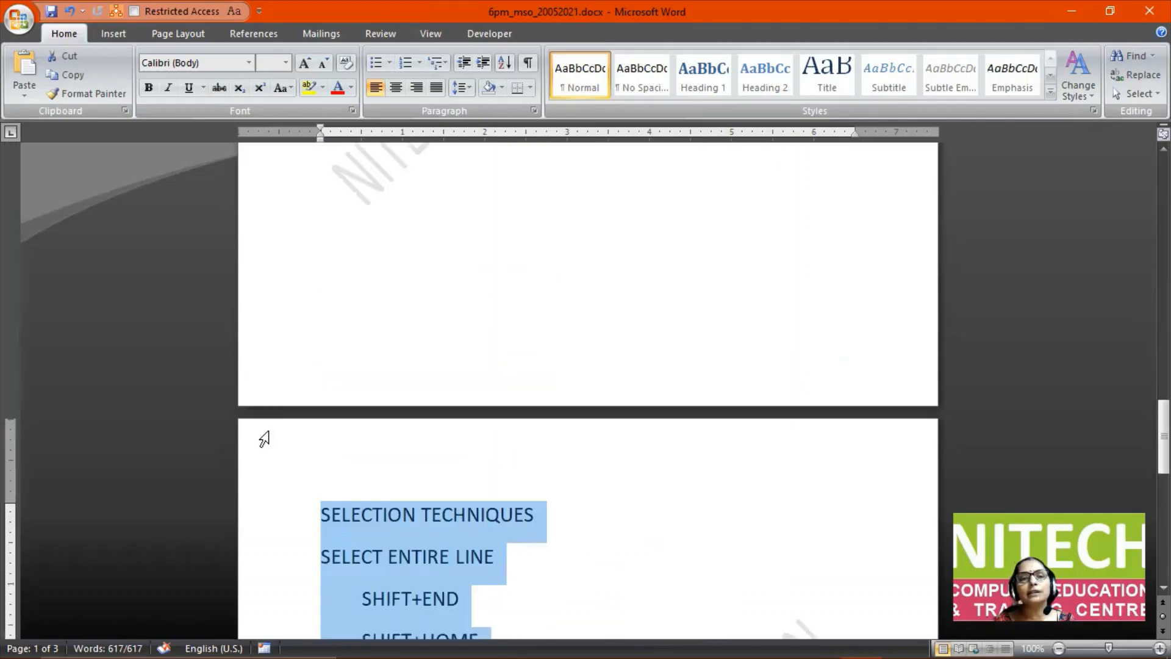
scroll(264, 439, up, 12)
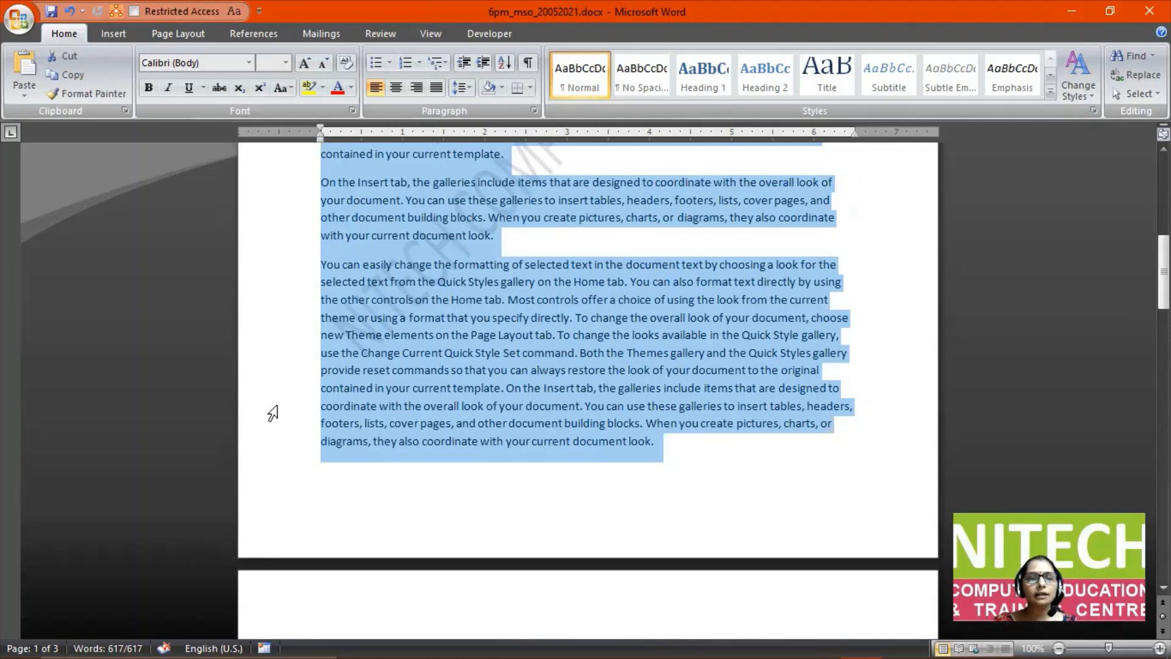
click(315, 396)
scroll(316, 398, up, 1)
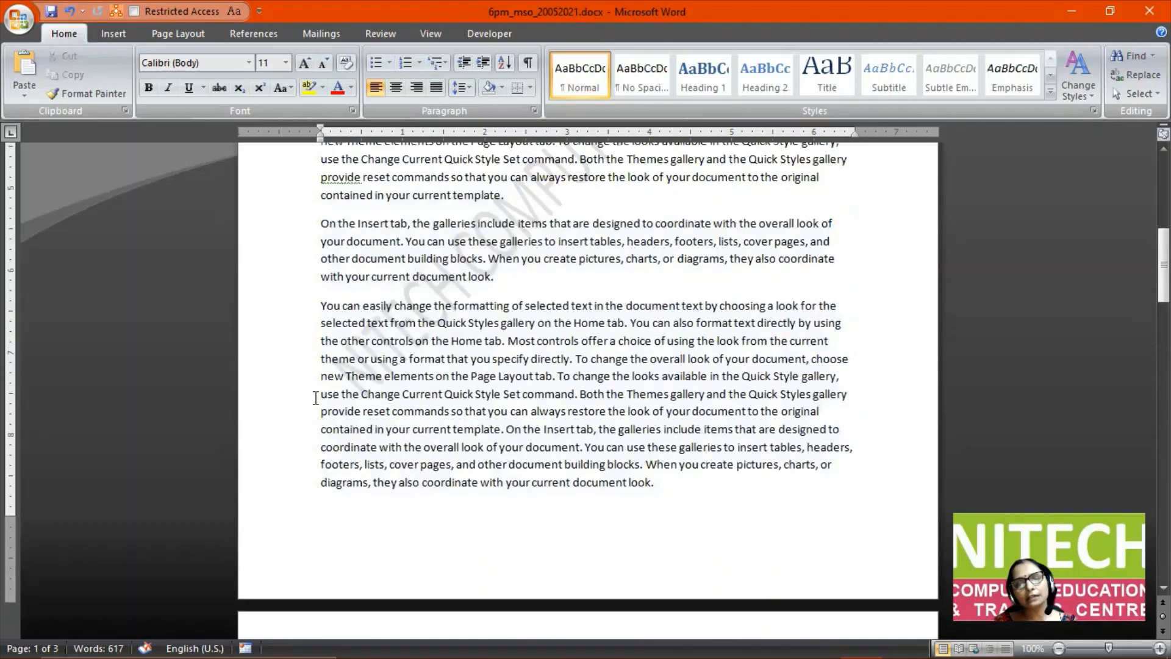
scroll(316, 398, up, 2)
scroll(390, 399, up, 2)
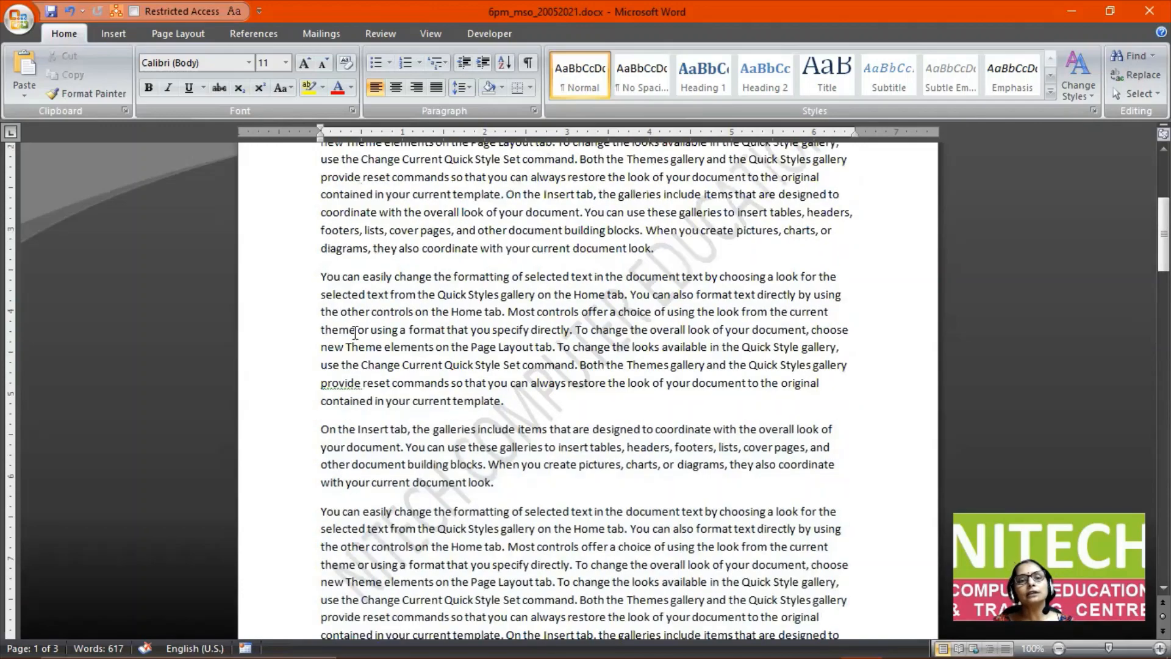
Select the entire document again from the selection pane beside the third paragraph and clear the selection.
click(263, 353)
triple_click(261, 356)
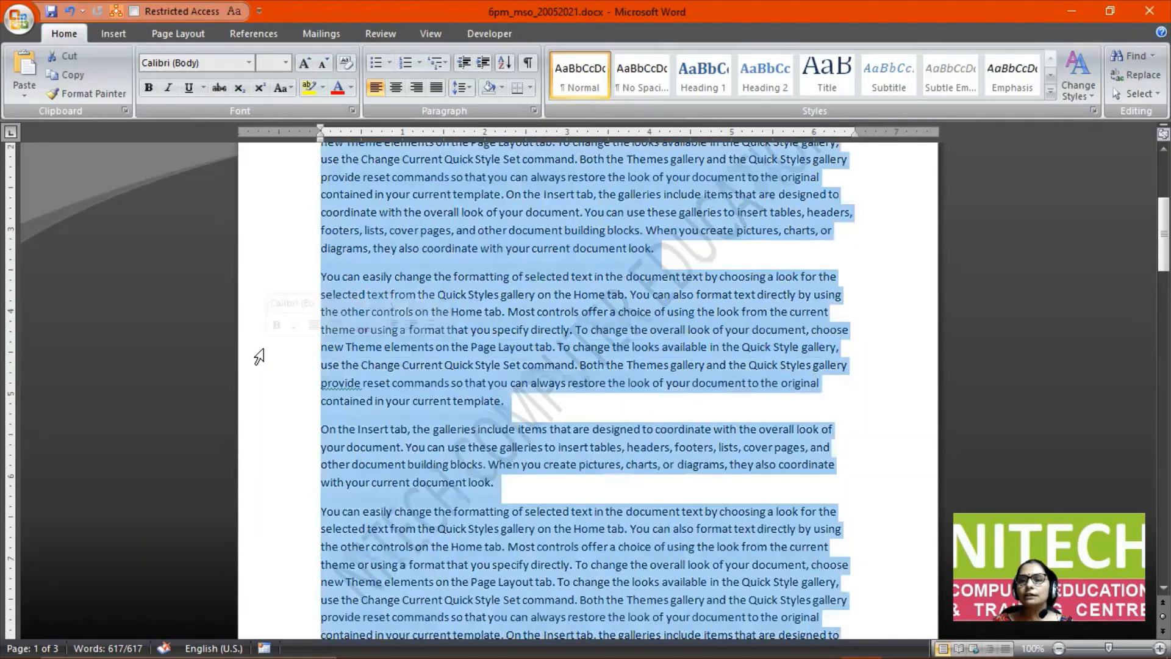
click(403, 352)
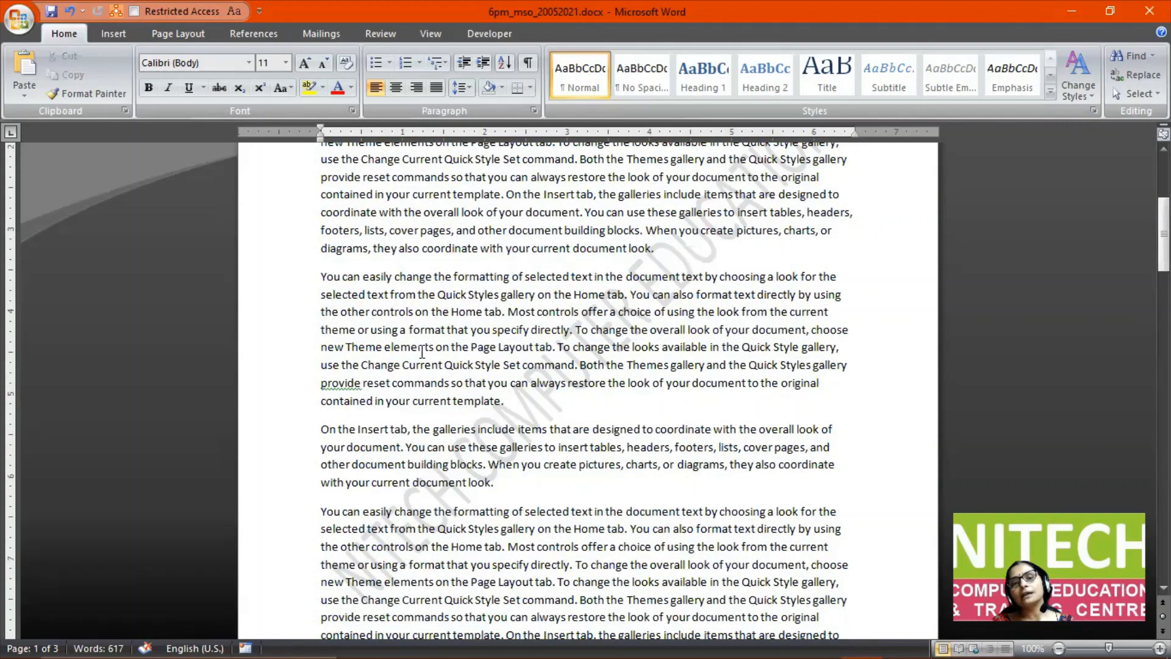
Select all text from "To change the overall look" in the second paragraph to the end of the document, then clear the selection.
scroll(444, 377, up, 1)
scroll(444, 376, up, 2)
scroll(433, 366, up, 3)
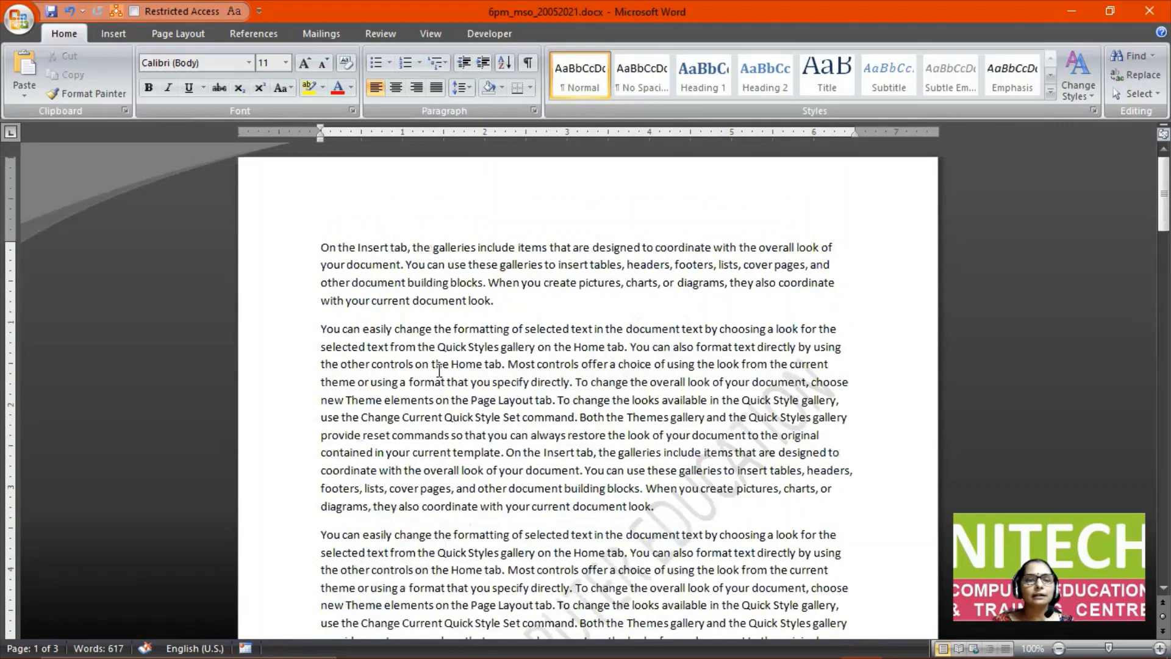
click(577, 383)
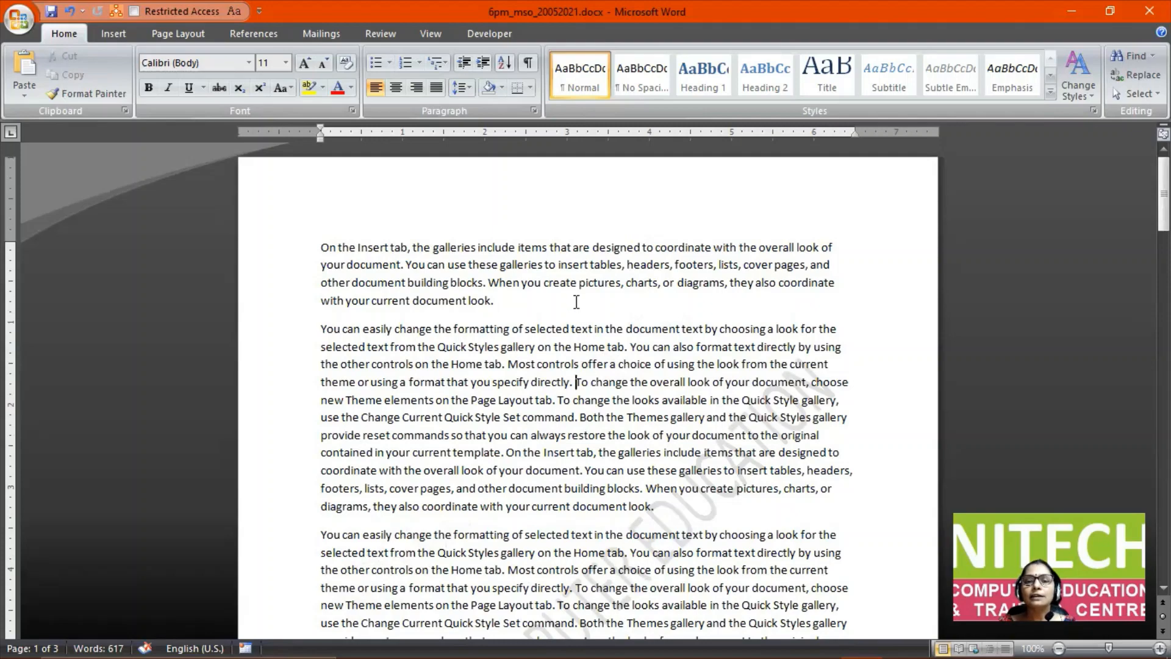
scroll(574, 300, down, 2)
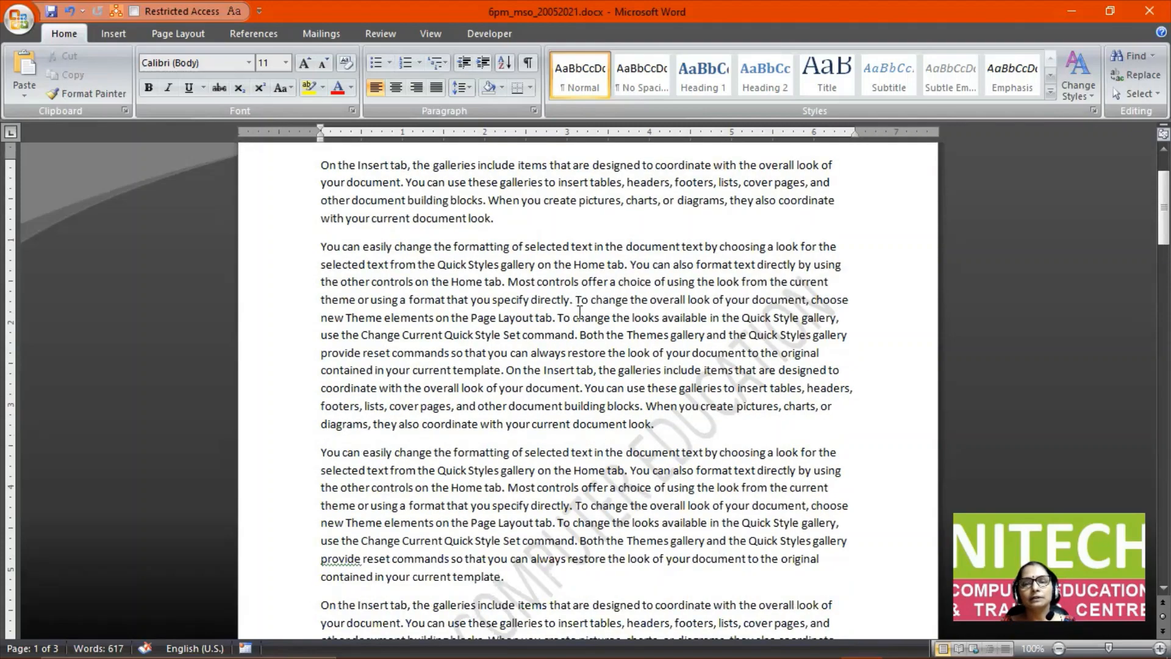
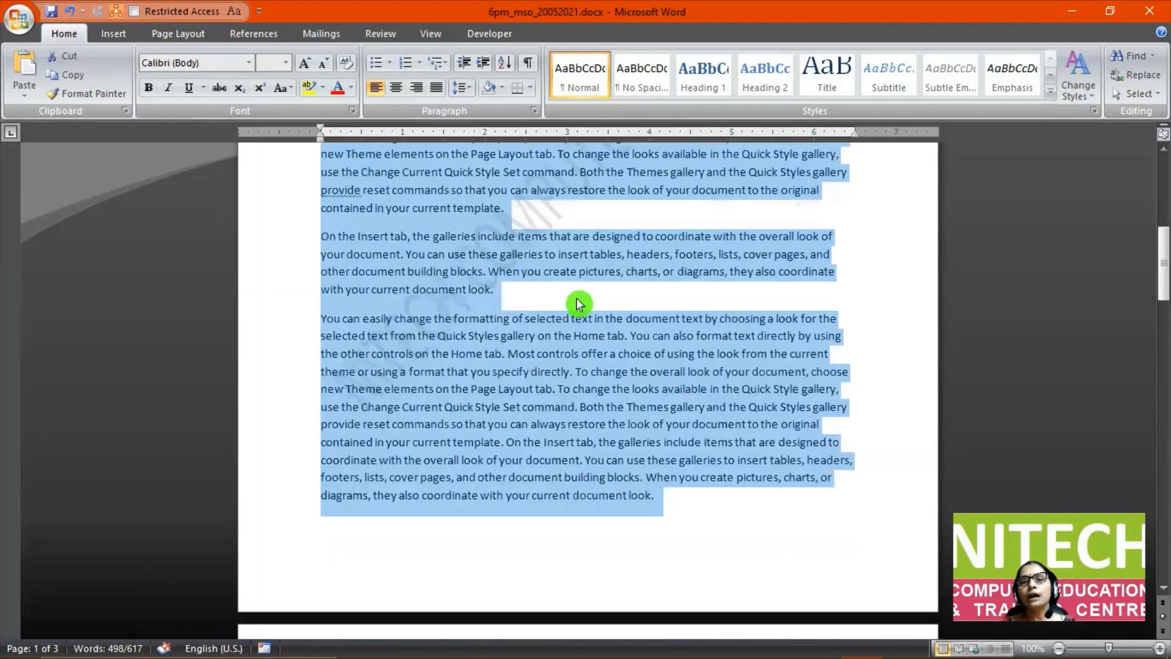
scroll(579, 304, up, 9)
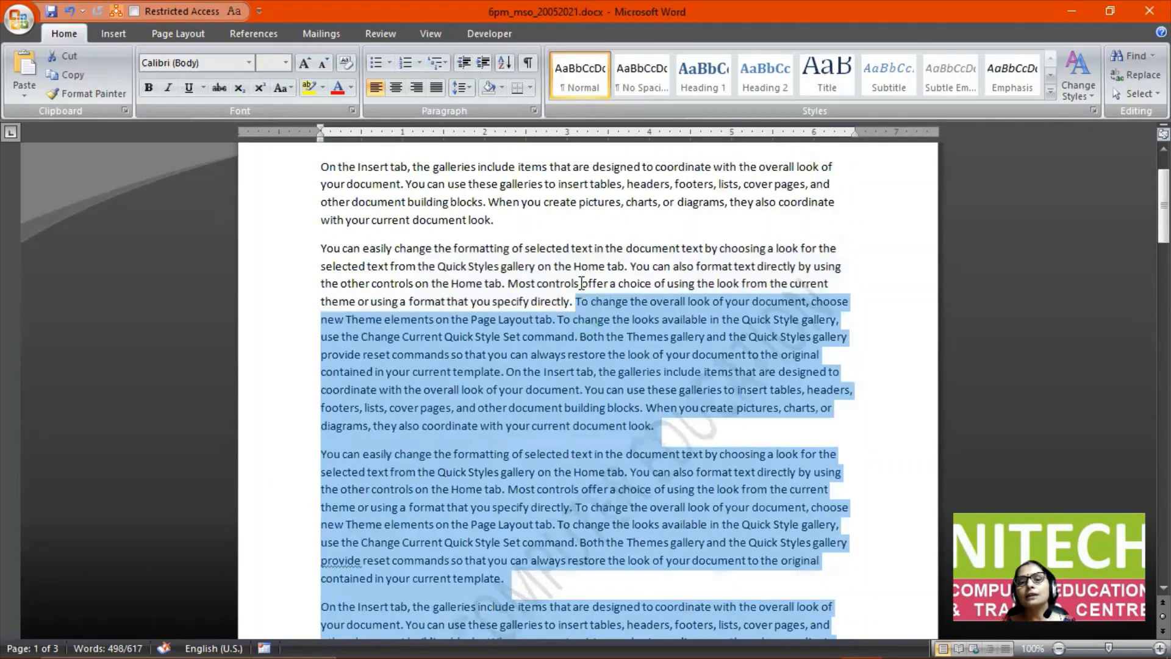
scroll(499, 339, up, 2)
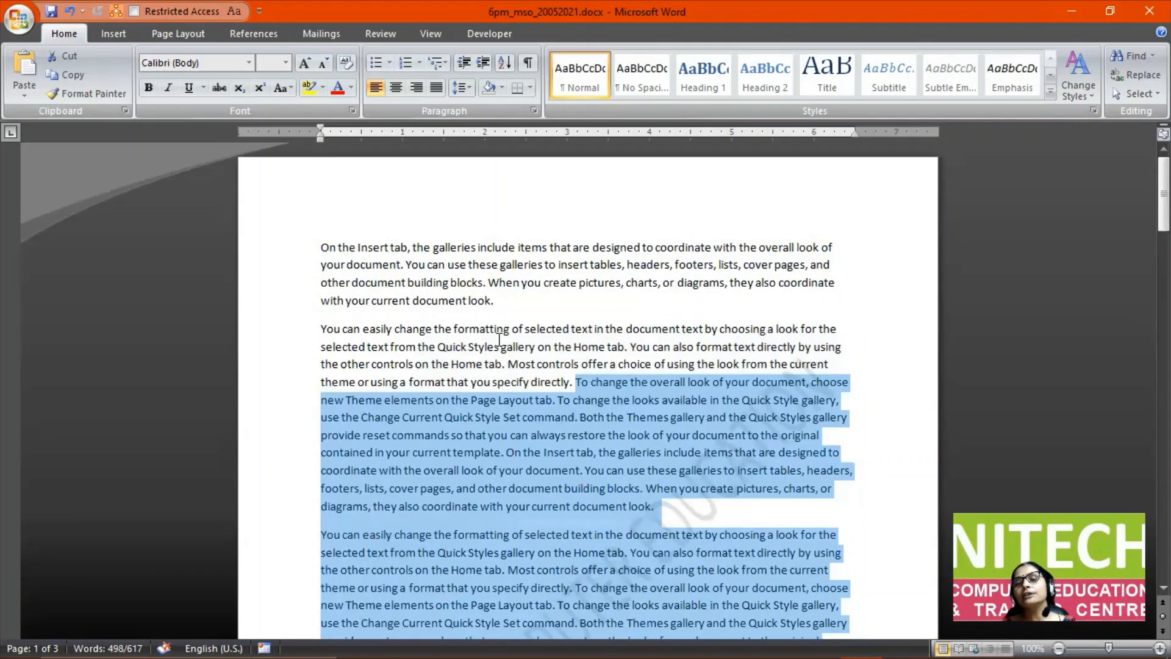
scroll(499, 339, down, 4)
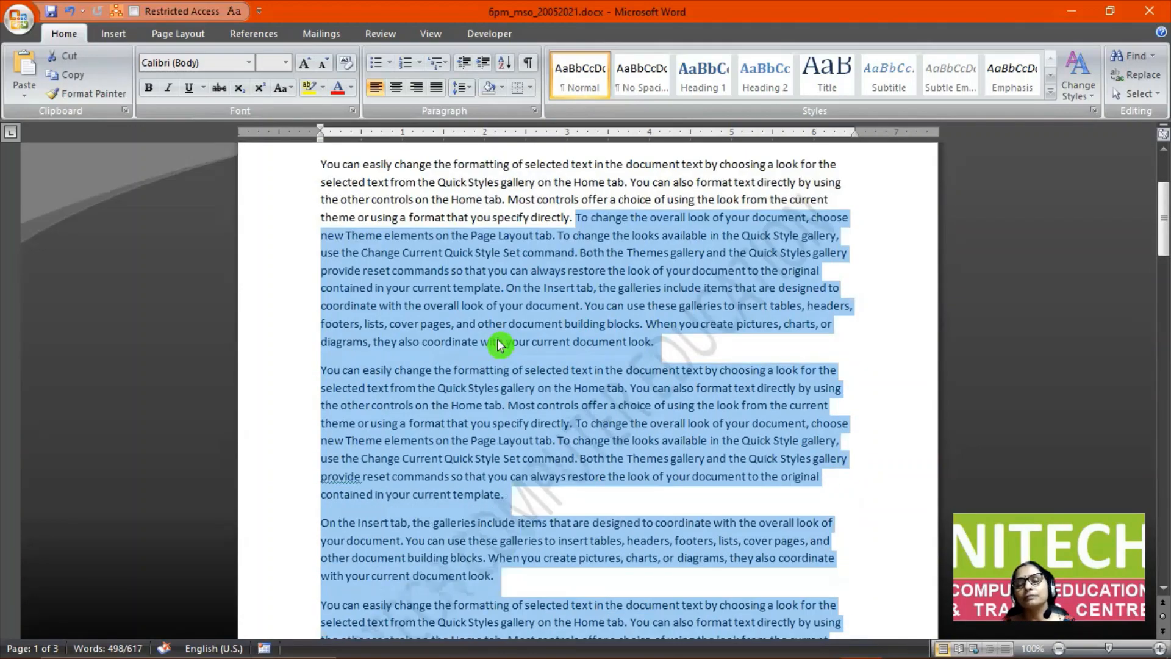
click(596, 308)
Repeat the selection from the second paragraph's fourth line to the document's end, check its extent on all pages, and clear it.
click(577, 218)
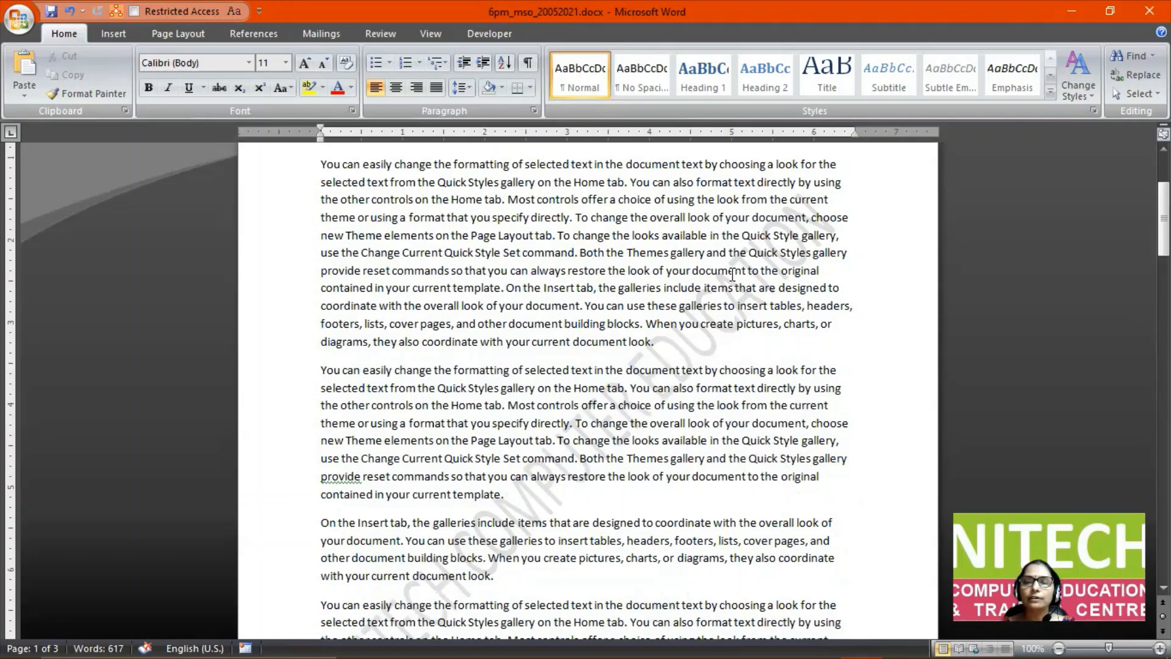
key(ctrl+shift+End)
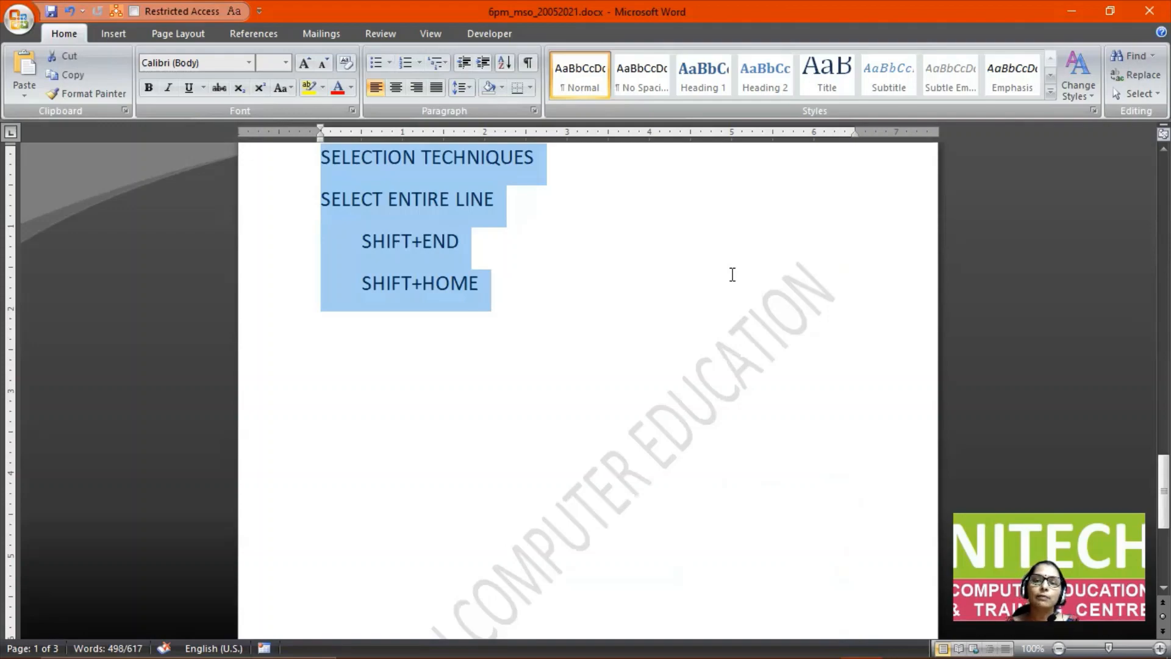
scroll(720, 405, up, 15)
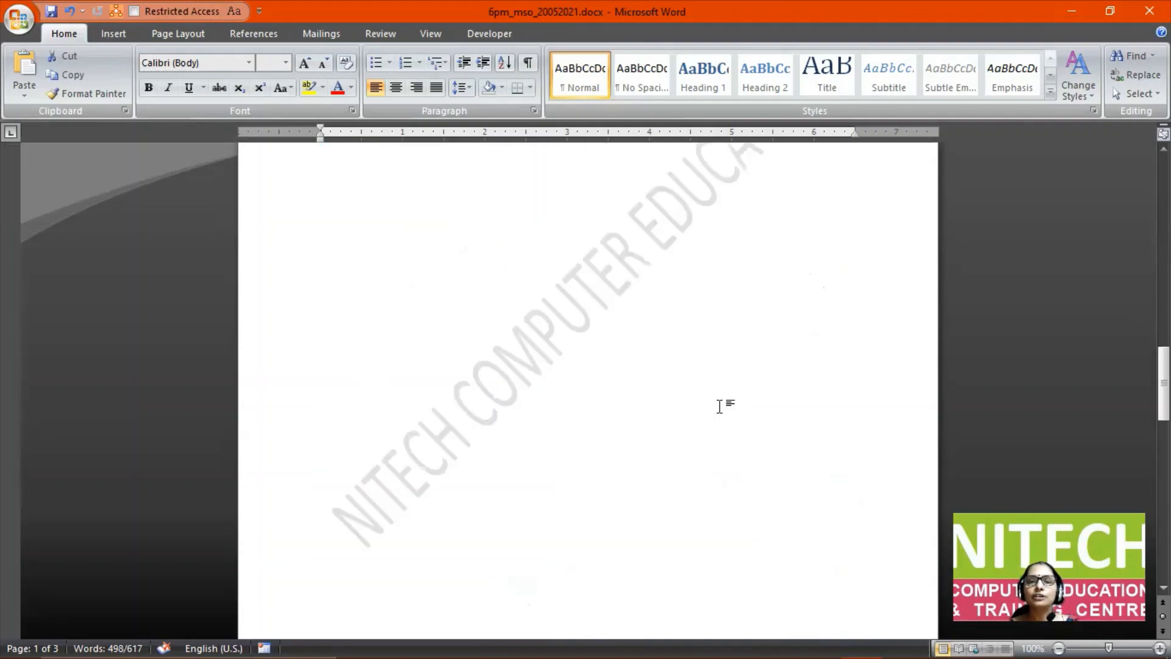
scroll(719, 405, up, 15)
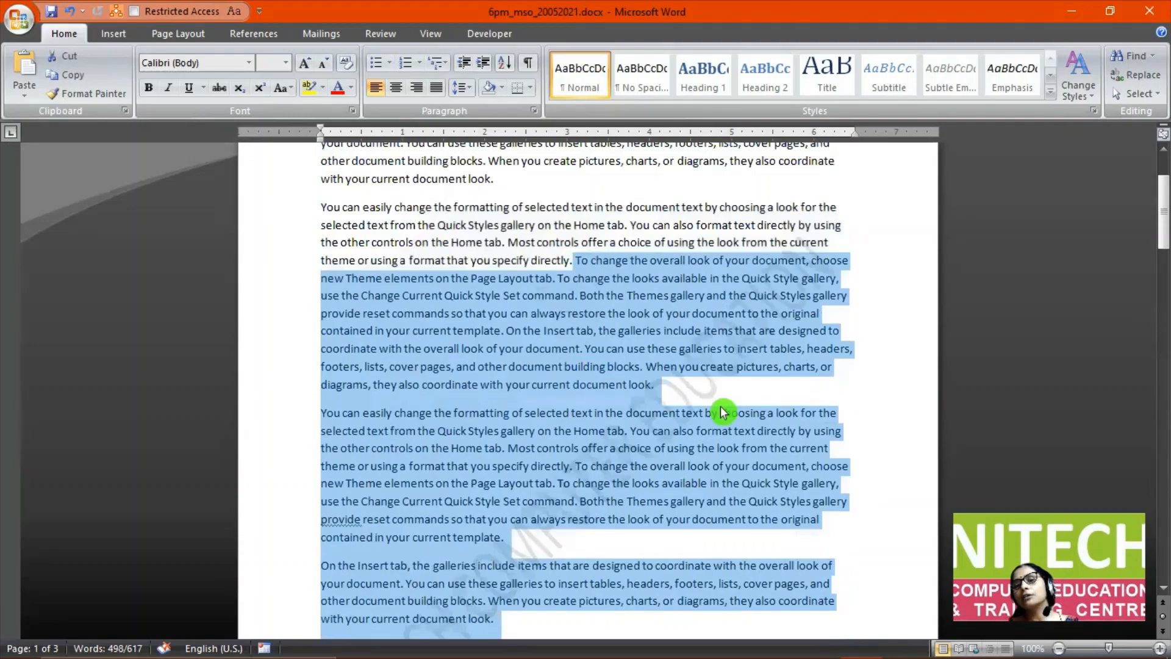
click(637, 383)
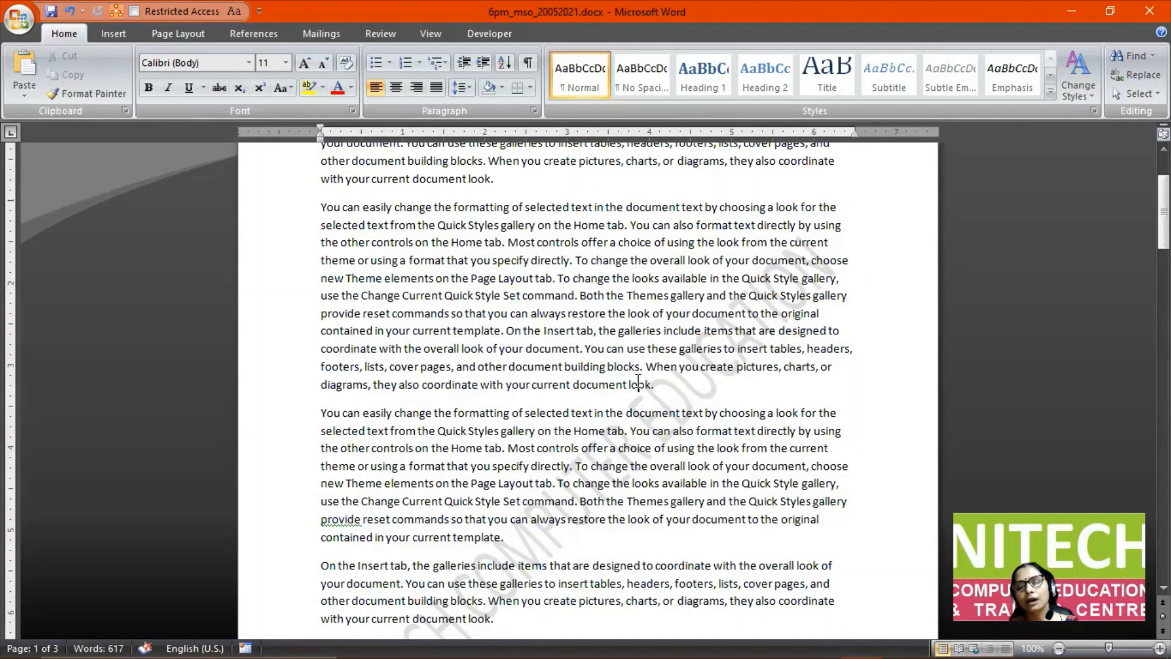
Select all text from just before "Most controls" in the third paragraph back to the beginning of the document, then clear the selection.
click(510, 449)
scroll(510, 449, up, 2)
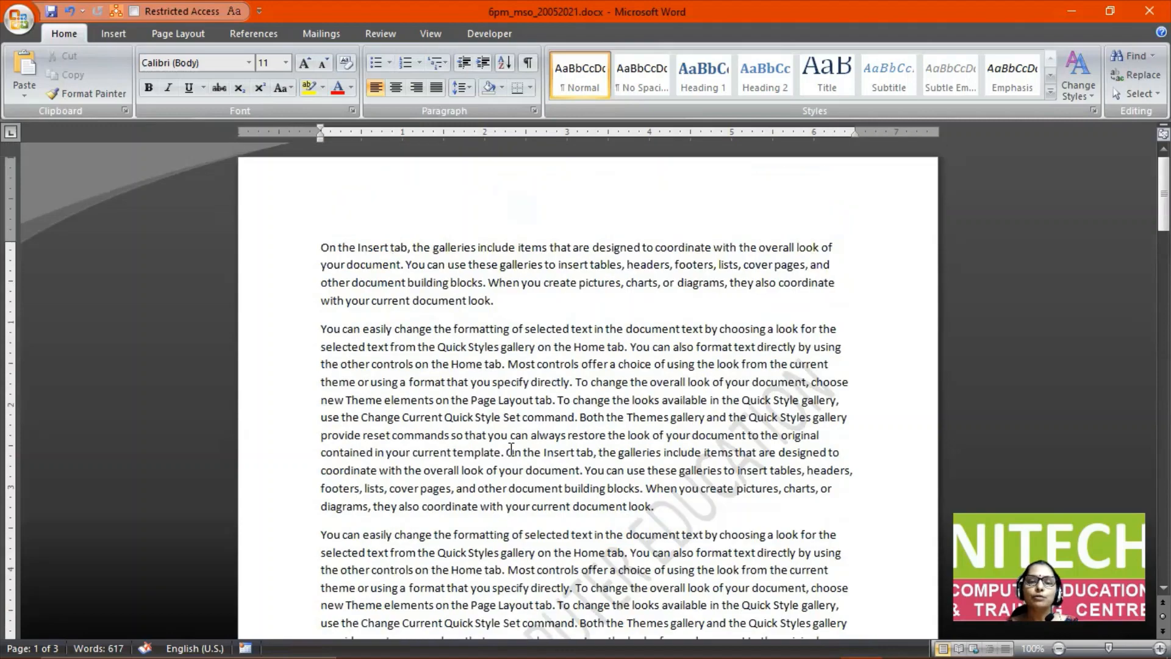
scroll(511, 449, down, 3)
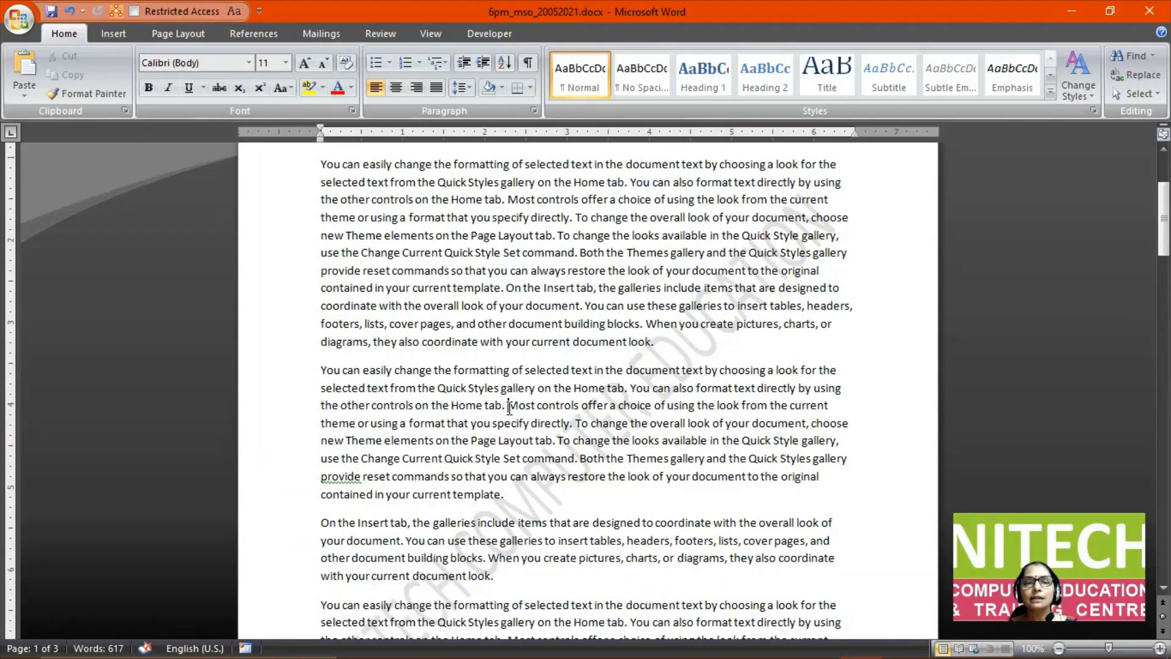
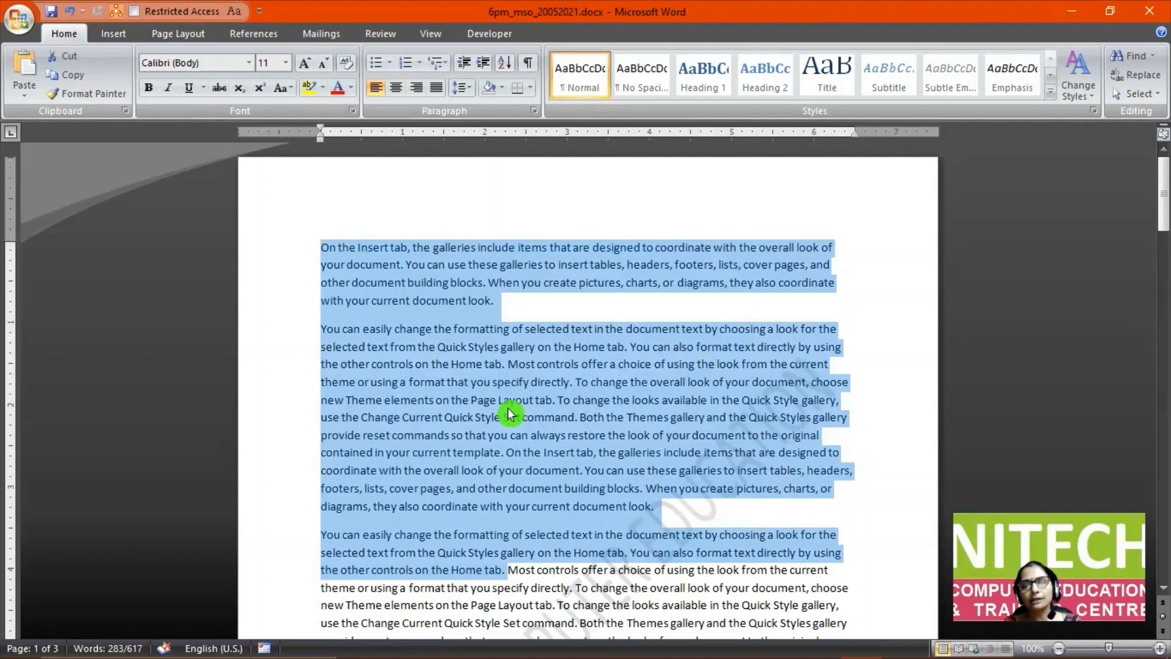
click(484, 382)
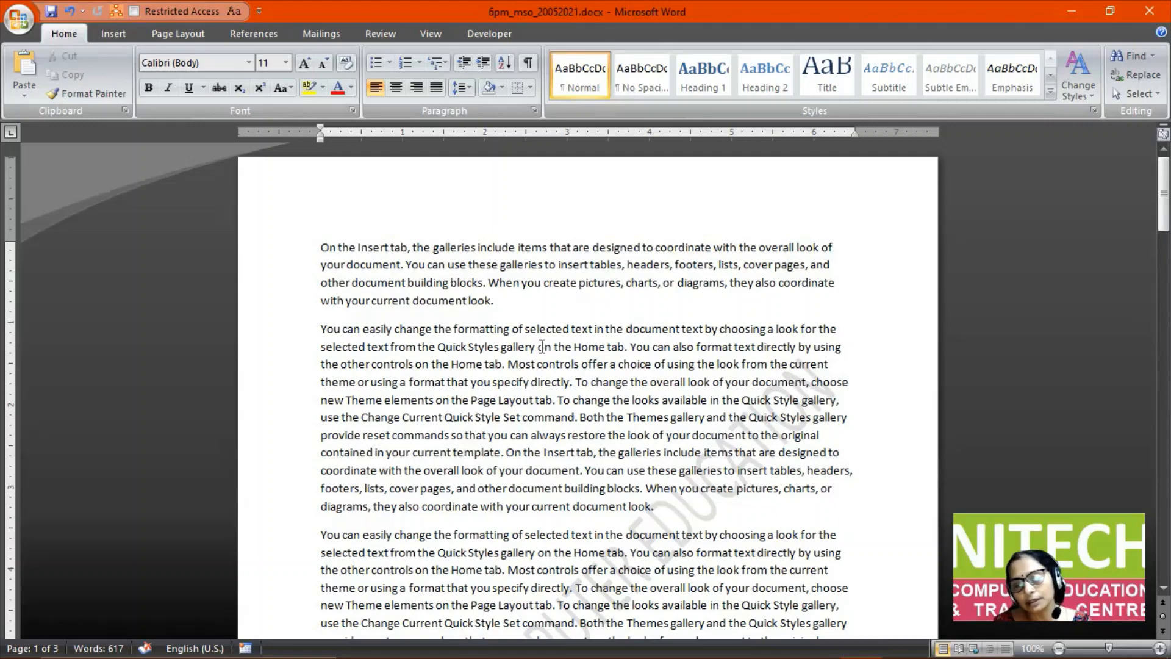
Delete all content from the SELECTION PANE line on page 2 through the end of the document.
scroll(616, 447, down, 15)
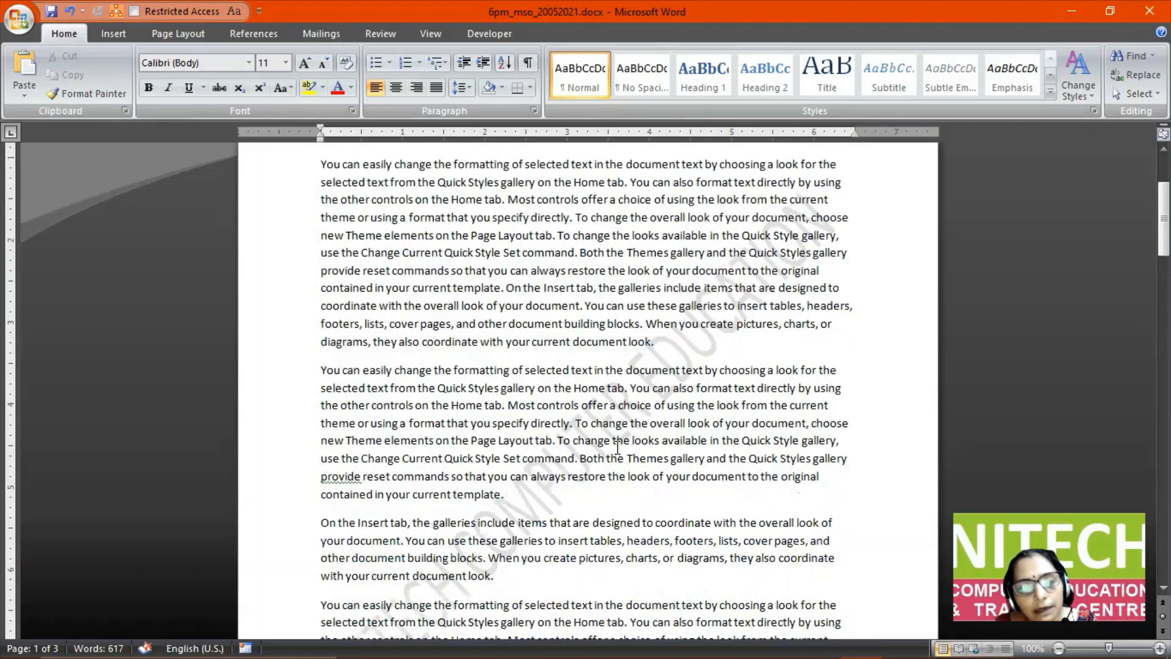
scroll(616, 448, down, 3)
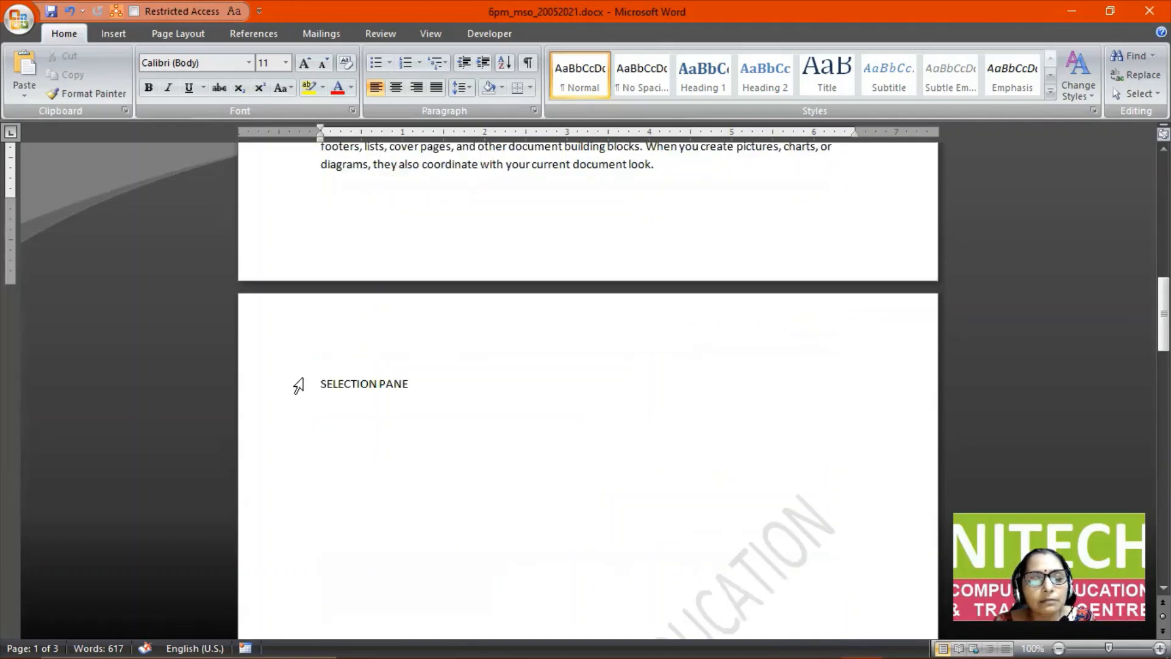
click(313, 383)
drag(384, 388, 717, 645)
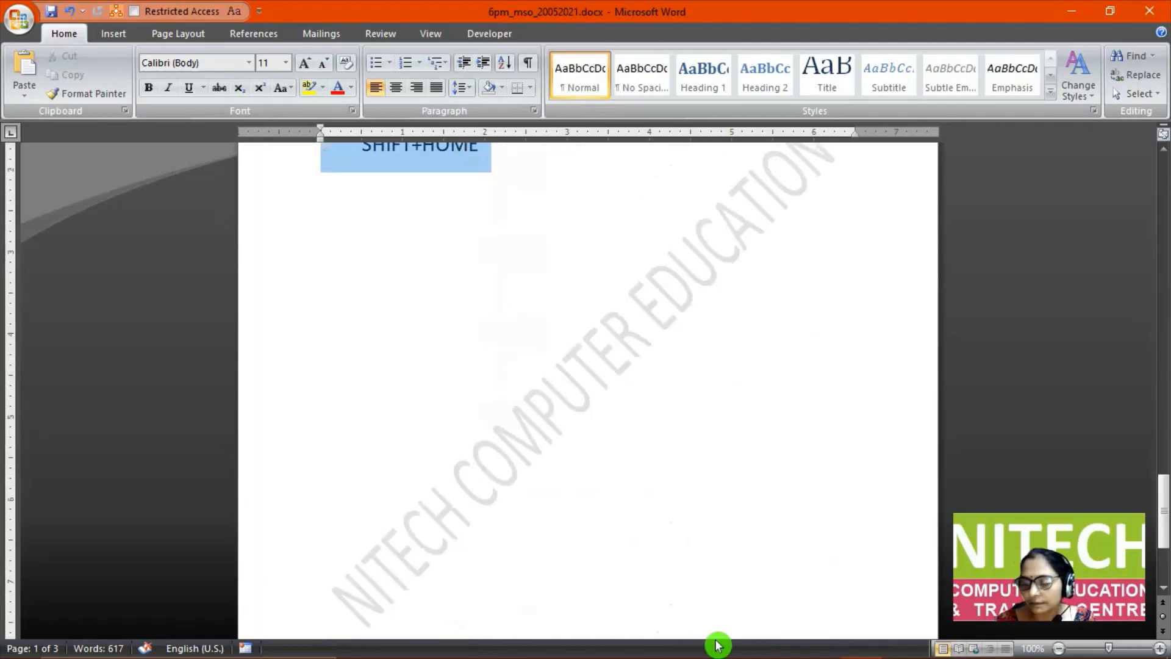
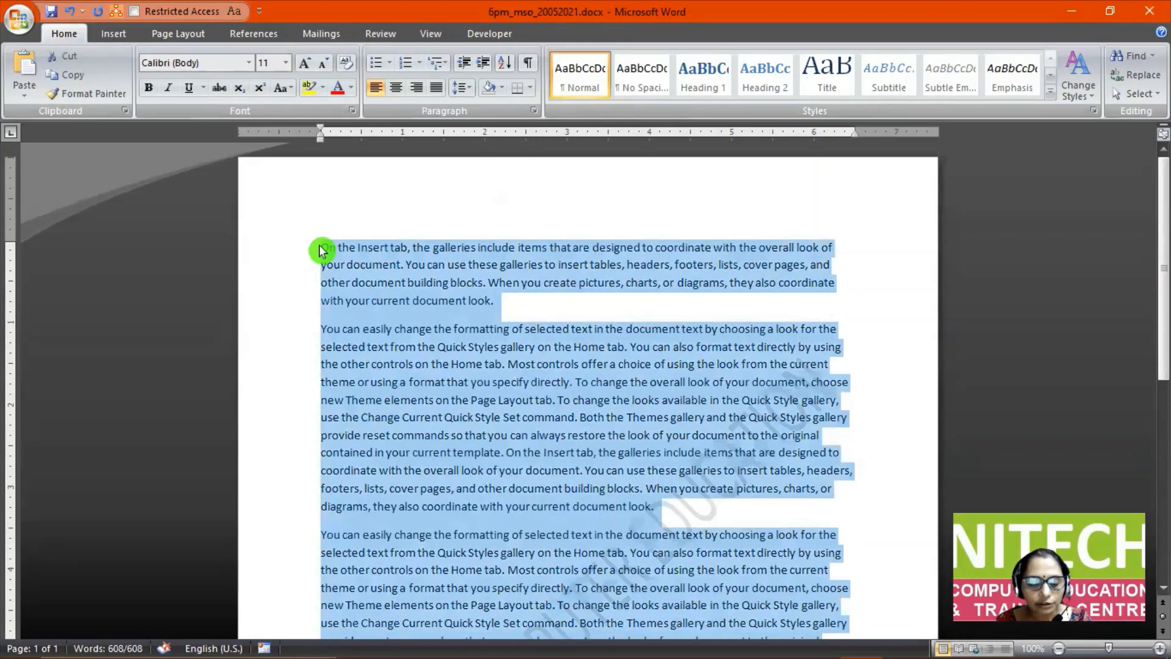
Copy the whole page of text and paste it 17 times at the end of the document, each copy on its own page.
key(ctrl+End)
key(ctrl+Return)
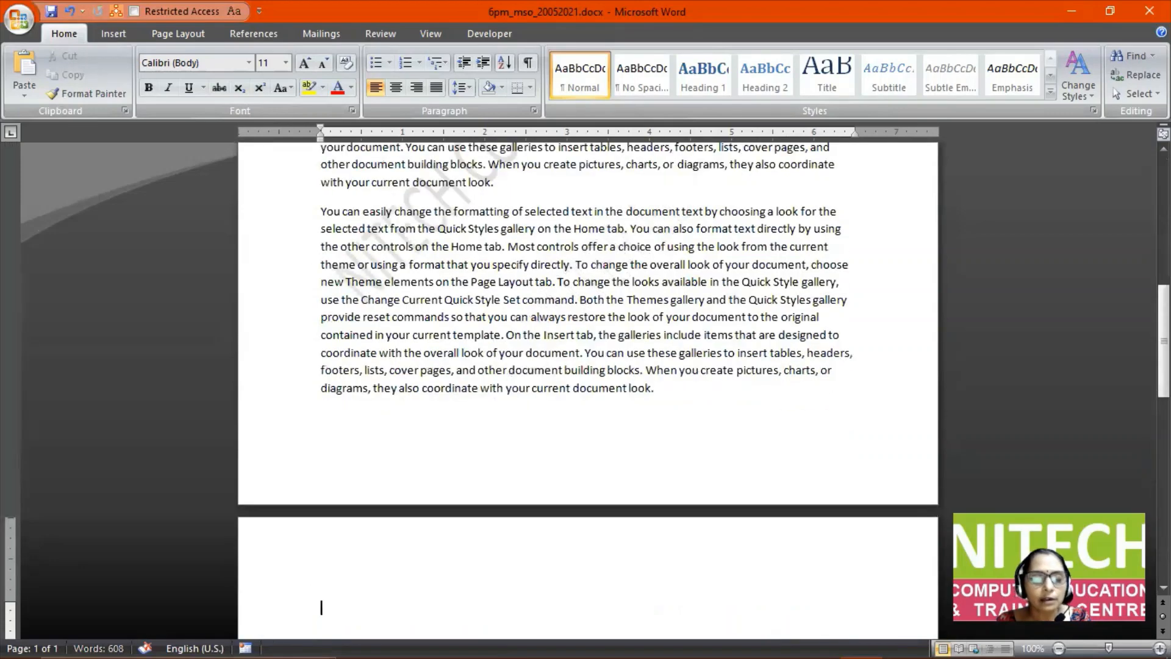
key(ctrl+v)
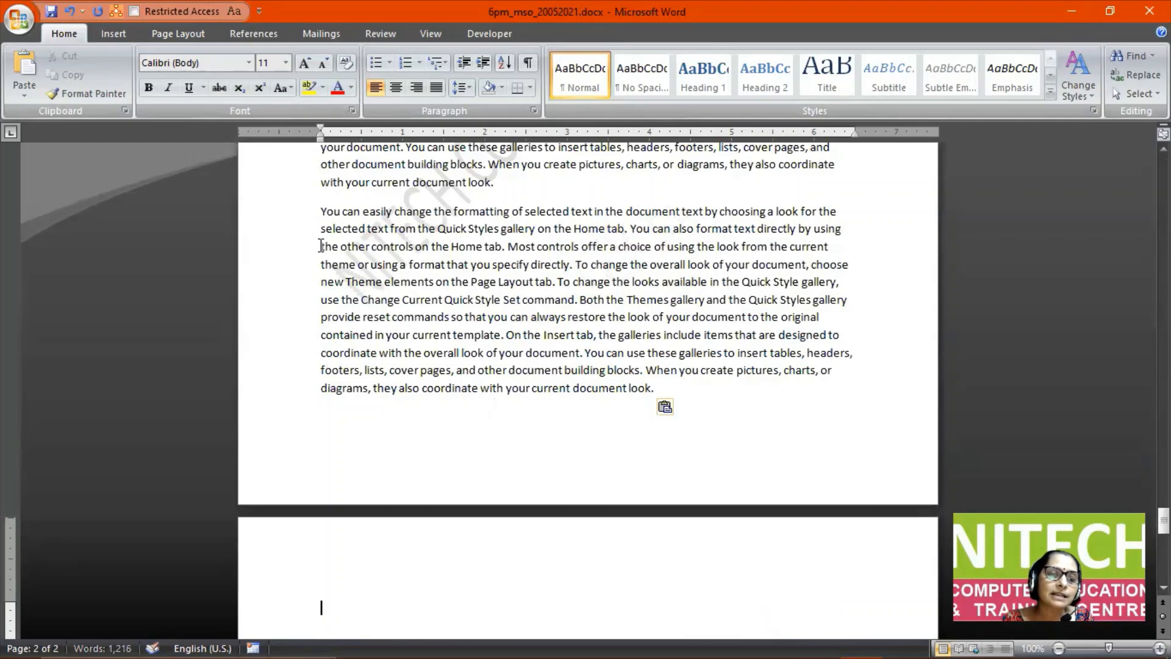
key(ctrl+v)
key(ctrl+v)
key(ctrl+v)
key(ctrl+v)
key(ctrl+v)
key(ctrl+v)
key(ctrl+v)
key(ctrl+v)
key(ctrl+v)
key(ctrl+v)
key(ctrl+v)
key(ctrl+v)
key(ctrl+v)
key(ctrl+v)
key(ctrl+v)
key(ctrl+v)
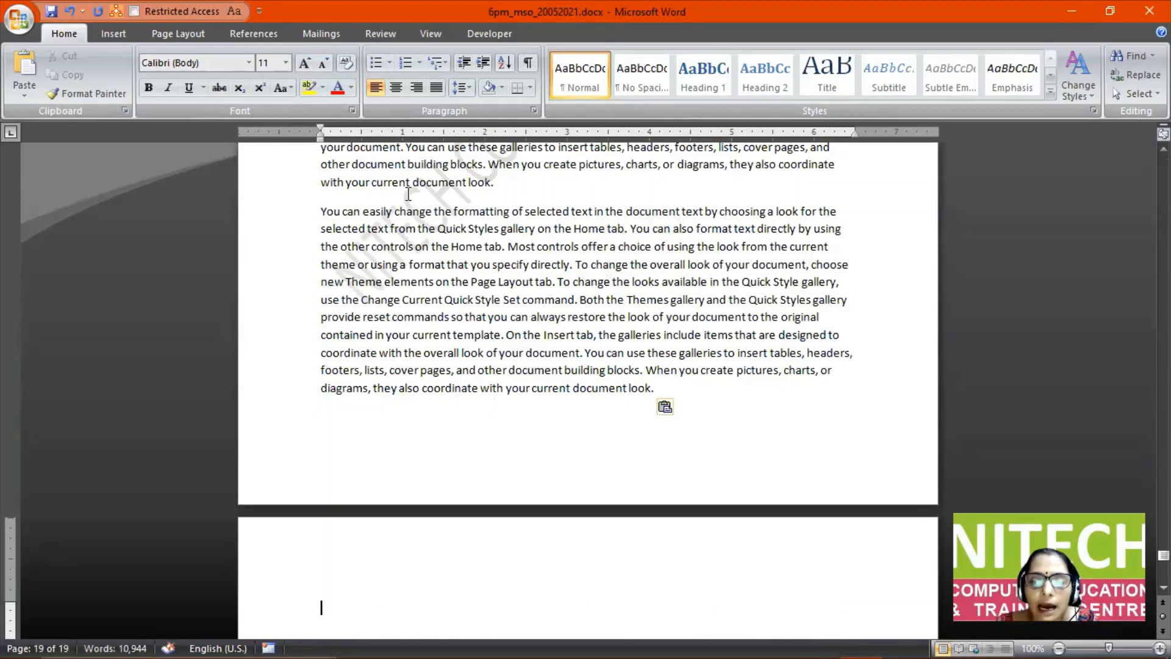
Remove the blank page after the last pasted copy and check the final pages of the document.
click(669, 390)
key(Delete)
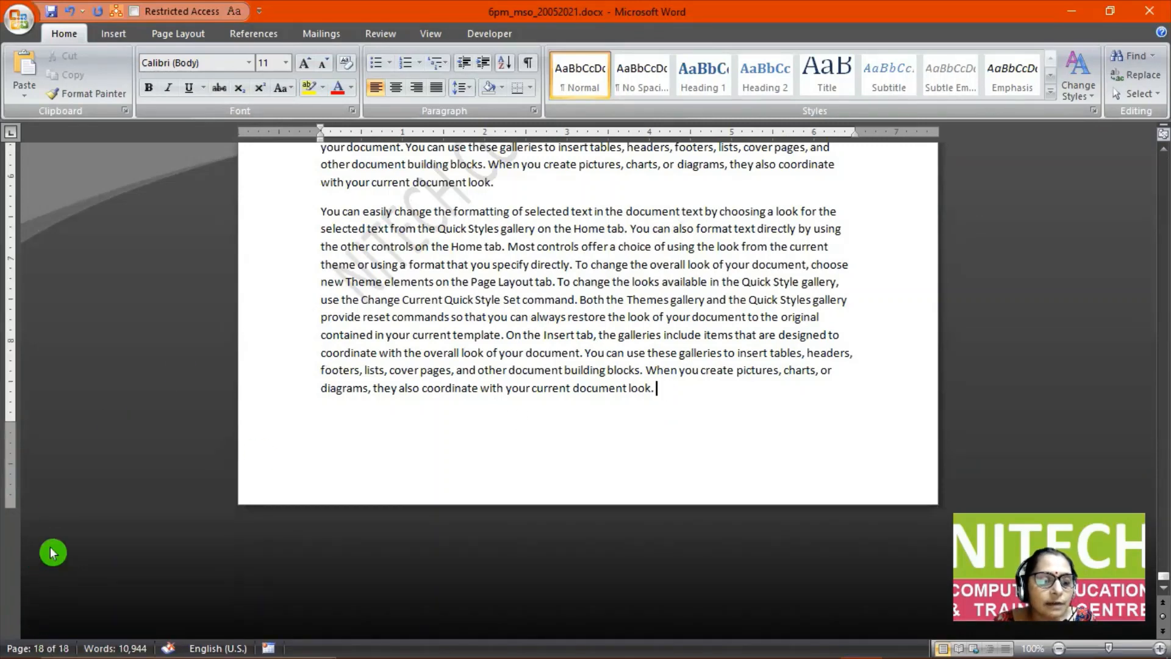
scroll(508, 495, up, 3)
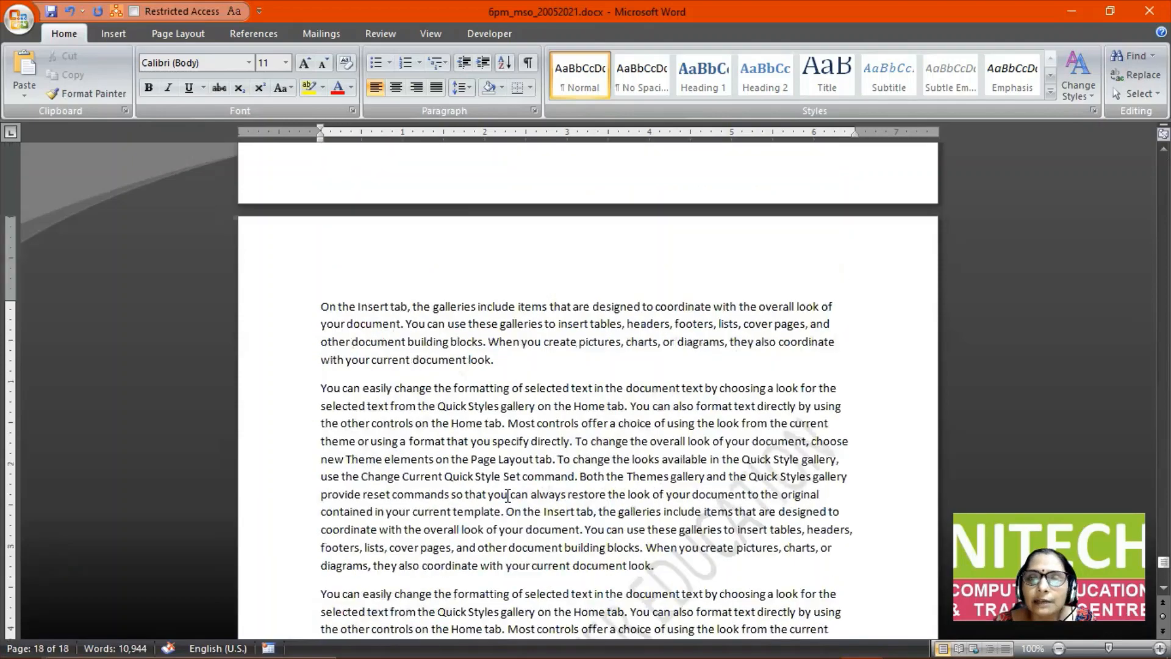
scroll(508, 495, up, 3)
scroll(500, 496, down, 6)
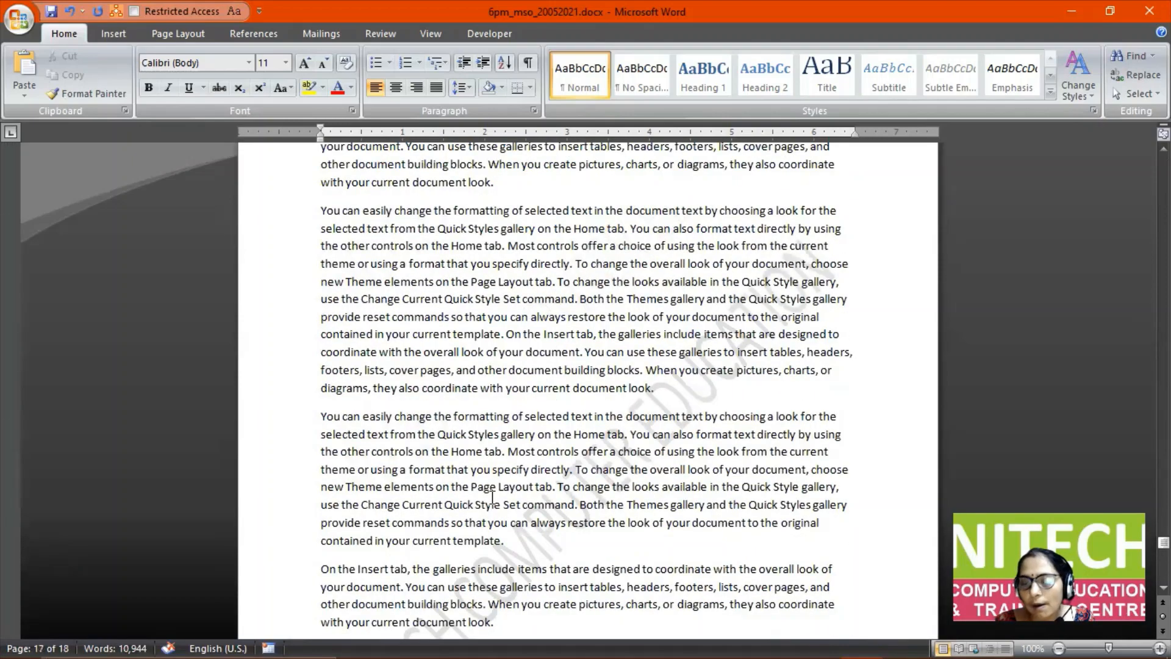
Go to the start of the document and move forward paragraph by paragraph through to page 5.
key(ctrl+Home)
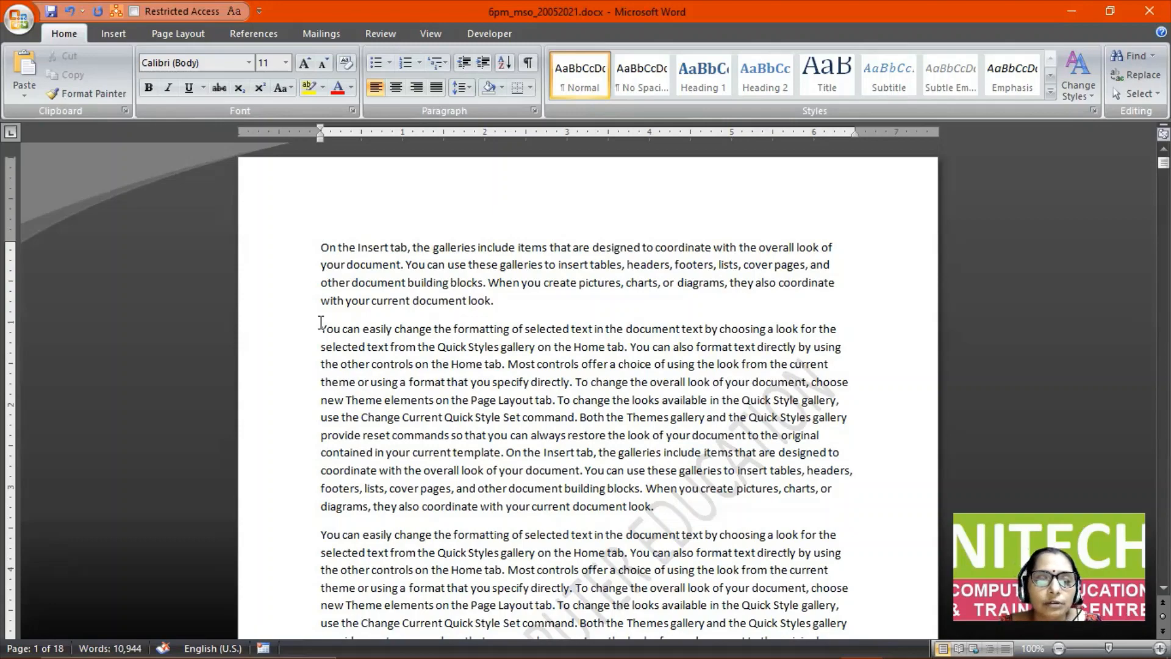
click(319, 537)
scroll(318, 540, down, 3)
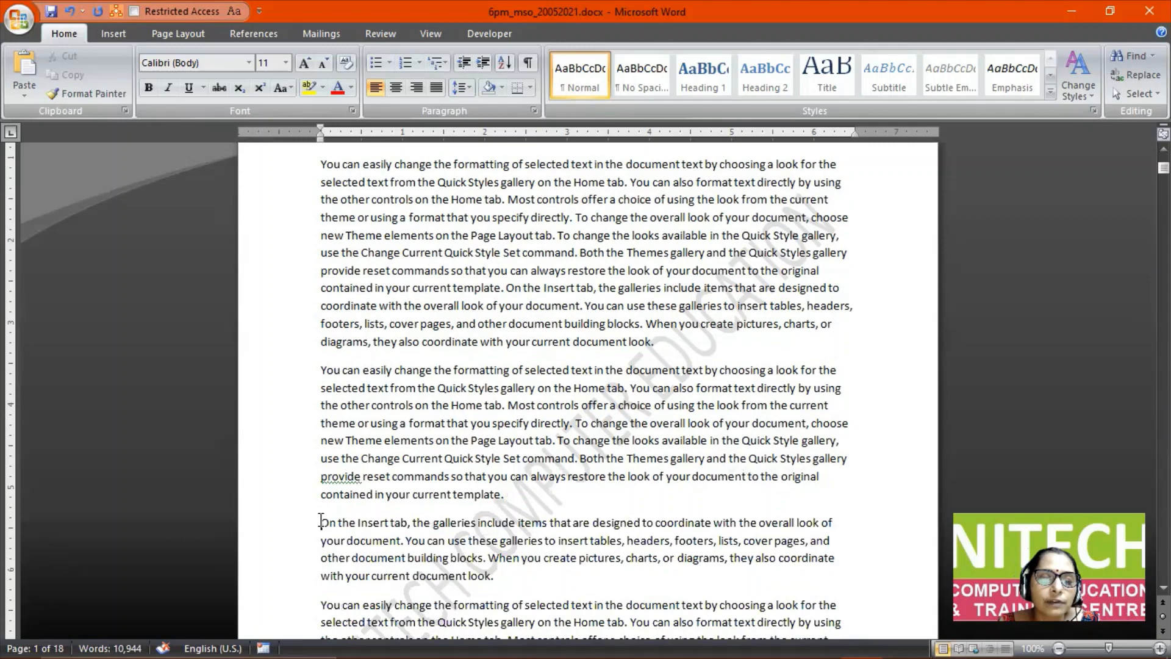
scroll(320, 522, down, 3)
scroll(322, 450, down, 5)
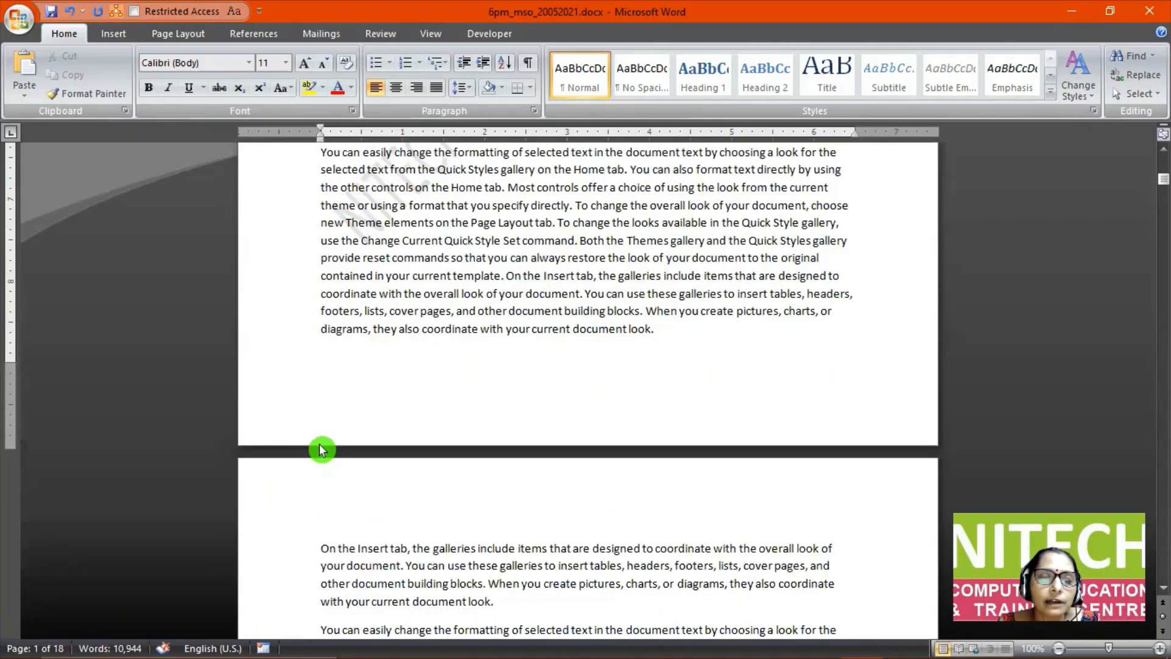
scroll(322, 450, down, 2)
click(320, 425)
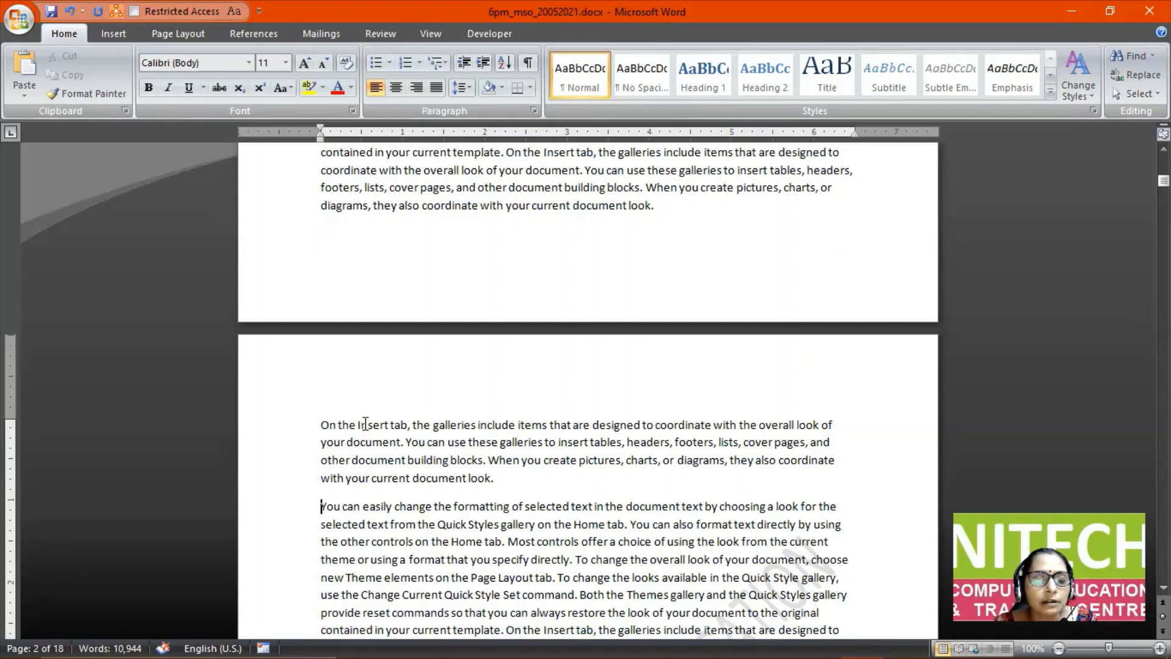
scroll(366, 423, down, 8)
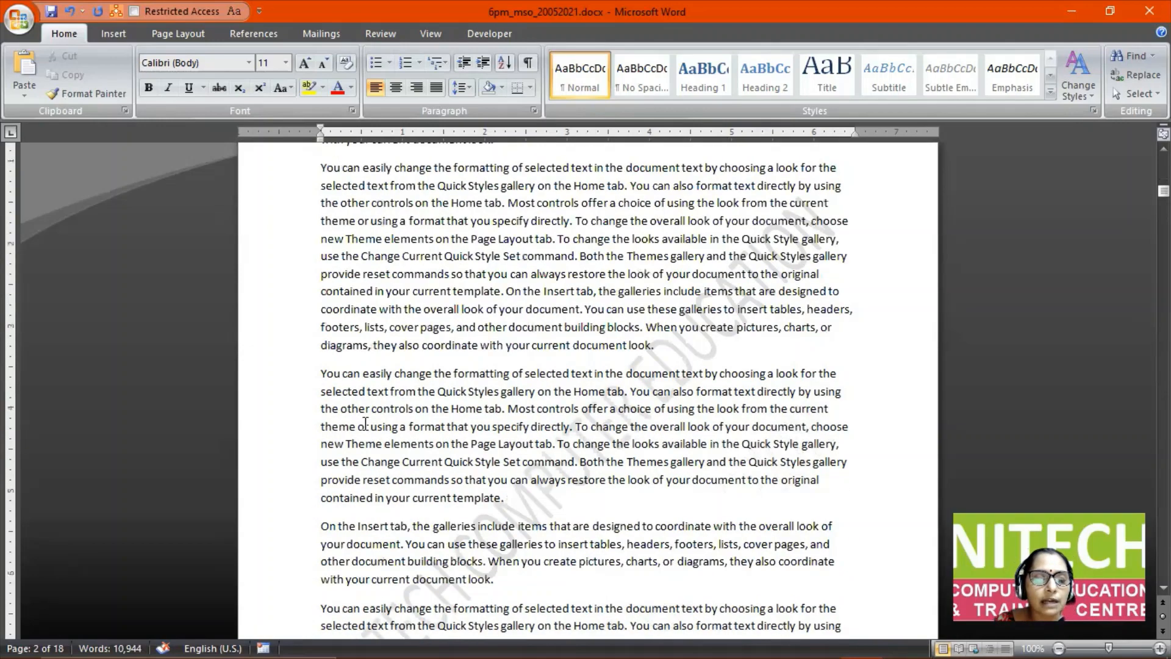
scroll(365, 424, down, 9)
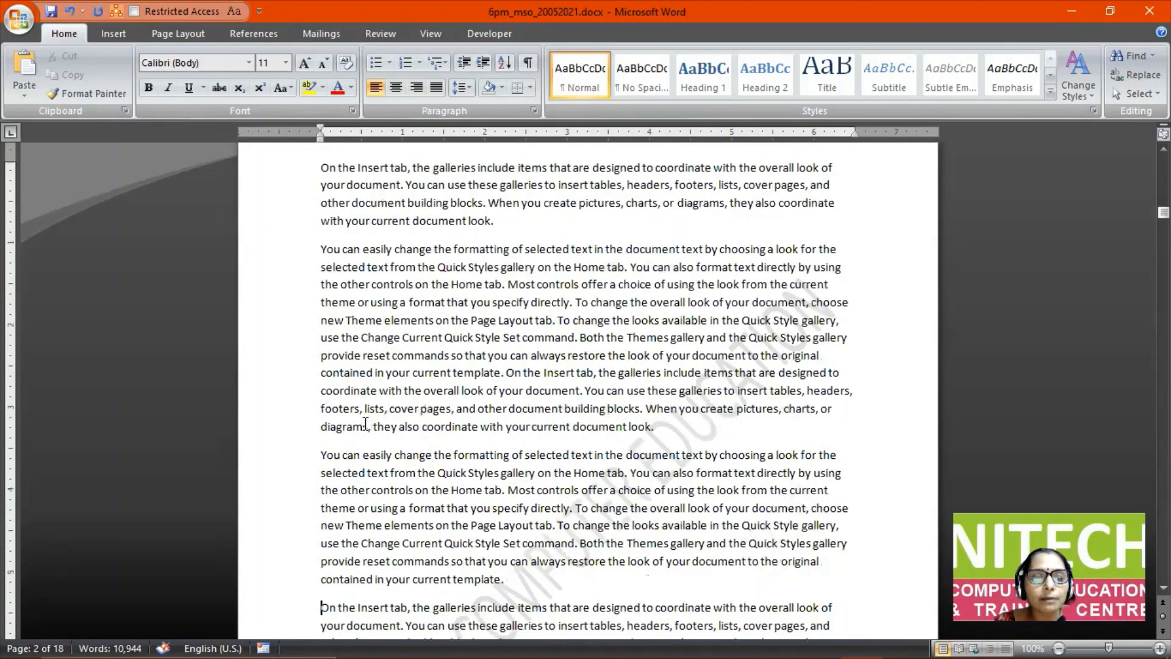
scroll(366, 423, down, 9)
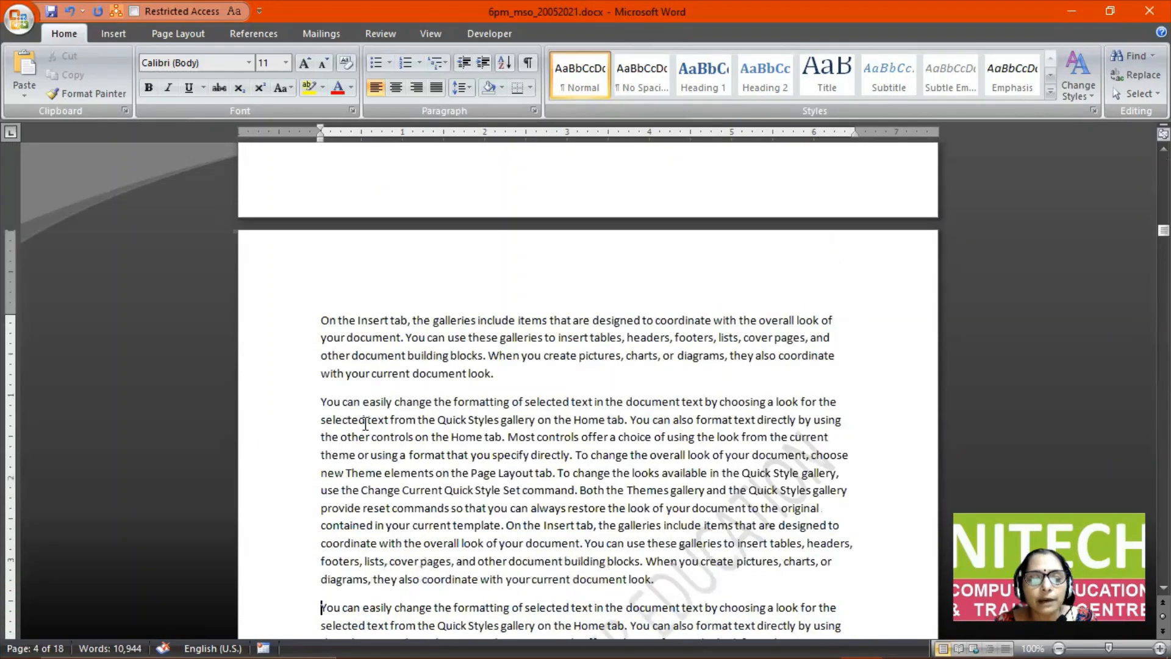
scroll(365, 424, down, 7)
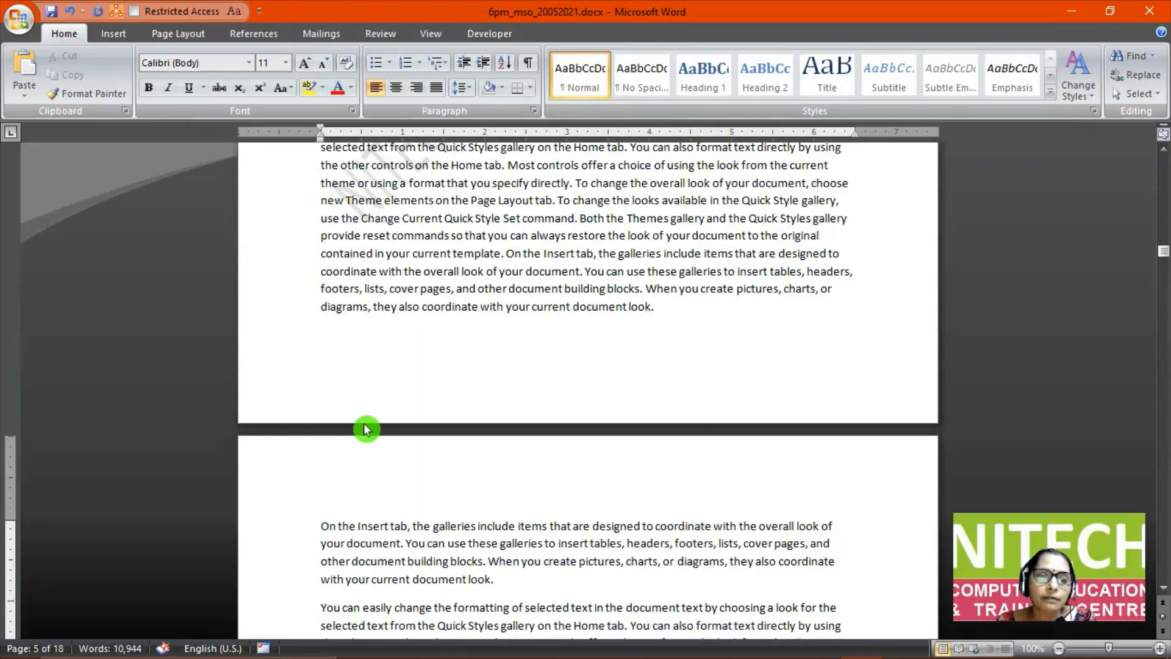
Move back up paragraph by paragraph from page 5 to page 2.
scroll(365, 423, up, 5)
scroll(366, 423, up, 12)
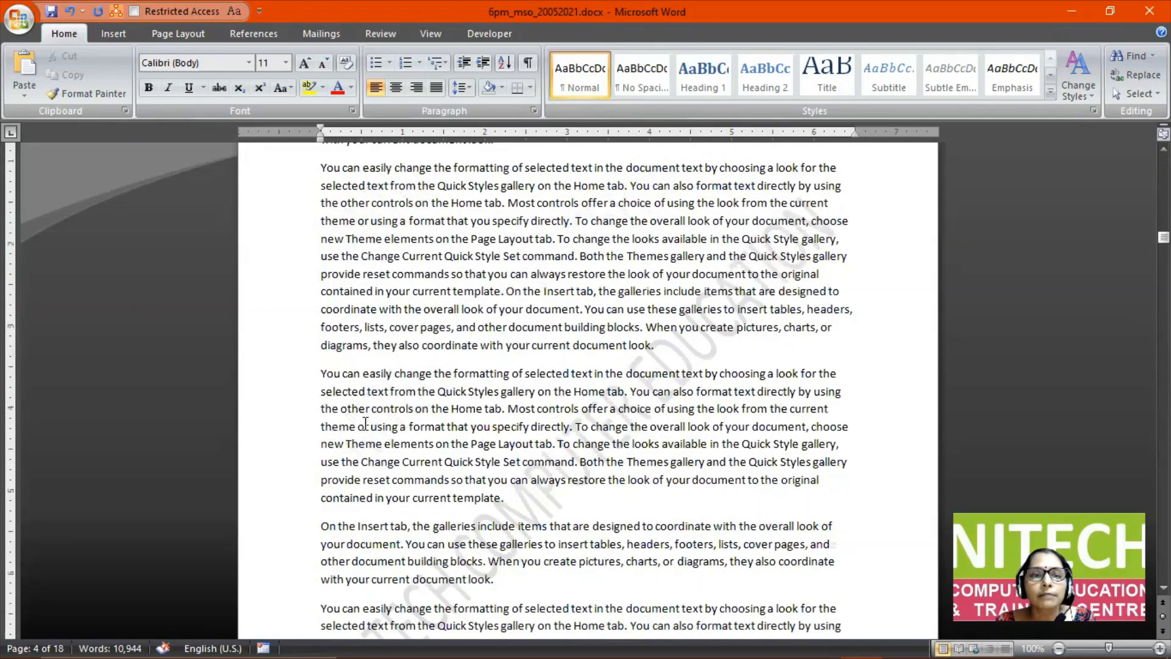
key(ctrl+Up)
key(ctrl+Up)
key(ctrl+Up)
key(ctrl+Up)
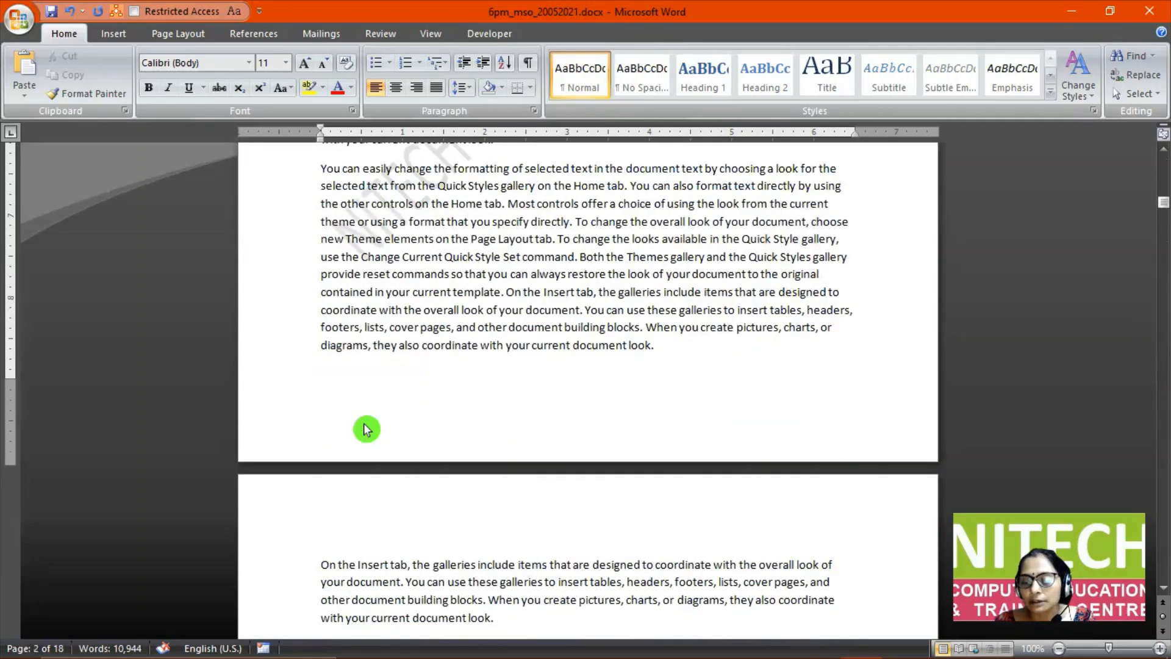
Start a new page at the end of the document and enter the line "TO GO TO BEGINNING OF NEXT PARA".
key(ctrl+End)
key(ctrl+Return)
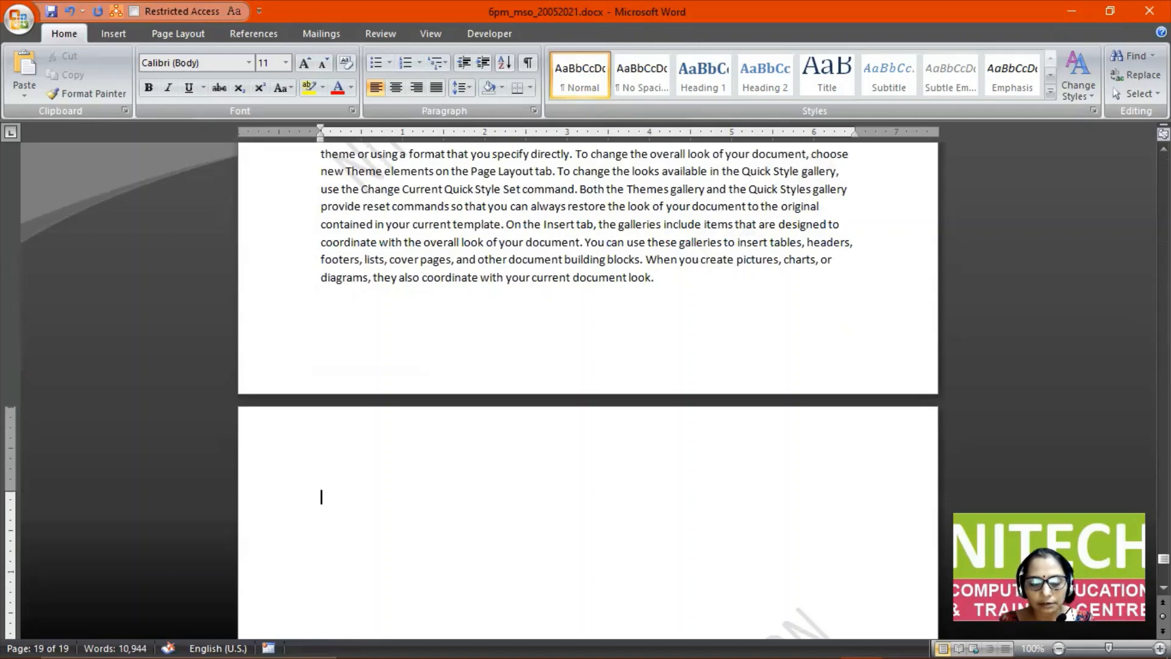
text(TO GO)
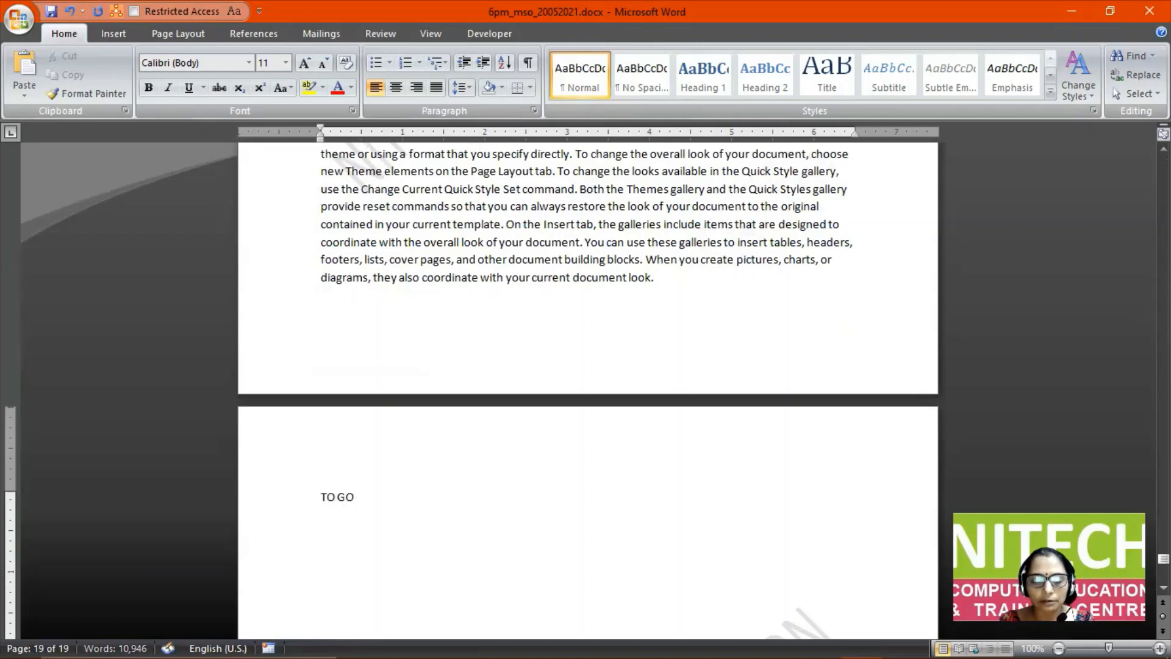
text( TO  B)
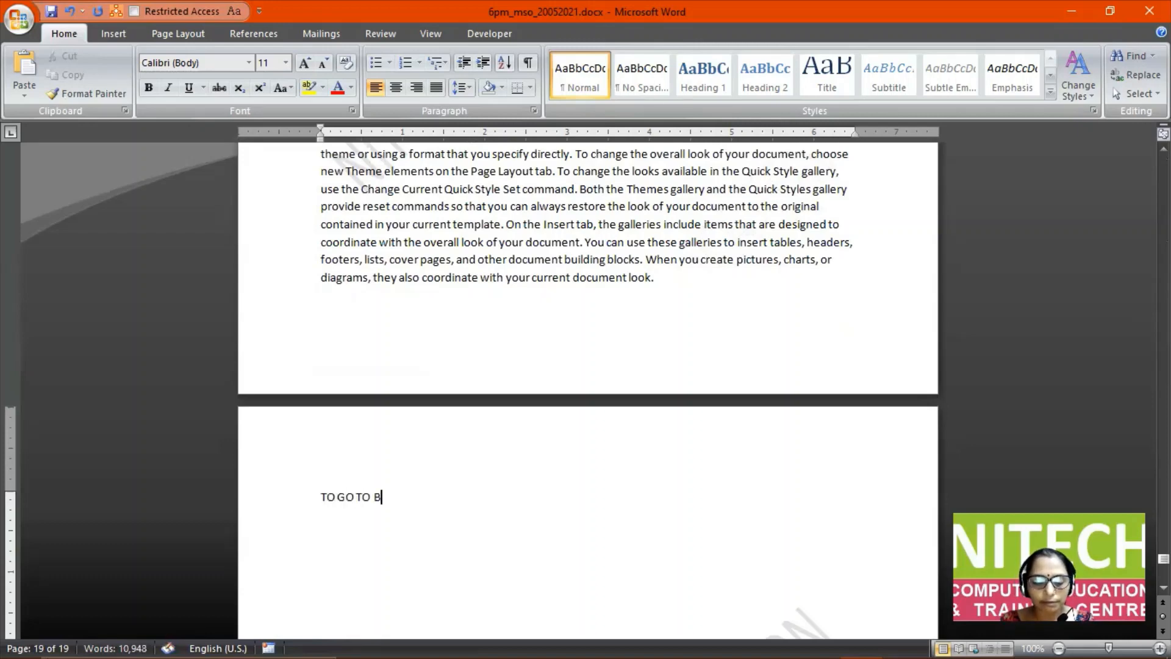
text(EGINNING )
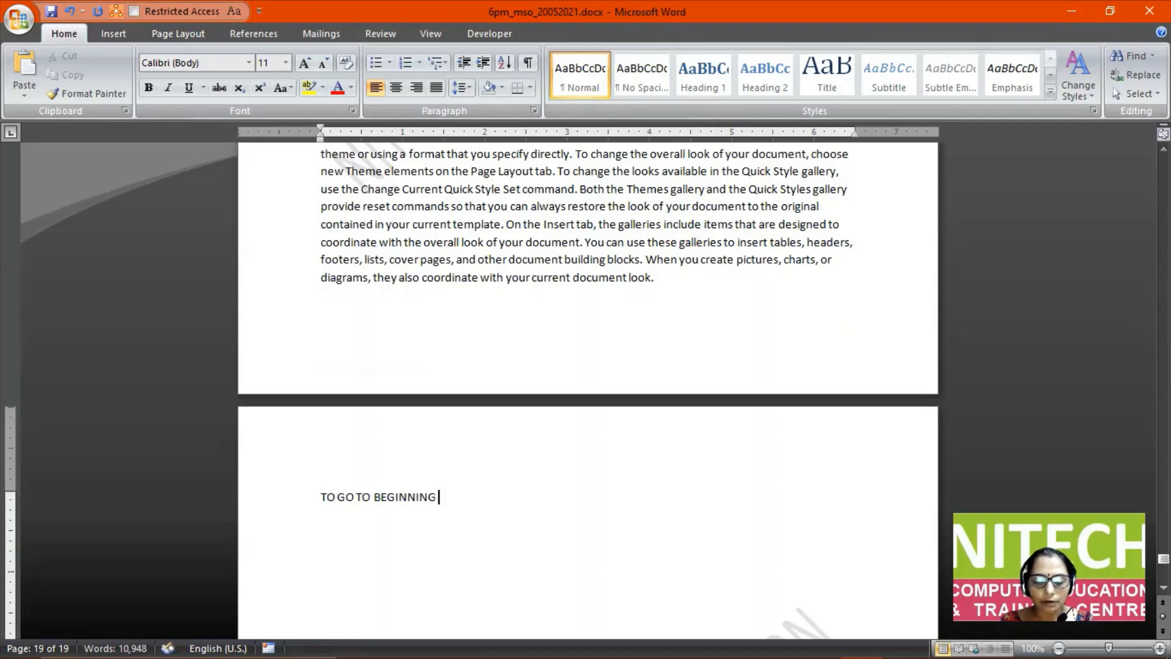
text(OF NE)
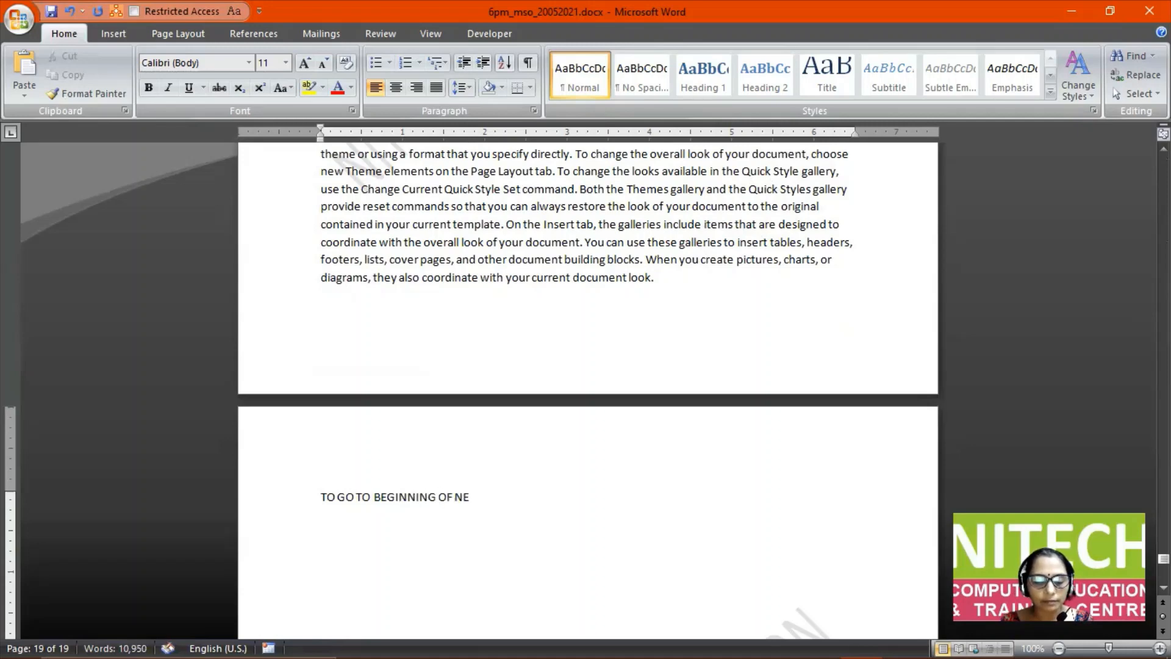
text(XT PARA)
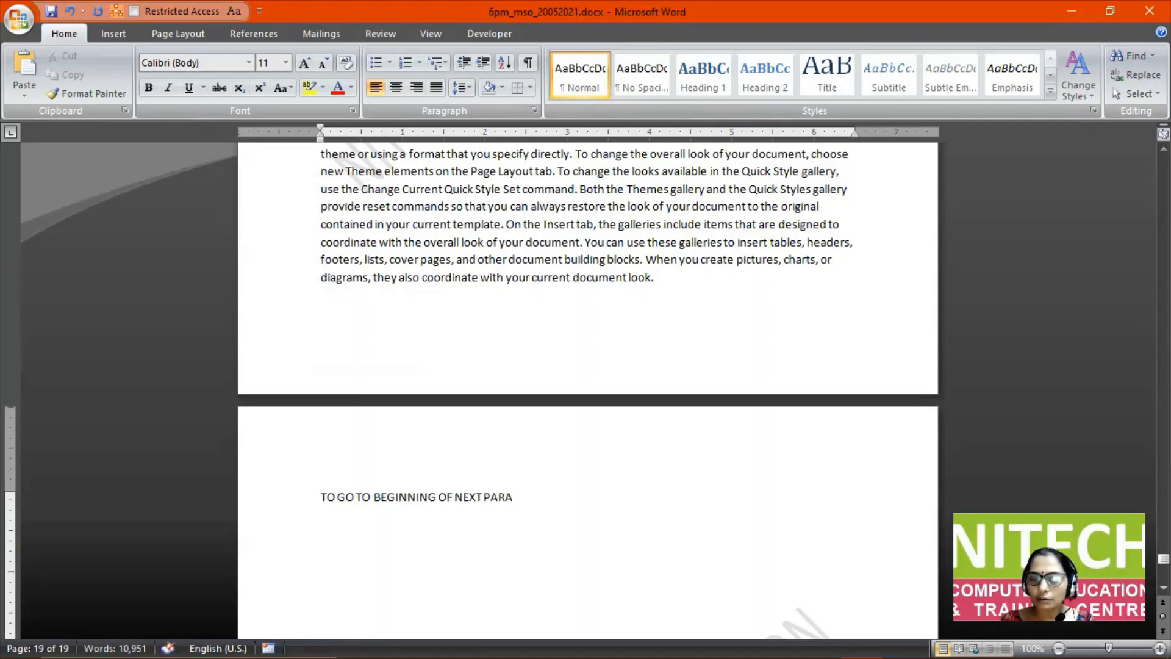
Duplicate the "TO GO TO BEGINNING OF NEXT PARA" line directly below itself.
key(shift+Home)
key(ctrl+c)
key(Right)
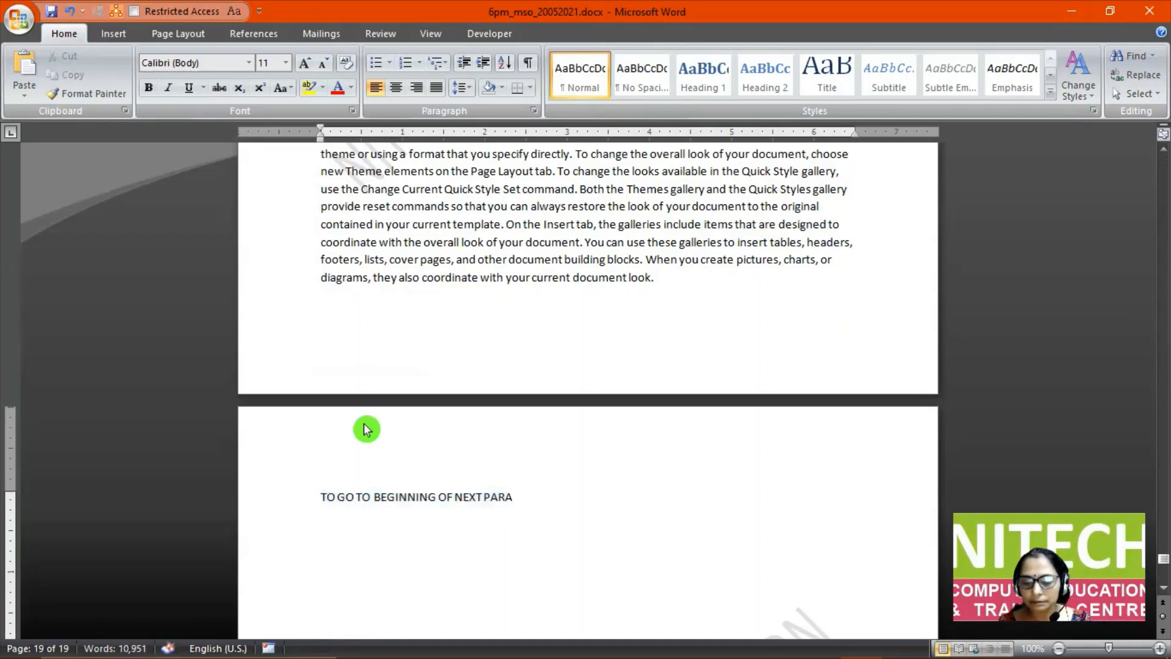
key(ctrl+v)
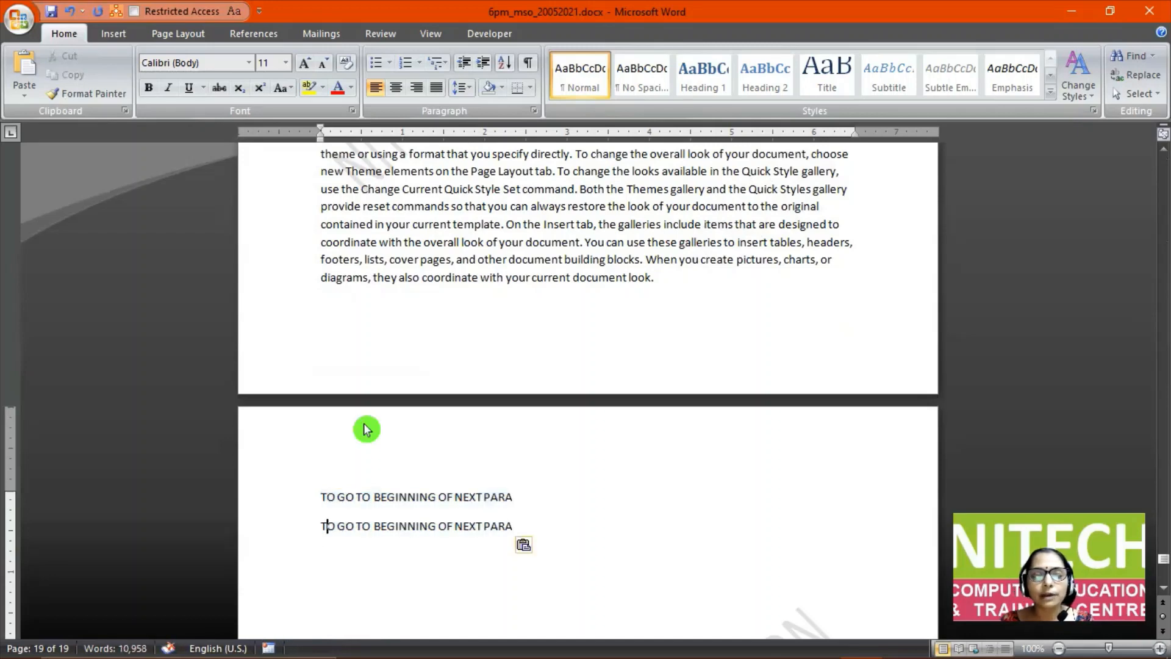
Replace the word "NEXT" with "PREVIOUS" in the second line on the last page.
key(ctrl+Right)
key(ctrl+Right)
key(ctrl+Right)
key(ctrl+Right)
key(ctrl+Right)
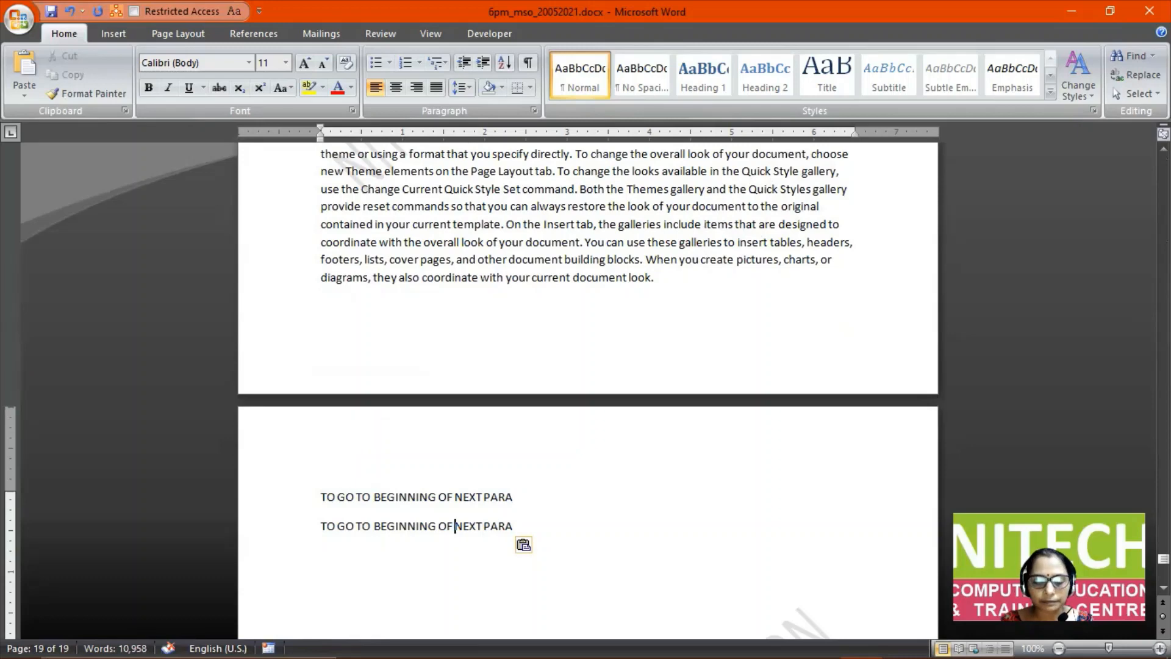
text(PREVIOUS)
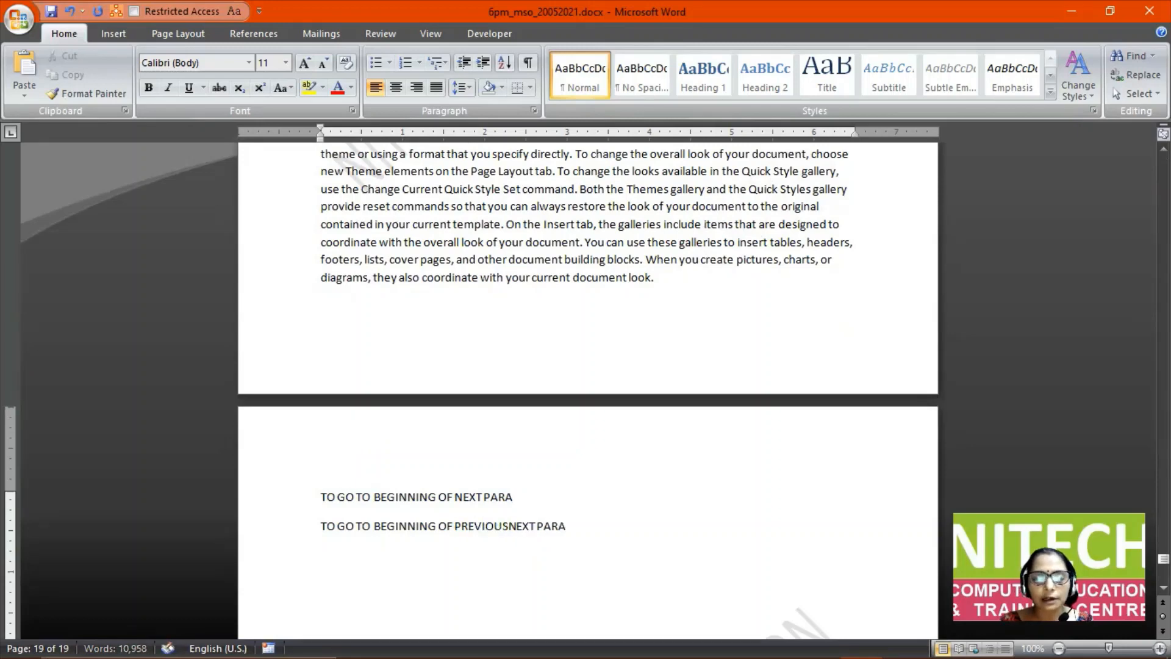
key(Delete)
key(Delete)
key(Delete)
key(Delete)
Append an arrow symbol and "Ctrl+Down" to the end of the NEXT PARA line.
key(Up)
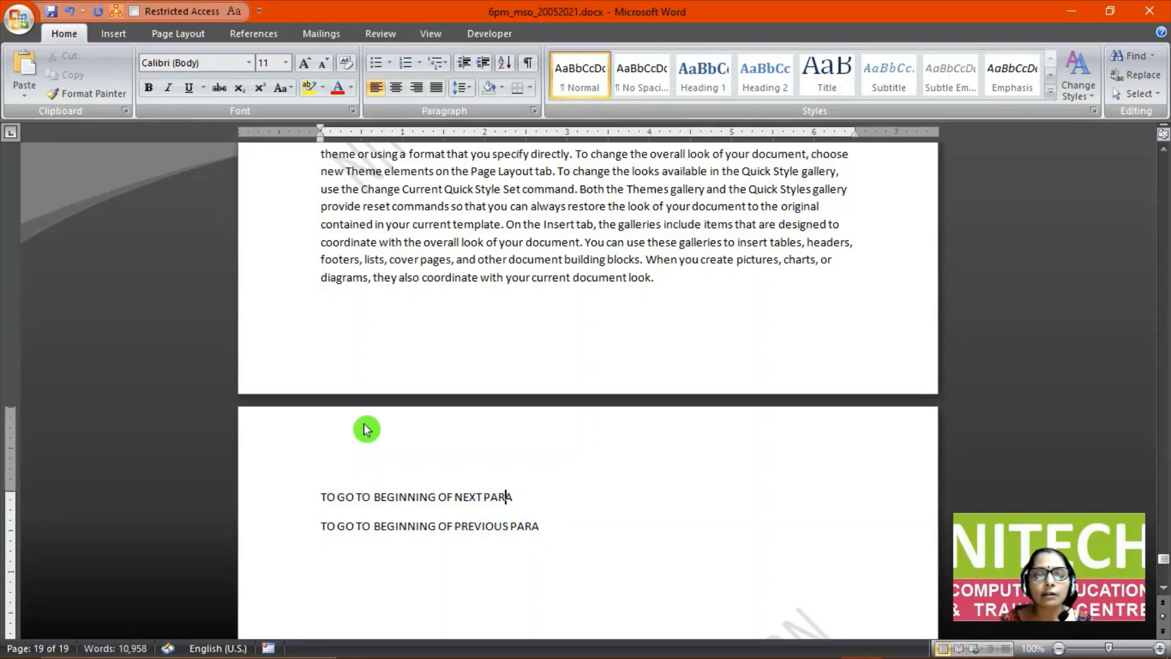
key(End)
text(-->)
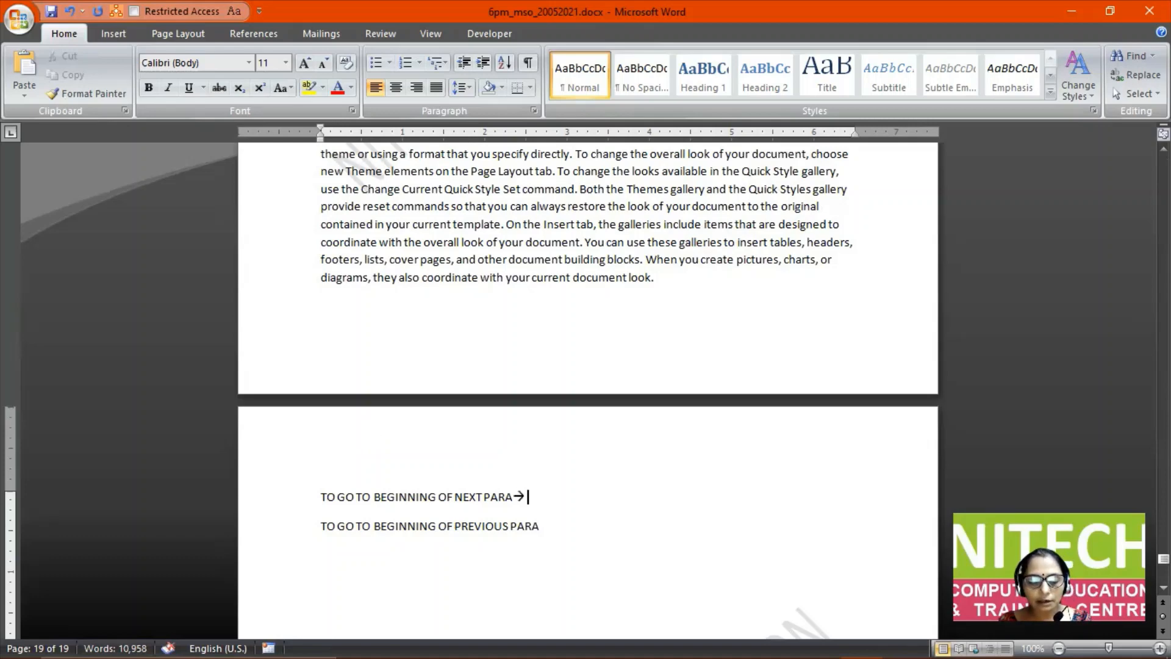
text( Ctrl)
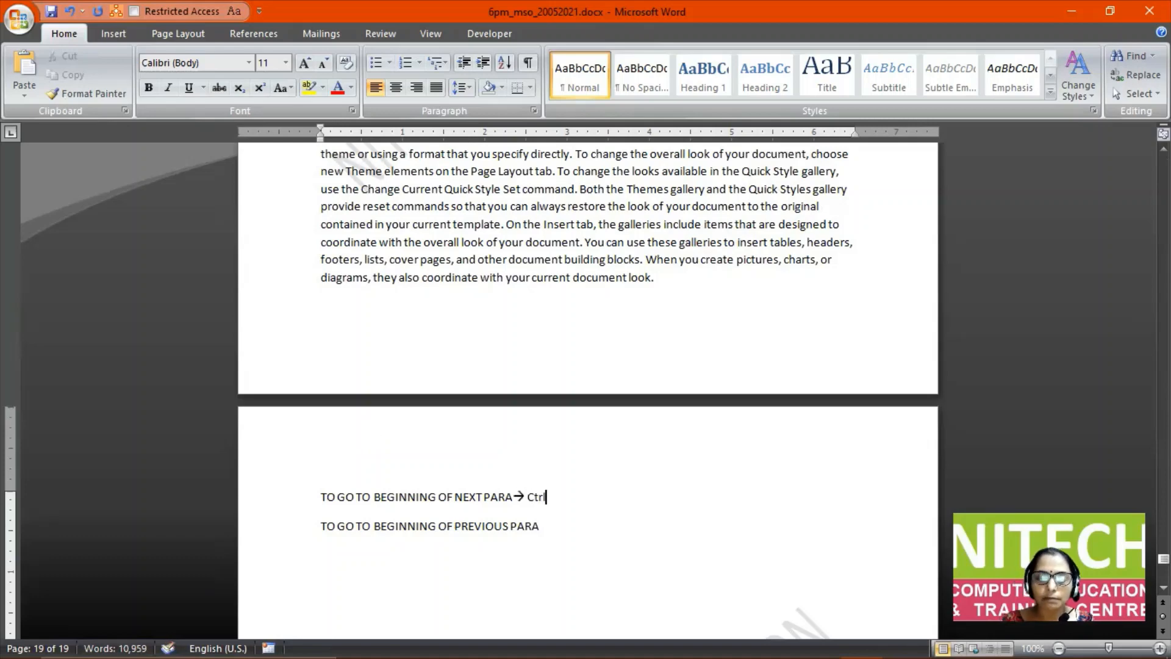
text(+)
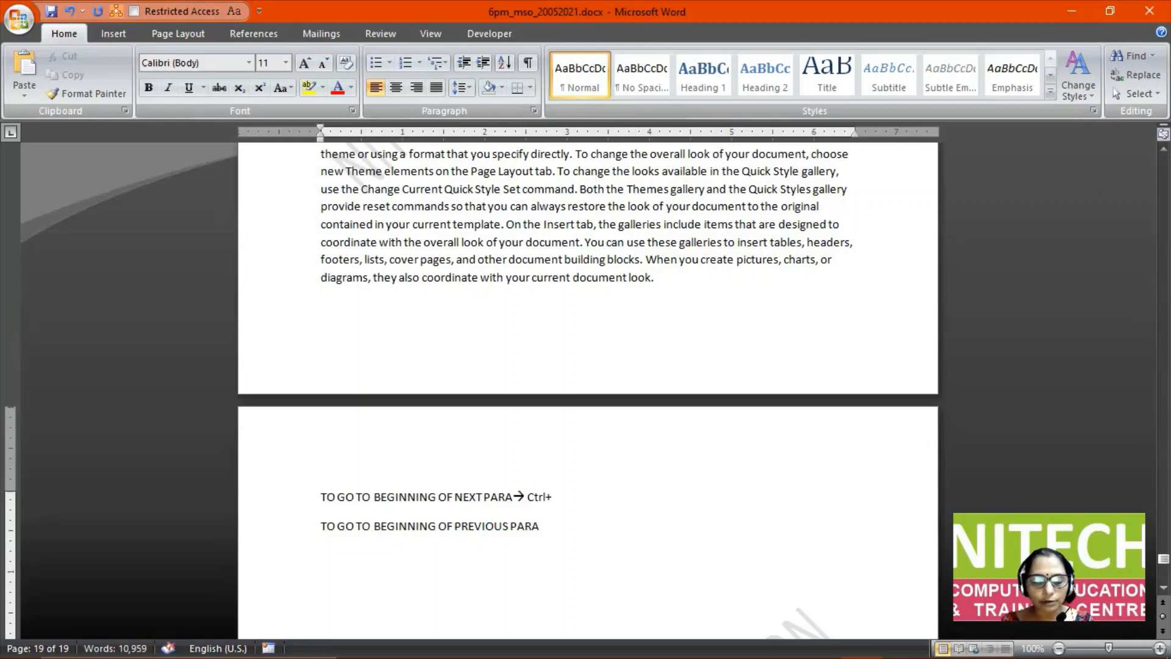
text(d)
key(BackSpace)
text(Down)
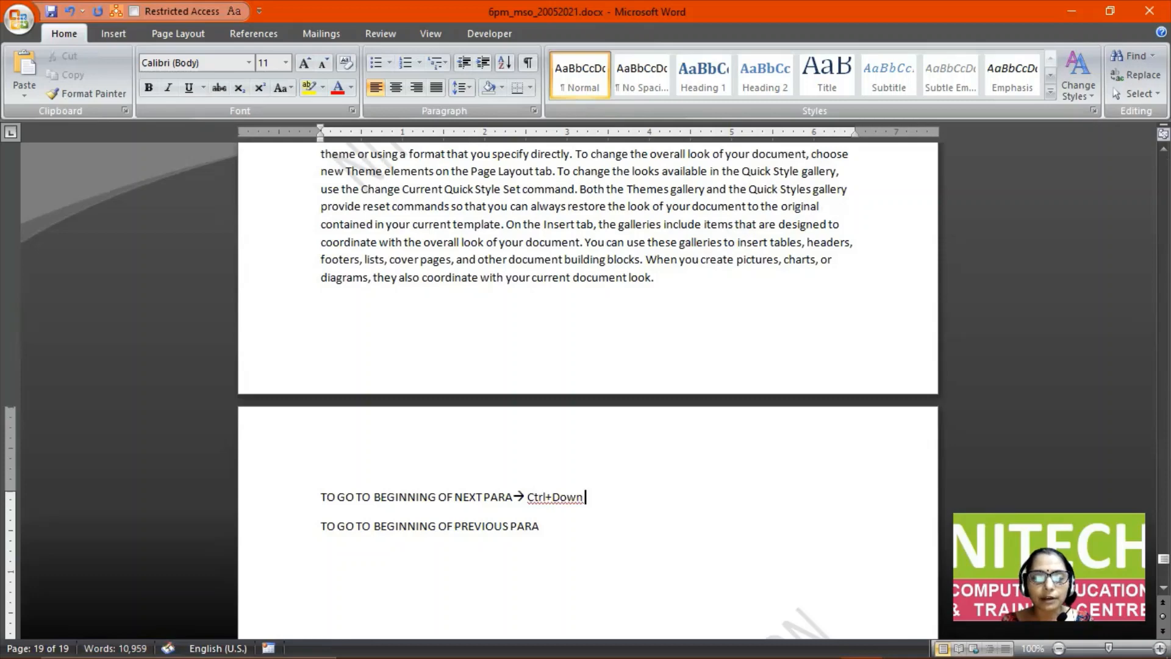
Put spaces around the plus sign in the NEXT PARA line and finish it so it reads "Ctrl + Down Arrow Key".
key(Left)
key(Left)
key(Left)
key(Left)
key(Left)
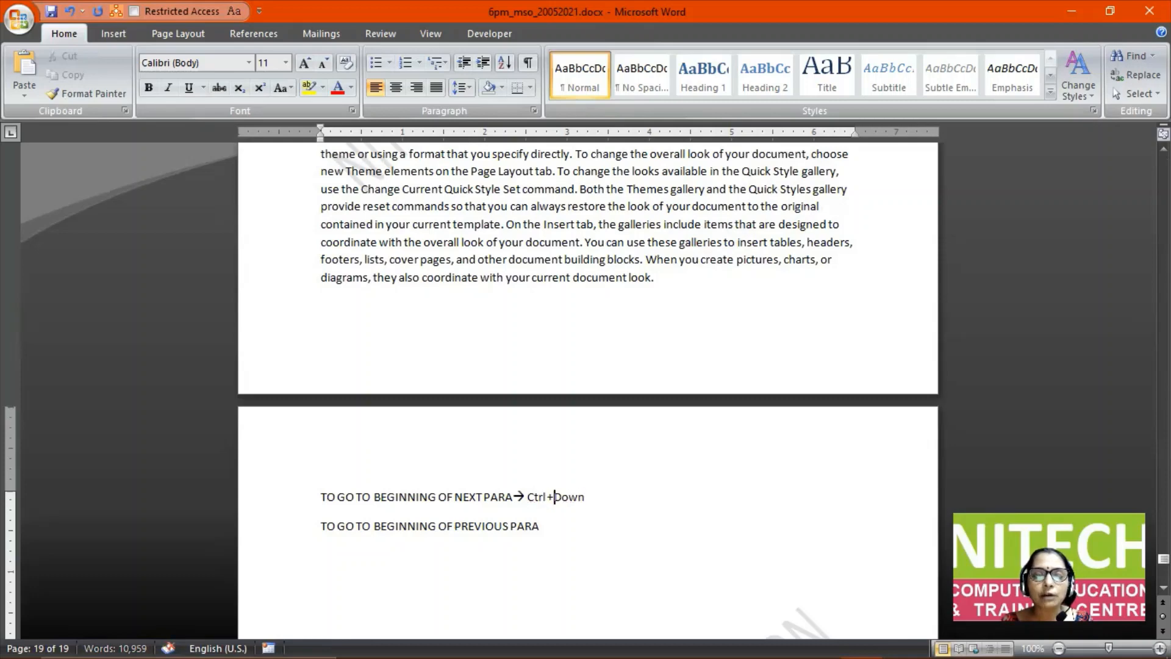
key(Right)
key(End)
text(A)
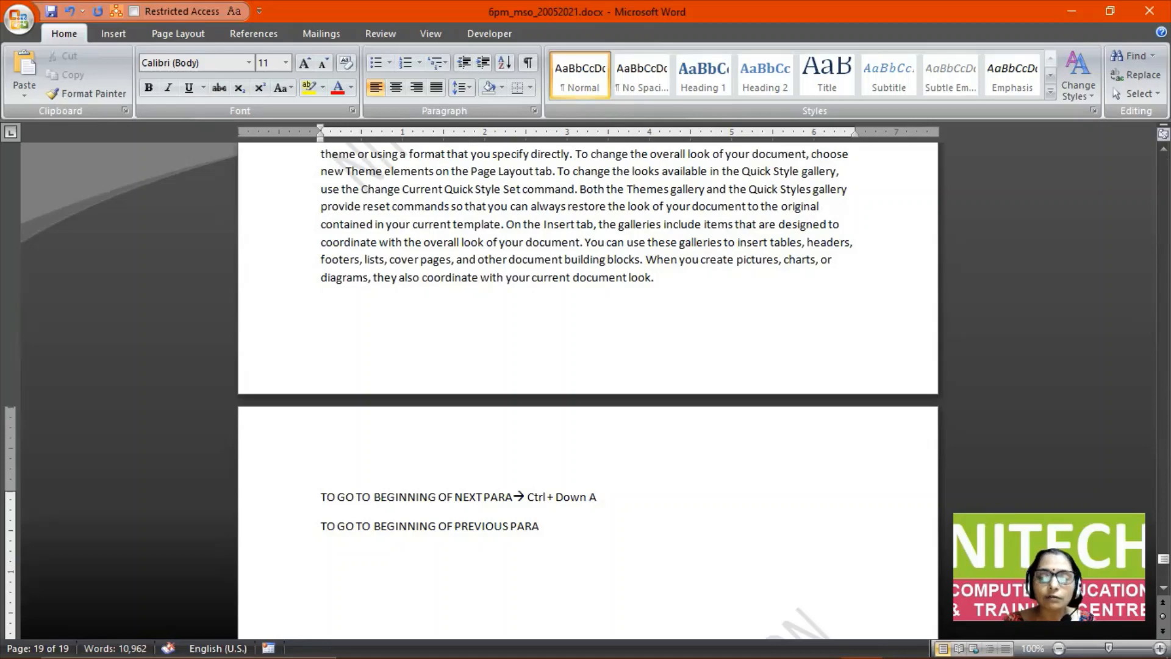
text(rr)
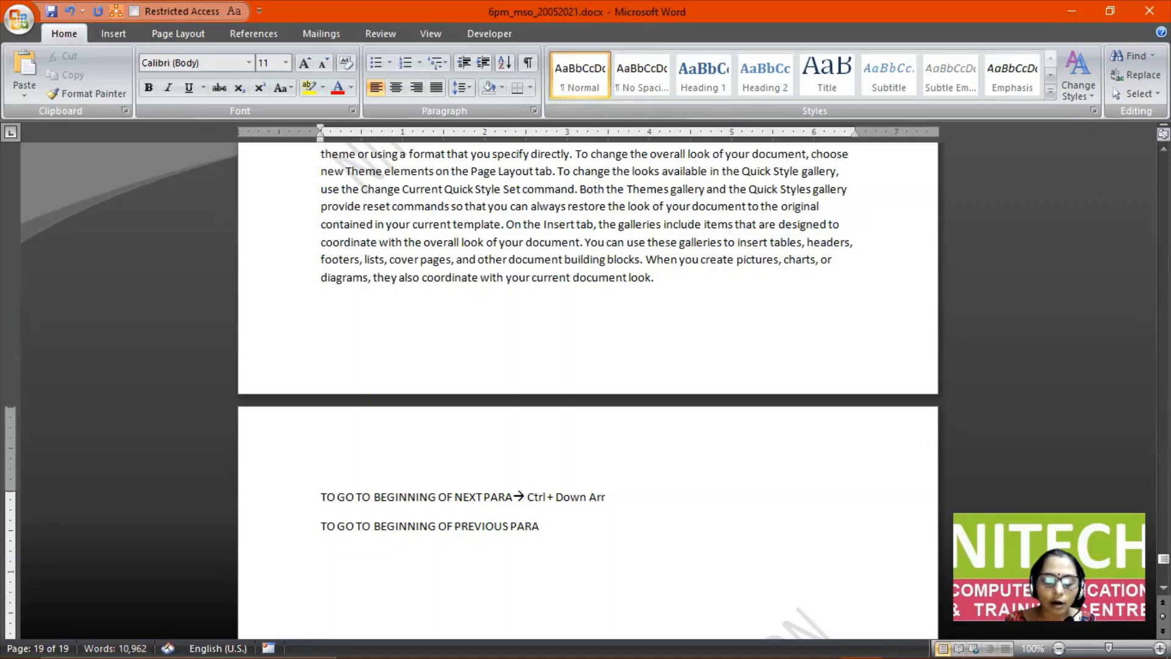
text(ow )
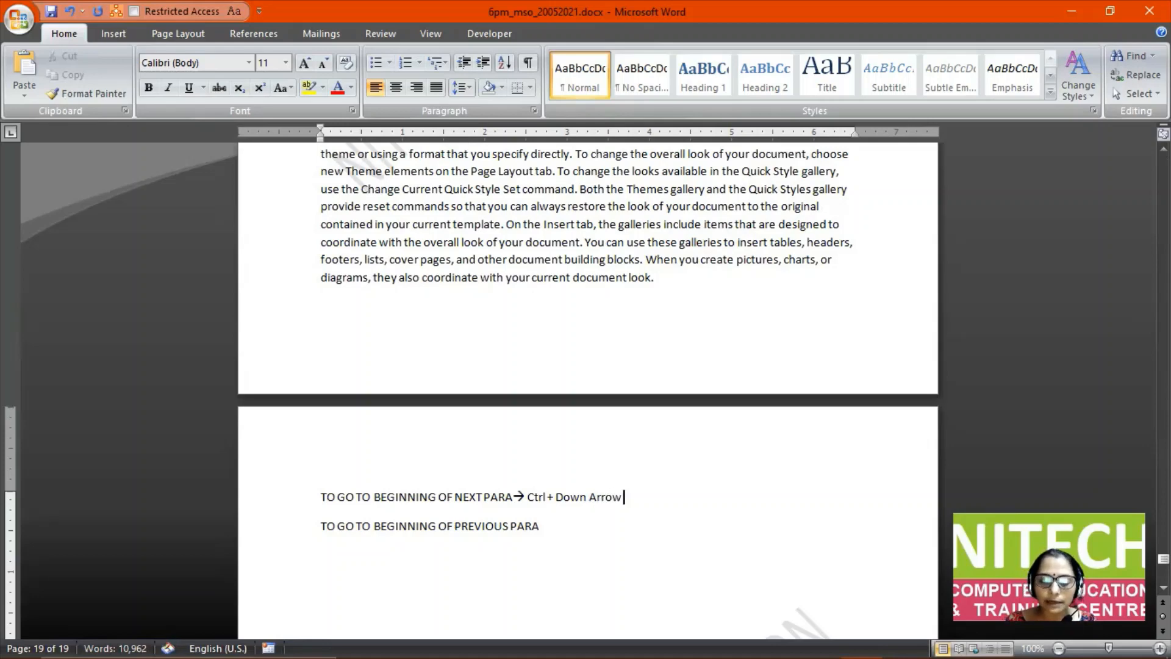
text(Key)
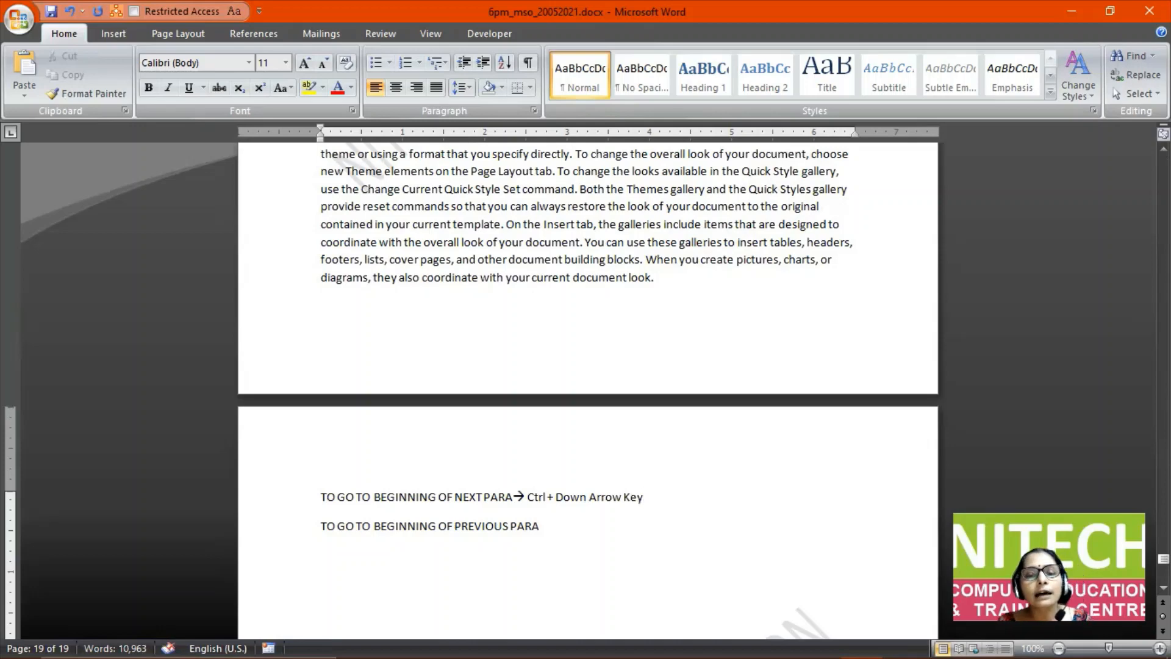
Copy the arrow symbol and "Ctrl + Down Arrow Key" from the NEXT PARA line to the end of the PREVIOUS PARA line.
key(ctrl+shift+Left)
key(ctrl+shift+Left)
key(ctrl+shift+Left)
key(ctrl+shift+Left)
key(ctrl+shift+Left)
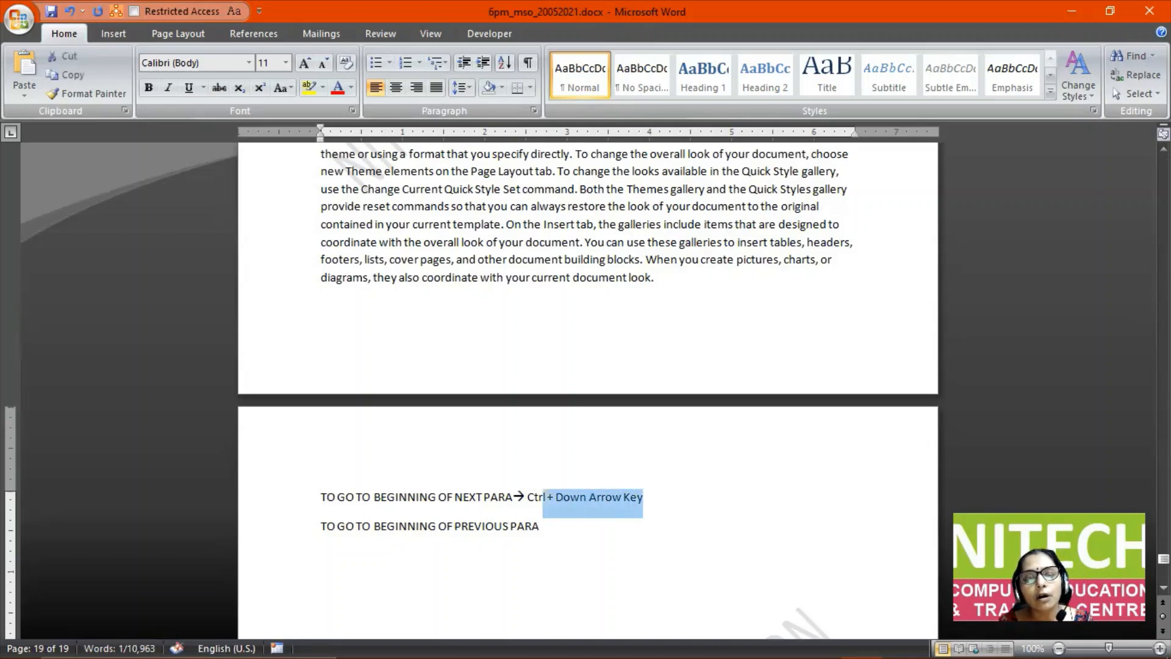
key(ctrl+shift+Left)
key(ctrl+c)
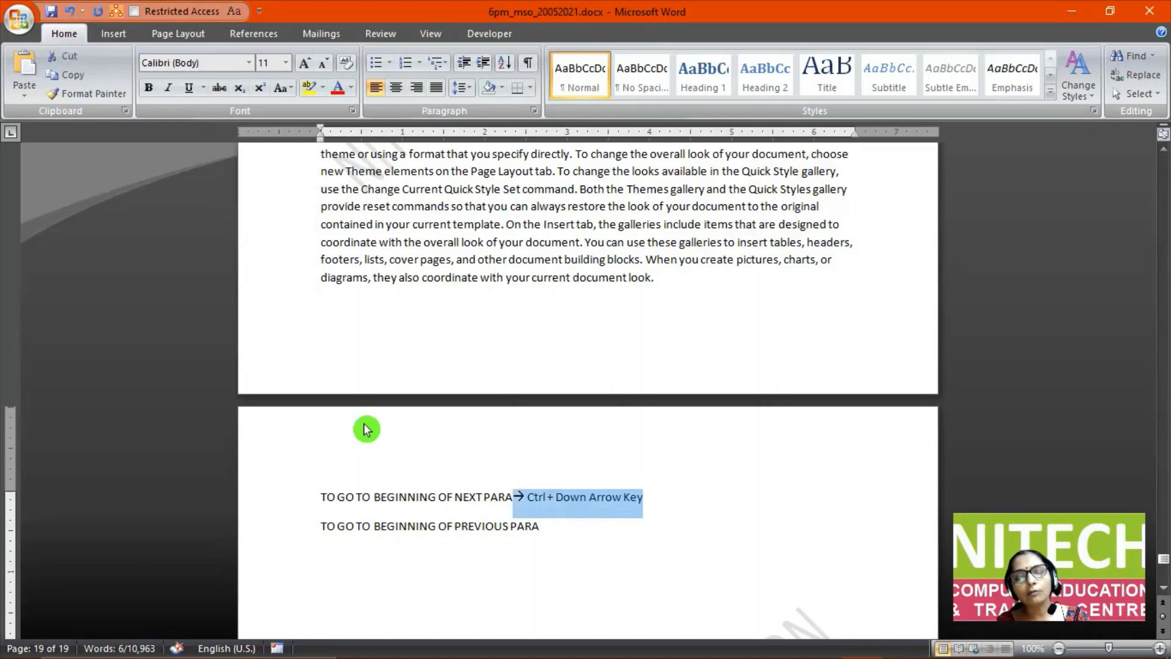
key(Down)
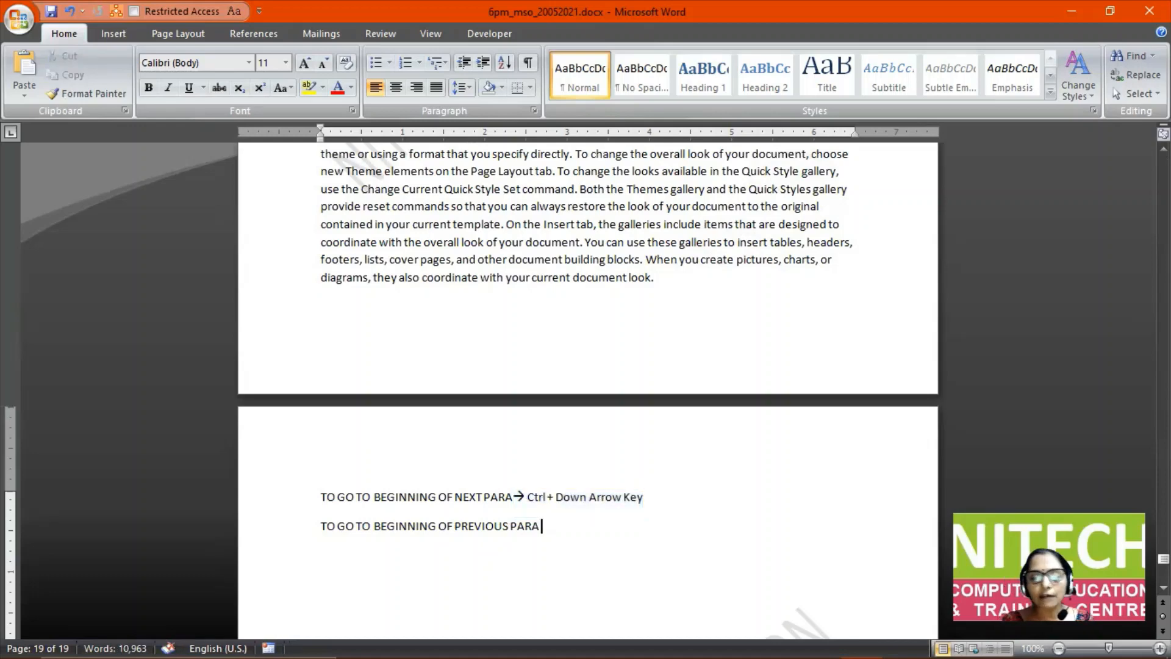
key(ctrl+v)
Replace the word "Down" with "Up" in the PREVIOUS PARA line so its shortcut reads "Ctrl + Up Arrow Key".
key(Left)
key(Left)
key(Left)
key(Left)
key(Left)
key(Left)
key(Left)
key(Left)
key(Left)
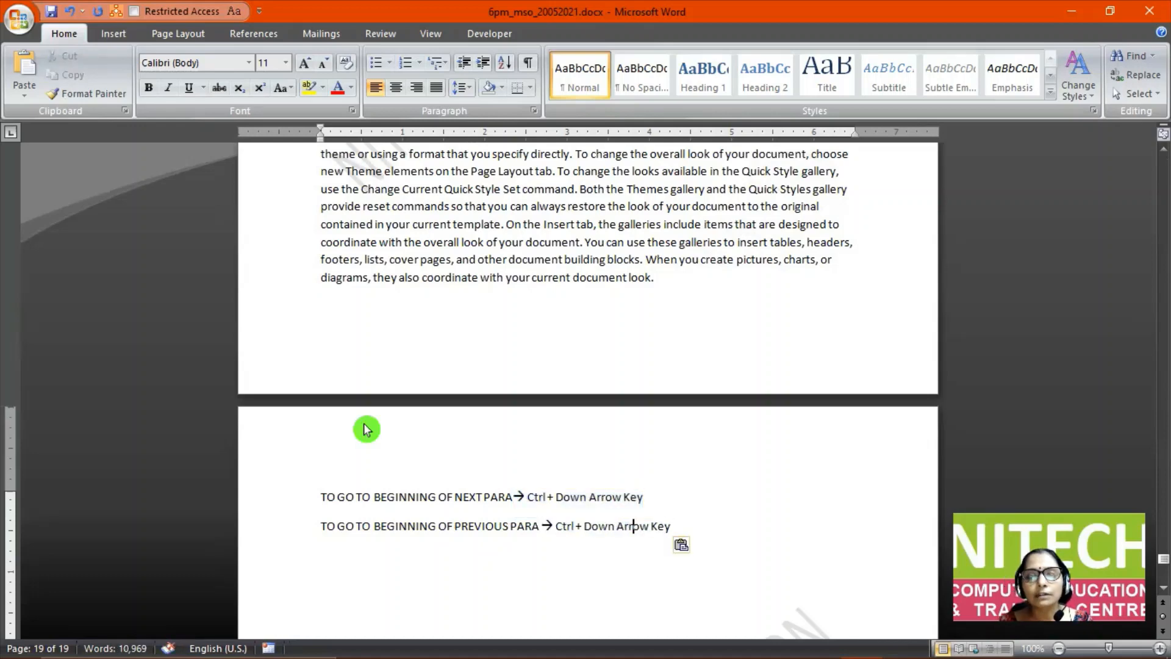
key(BackSpace)
key(BackSpace)
key(BackSpace)
key(BackSpace)
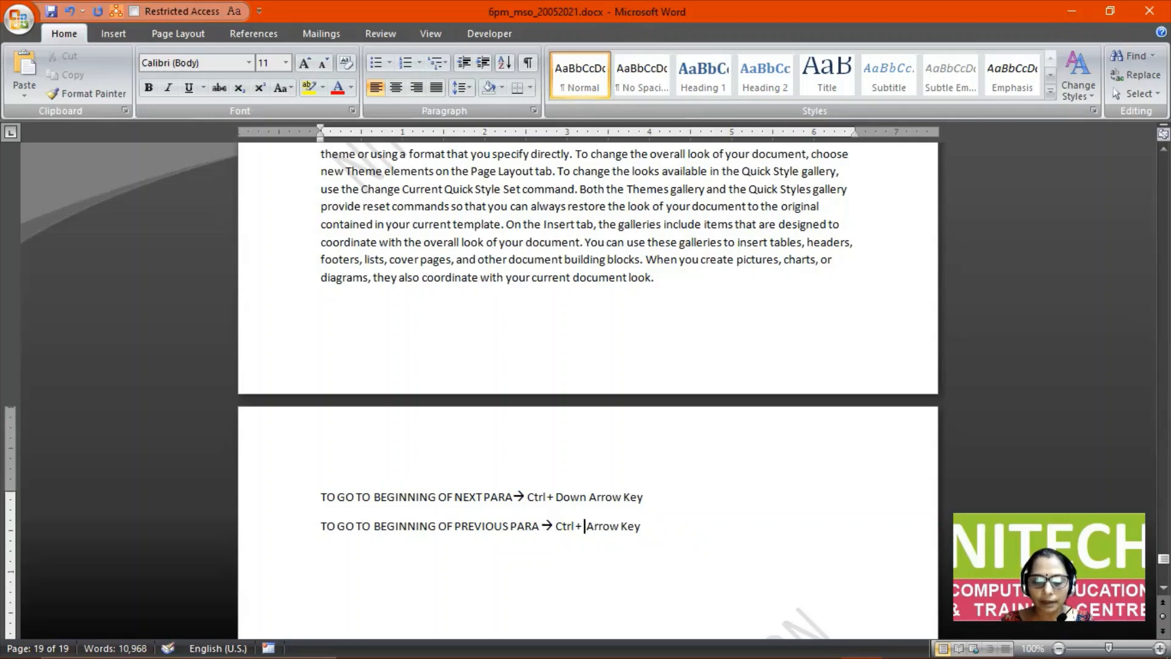
text(Up)
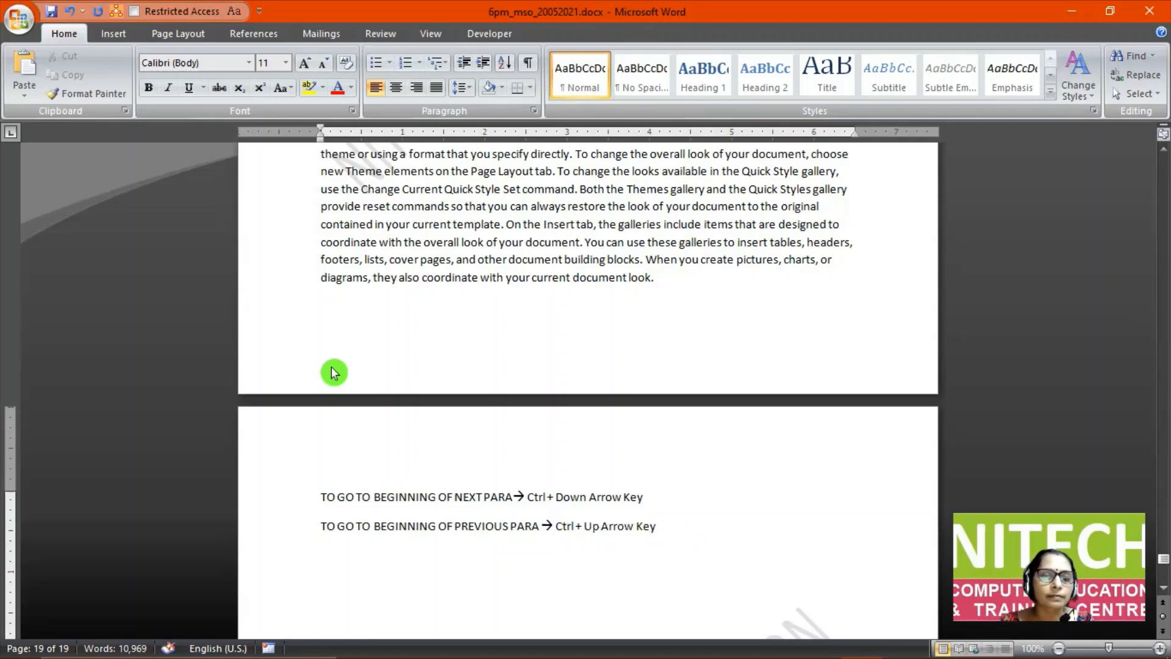
Place the insertion point at the start of the last paragraph on page 18 and move it upward one paragraph at a time.
scroll(331, 368, up, 2)
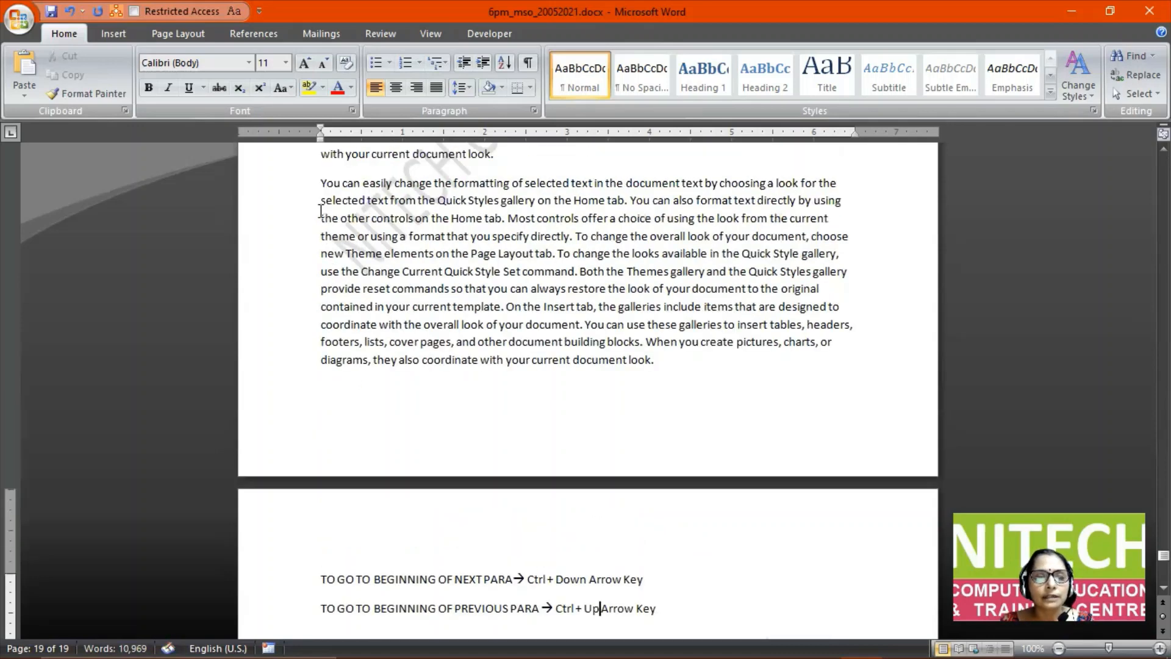
click(321, 186)
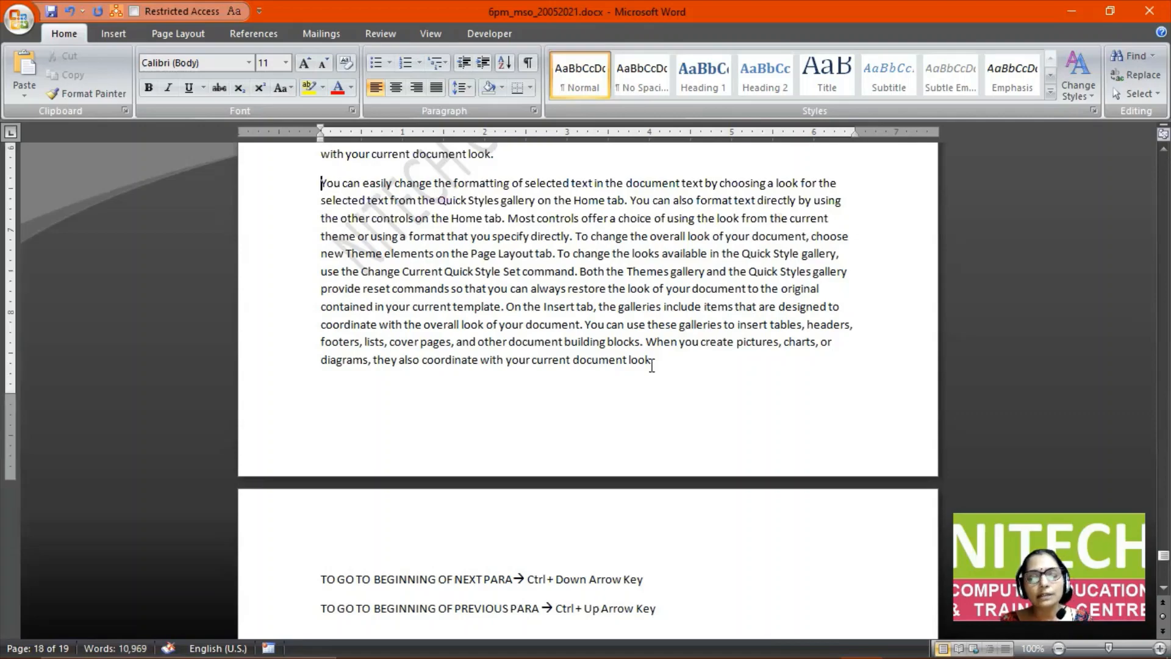
key(ctrl+Up)
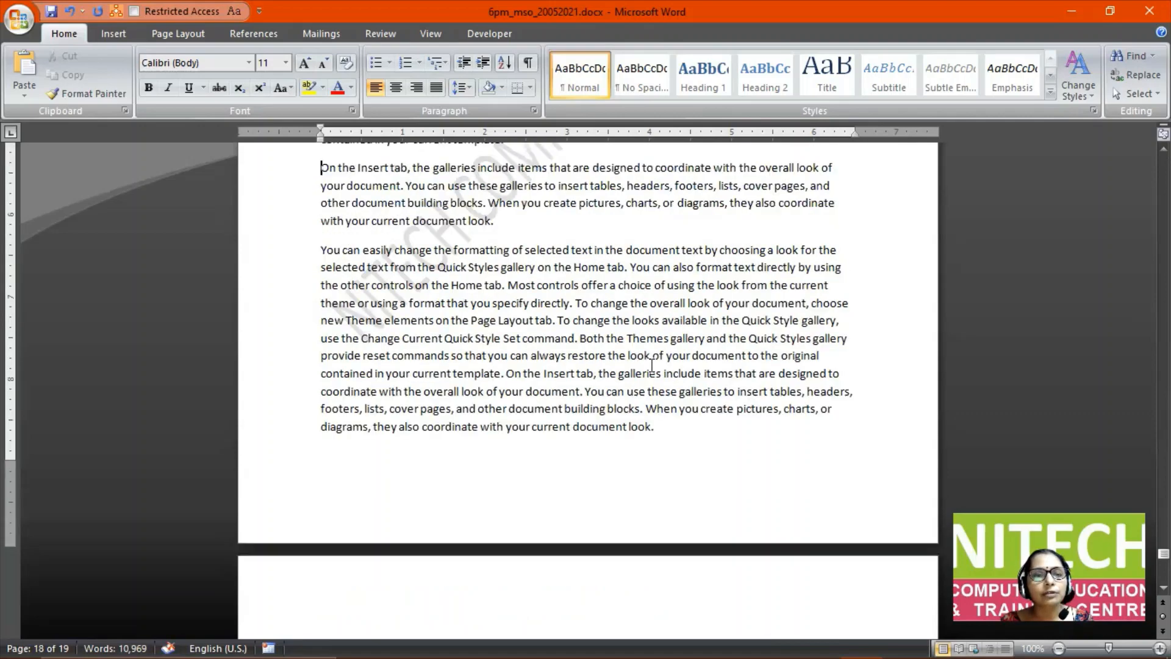
key(alt+shift+Down)
key(alt+shift+Down)
key(ctrl+Up)
key(ctrl+Up)
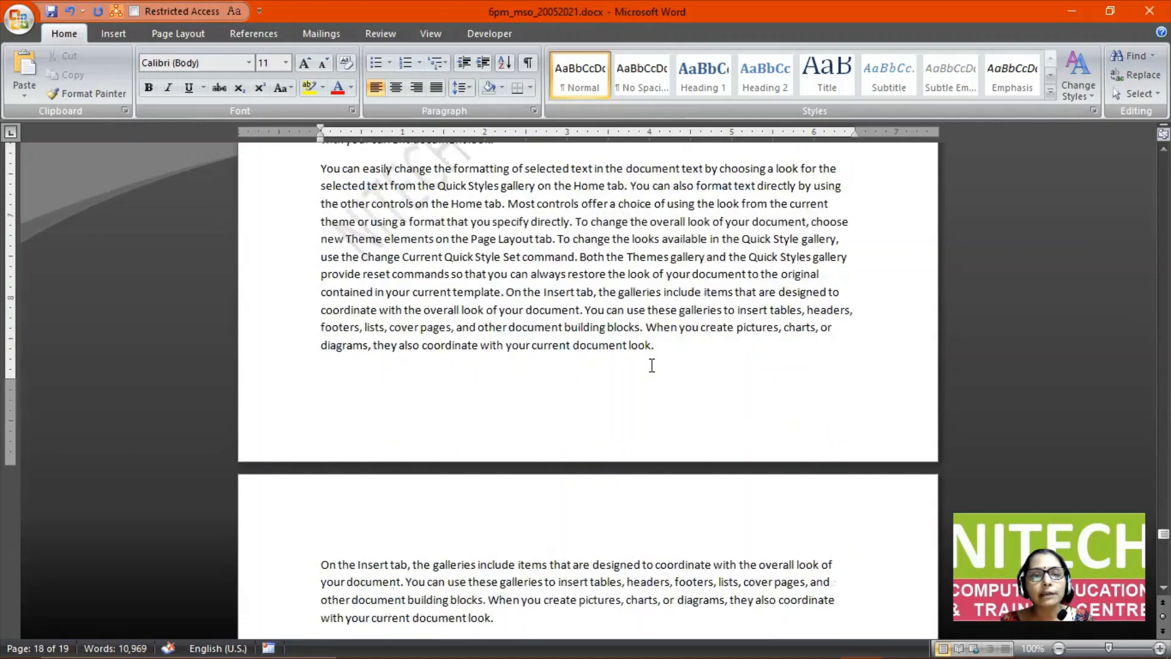
Move the insertion point down paragraph by paragraph to the PREVIOUS PARA line on the last page and place it at the line's end.
key(alt+shift+Down)
key(alt+shift+Down)
key(alt+shift+Down)
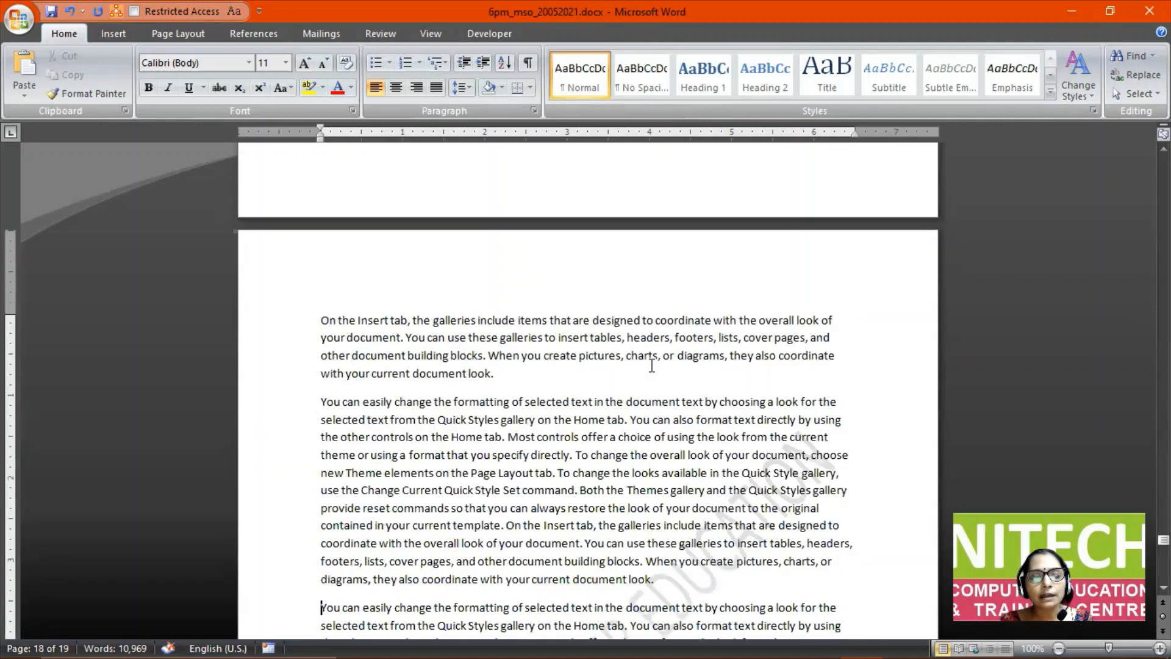
key(ctrl+Down)
key(ctrl+Down)
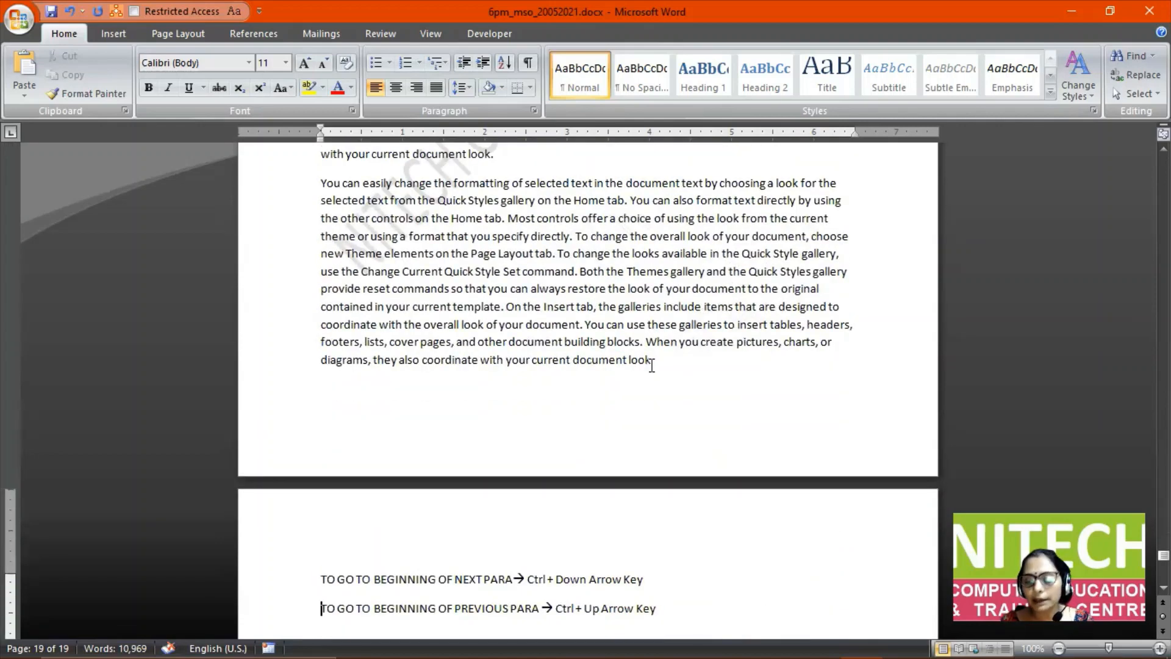
key(End)
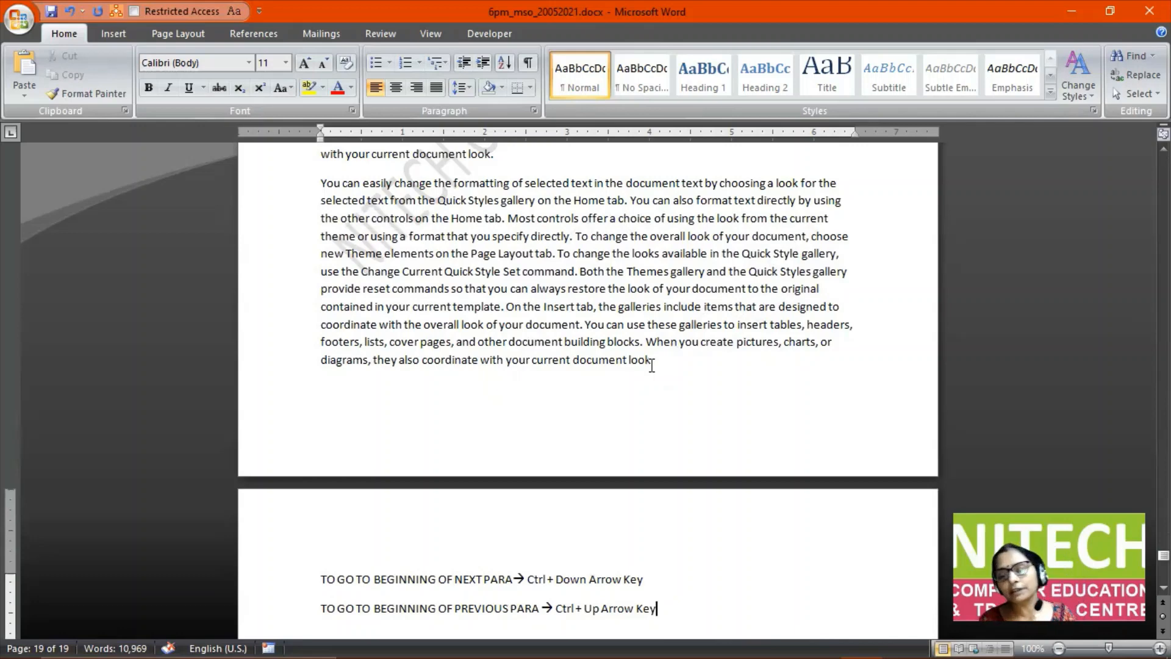
Return to the beginning of the document and put the insertion point in the first paragraph on page 1.
key(ctrl+Home)
click(684, 196)
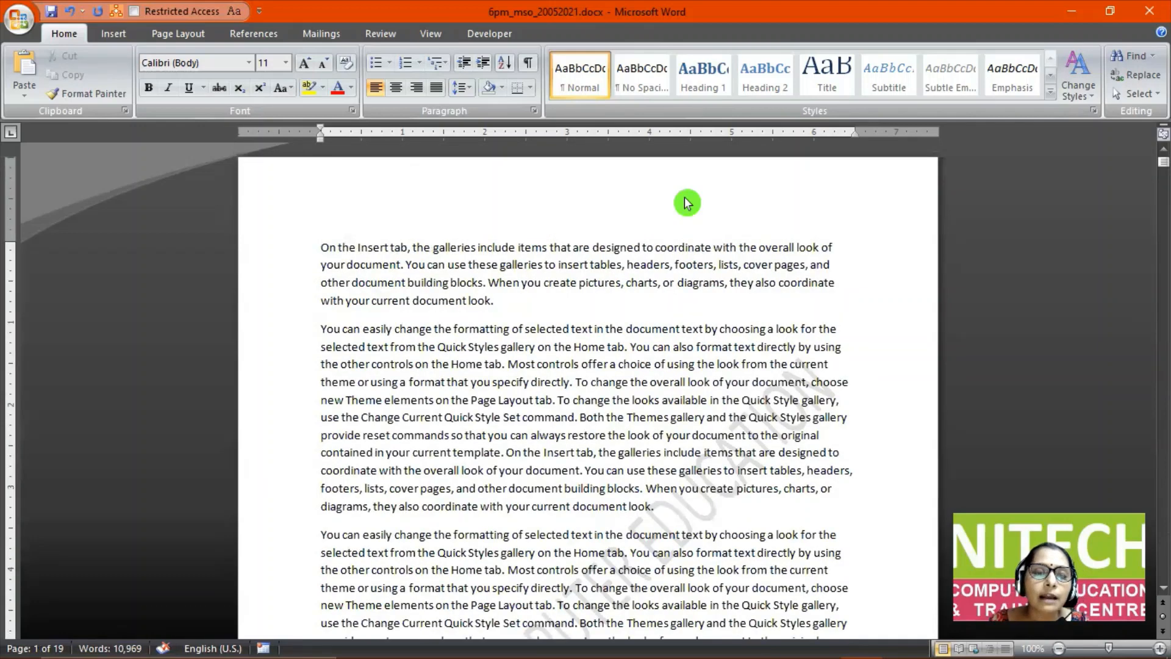
click(547, 309)
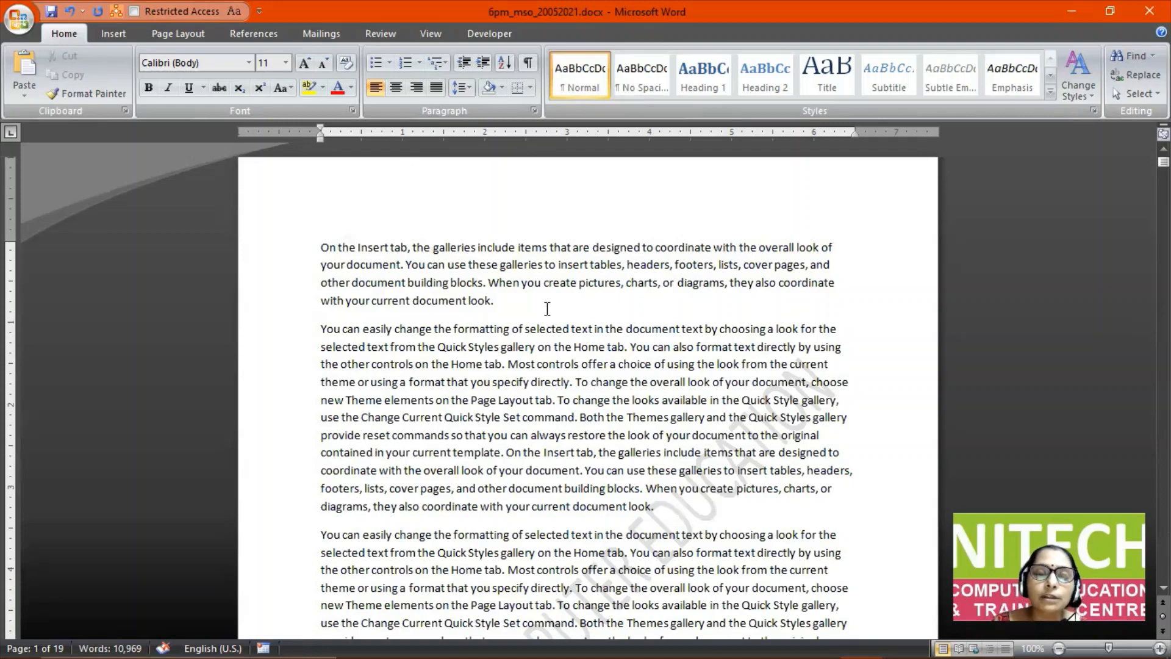
Place the insertion point at the beginning of page 2, and then at the beginning of page 3.
scroll(547, 309, down, 8)
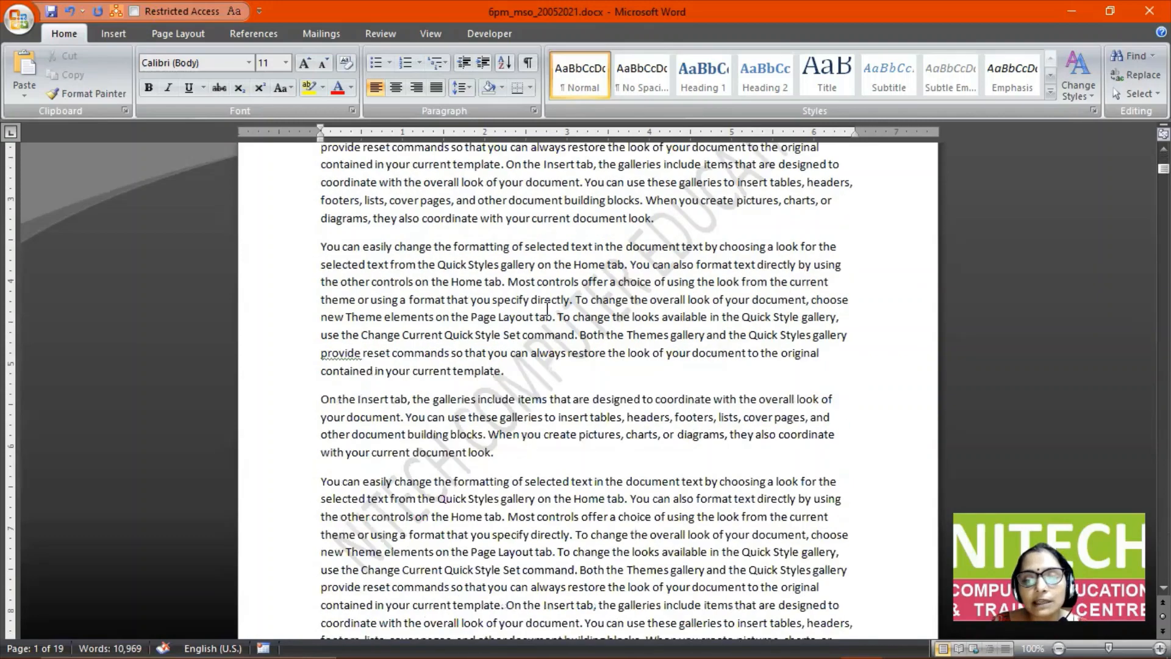
scroll(546, 314, down, 6)
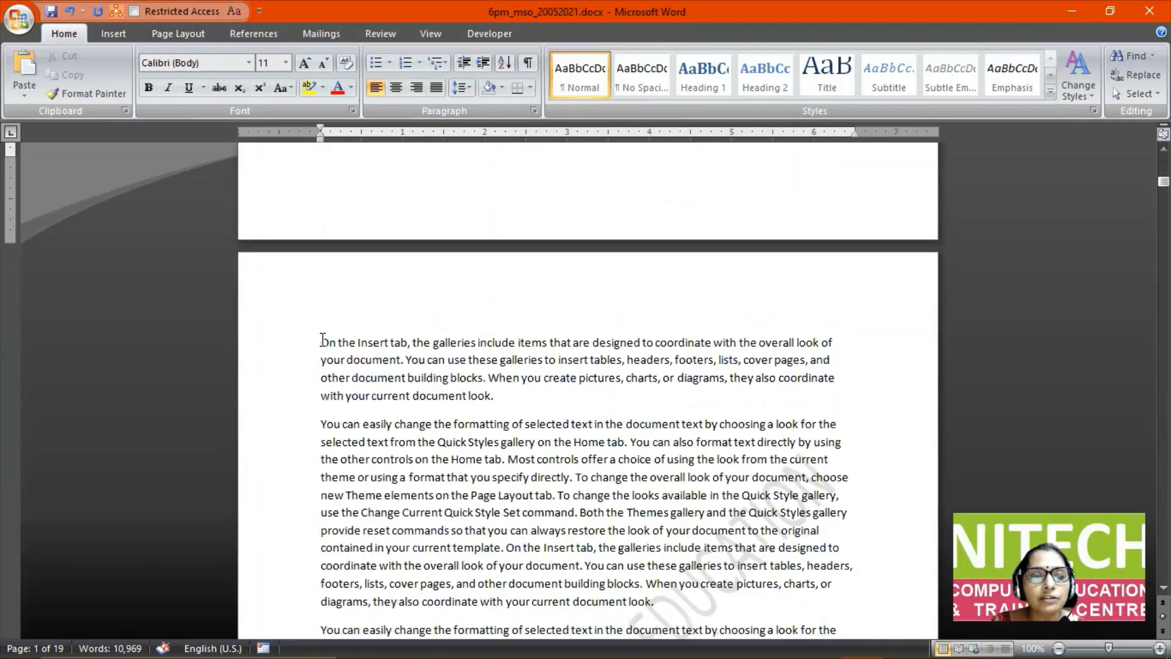
click(322, 342)
scroll(530, 407, down, 19)
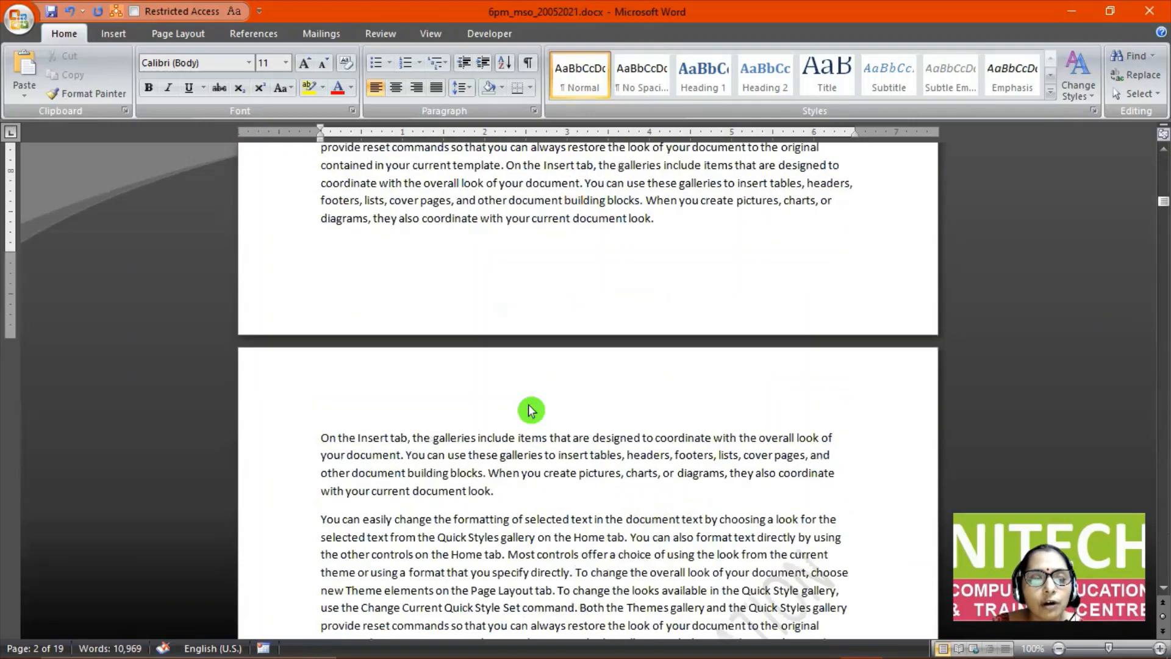
click(322, 232)
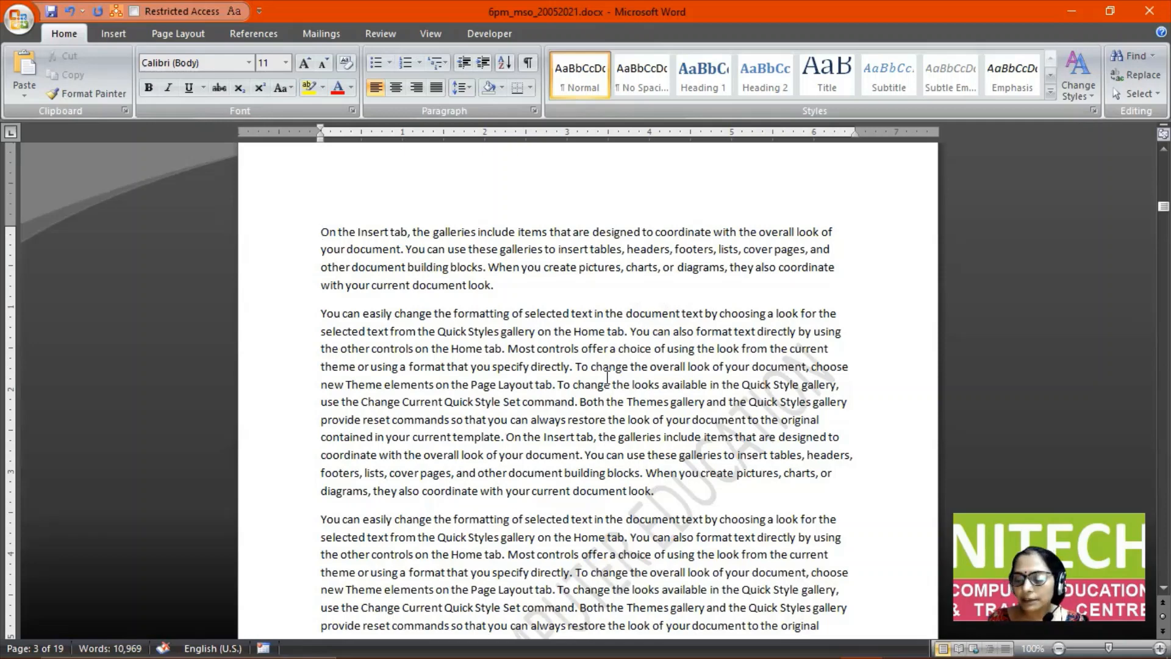
Jump forward from page 3 to the beginning of each following page, one page at a time, up to page 11.
scroll(607, 376, up, 1)
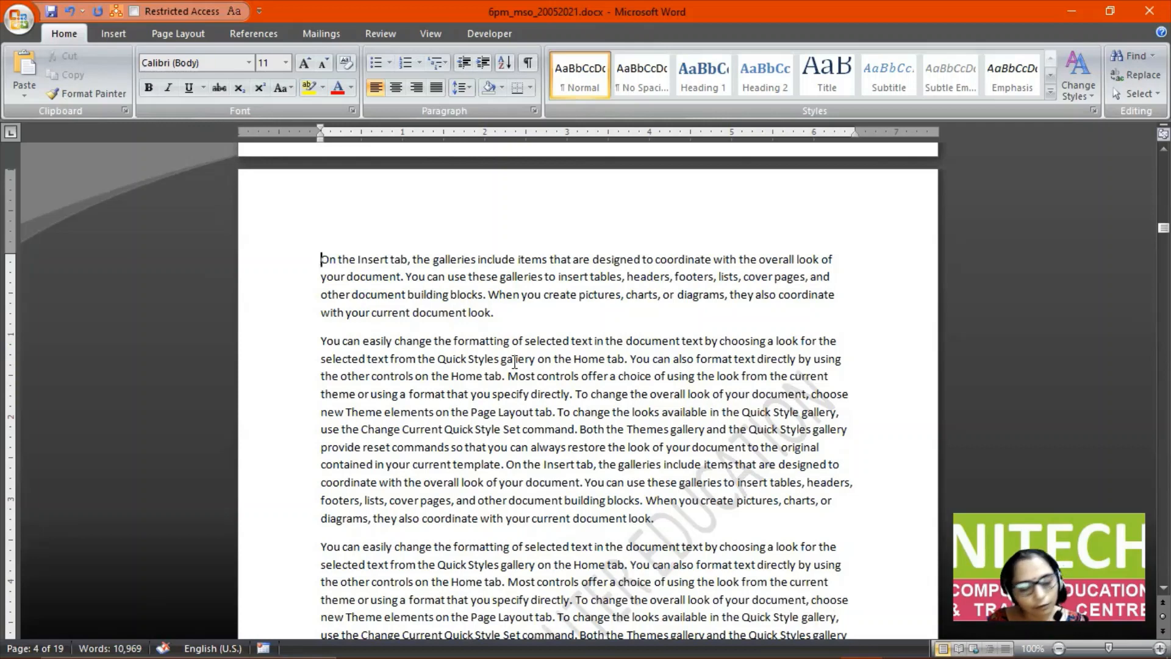
key(ctrl+Page_Down)
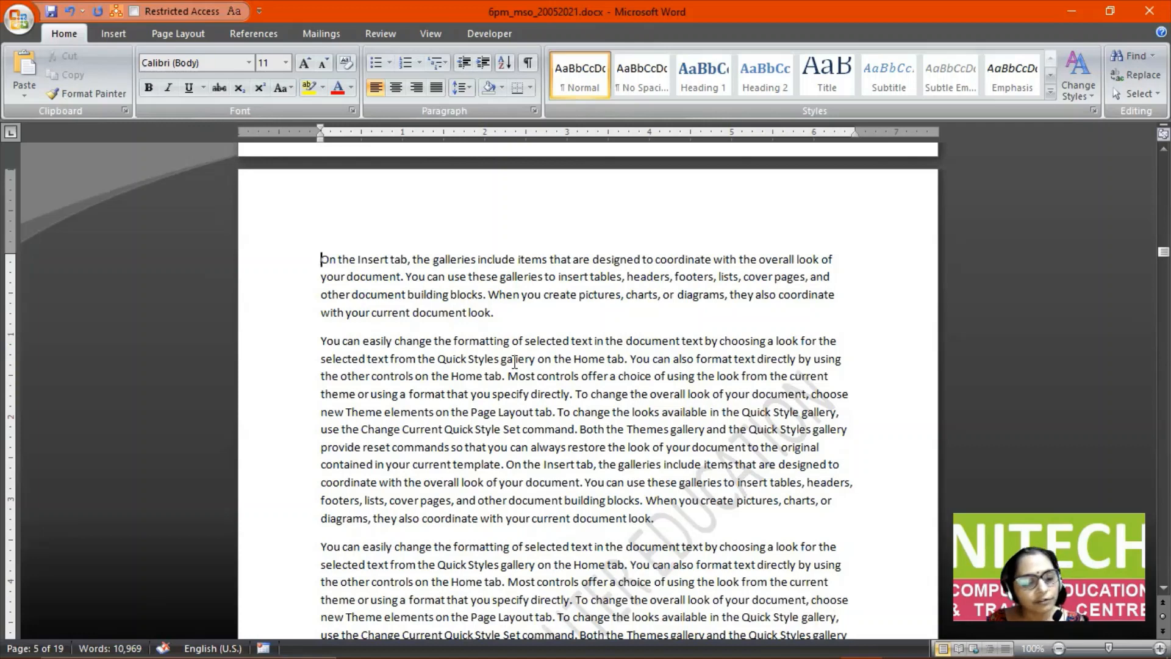
key(ctrl+Page_Down)
key(ctrl+Page_Down)
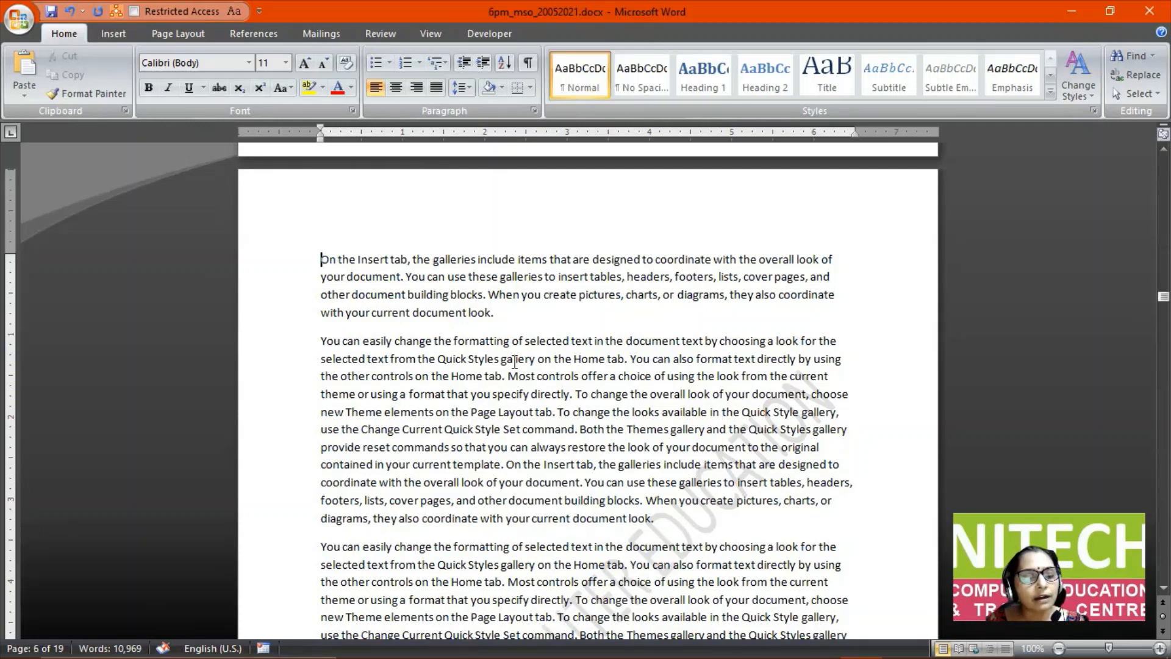
key(ctrl+Page_Down)
key(ctrl+Page_Down)
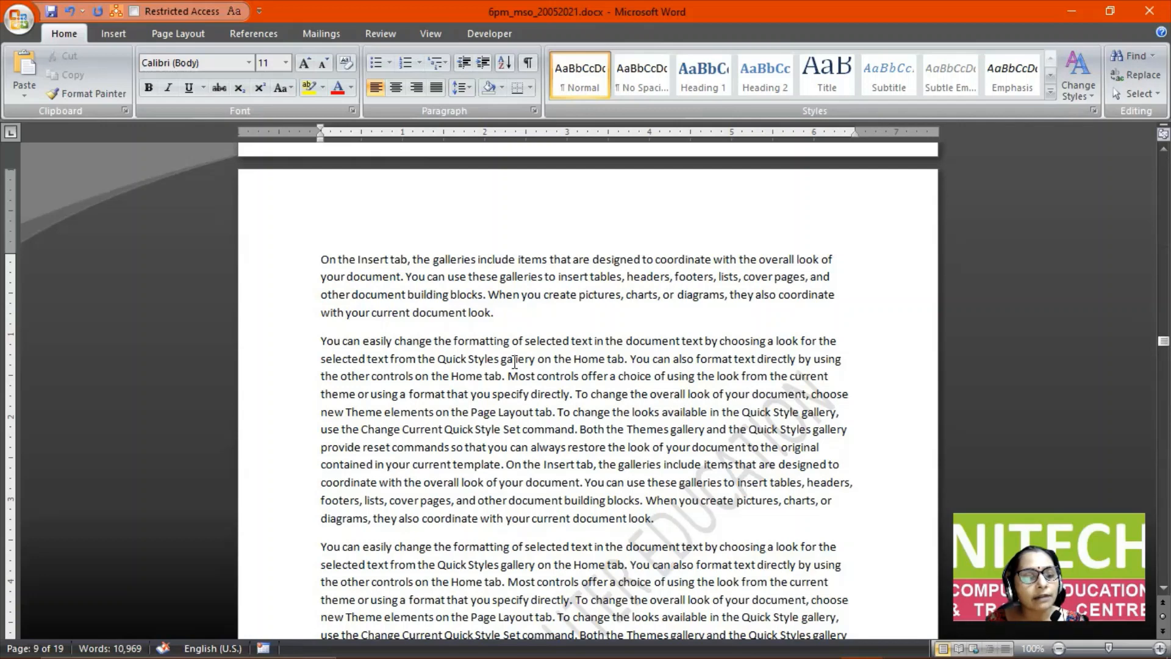
key(ctrl+Page_Down)
key(ctrl+Page_Down)
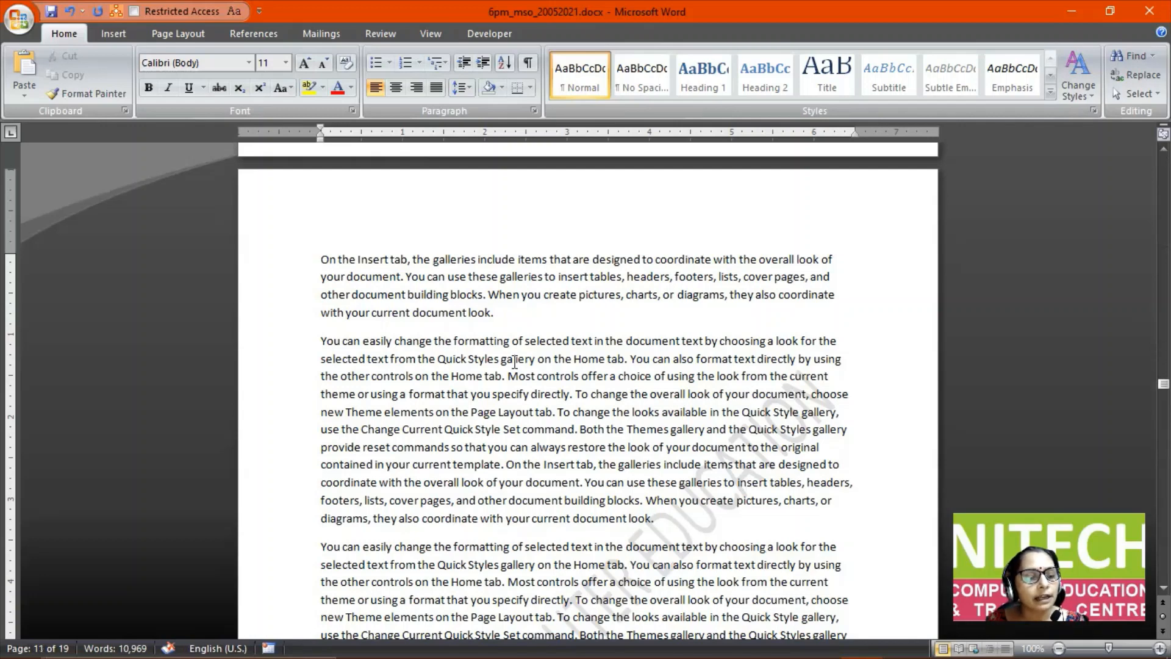
Jump between the beginnings of neighbouring pages, forward to page 12 and back to page 8, and return to the document's end.
key(ctrl+Page_Down)
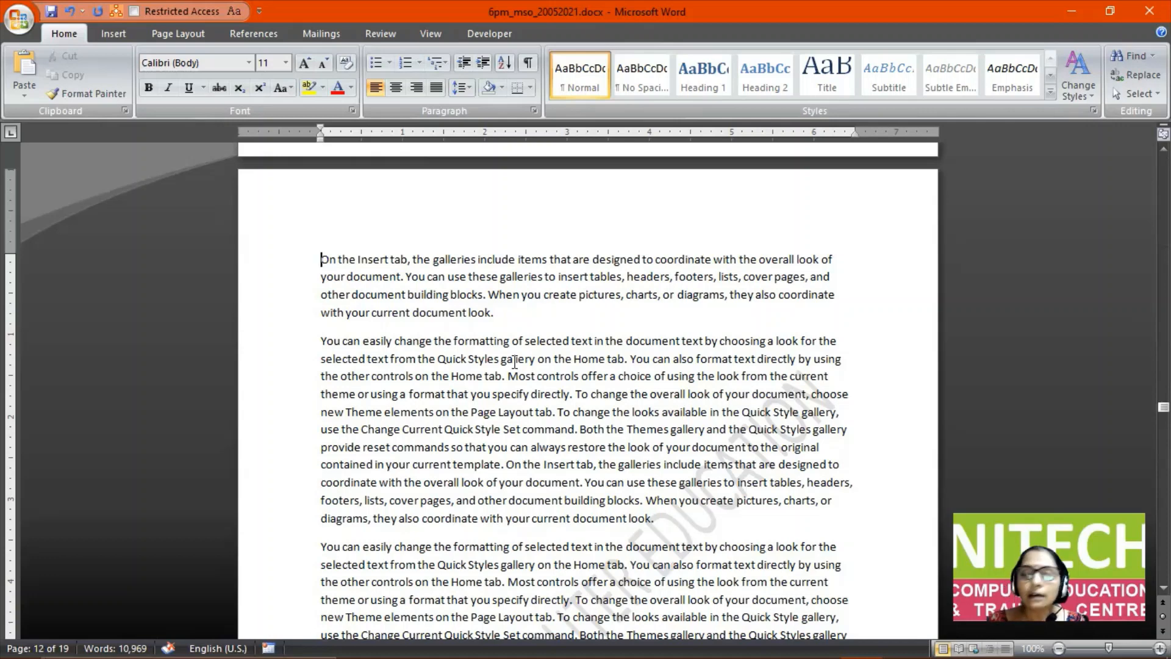
key(ctrl+Page_Up)
key(ctrl+Page_Up)
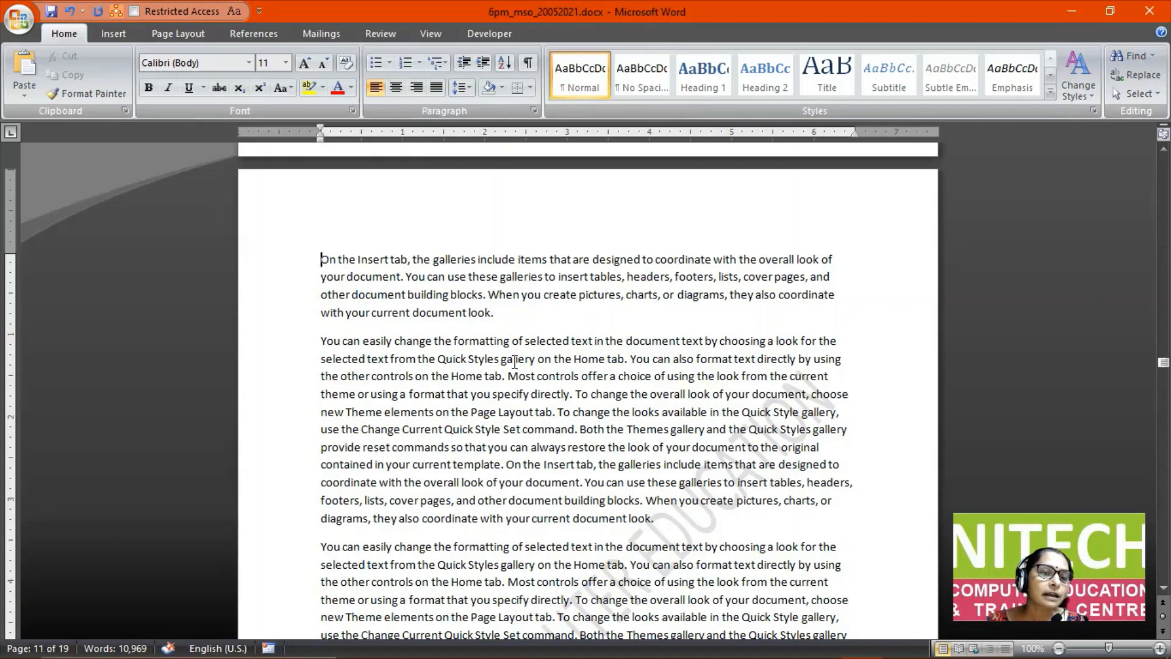
key(ctrl+Page_Up)
key(ctrl+Page_Up)
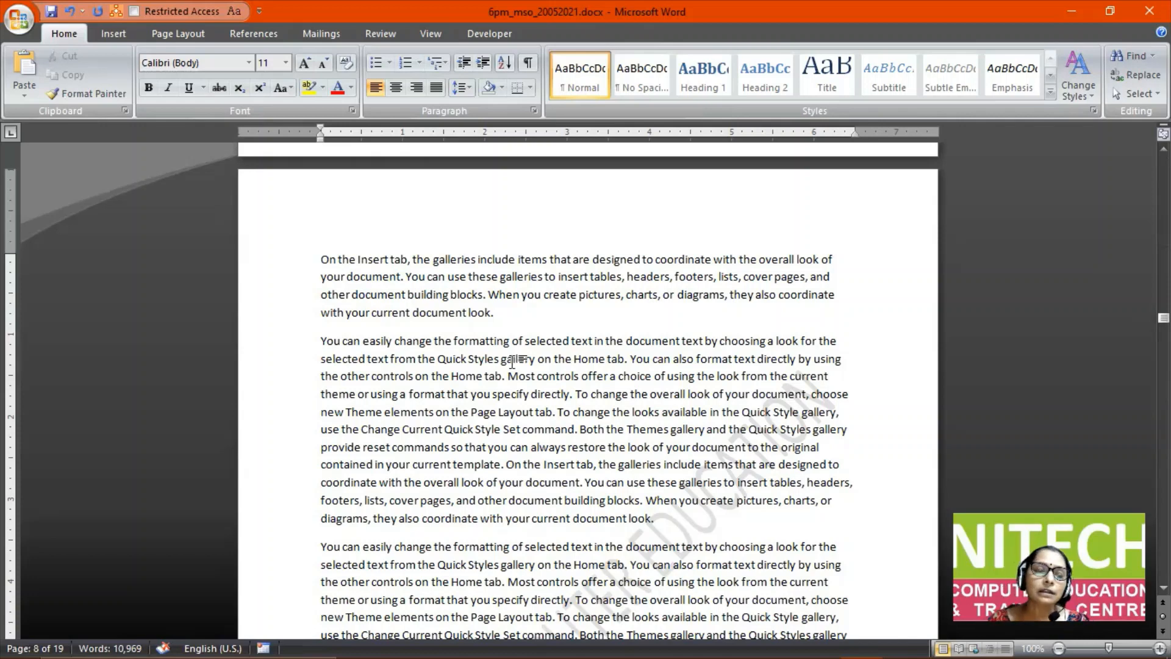
key(ctrl+End)
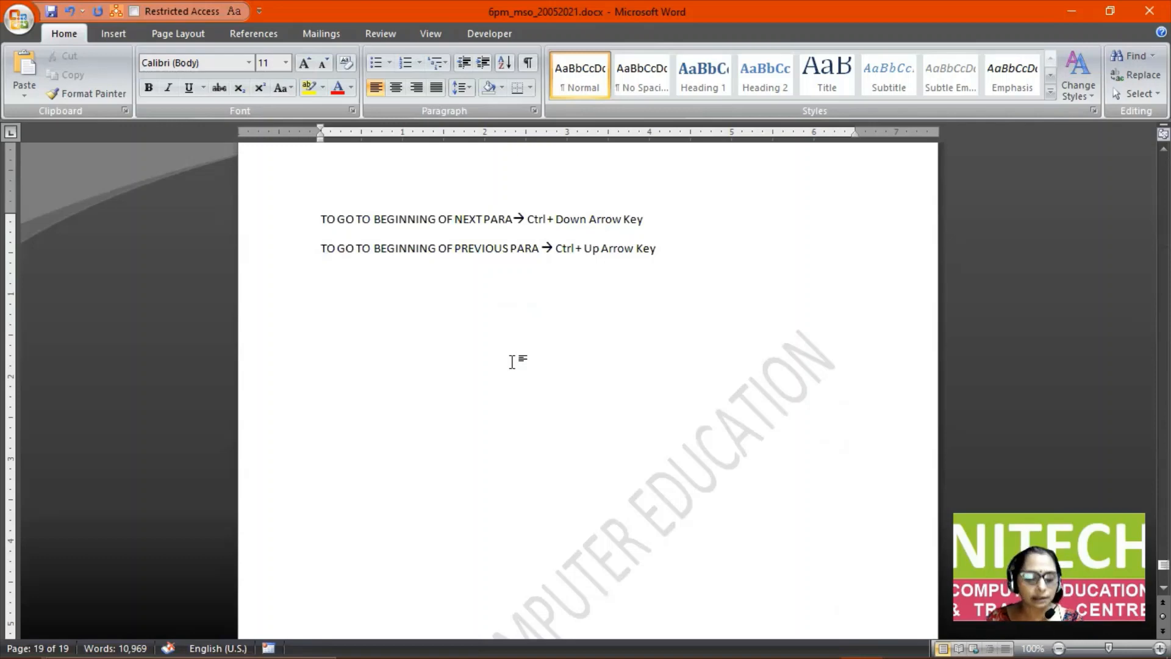
text(→ Ctrl + Down Arrow Key)
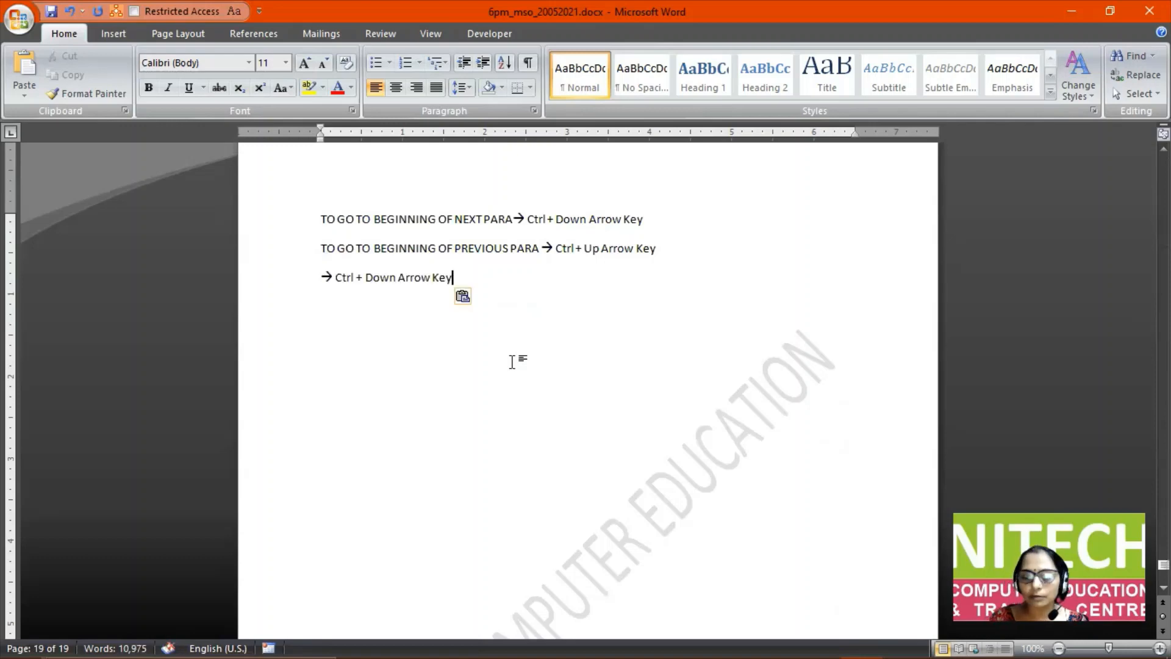
key(shift+Home)
key(ctrl+c)
key(BackSpace)
key(BackSpace)
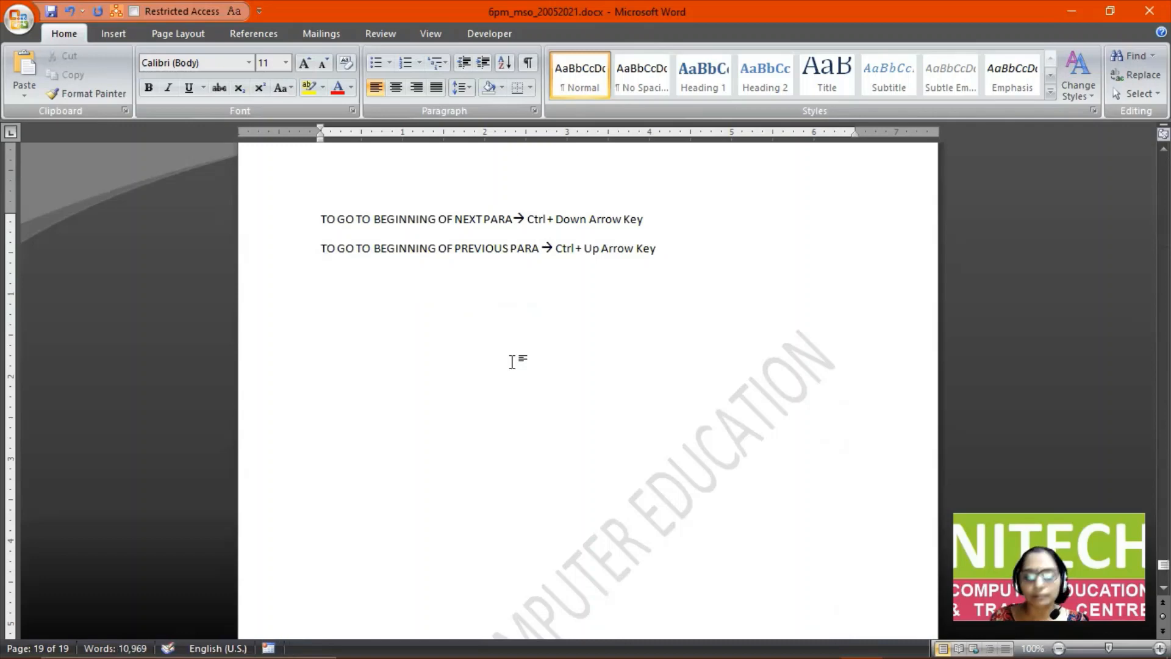
Add a third line reading "TO GO TO BEGINNING OF NEXT PAGE" followed by the copied text "→ Ctrl + Down Arrow Key".
key(Return)
text(TO)
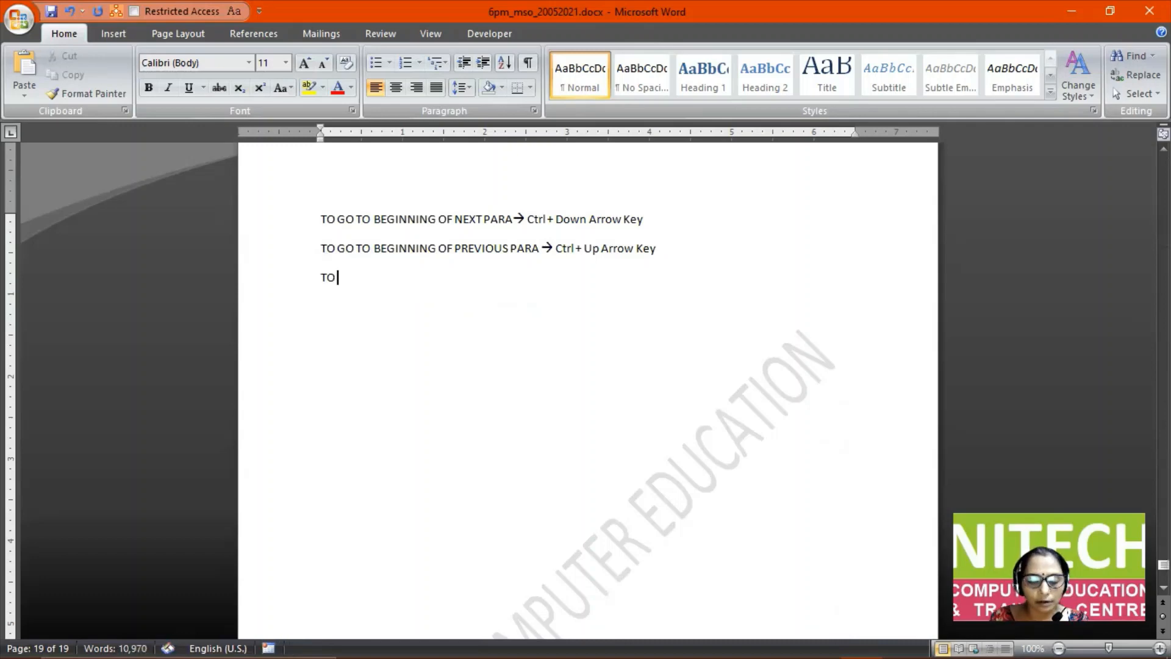
text( GO TO )
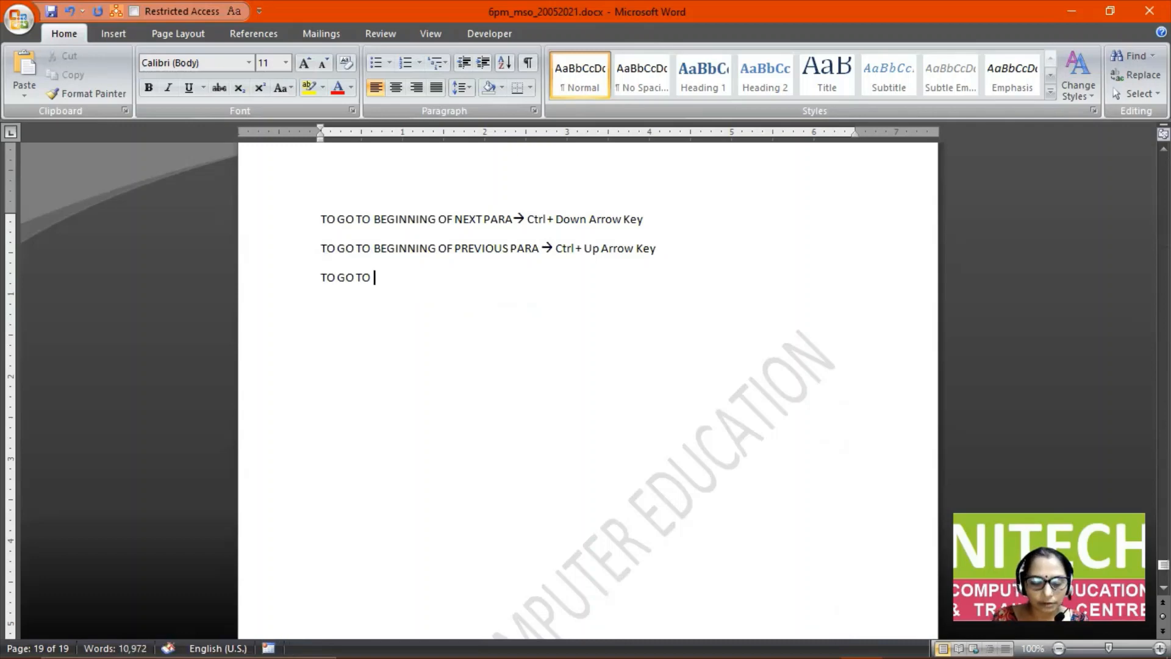
text(BE)
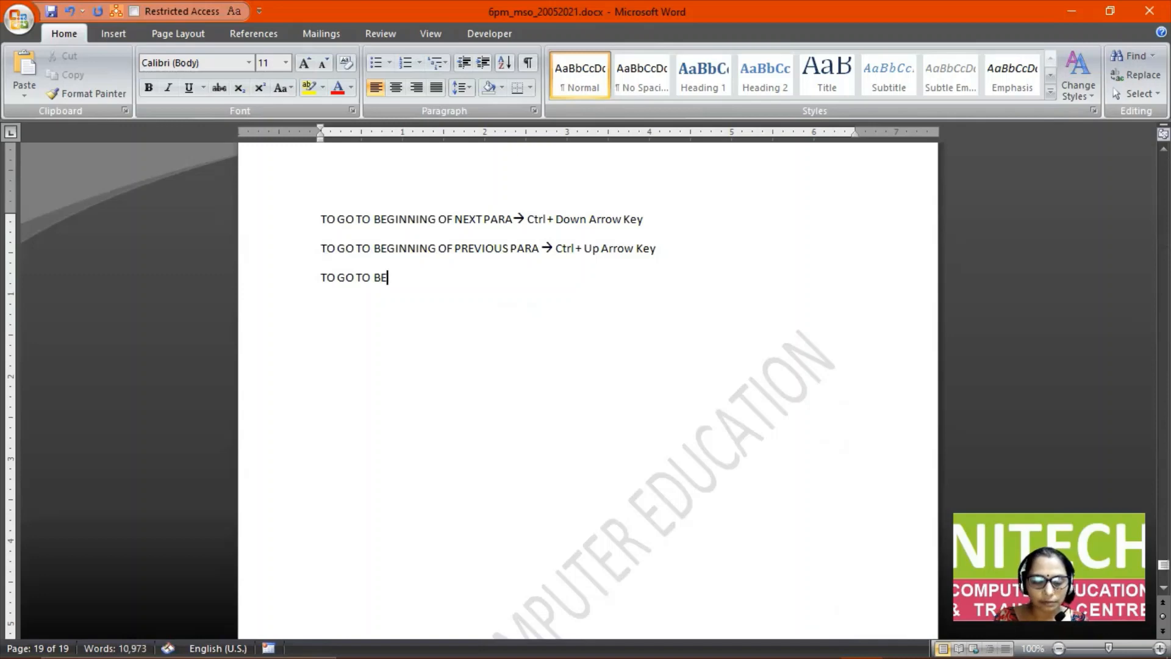
text(GINNING )
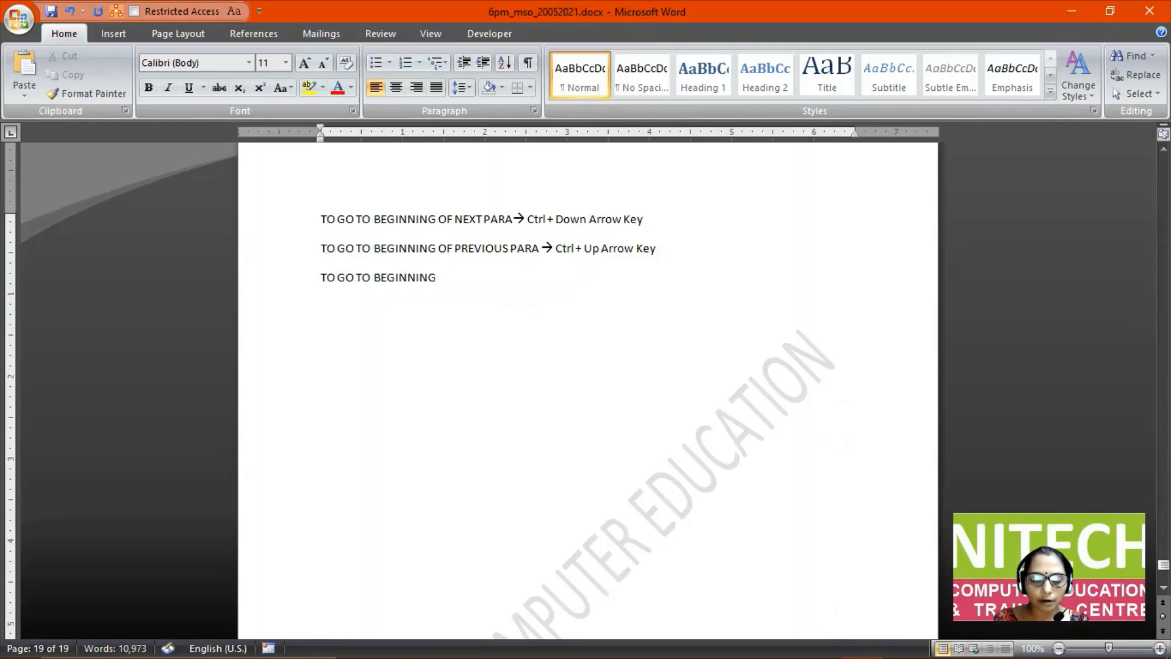
text(OF NE)
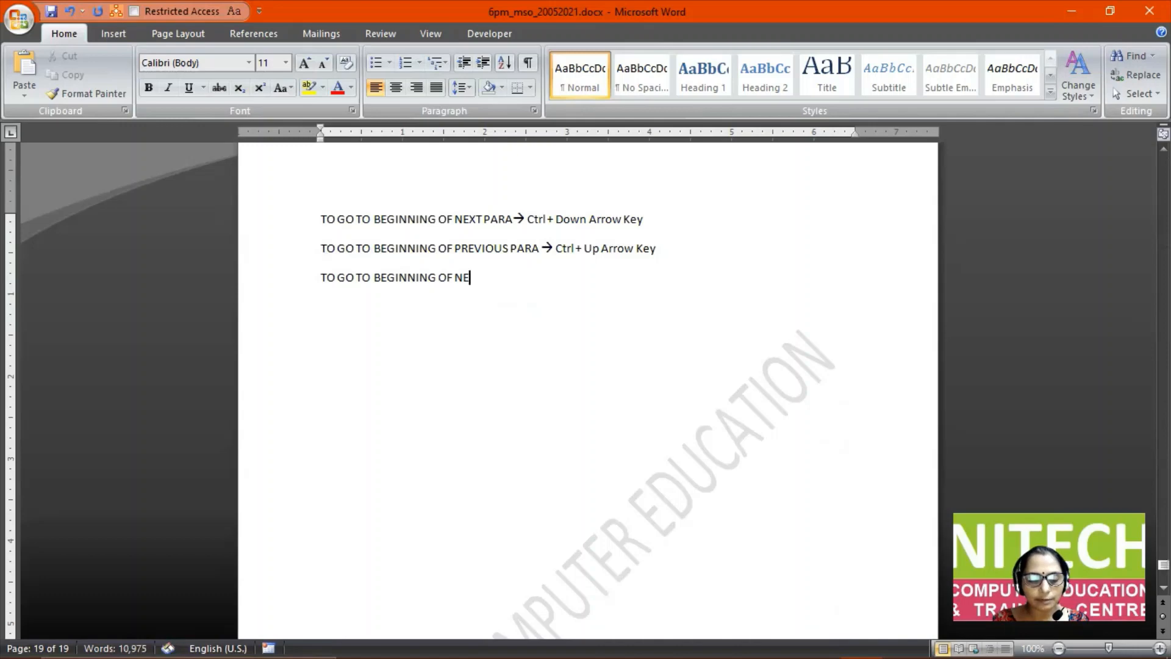
text(XT PAGE)
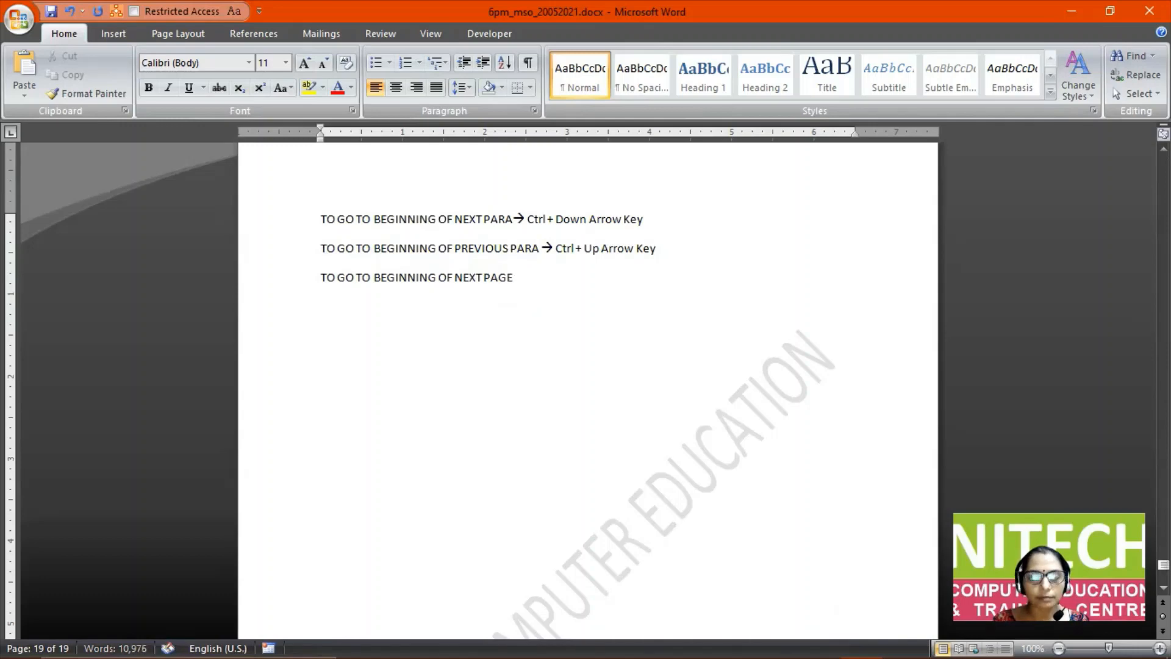
key(ctrl+v)
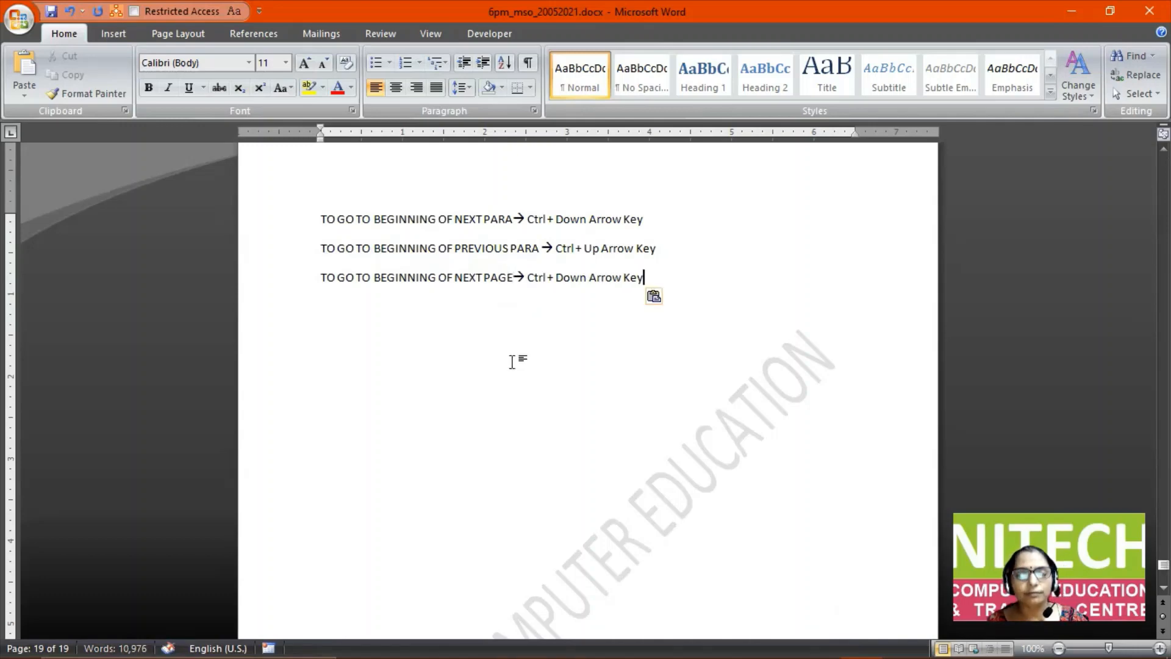
Move the insertion point back into the word "Arrow" in the NEXT PAGE line.
key(Left)
key(Left)
key(Left)
key(Left)
key(Left)
key(Left)
key(Left)
key(Left)
key(Left)
key(Left)
key(Left)
key(Left)
key(Left)
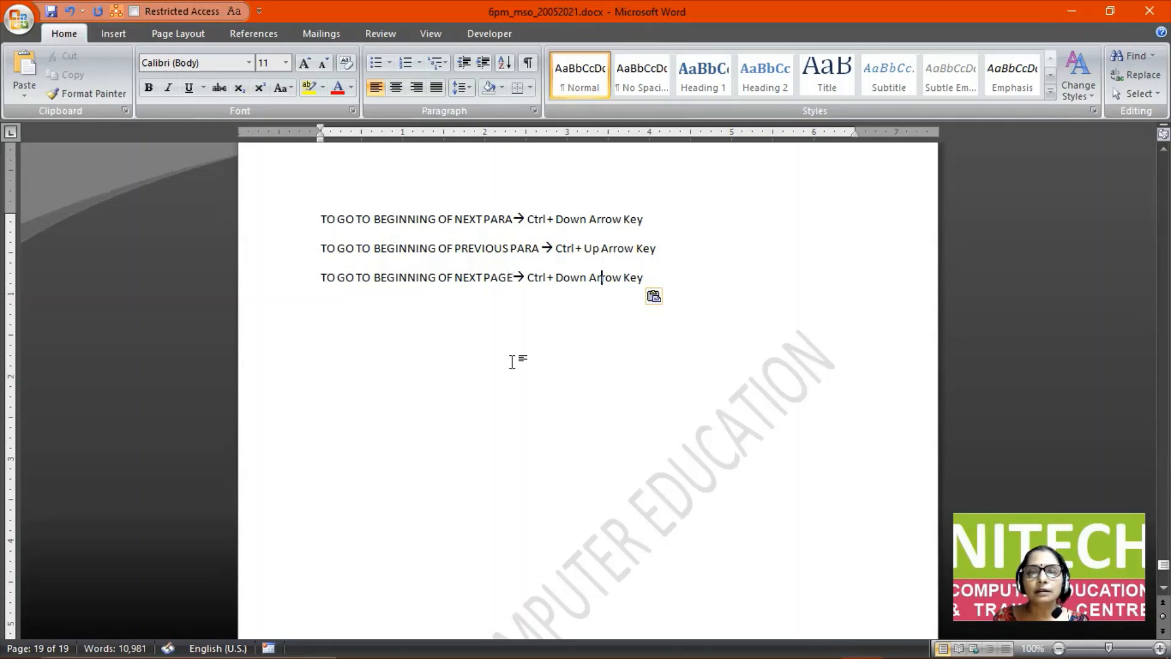
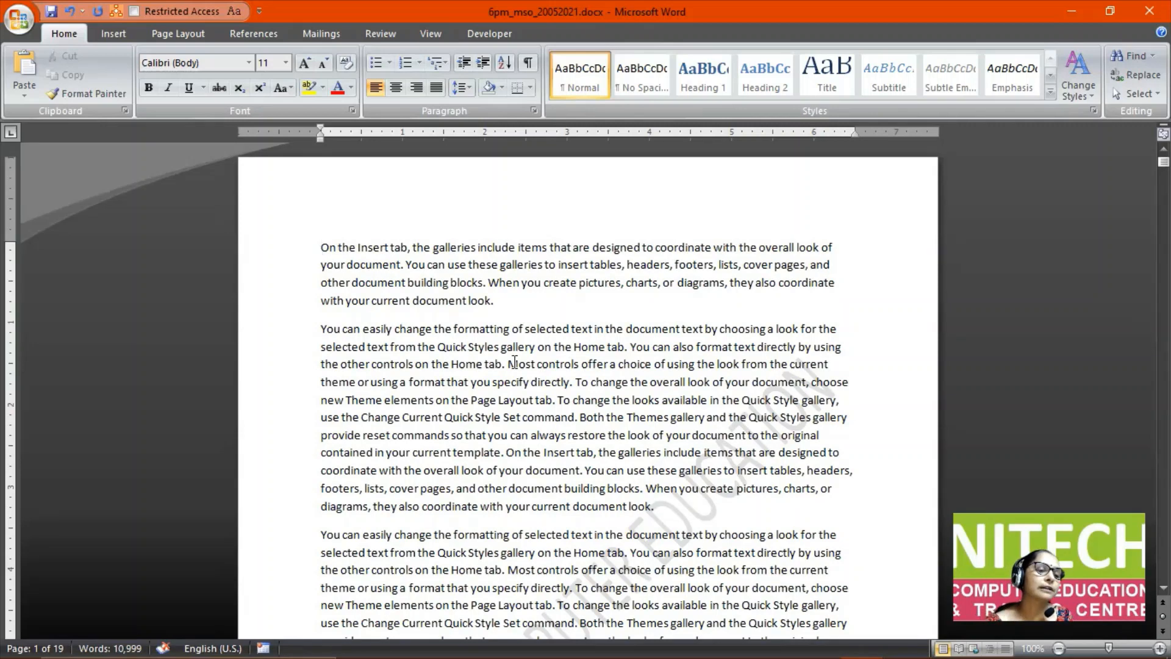
Complete the "TO GO TO BEGINNING OF DOCUMENT" line at the document's end with "Home" and jump to the document's beginning.
key(ctrl+End)
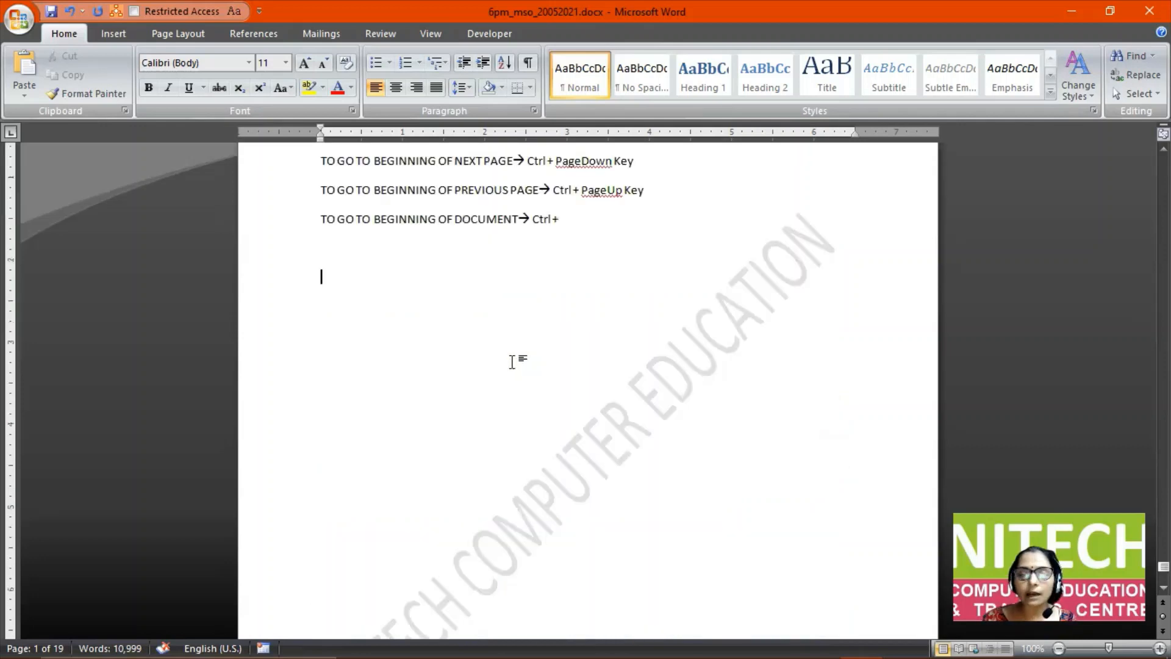
key(Up)
key(Up)
key(Up)
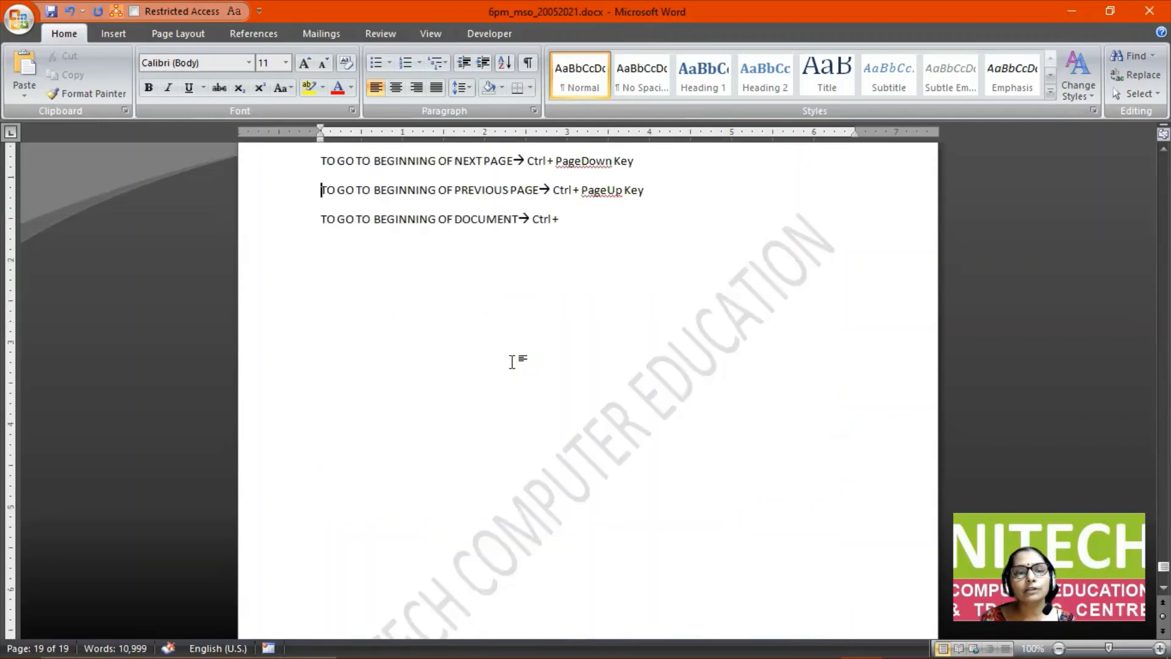
key(Down)
key(End)
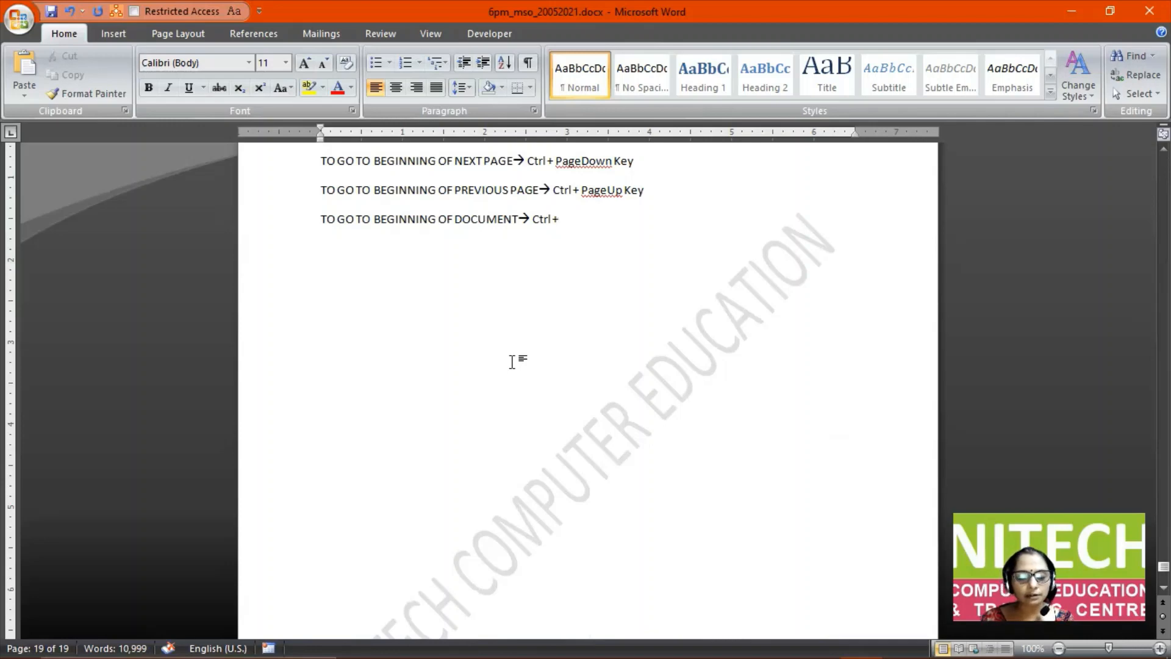
text(Home)
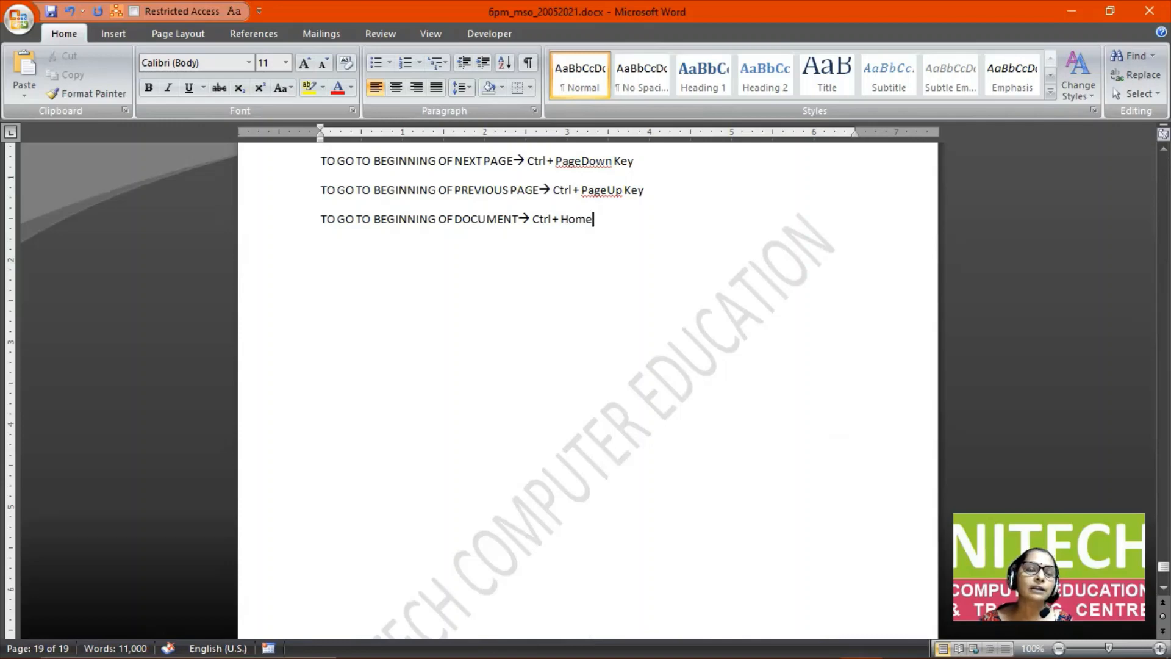
key(ctrl+Home)
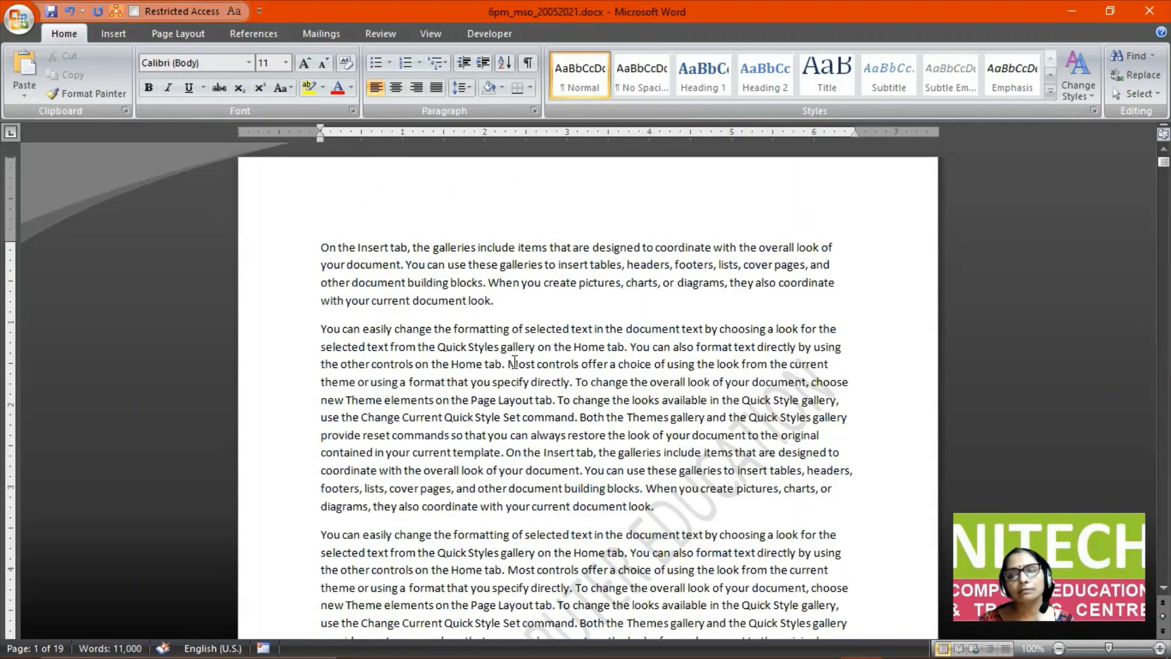
Duplicate the "TO GO TO BEGINNING OF DOCUMENT → Ctrl + Home" line directly below itself at the document's end.
key(ctrl+End)
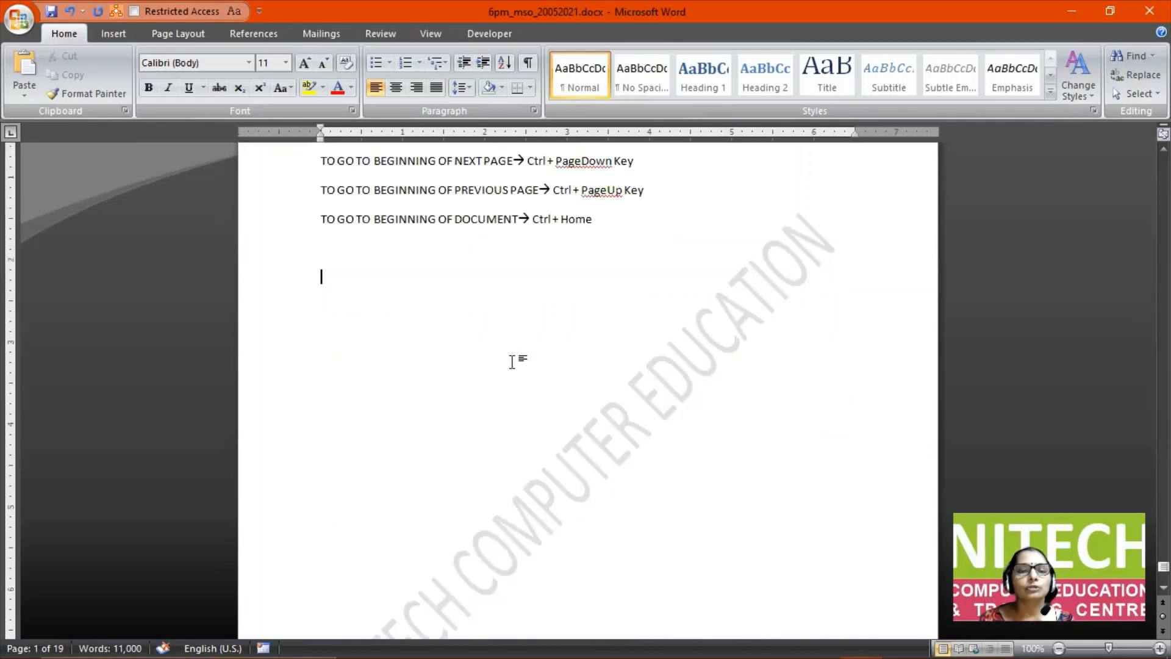
key(Up)
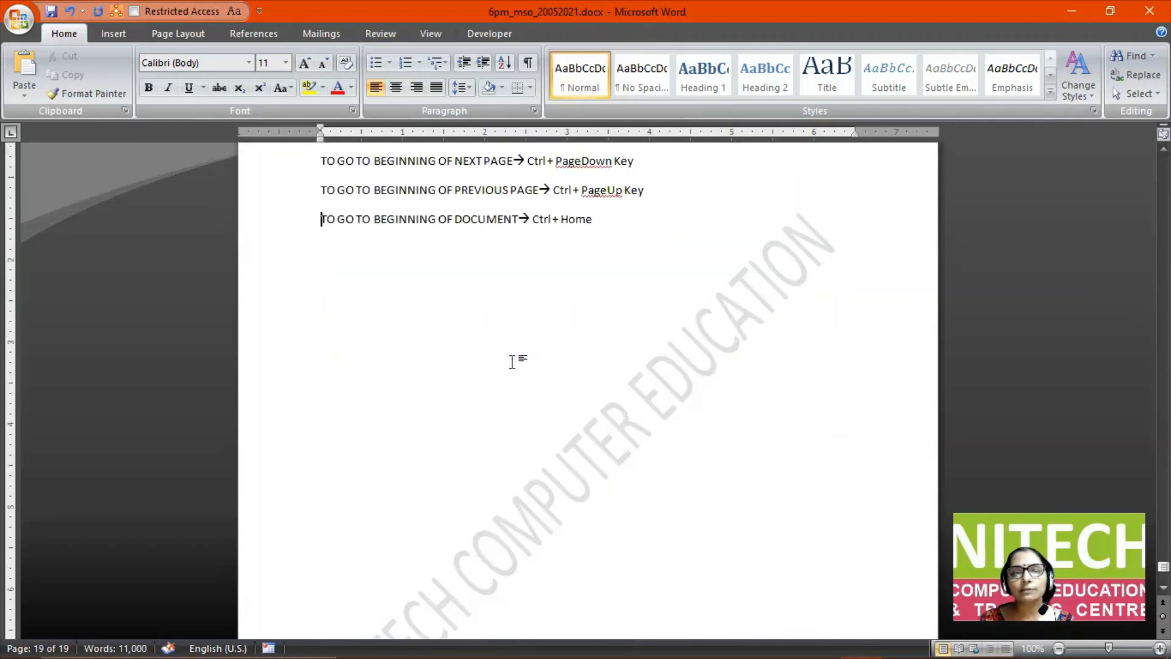
key(Right)
key(Home)
key(shift+Down)
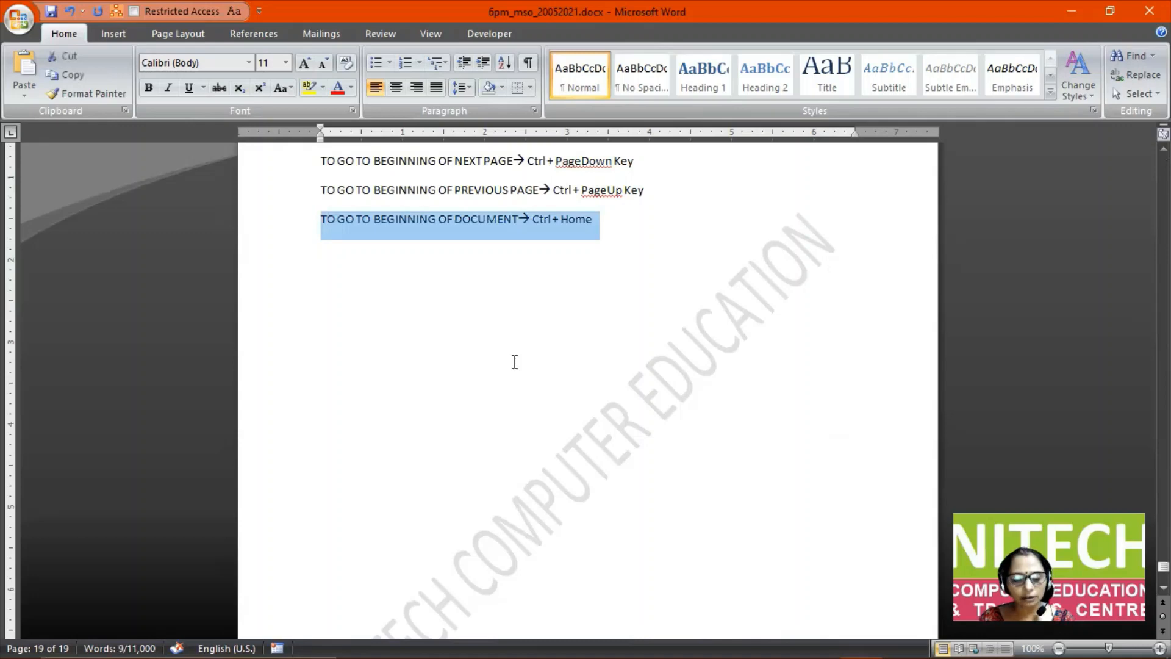
key(ctrl+c)
key(Right)
key(ctrl+v)
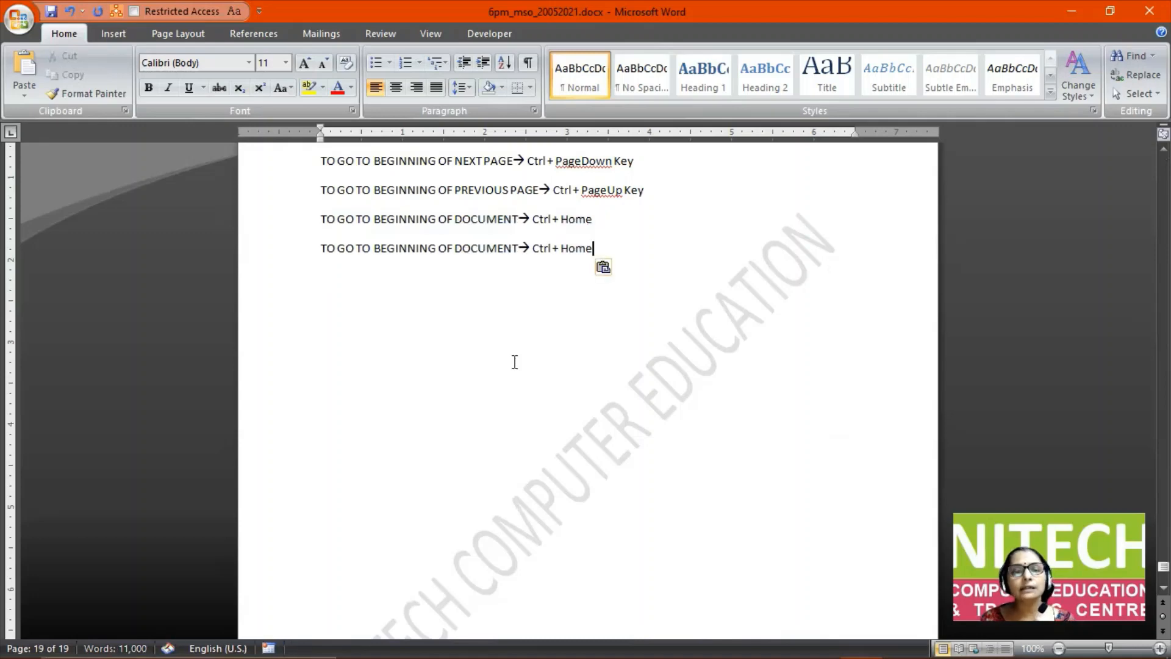
Replace "BEGINNING" with "END" in the duplicated line so it reads "TO GO TO END OF DOCUMENT".
key(Left)
key(Left)
key(Left)
key(Left)
key(Left)
key(Left)
key(Left)
key(Left)
key(Left)
key(Left)
key(Left)
key(Left)
key(Left)
key(Left)
key(Left)
key(Left)
key(Left)
key(Left)
key(Left)
key(Left)
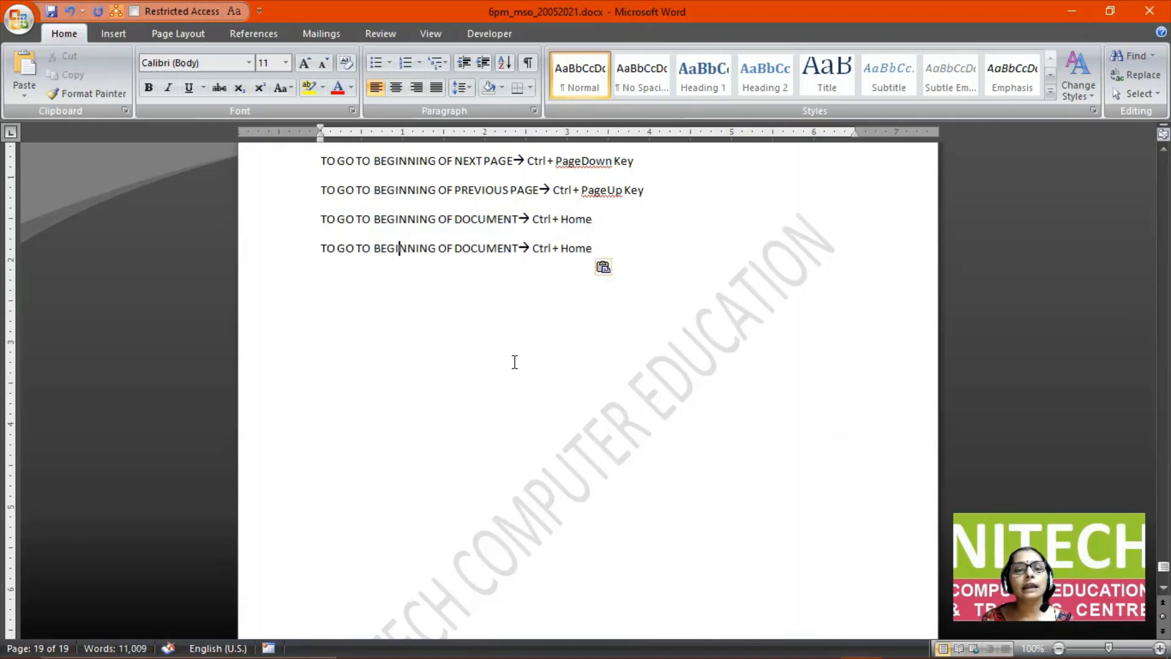
key(Left)
text(E)
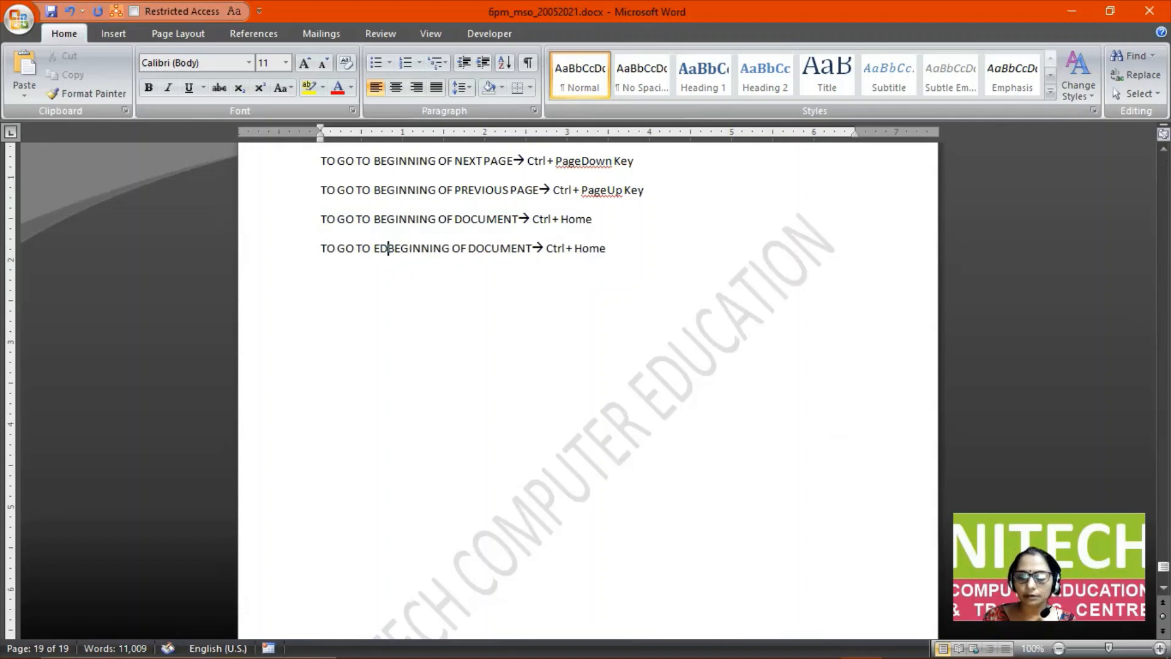
text(ND)
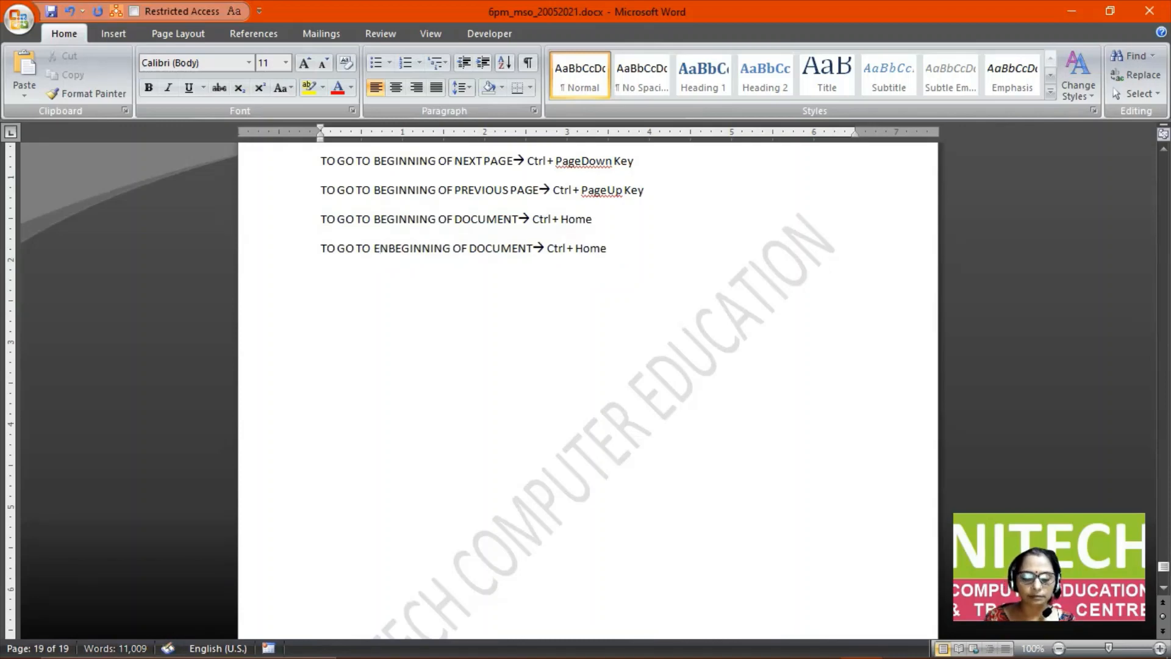
key(Delete)
key(Delete)
key(Delete)
key(Delete)
key(Delete)
key(Delete)
key(Delete)
key(Delete)
key(Delete)
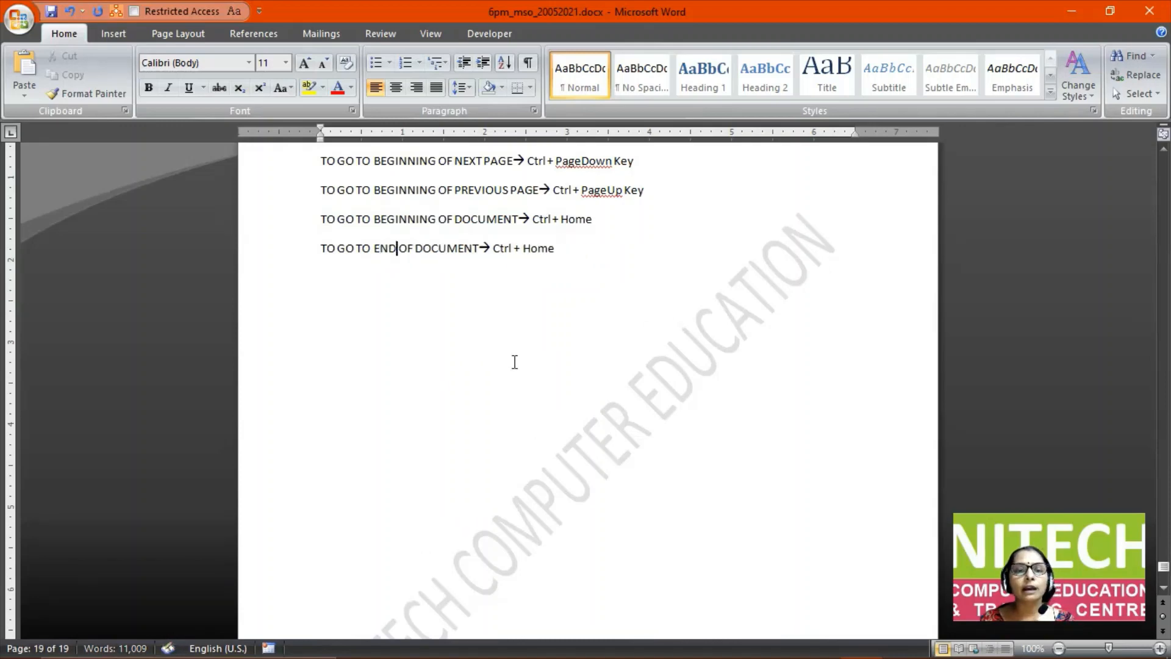
Replace "Home" with "End" as the shortcut in the "TO GO TO END OF DOCUMENT" line.
key(End)
key(BackSpace)
key(BackSpace)
key(BackSpace)
key(BackSpace)
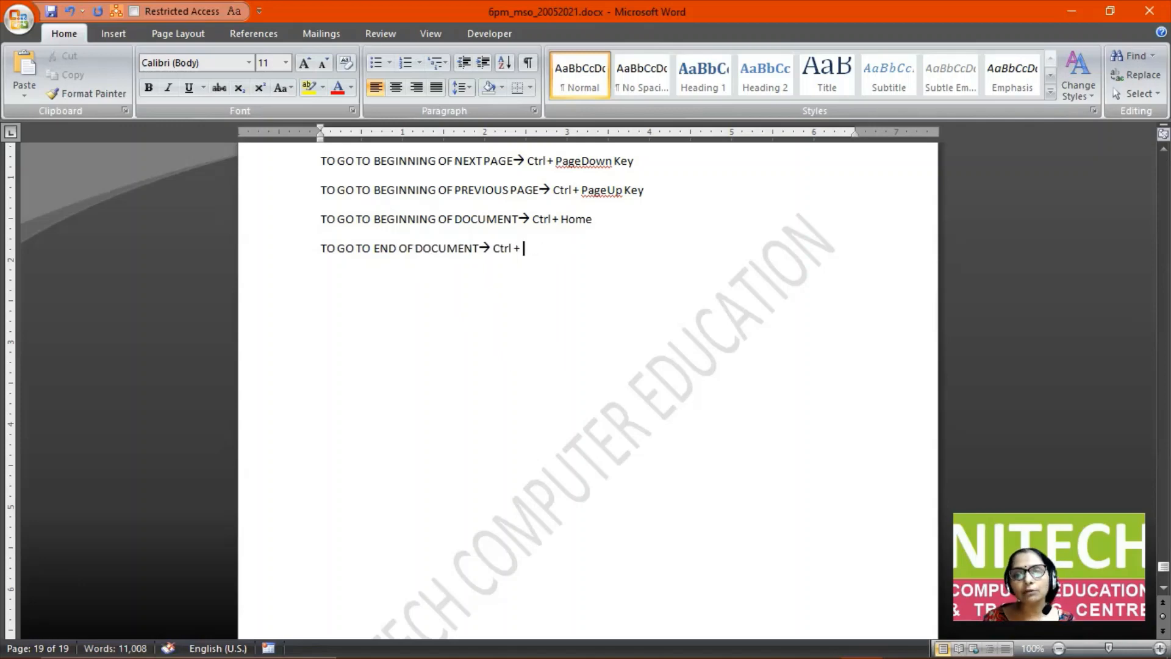
text(End)
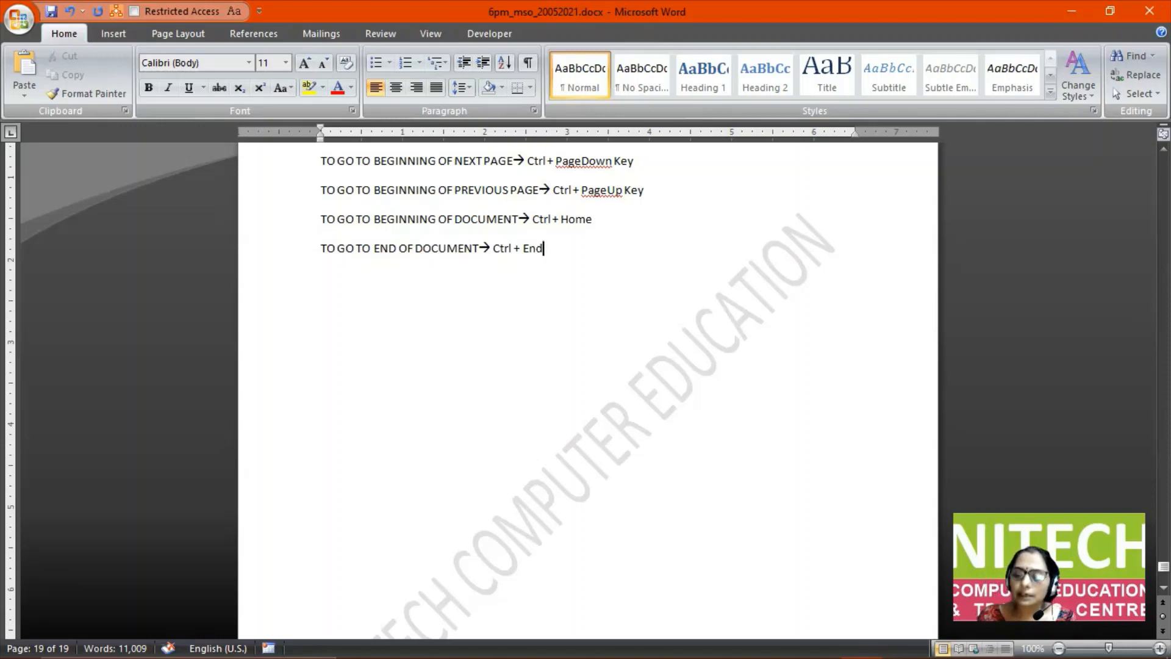
Review the list of navigation shortcuts on the last page and look back through the preceding pages.
key(Page_Up)
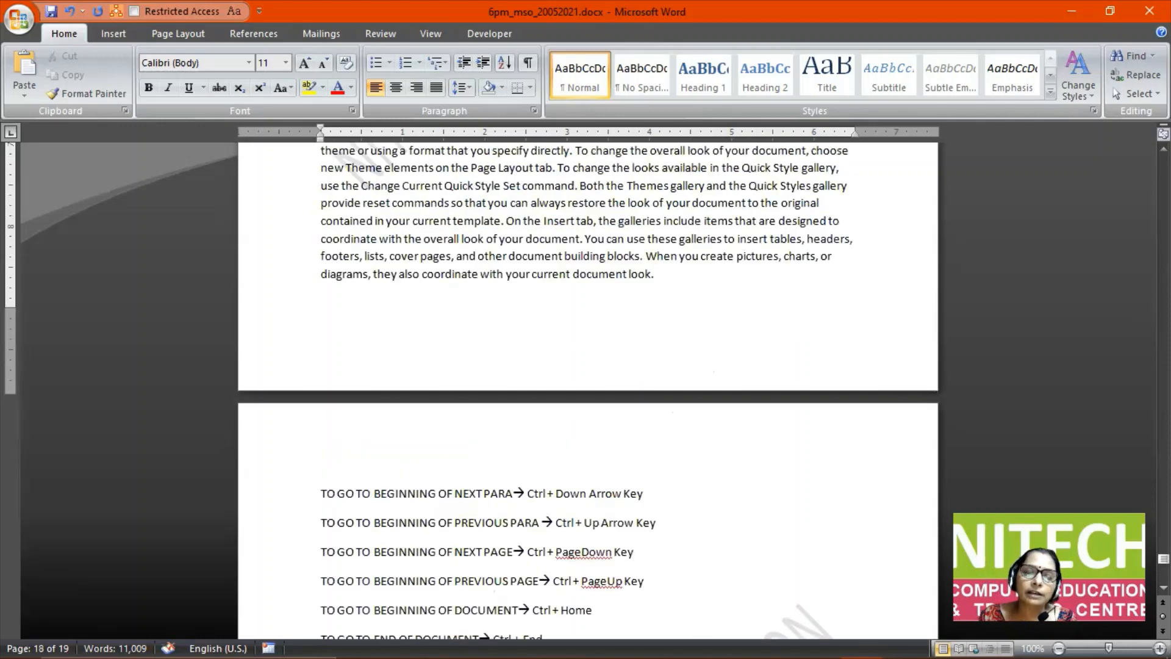
scroll(546, 450, down, 1)
scroll(546, 460, down, 2)
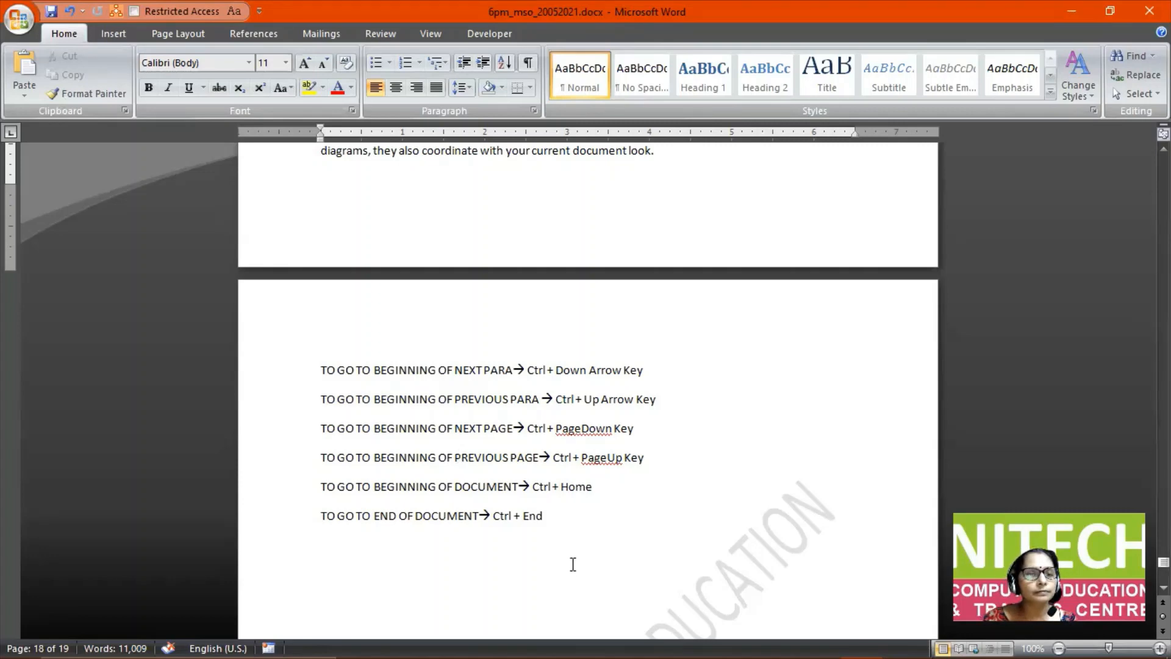
scroll(462, 538, down, 3)
scroll(465, 538, down, 1)
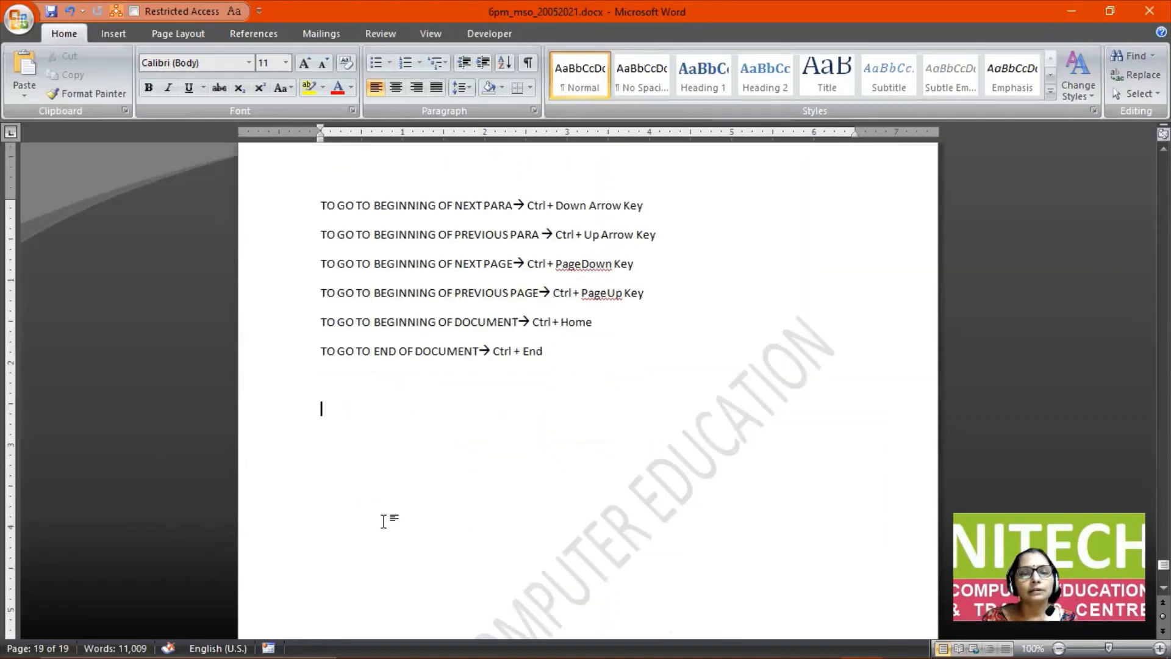
scroll(391, 525, up, 15)
scroll(397, 544, up, 20)
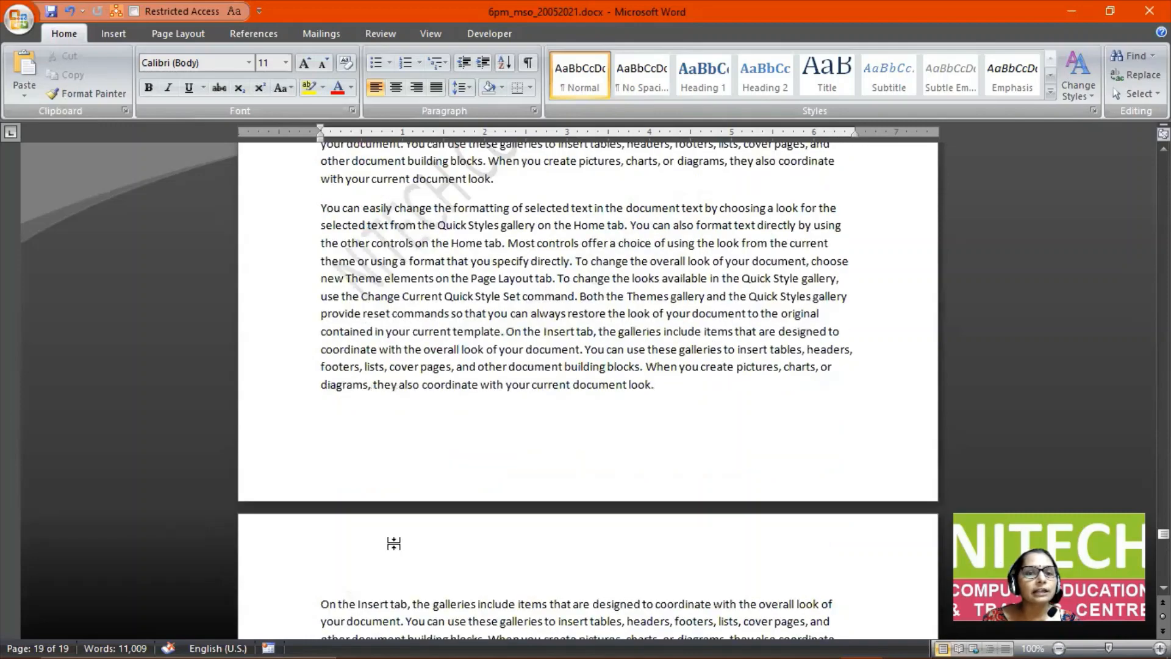
scroll(396, 543, up, 15)
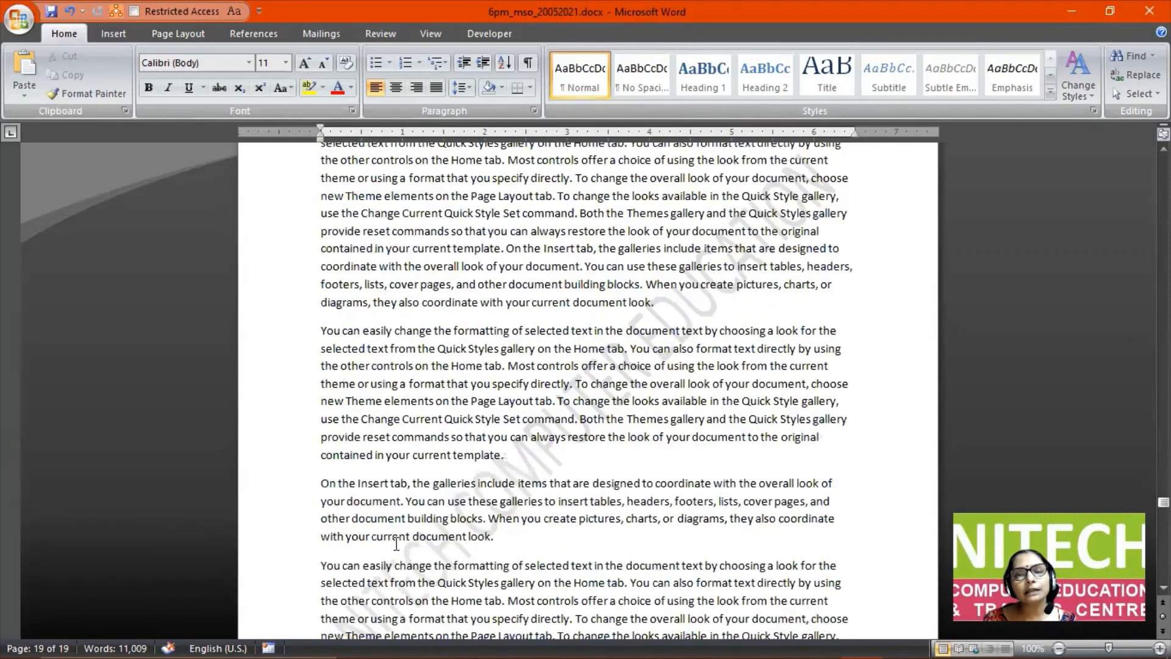
Indent the document's first paragraph about 0.8 inch from the left and about 1.1 inches from the right.
key(ctrl+Home)
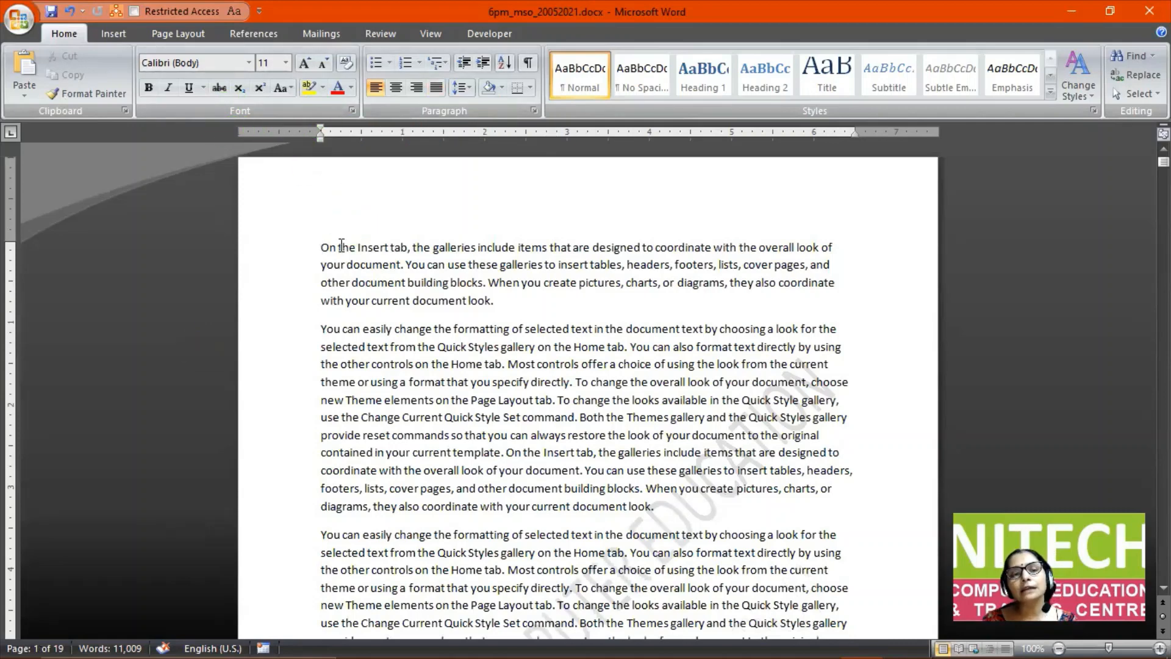
click(324, 242)
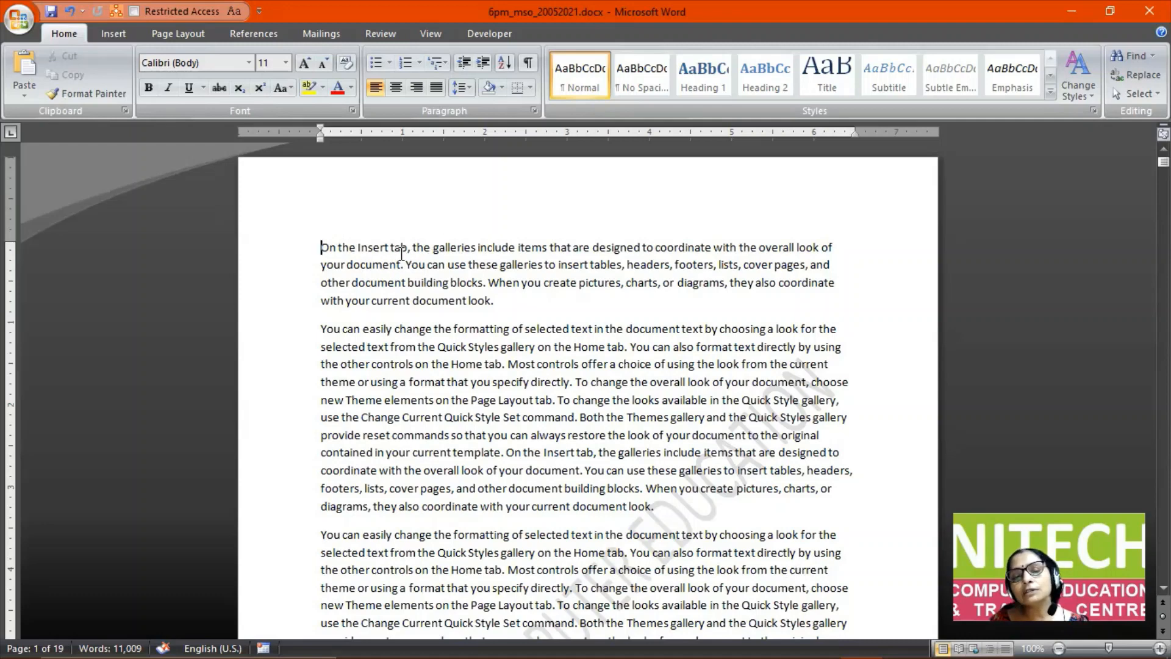
click(286, 270)
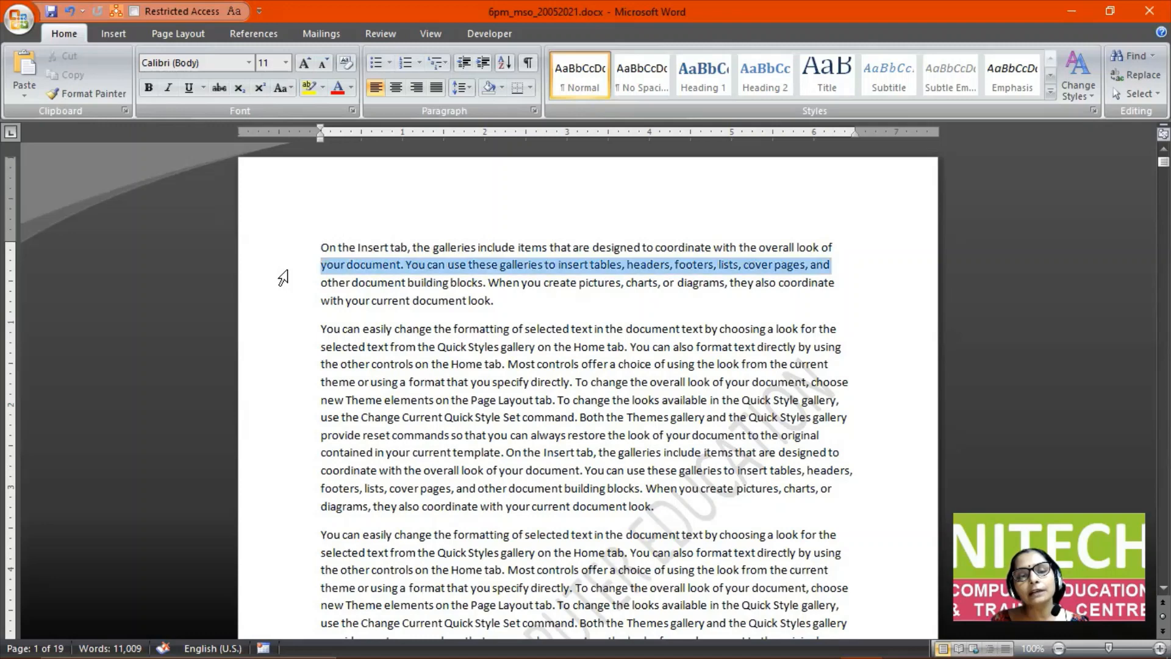
triple_click(379, 267)
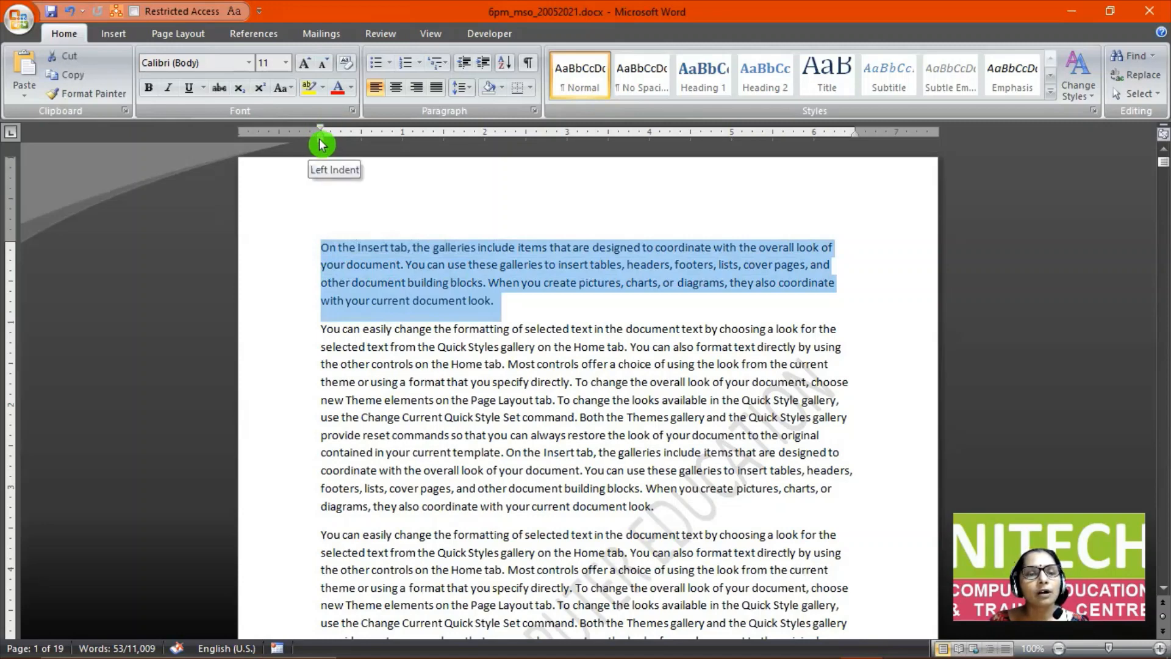
mouse_move(319, 140)
mouse_down()
mouse_move(403, 146)
mouse_move(387, 143)
mouse_up()
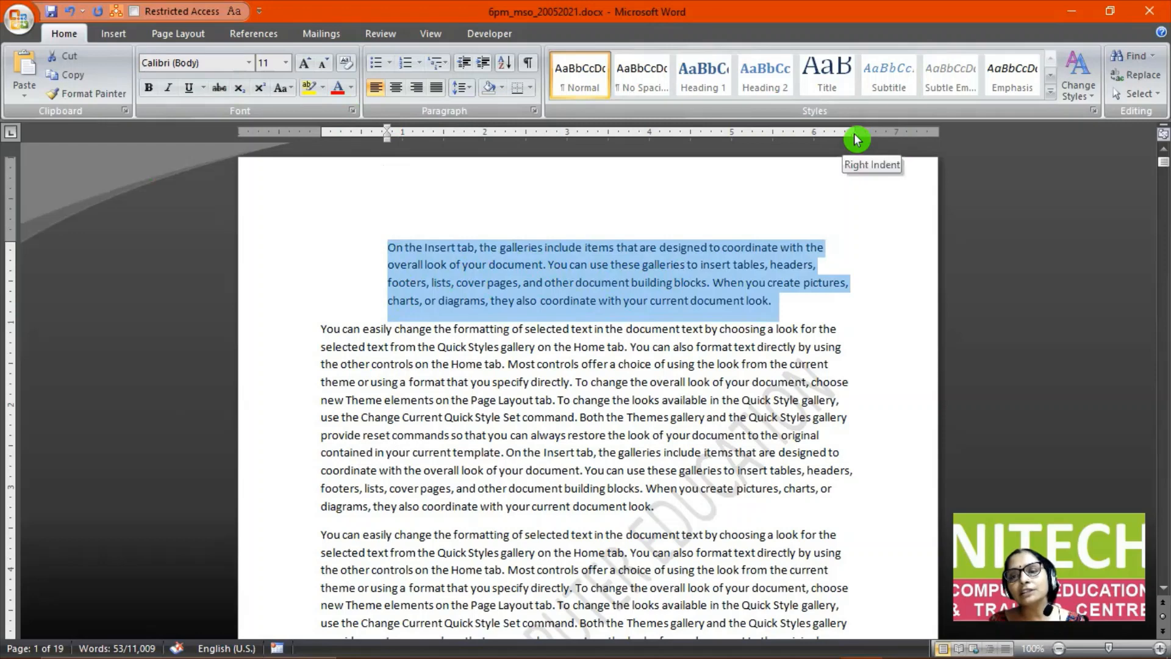
mouse_move(856, 139)
mouse_down()
mouse_move(905, 140)
mouse_move(769, 139)
mouse_up()
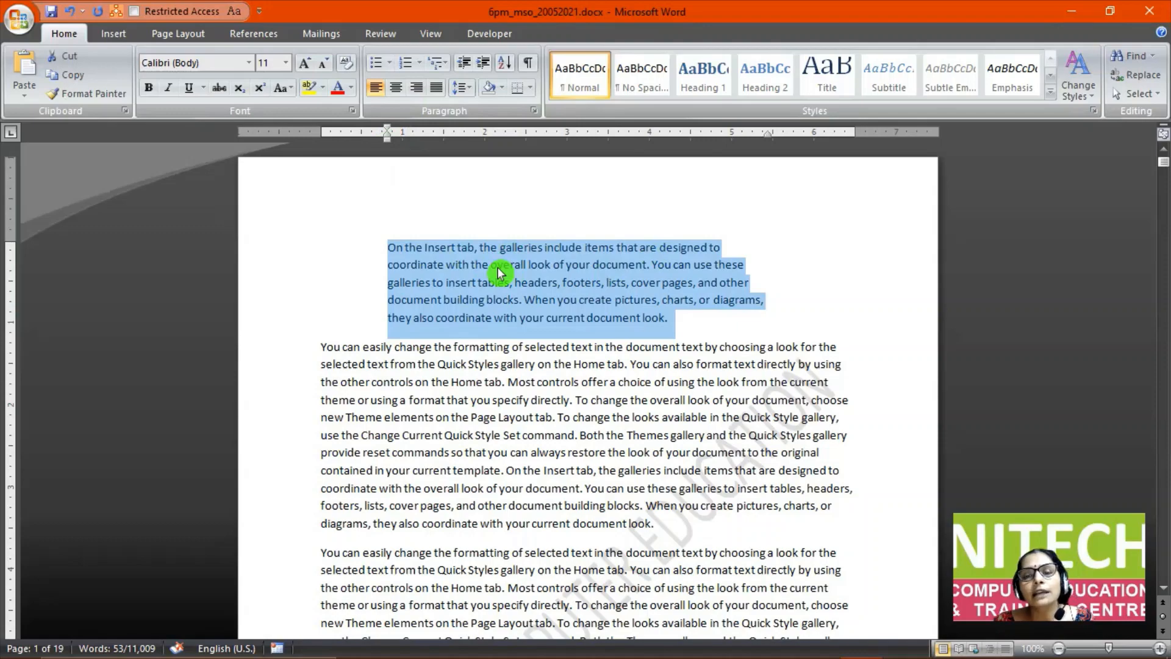
Examine how the remaining paragraphs on page 1 start in comparison with the indented first paragraph.
click(496, 402)
scroll(496, 402, down, 3)
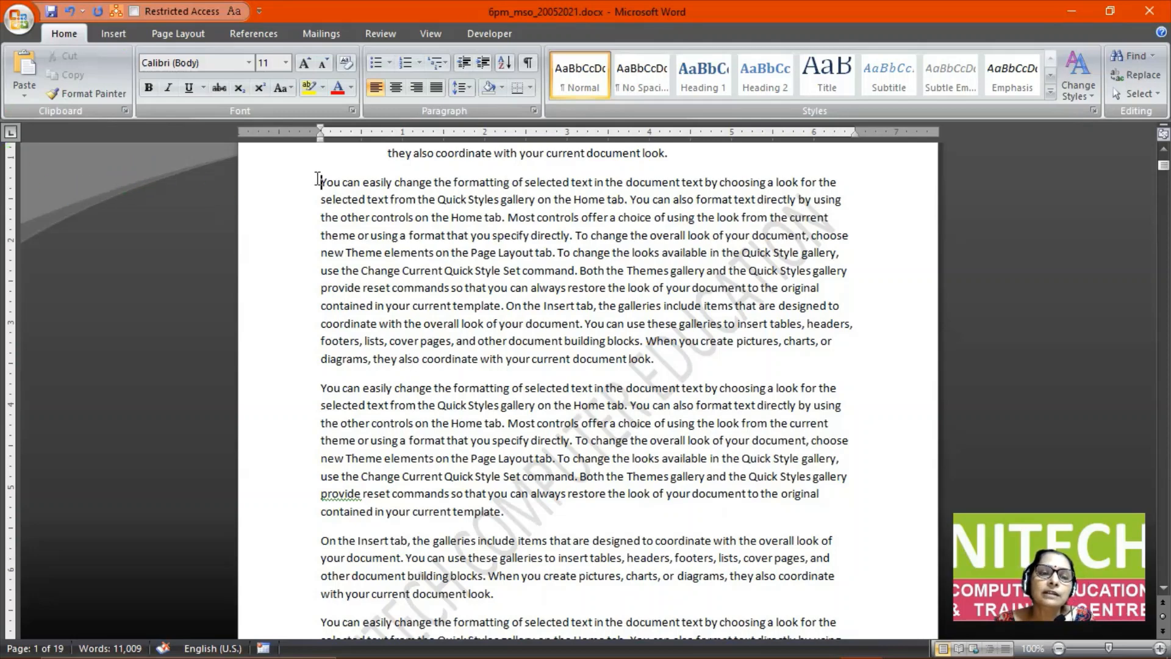
drag(319, 181, 321, 234)
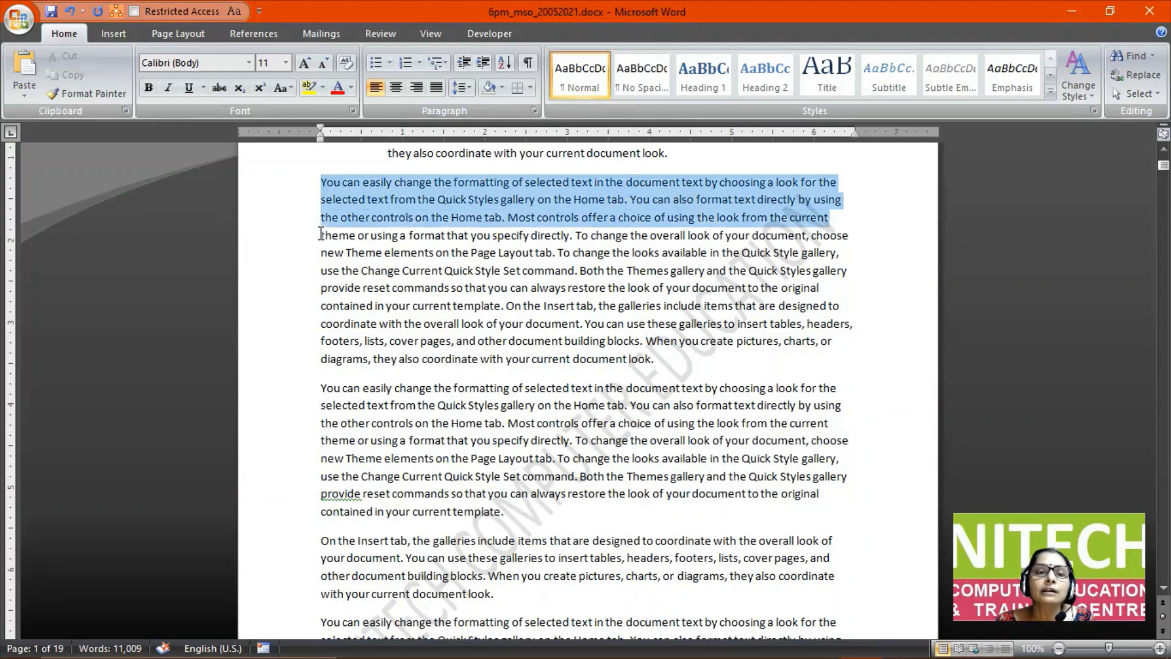
click(358, 252)
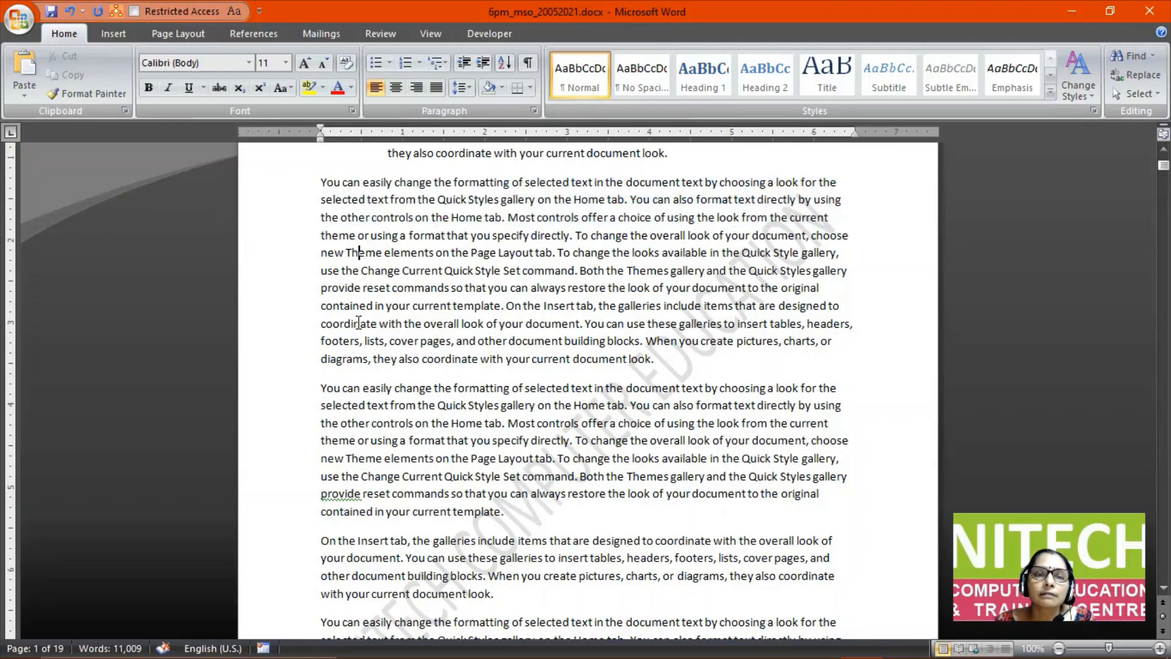
scroll(359, 323, up, 3)
scroll(358, 322, down, 7)
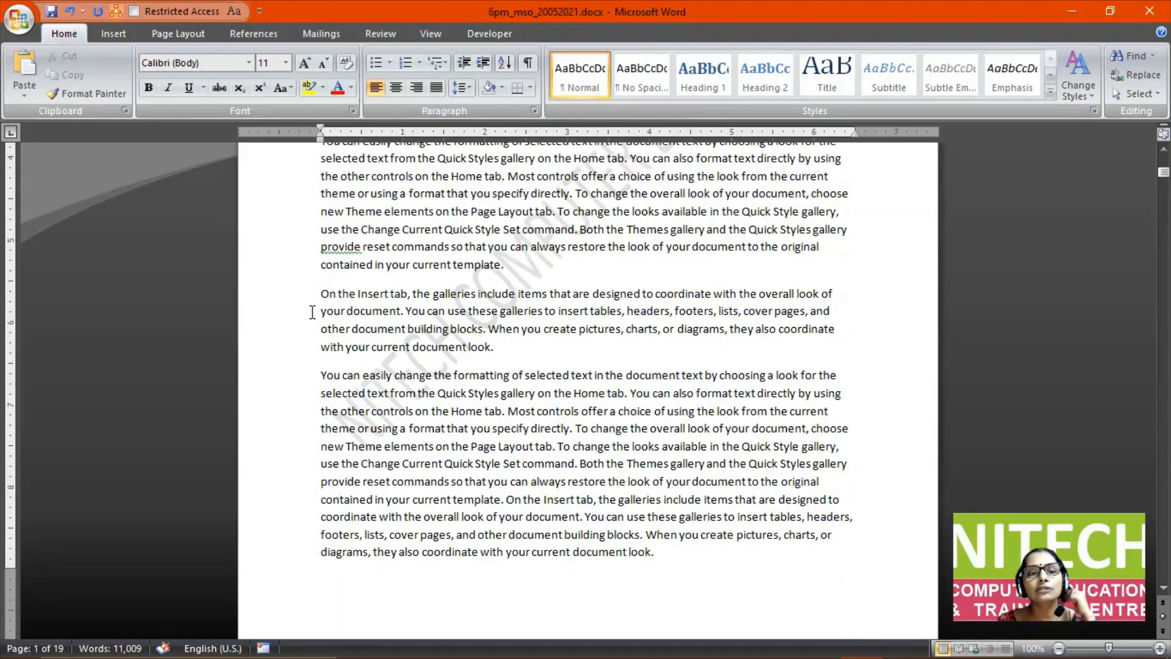
scroll(392, 340, up, 6)
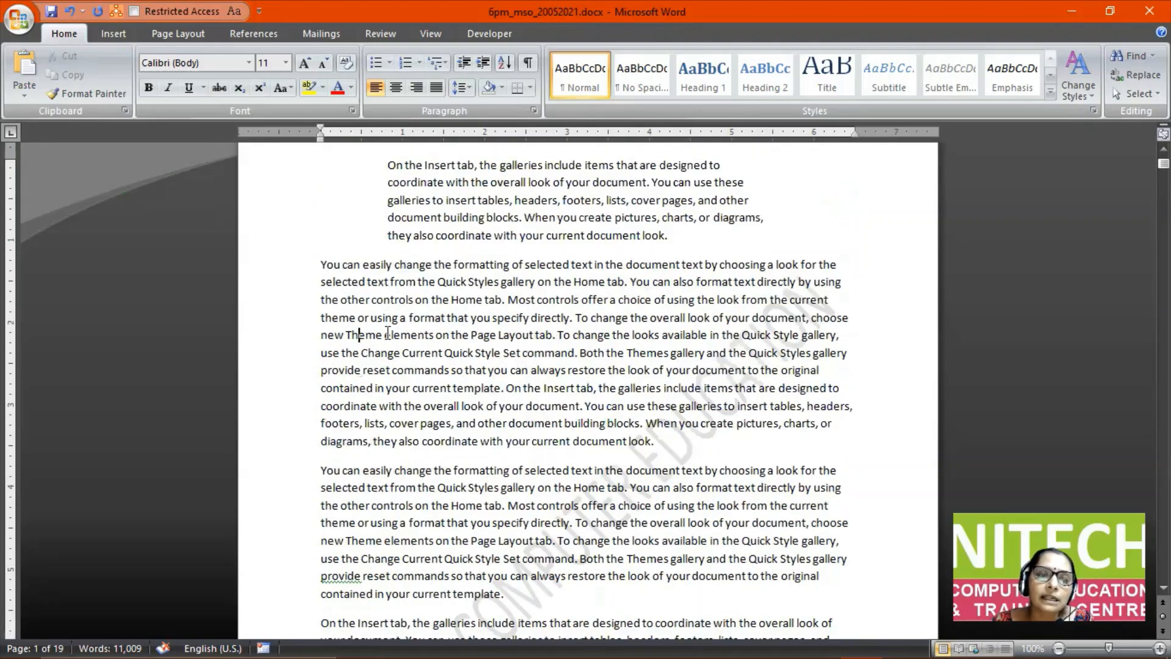
scroll(384, 323, up, 2)
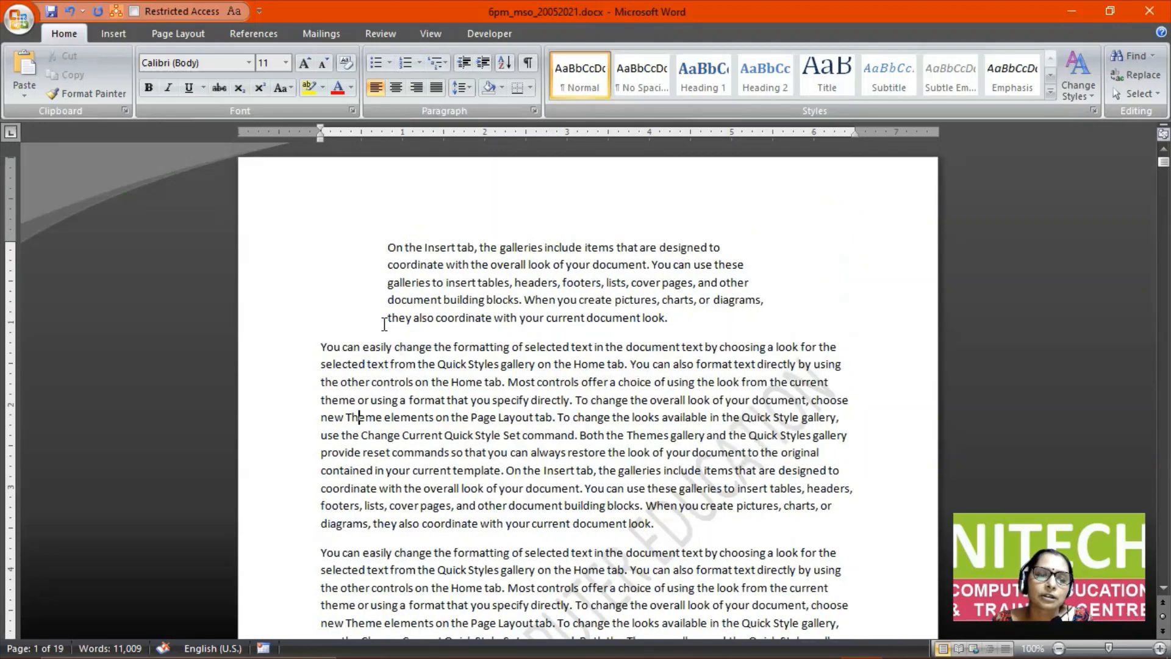
Apply a 0.5-inch first-line indent to all text from the second paragraph to the end of the document.
click(322, 348)
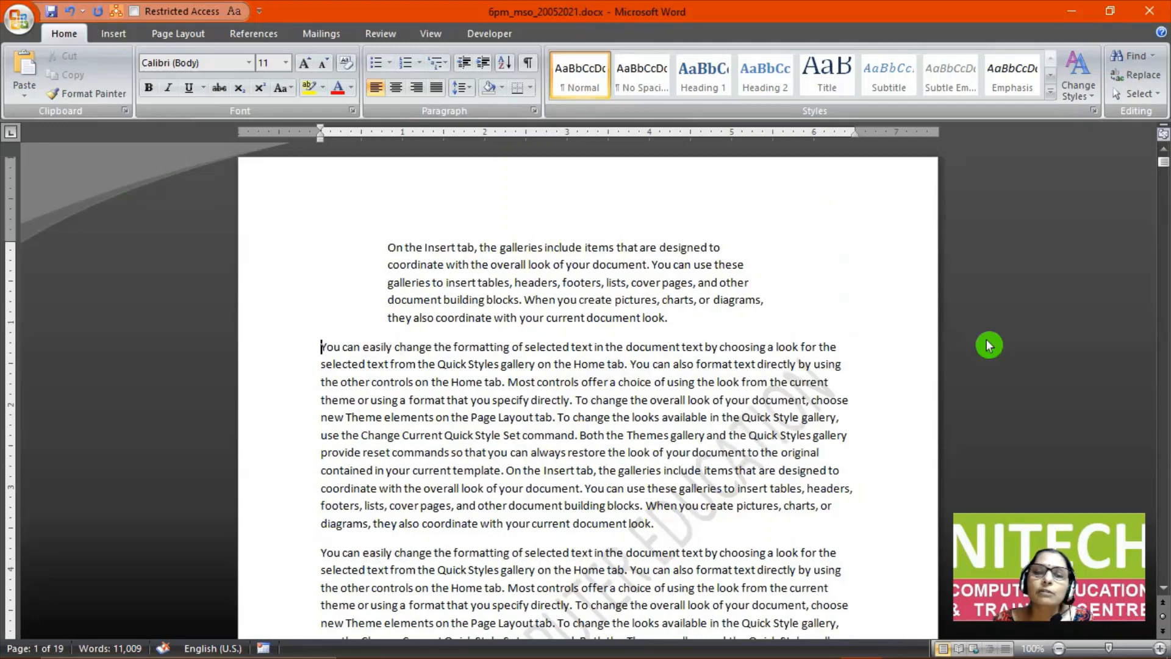
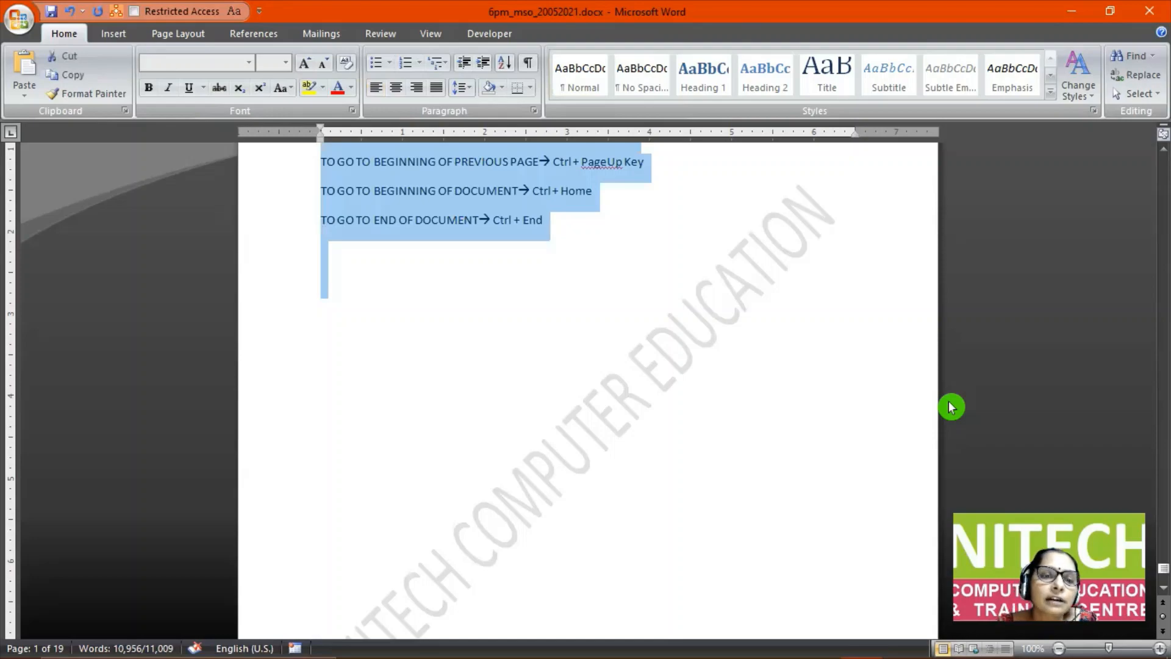
scroll(952, 406, up, 15)
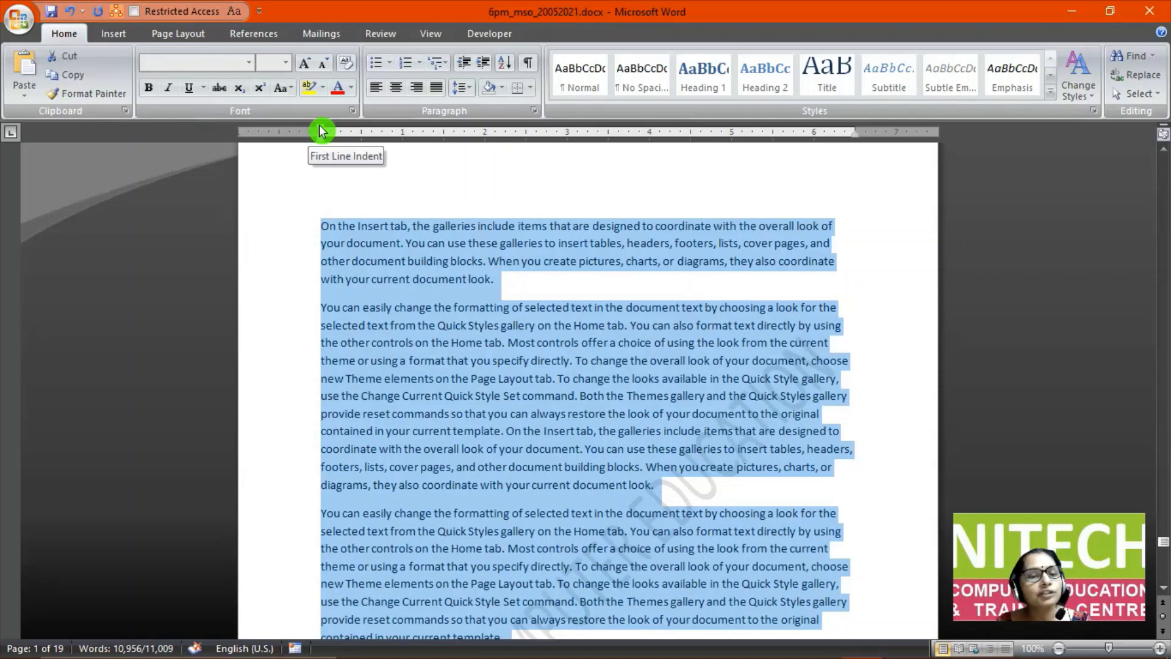
drag(321, 130, 362, 133)
click(414, 305)
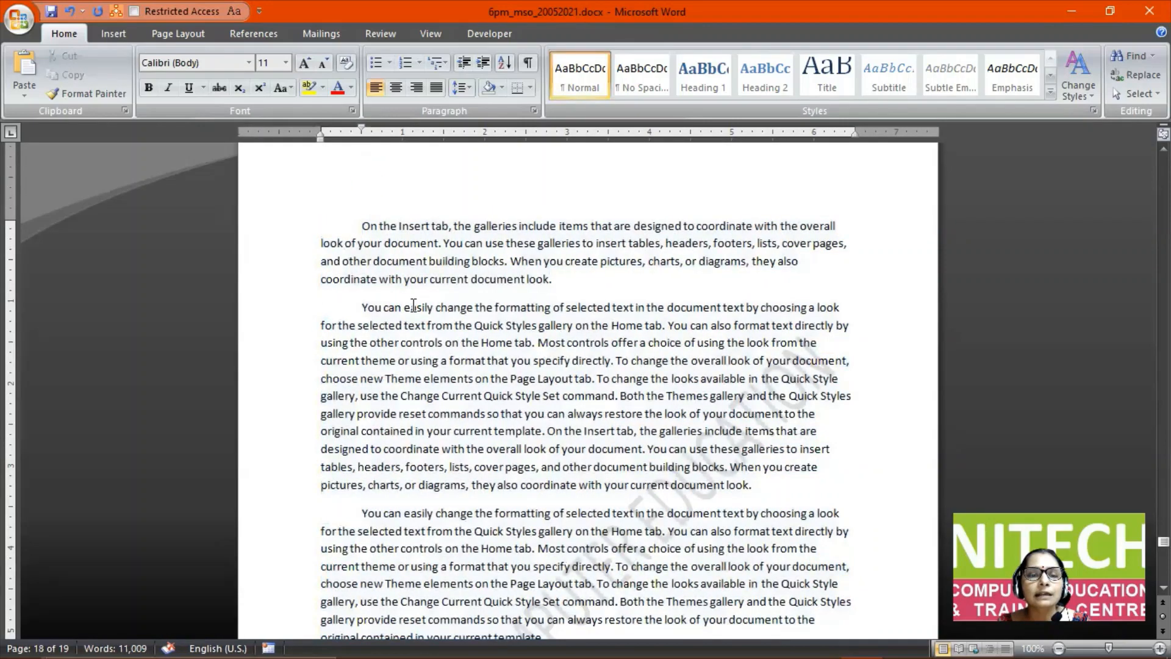
Look through the pages from page 18 back to page 14 to examine the first-line indents of their paragraphs.
scroll(393, 415, down, 3)
scroll(393, 418, up, 6)
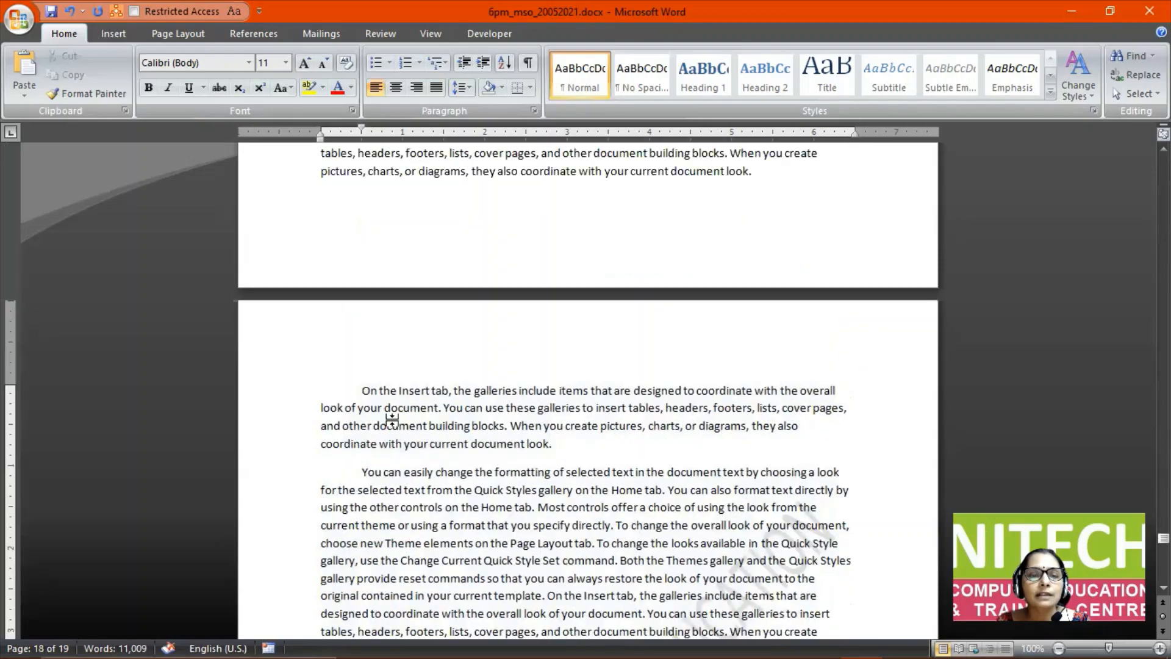
scroll(392, 420, up, 6)
scroll(420, 372, up, 4)
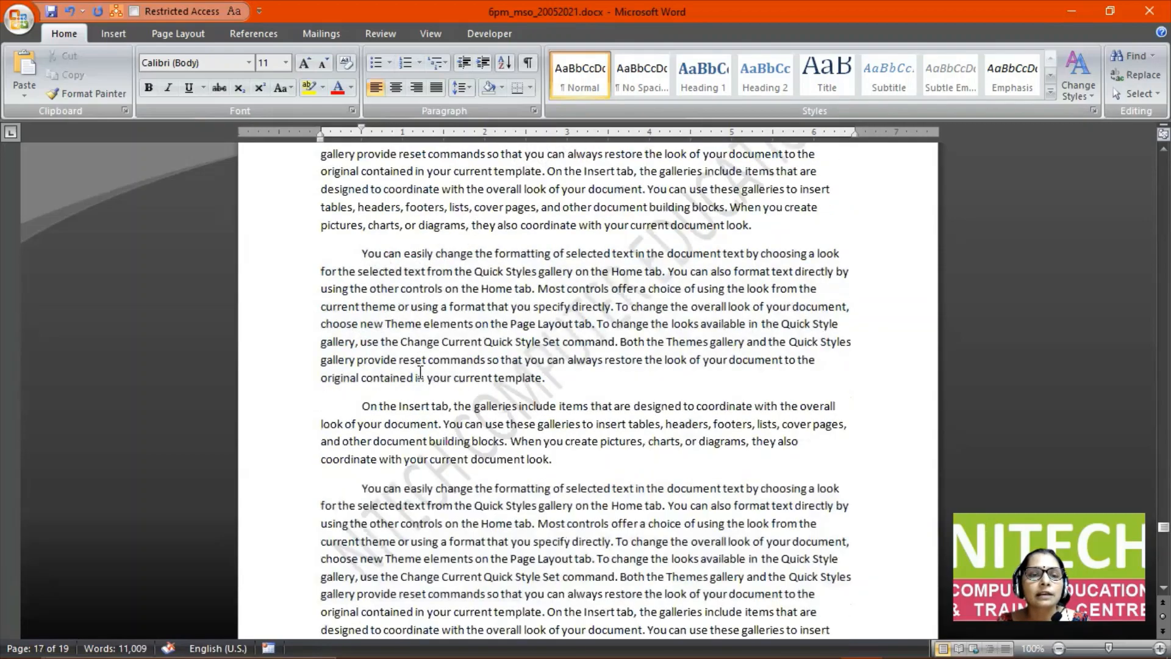
scroll(420, 372, down, 9)
scroll(413, 369, up, 7)
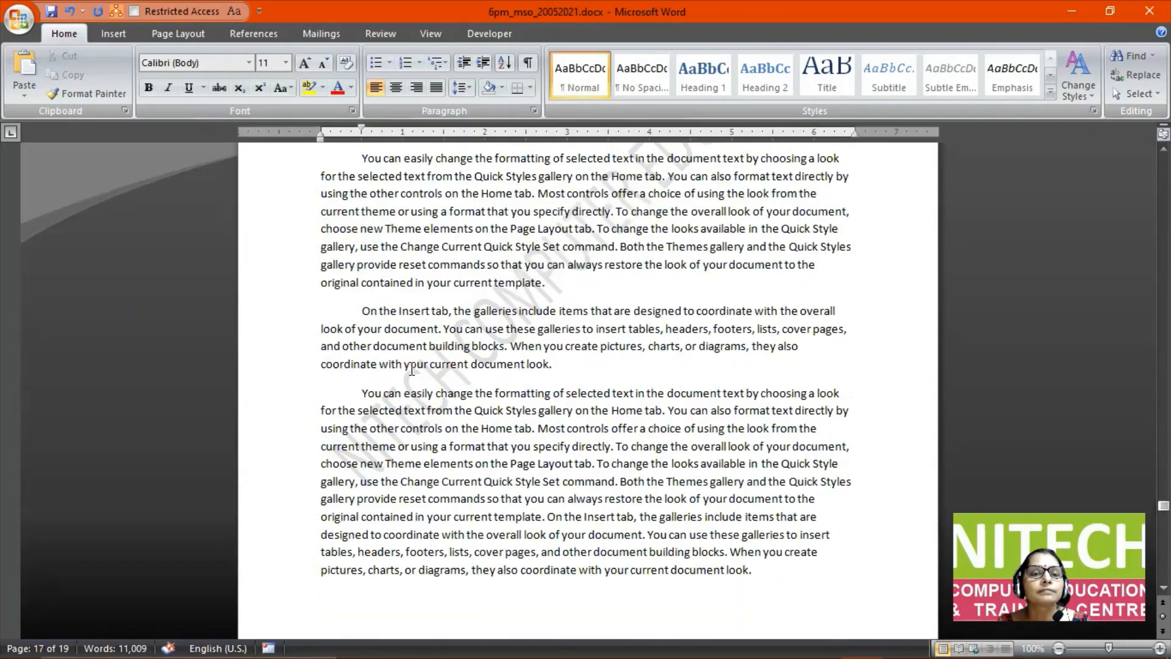
scroll(412, 371, down, 12)
scroll(412, 369, up, 9)
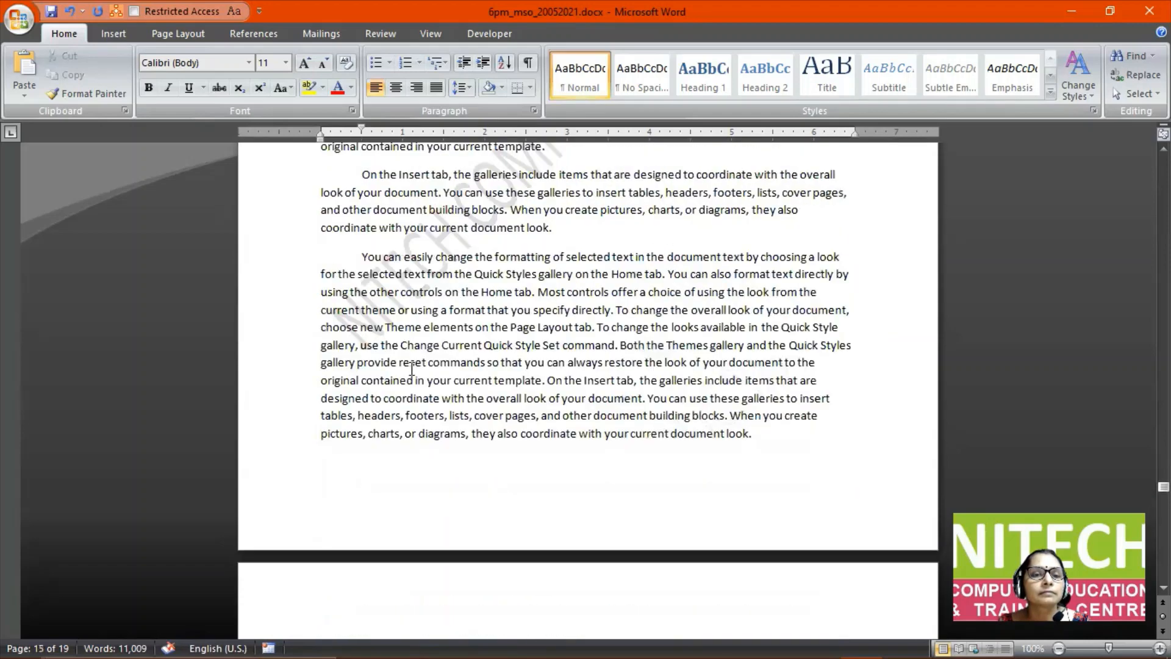
scroll(412, 369, down, 12)
scroll(412, 370, up, 6)
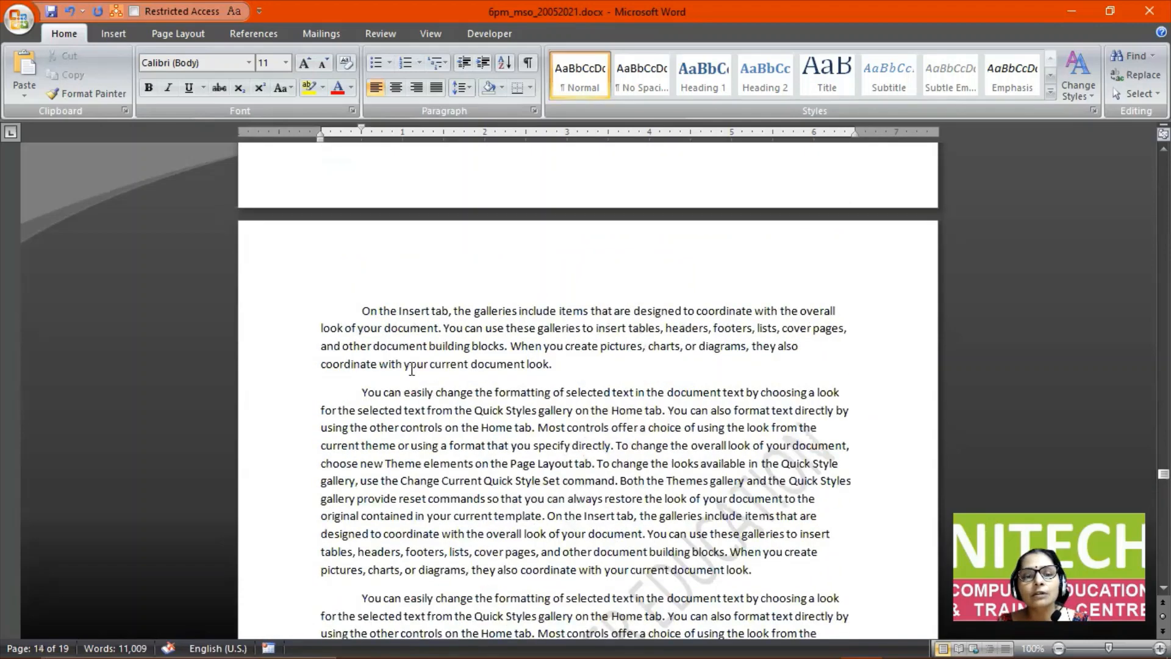
Undo the first-line indent on the long selection and indent only the second paragraph's first line on page 15 by 0.5 inch.
key(ctrl+a)
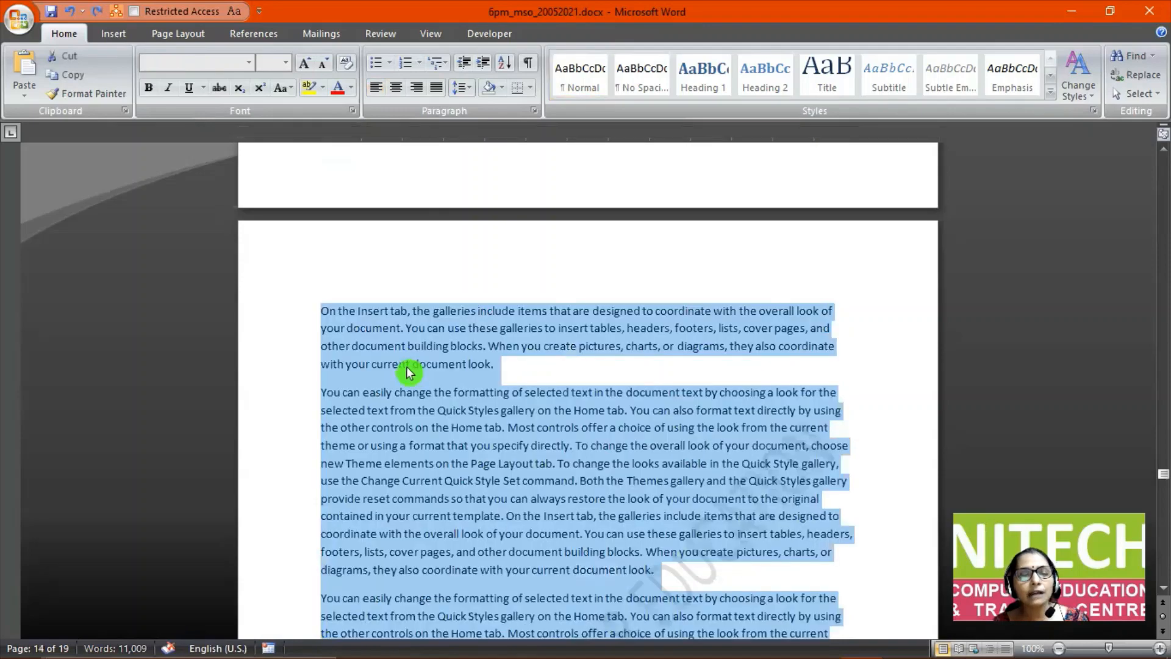
key(ctrl+z)
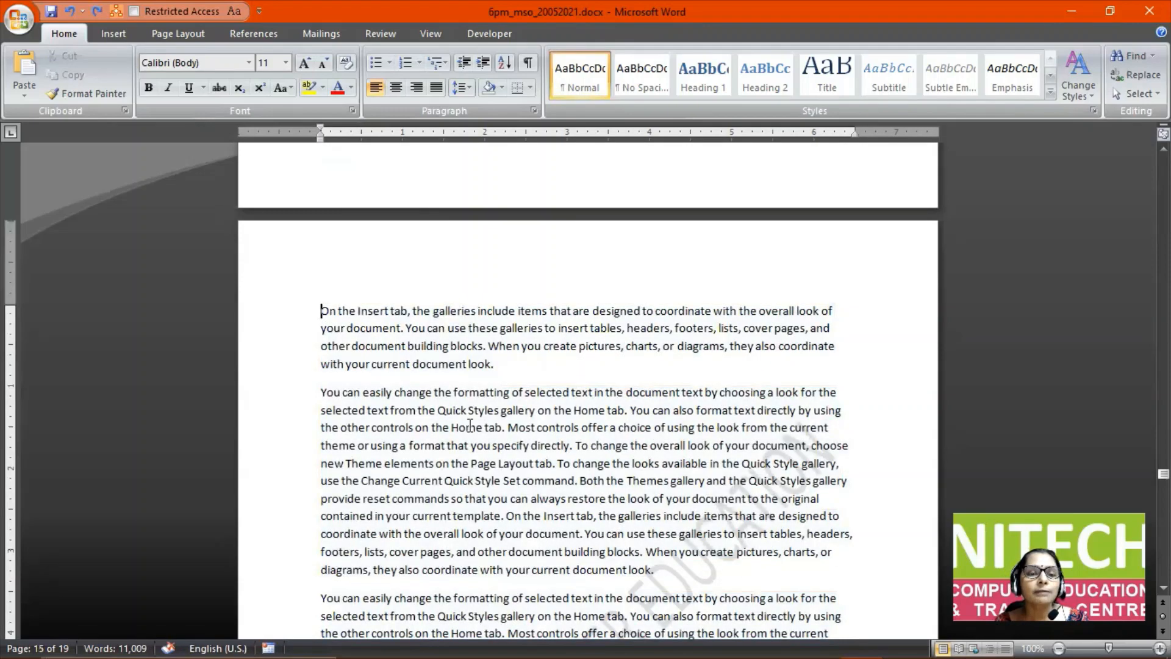
key(ctrl+Down)
key(Tab)
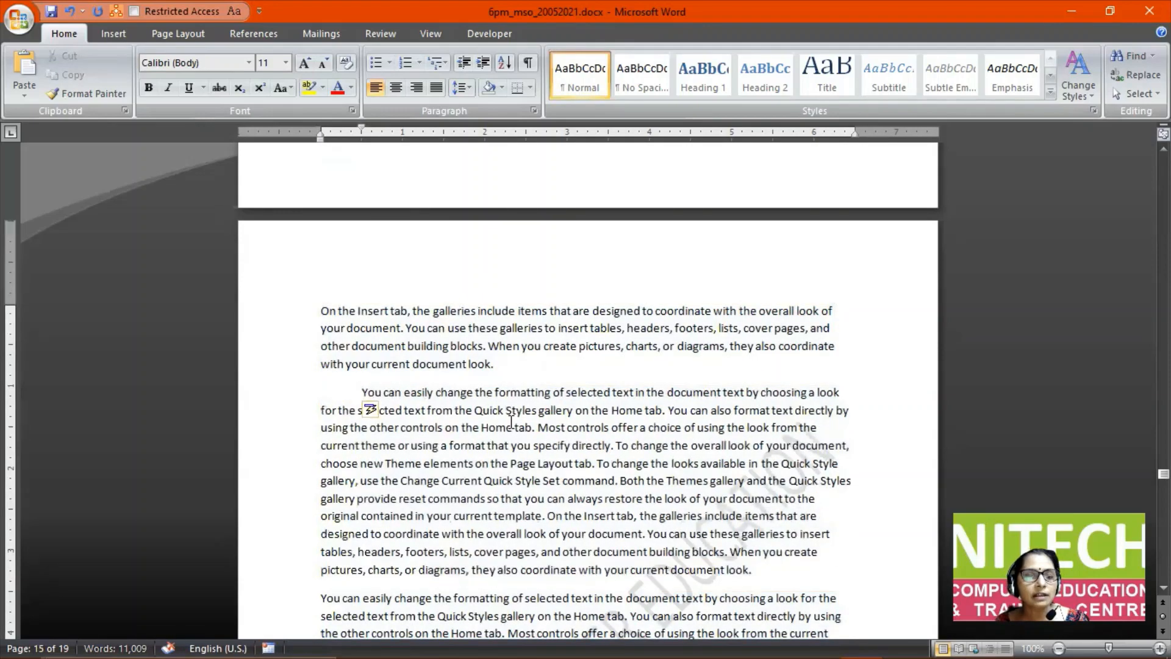
Indent the first lines of the third and fourth paragraphs on page 15 by 0.5 inch, one paragraph at a time.
scroll(299, 434, down, 3)
click(318, 433)
key(Tab)
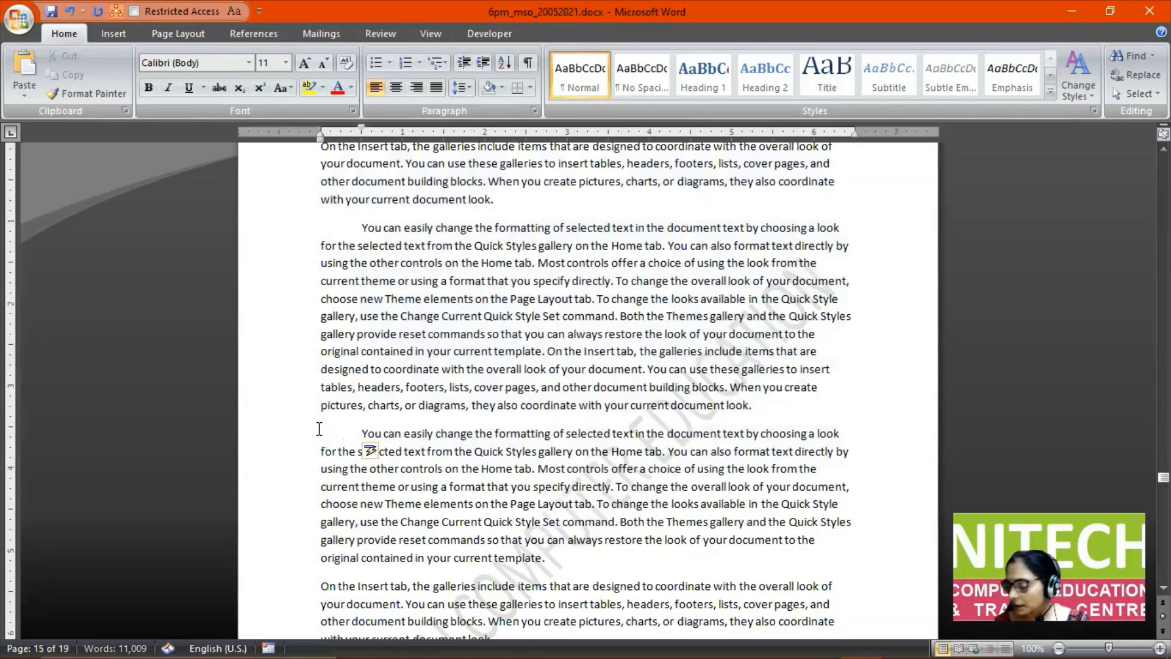
scroll(317, 430, down, 3)
click(317, 429)
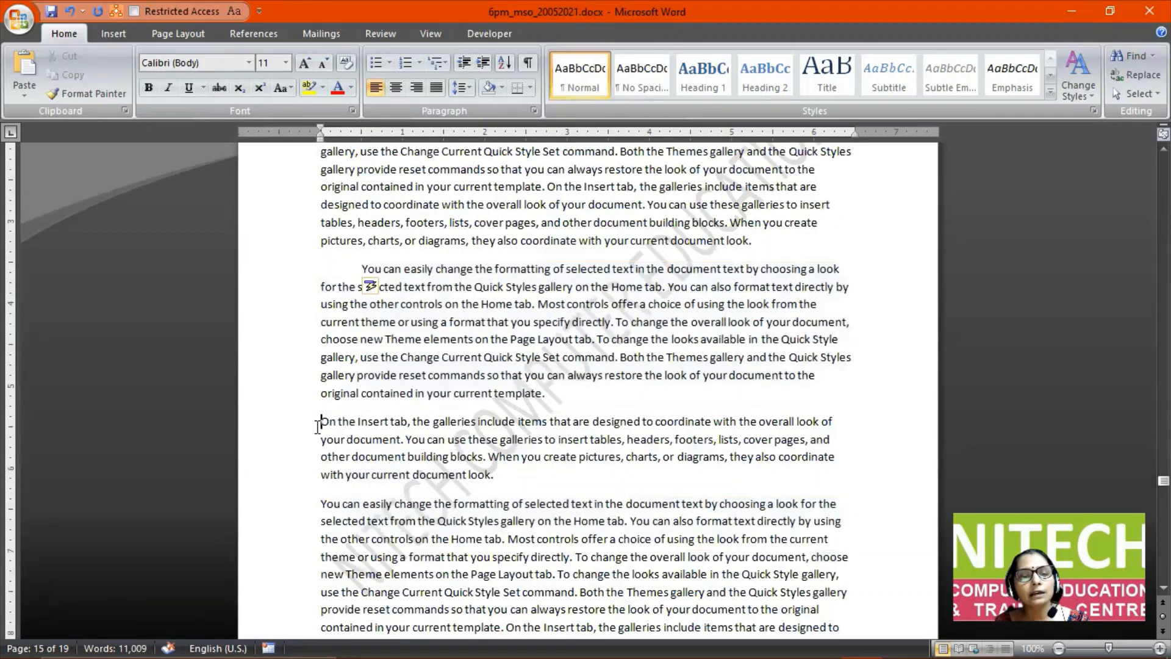
key(Tab)
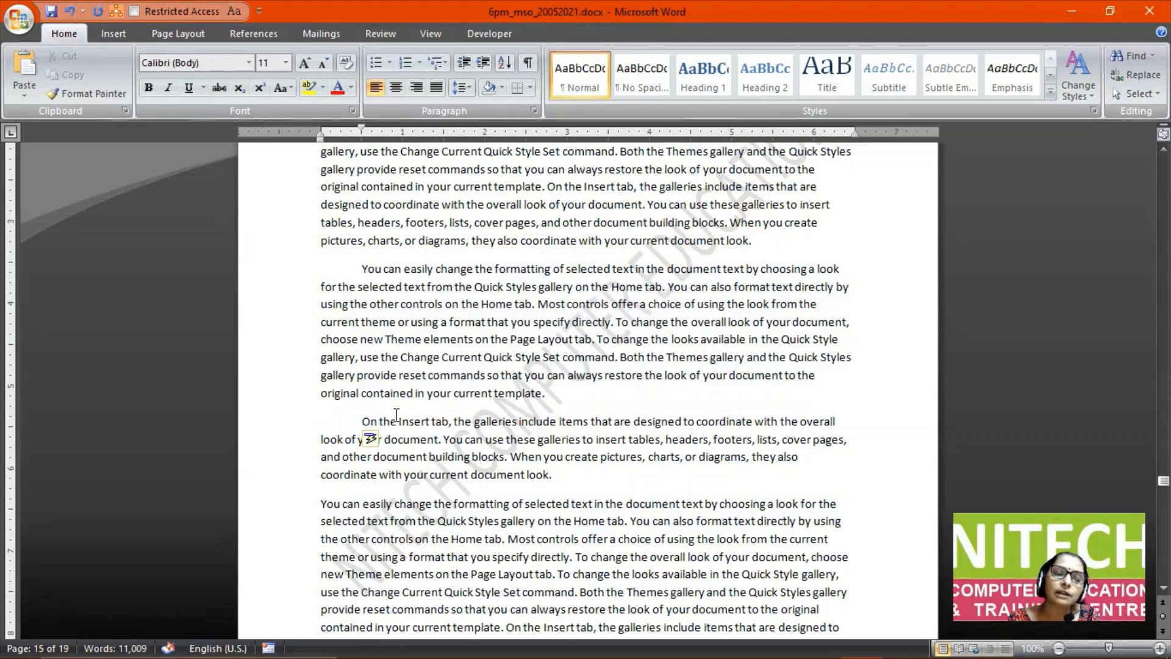
Undo the individual first-line indents on page 15 and the right indent change on the document's first paragraph.
key(ctrl+z)
key(ctrl+z)
key(ctrl+z)
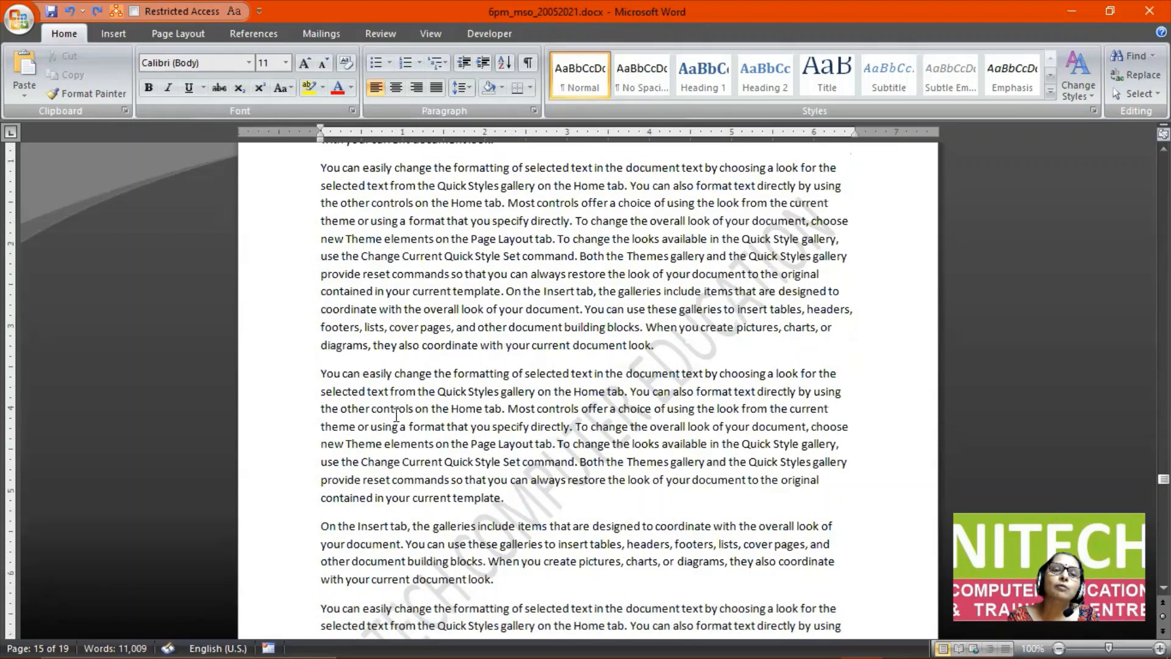
key(ctrl+z)
key(ctrl+z)
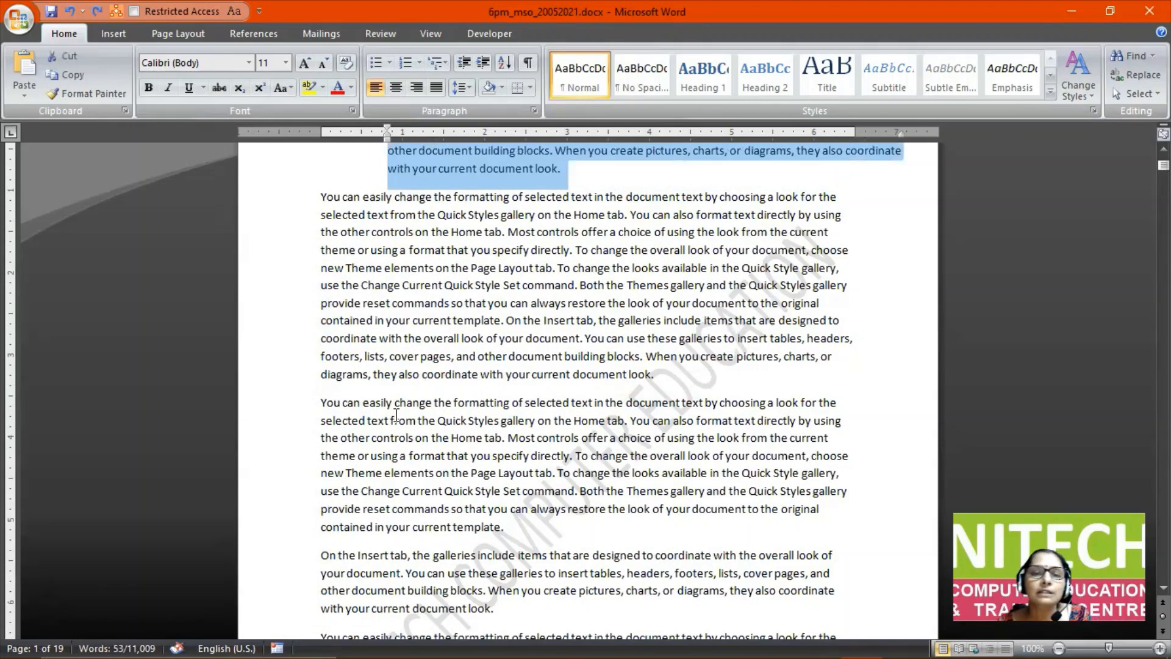
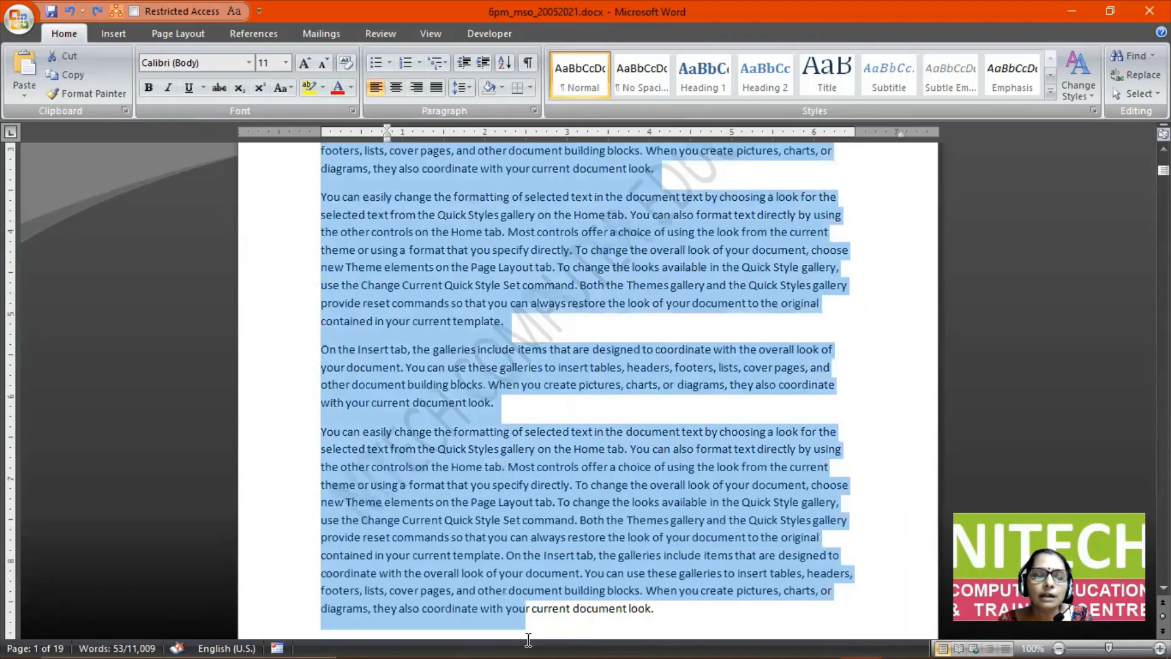
Select everything from the second paragraph to the document's end and set its first-line indent to 0.5 inch.
drag(528, 639, 529, 645)
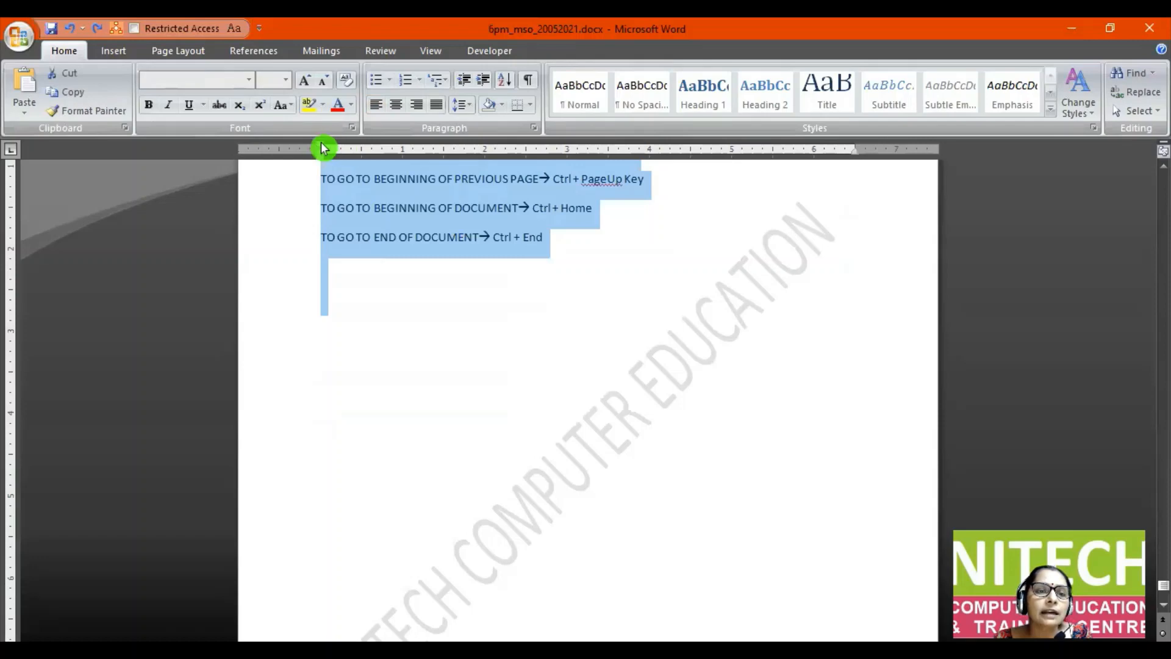
drag(321, 148, 362, 147)
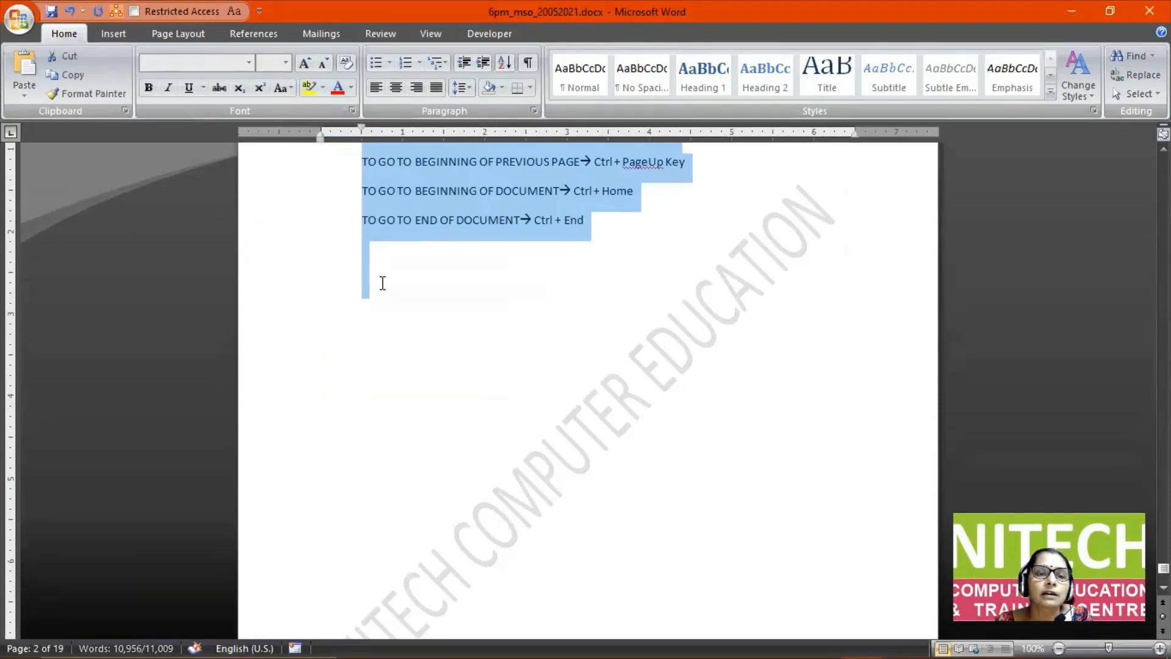
scroll(402, 286, up, 9)
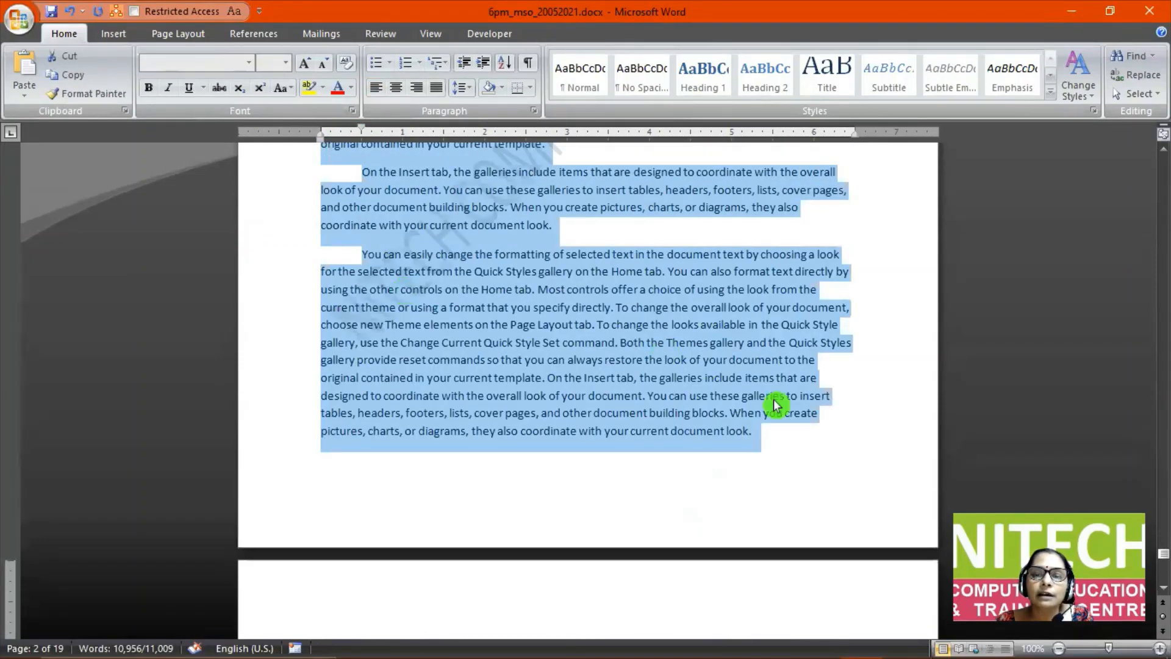
click(774, 430)
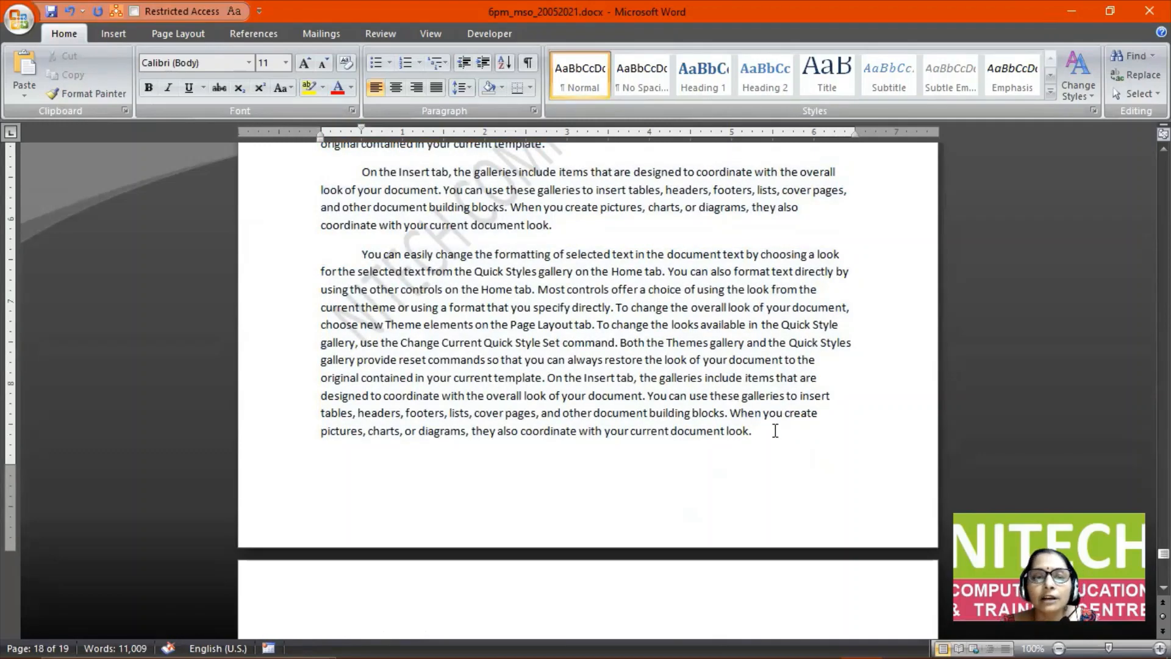
key(ctrl+Down)
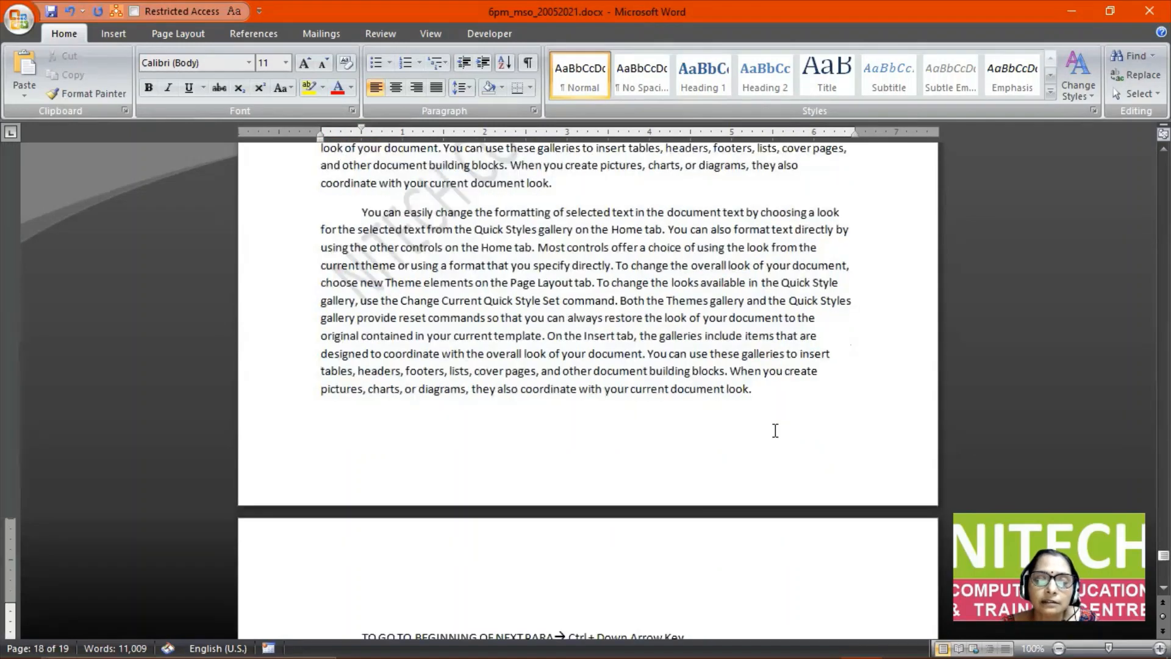
Fill the empty paragraph at the start of page 19 with a run of capital T's that wraps onto a fourth line.
text(TTTTTTT)
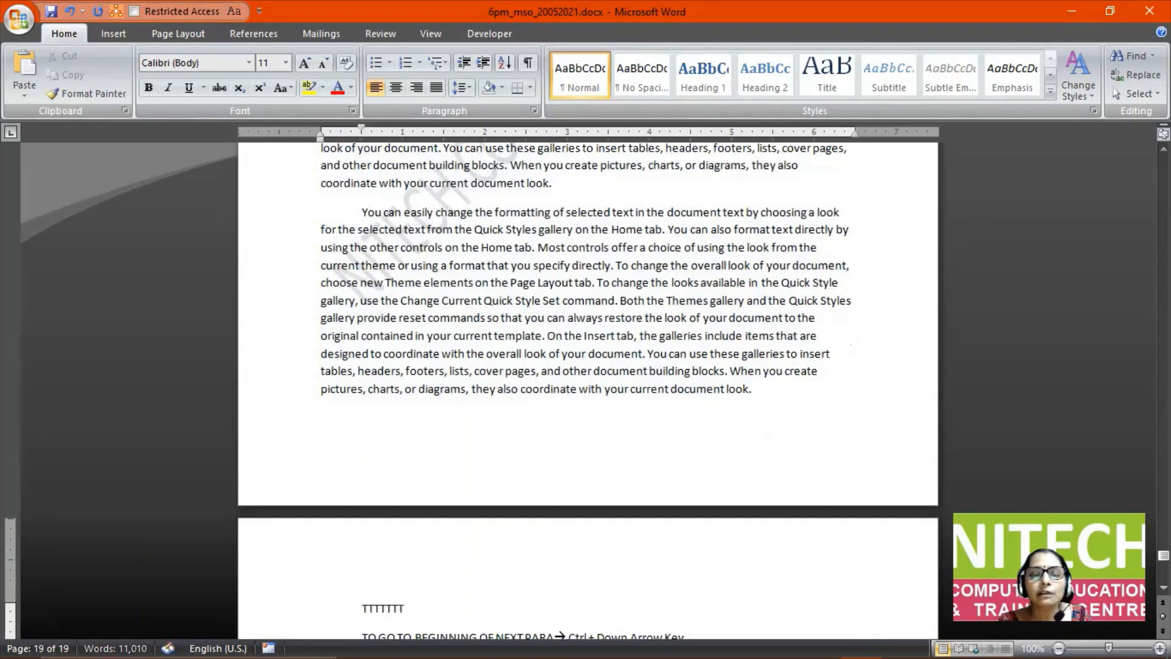
text(TTTTTTTTTTTTTTTTTTTTTTTTTTTTTTTTTTTTTTTTTTTTTTTTTTTTTTTTTTTTTTTTTTT)
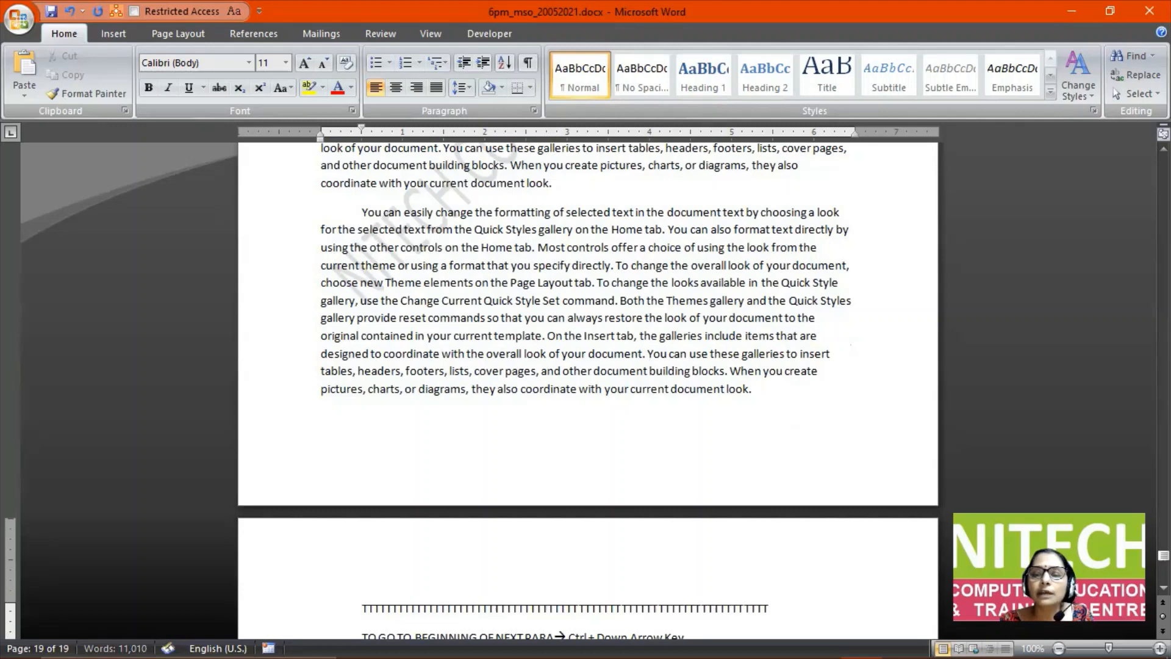
text(TTTTTTTTTTTTTTTTTTTTTTTTTTTTTTTTTTTTTTTTTTTTTTTTTTTTTTTTTTTTTTTTTTTTTTTT)
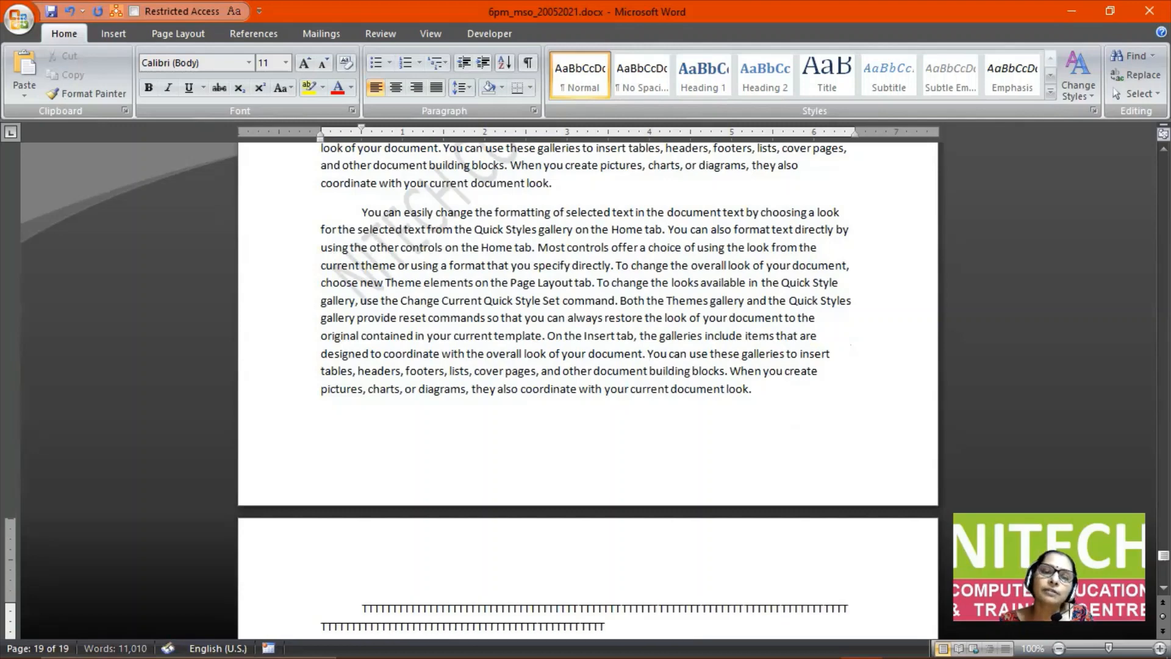
text(TTTTTTTTTTTTTTTTTTTTTTTTTTTTTTTTTTTTTTTTTTTTTTTTTTTTTTTTTTTTTTTTTTTTTTTT)
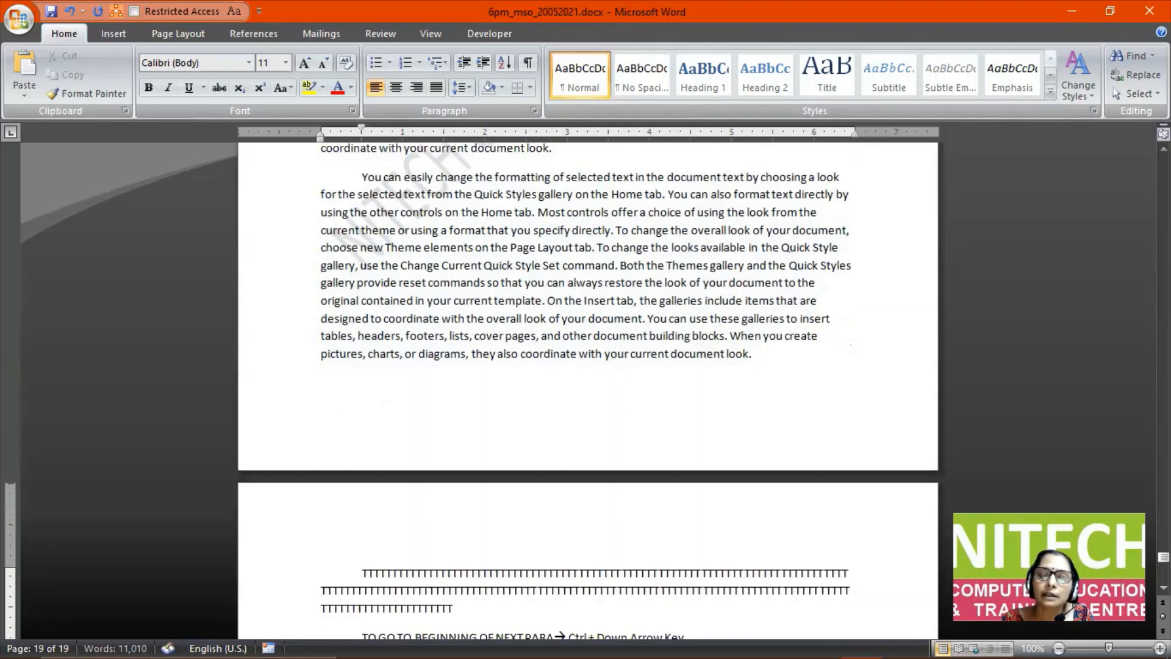
text(TTTTTTTTTTTTTTTTTTTTTTTTTTTTTTTTTTTTTTTTTTTTTTTTTTTTTTTTTTTTTTTTTTTTT)
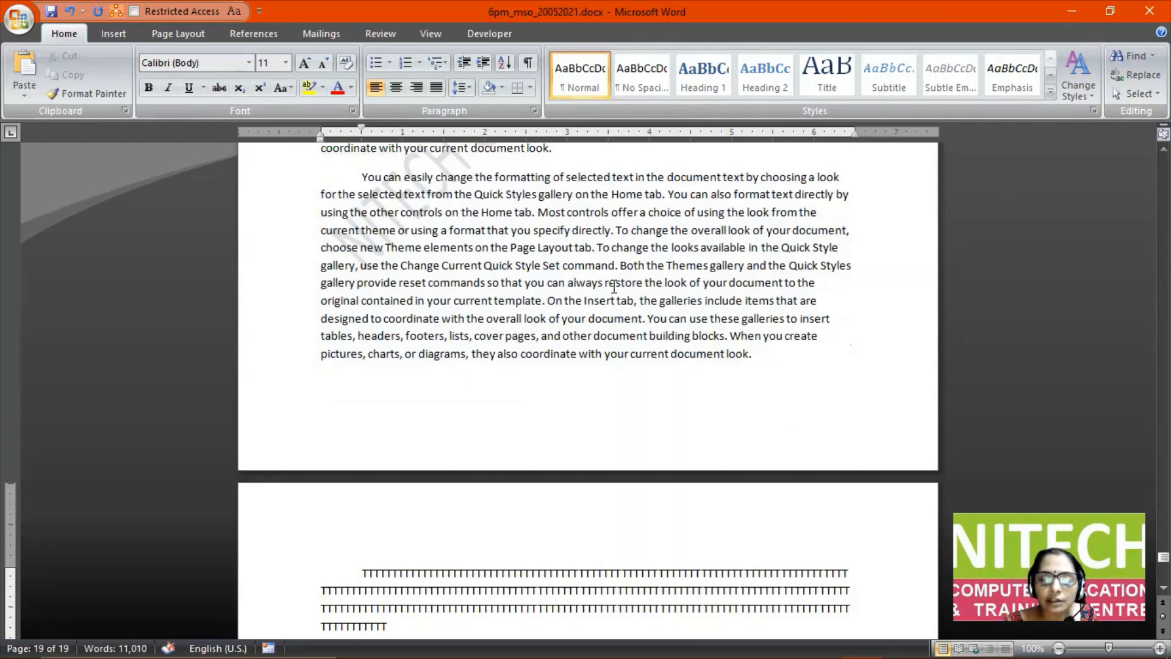
Remove the first-line indent from the empty paragraph at the document's end and enter the heading "Names of staff members-" there.
scroll(614, 286, down, 3)
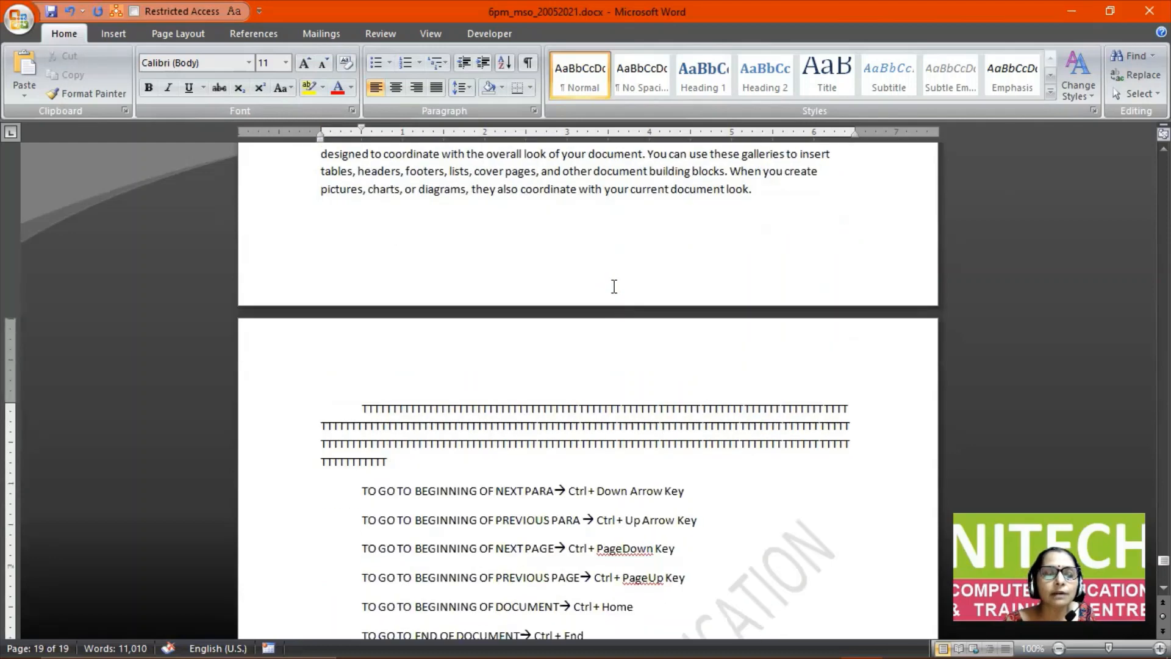
scroll(614, 287, down, 10)
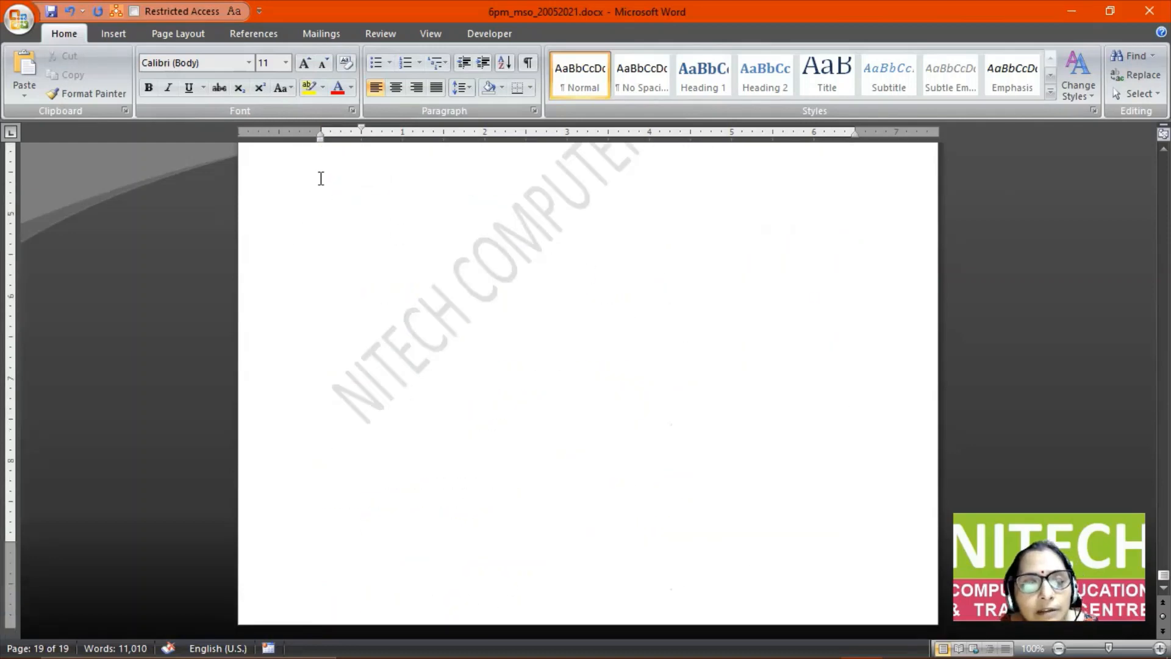
scroll(405, 314, up, 2)
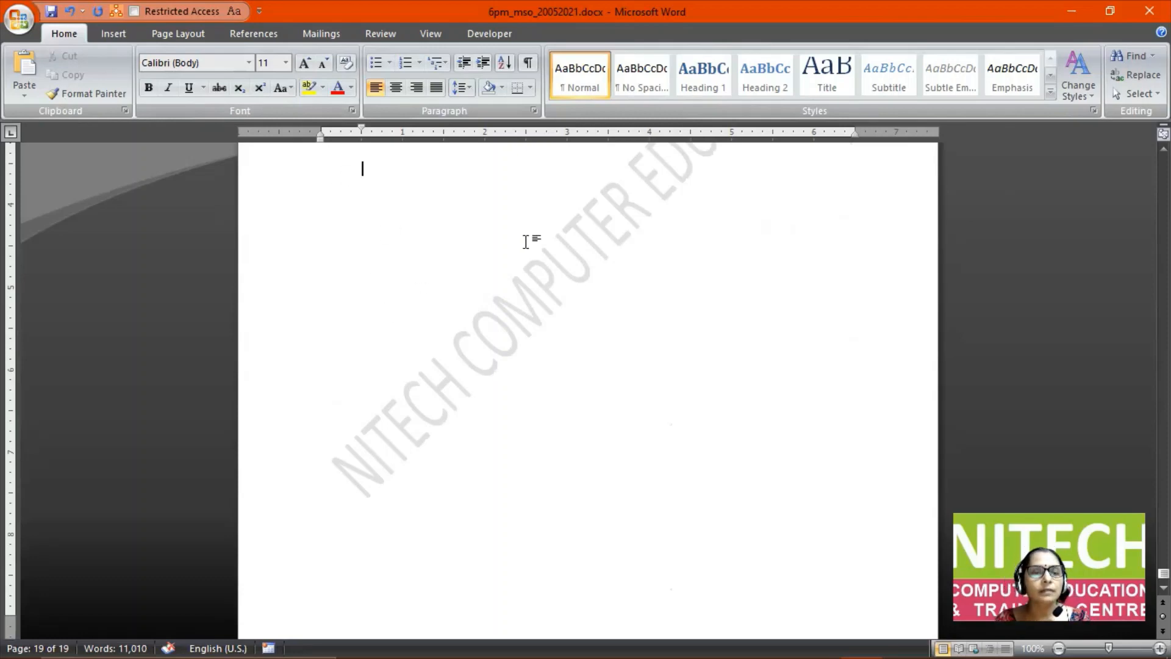
drag(362, 128, 320, 130)
drag(316, 197, 317, 201)
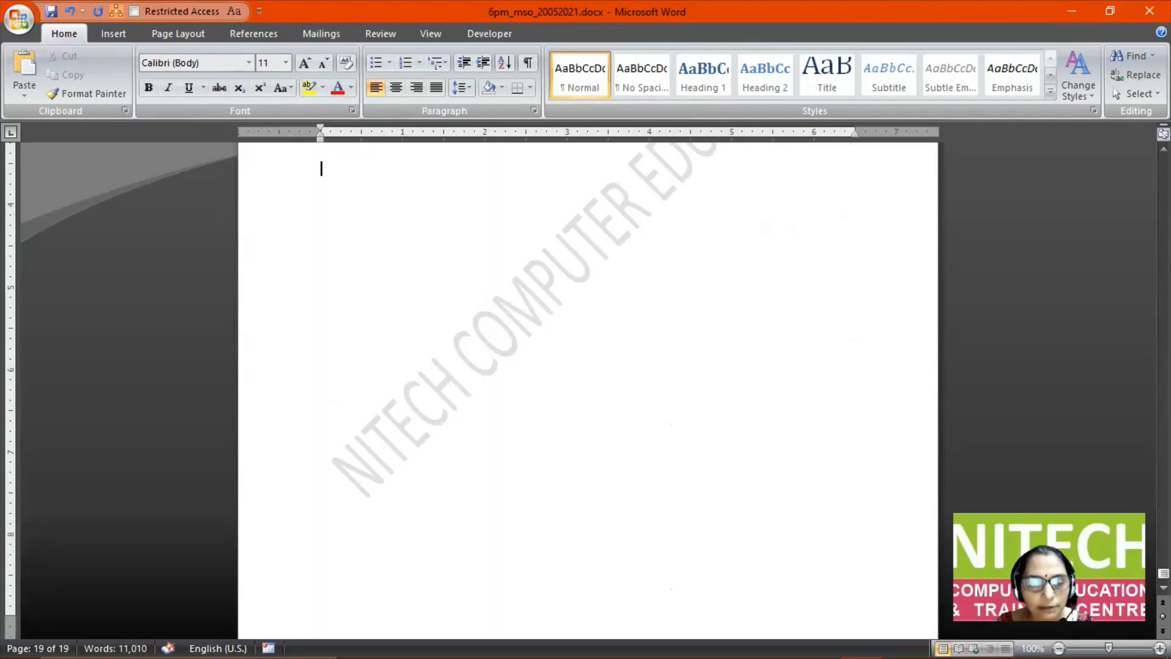
text(Names)
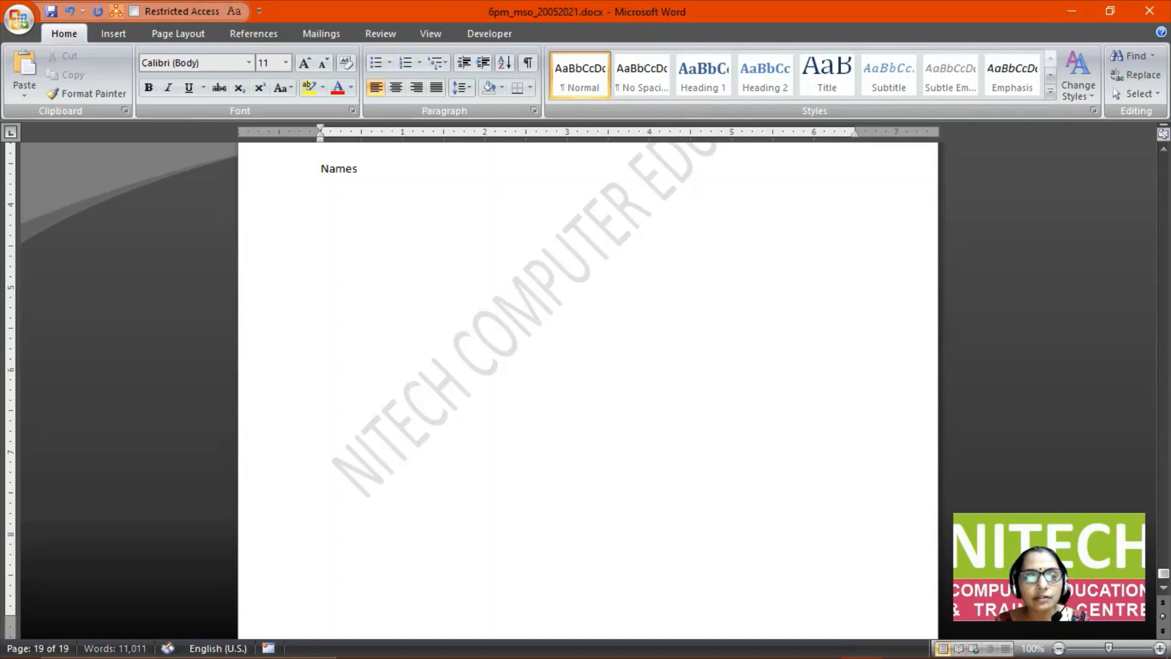
text(of)
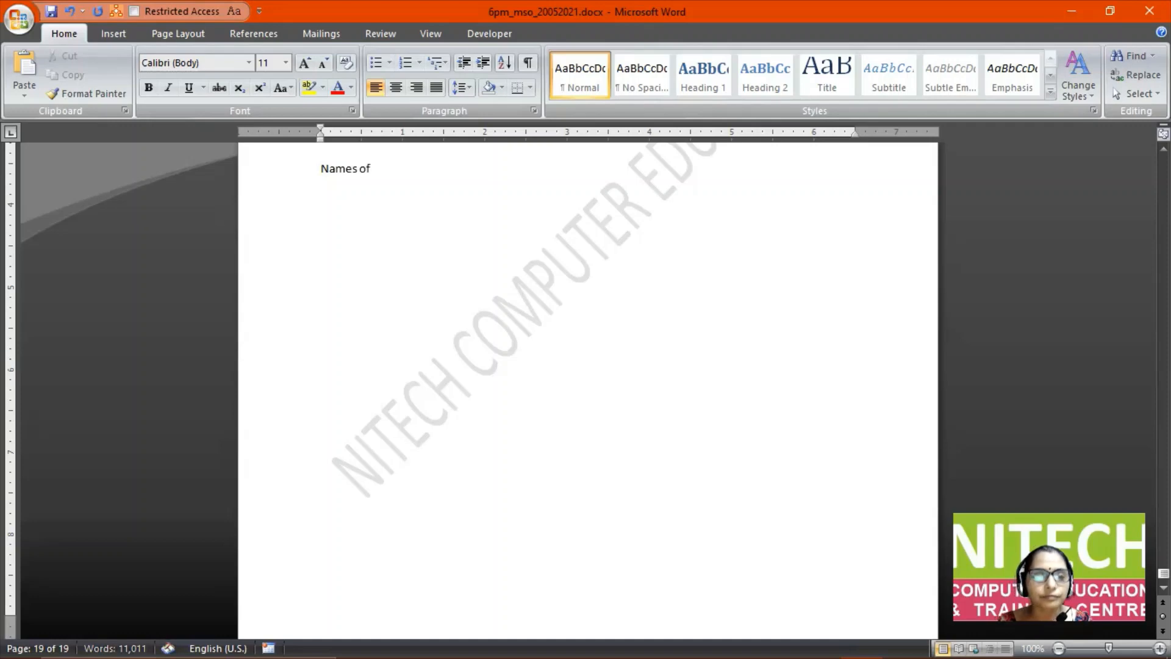
text( staff )
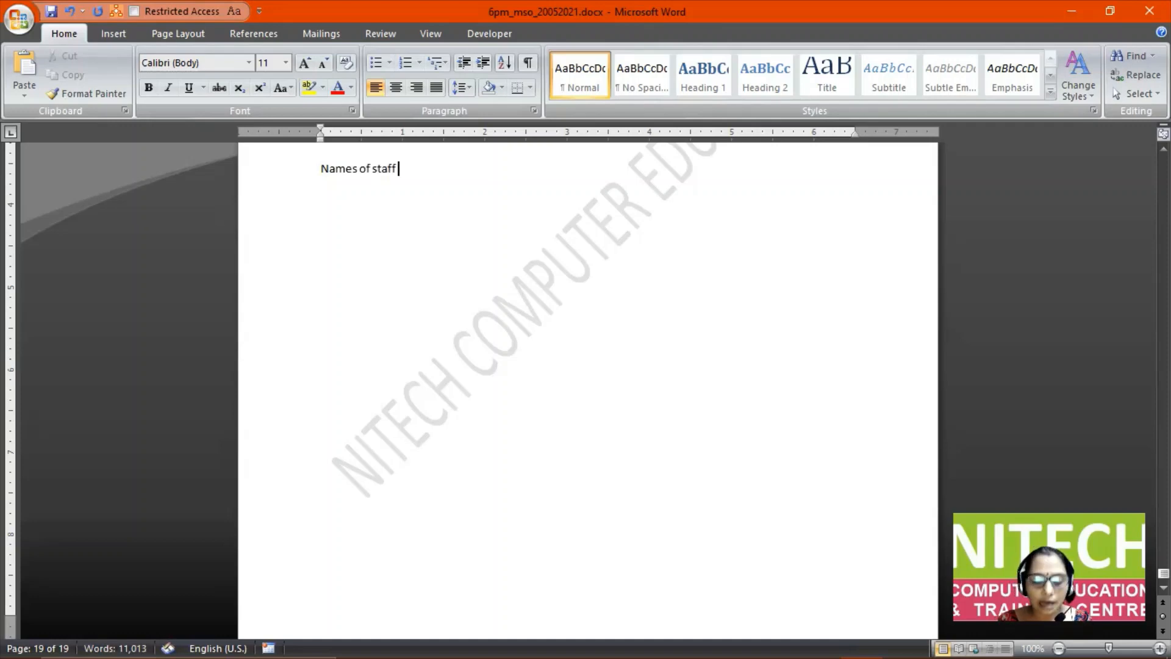
text(members-)
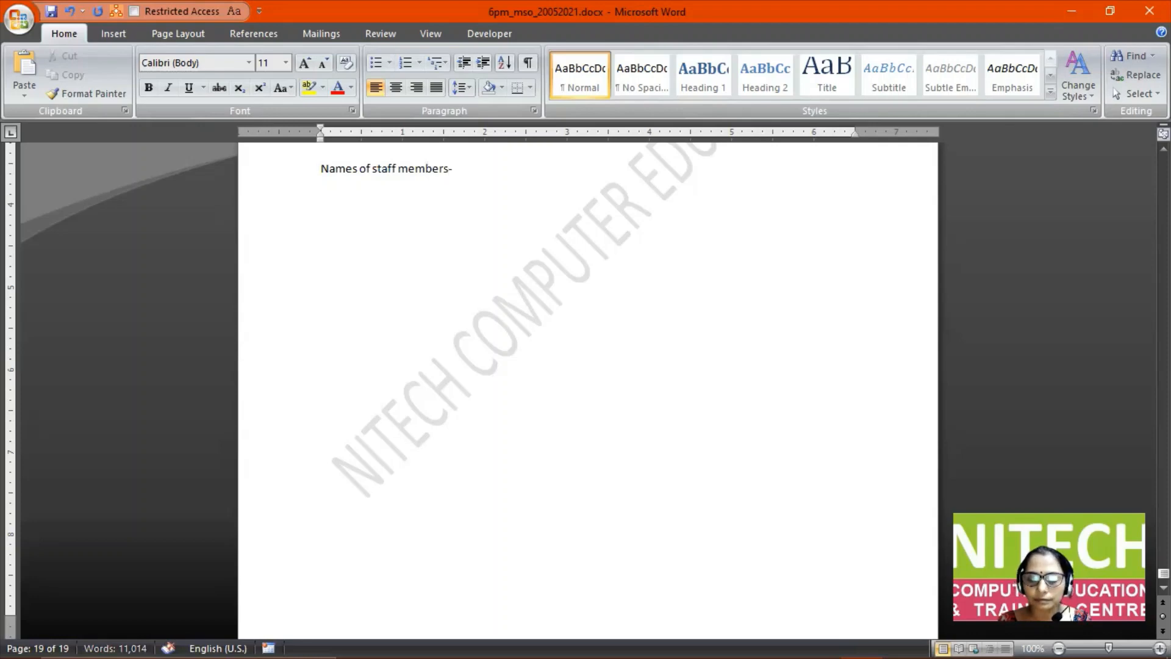
Enlarge the staff members heading to 14 pt and start a new line below it.
key(Home)
key(shift+End)
key(ctrl+shift+period)
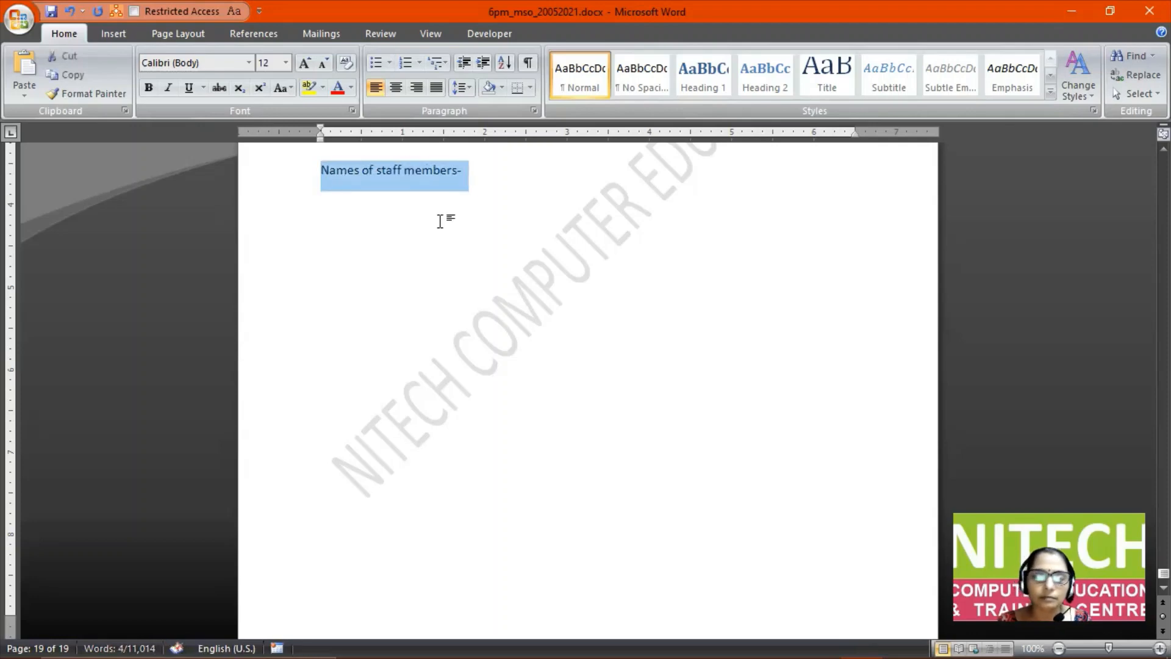
key(ctrl+shift+period)
key(End)
key(Return)
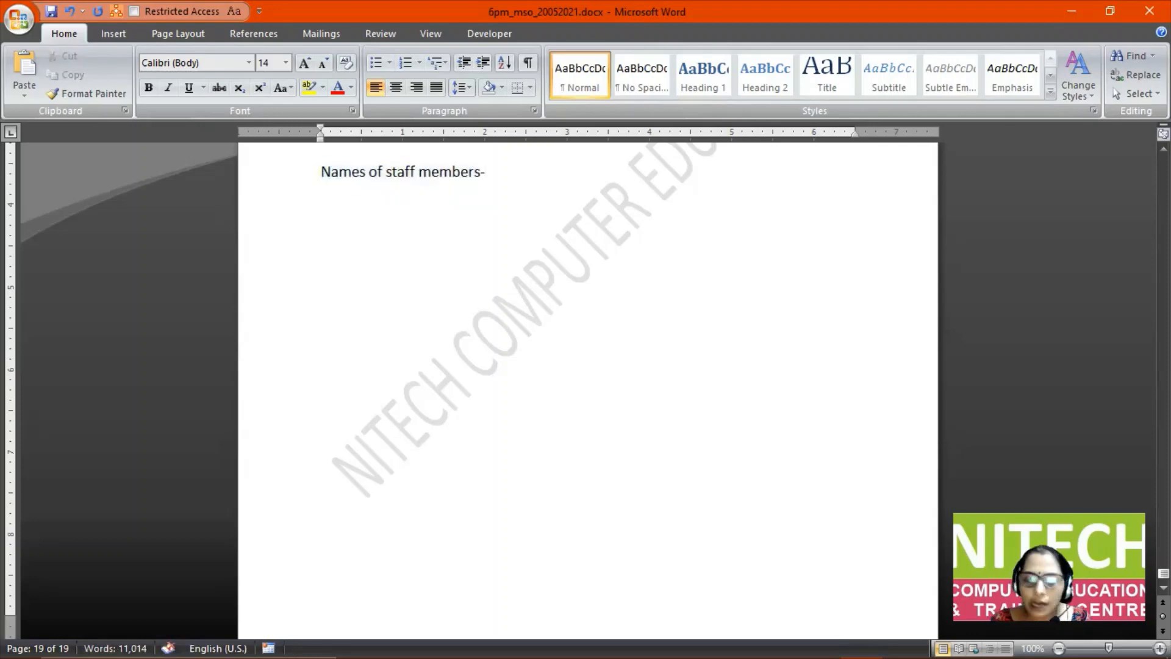
Enter six staff members' first names below the heading, each on its own line.
text(aditi)
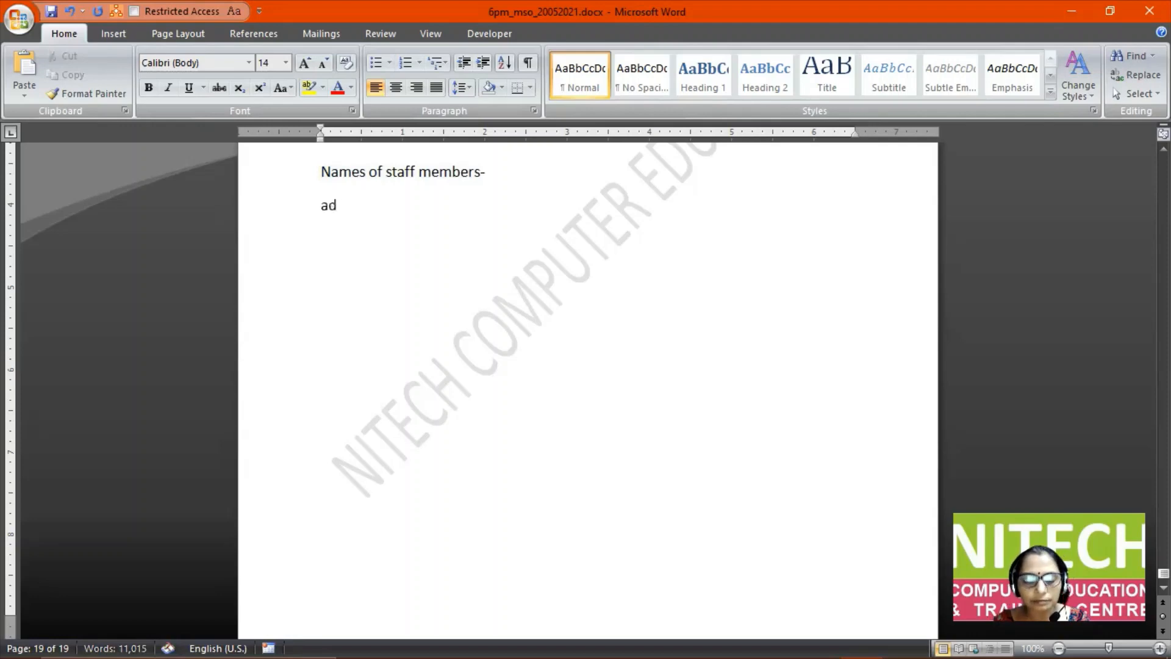
key(Return)
text(ishan)
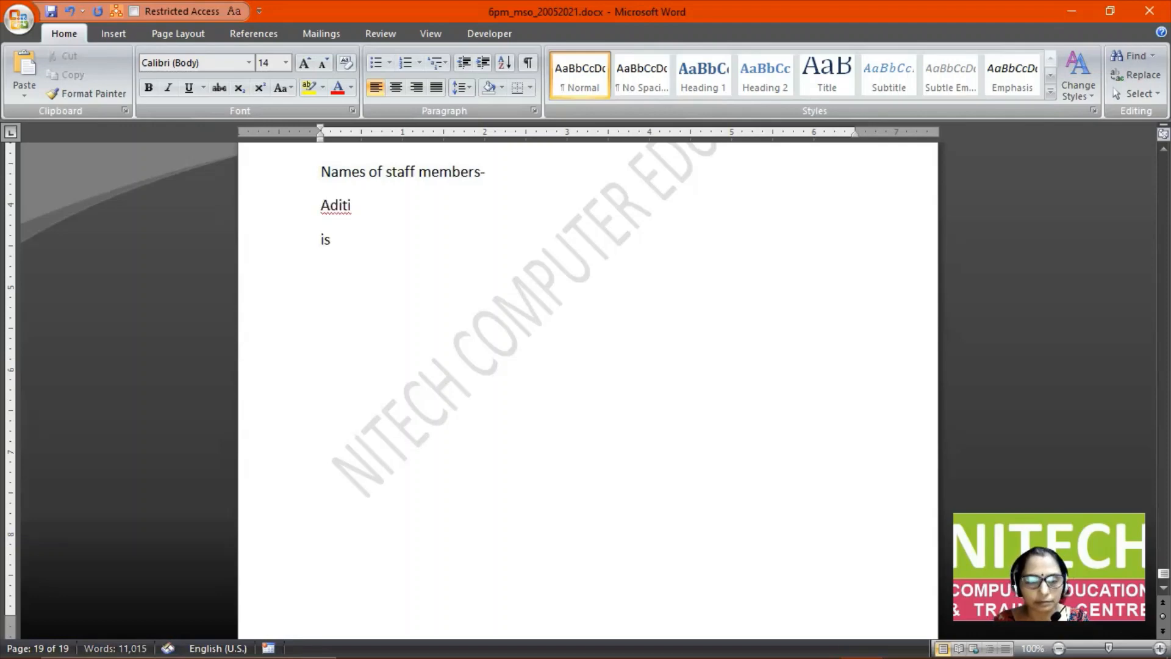
key(Return)
text(nandan)
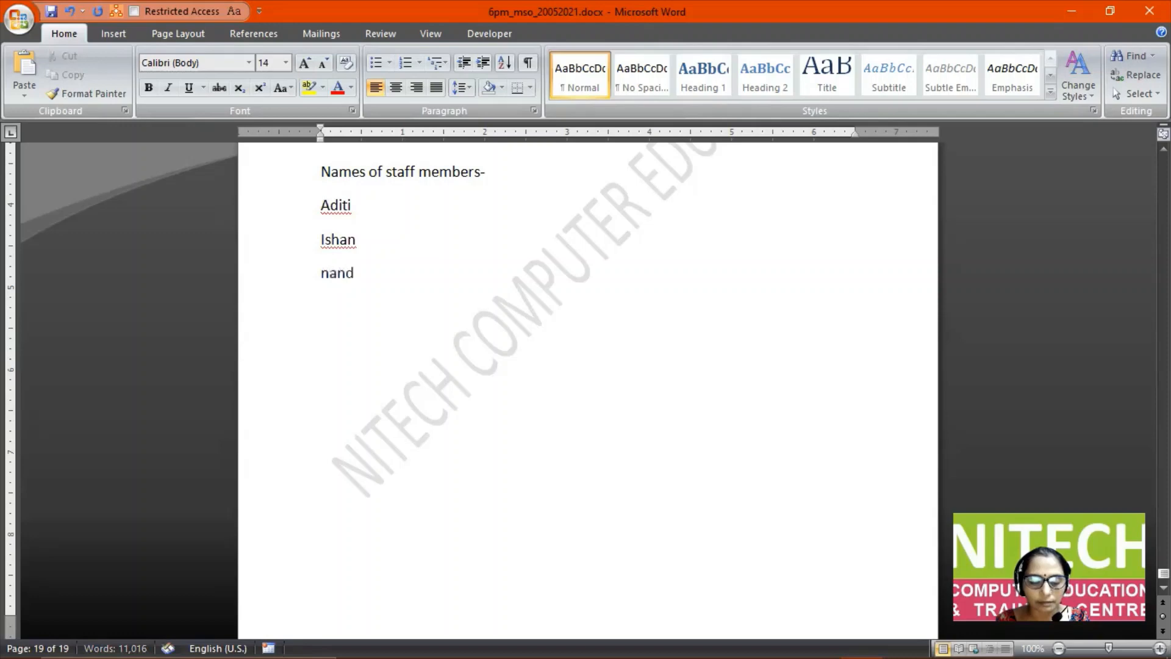
key(Return)
text(jaya)
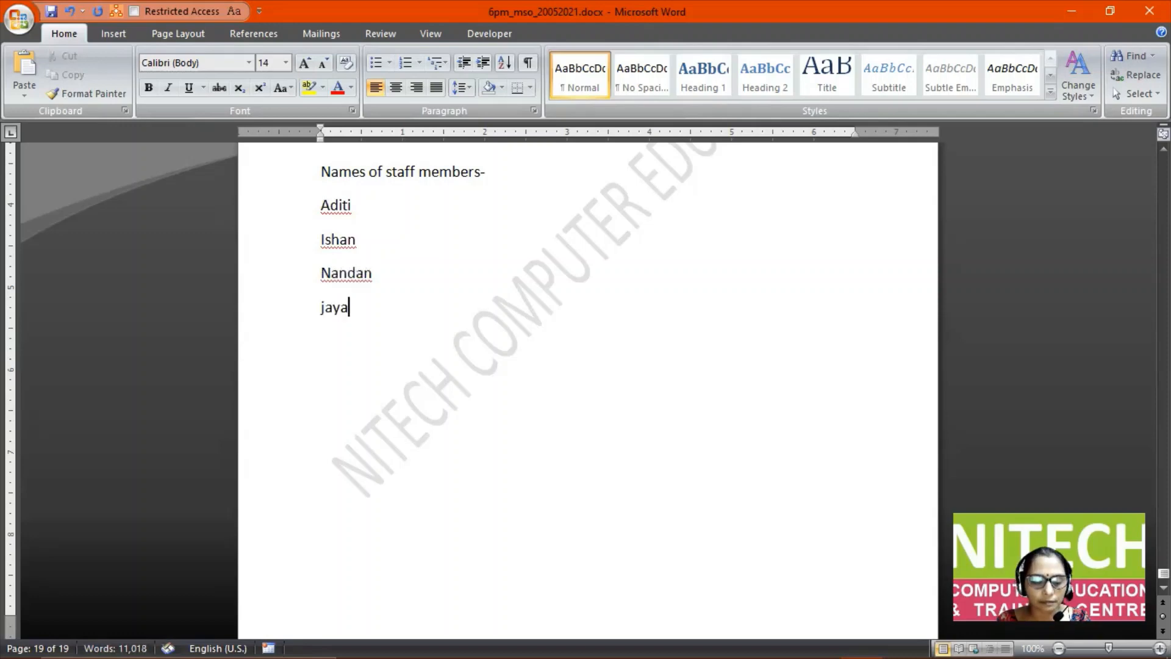
key(Return)
text(chitra)
key(Return)
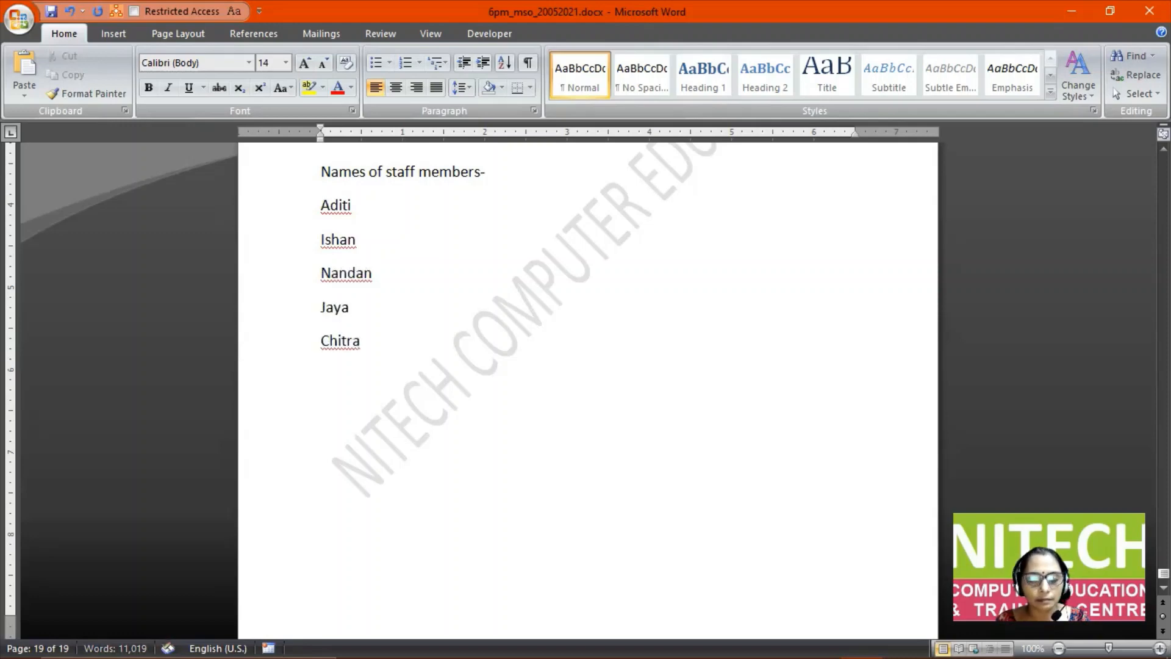
text(raj)
key(Return)
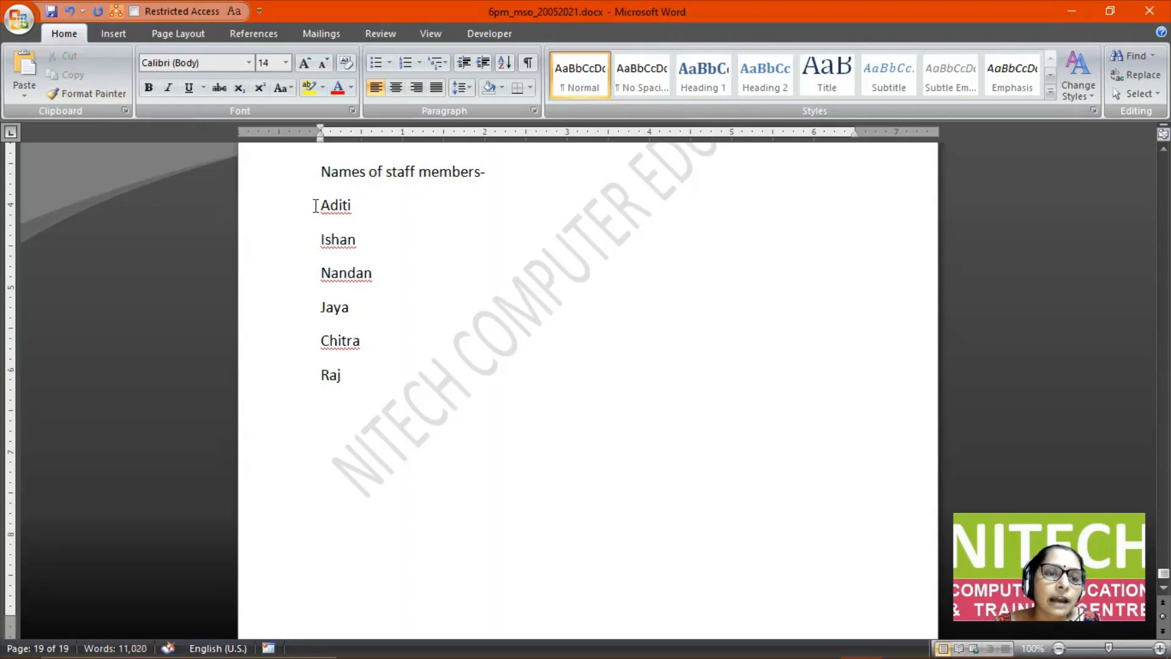
Turn the six staff names into a numbered list in the 1., 2., 3. format.
drag(322, 203, 392, 384)
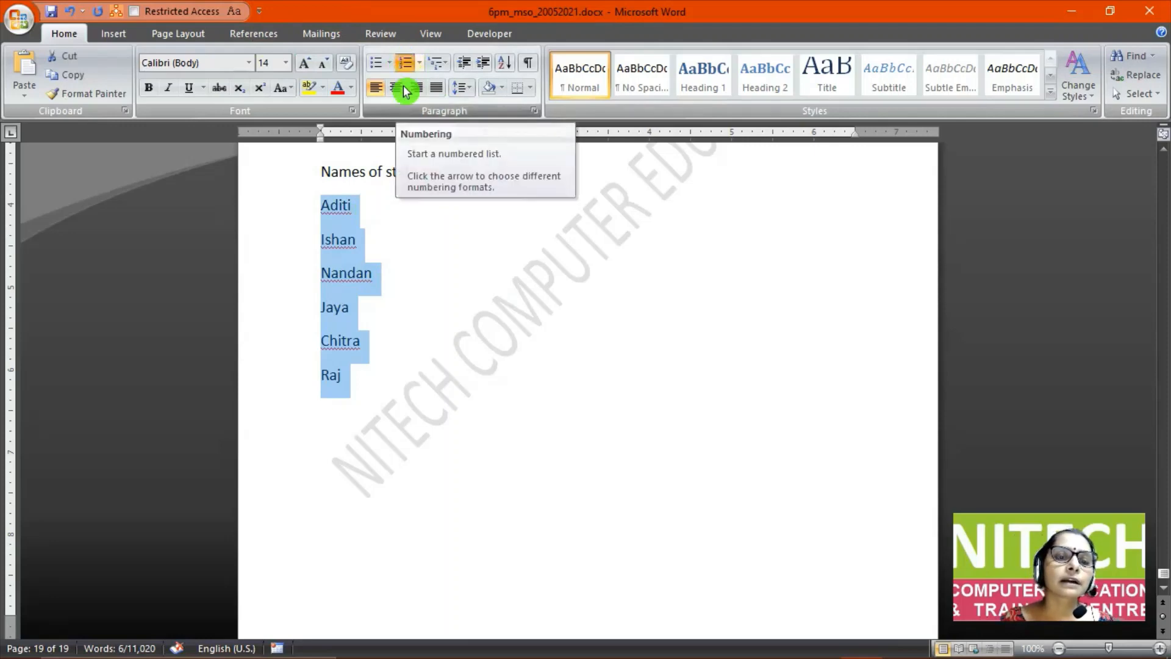
click(404, 63)
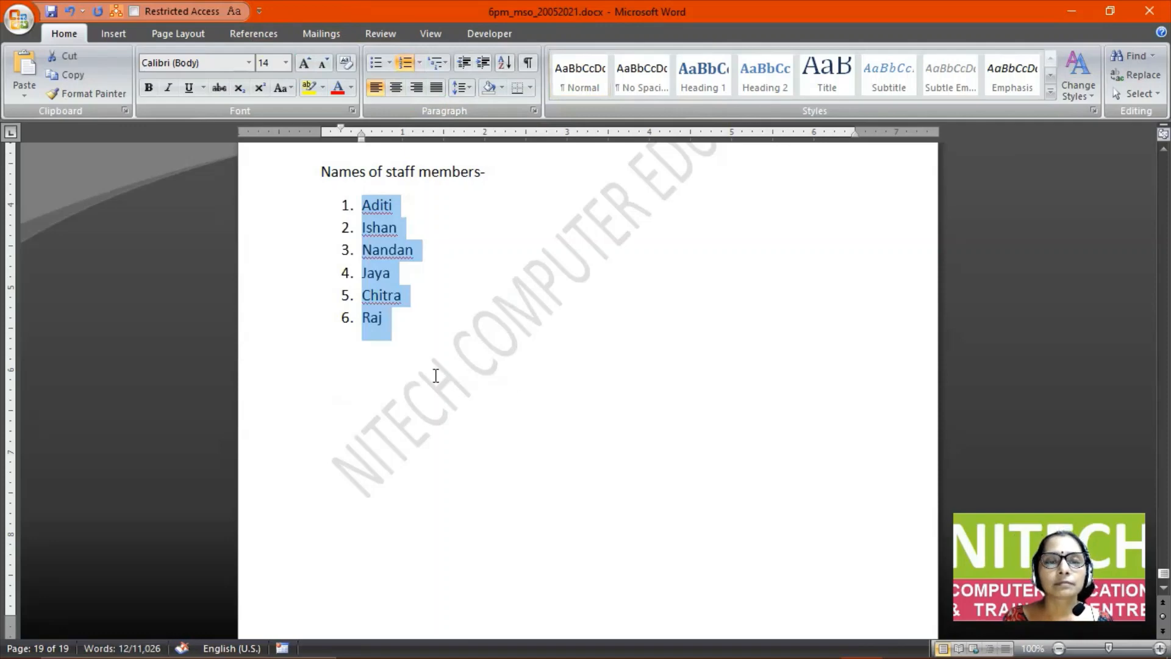
click(424, 314)
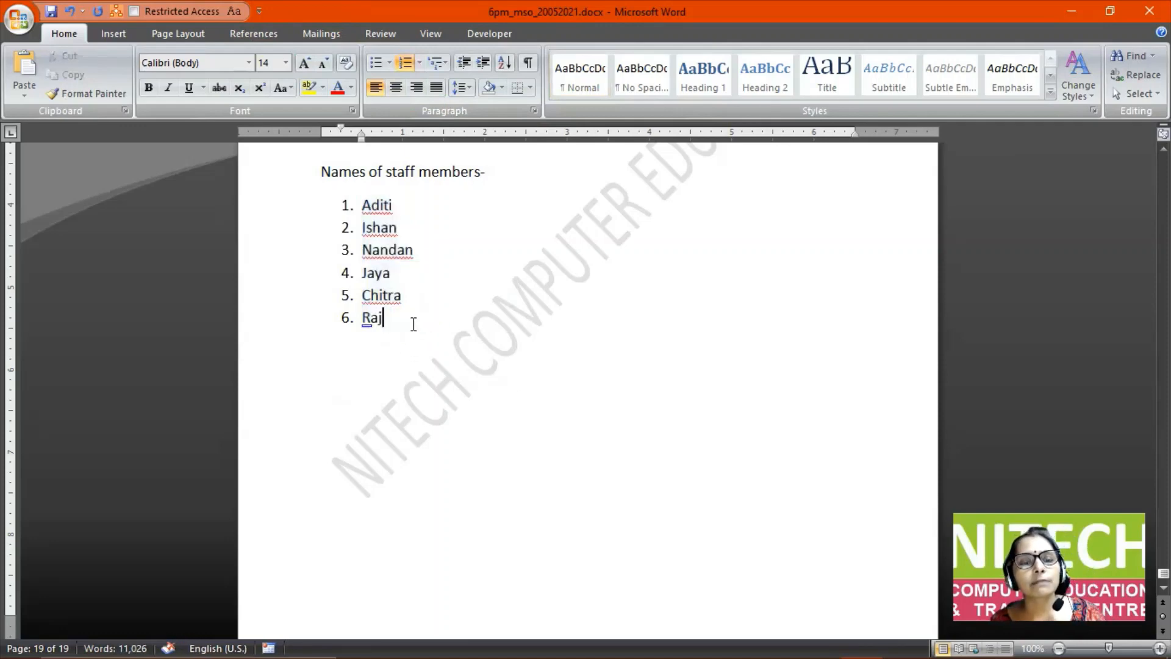
Insert two more staff names as items 5 and 6, directly after the fourth name in the numbered list.
key(Up)
key(Up)
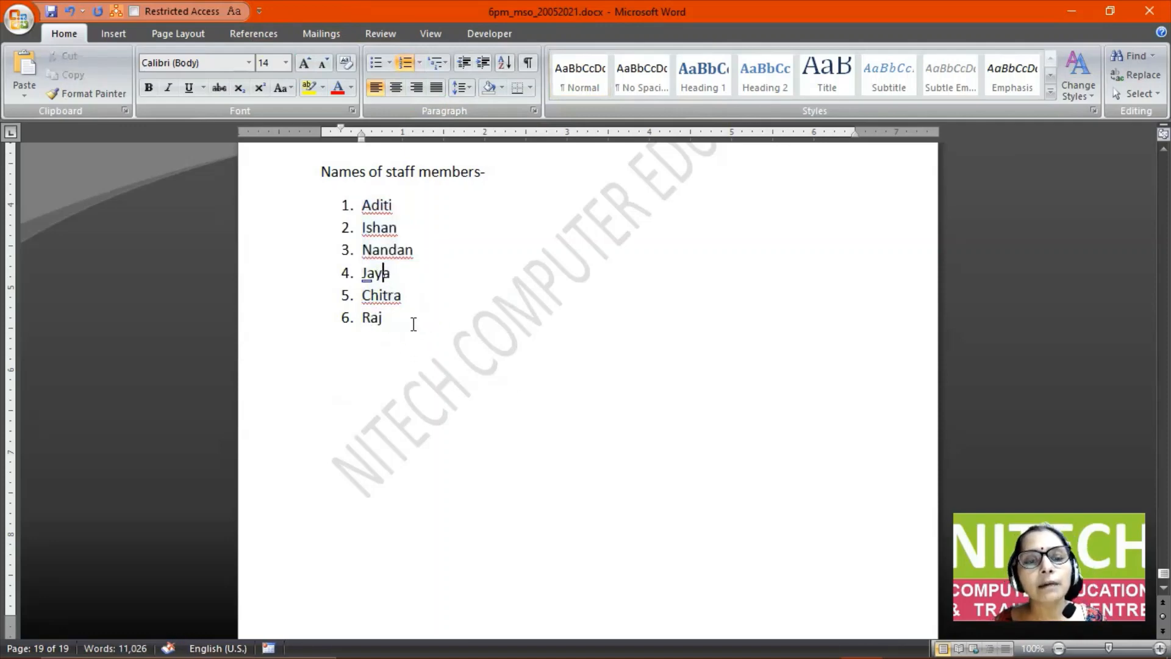
key(Right)
key(Return)
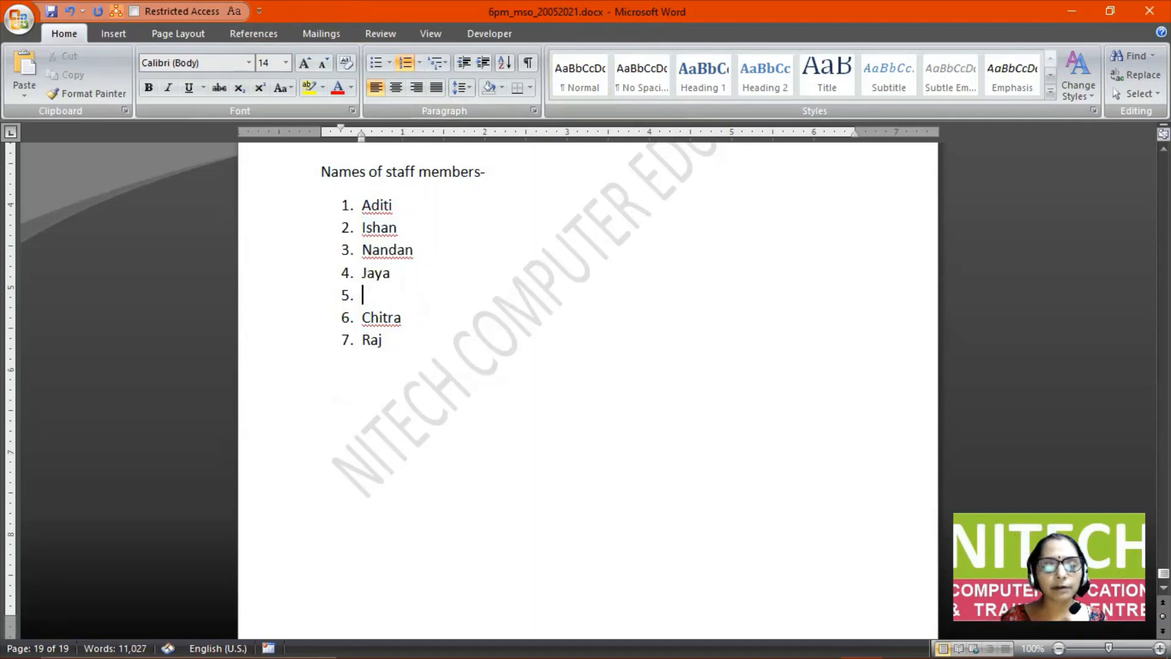
text(naia)
key(BackSpace)
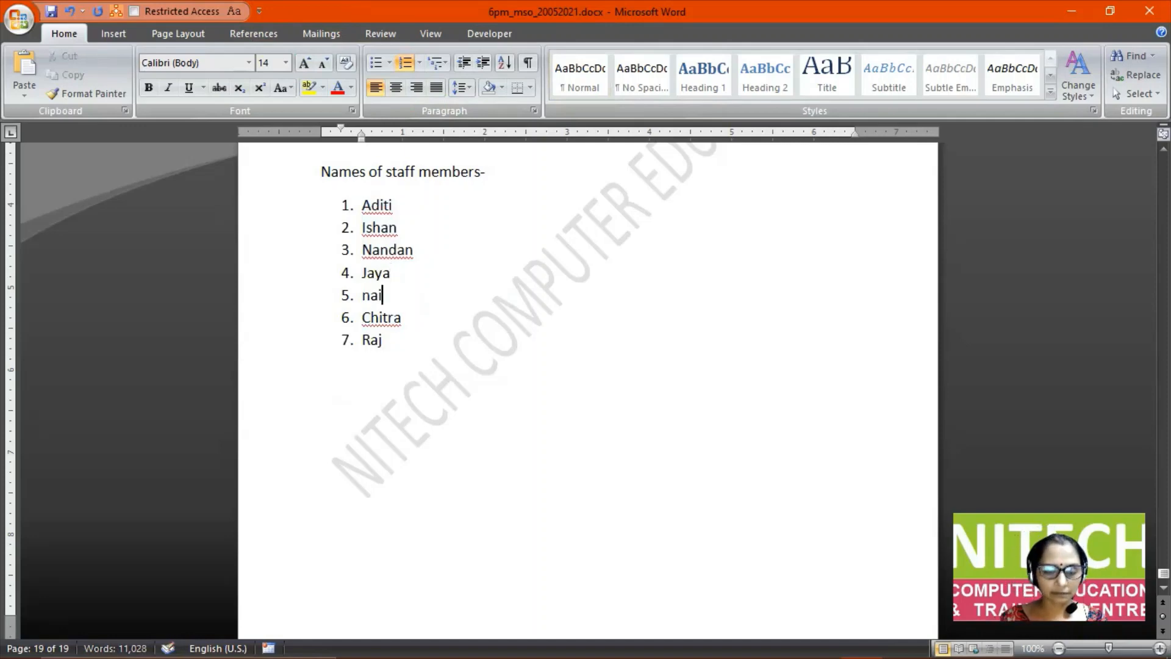
text(na)
key(Return)
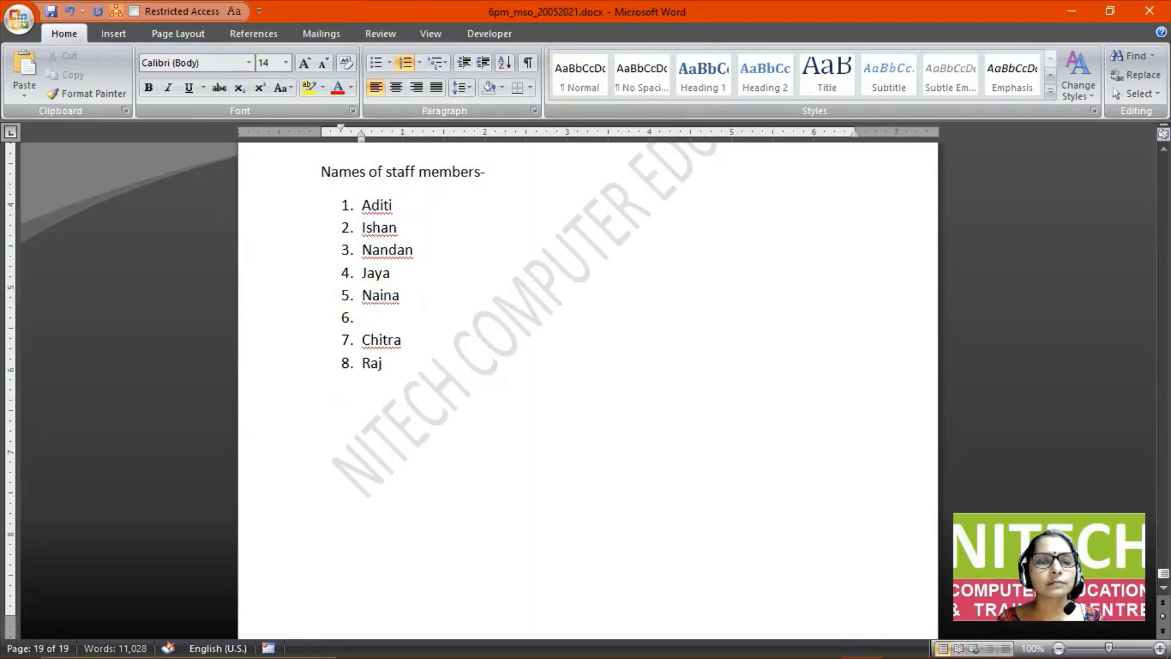
text(deepak)
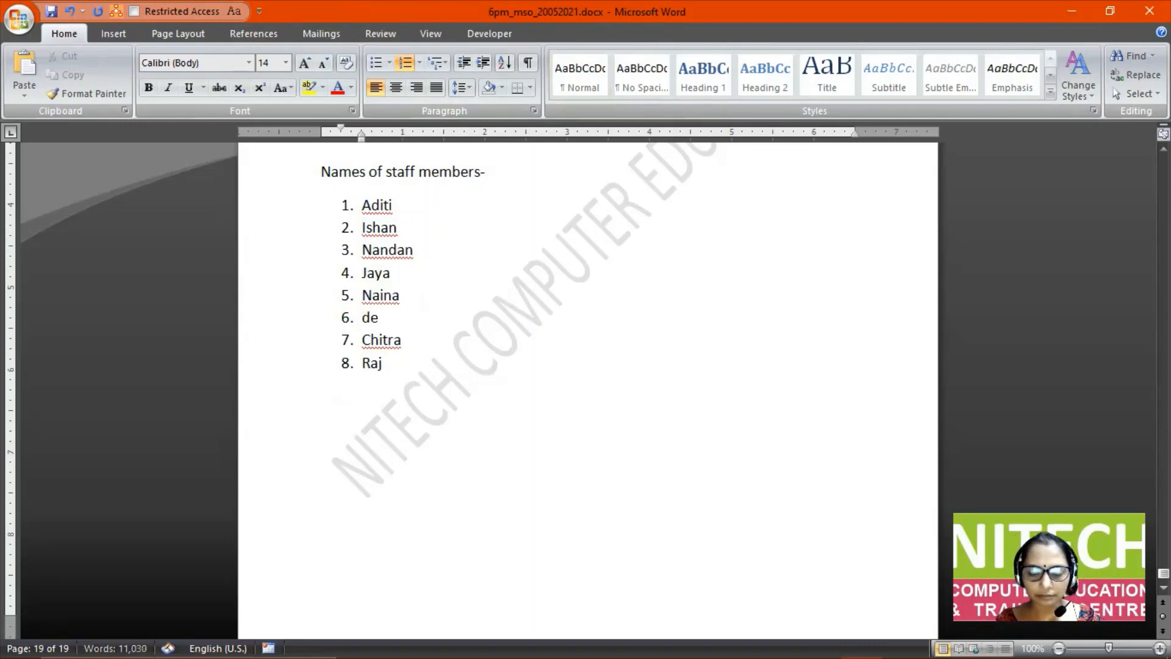
Add a ninth staff name at the end of the numbered list.
key(Down)
key(Down)
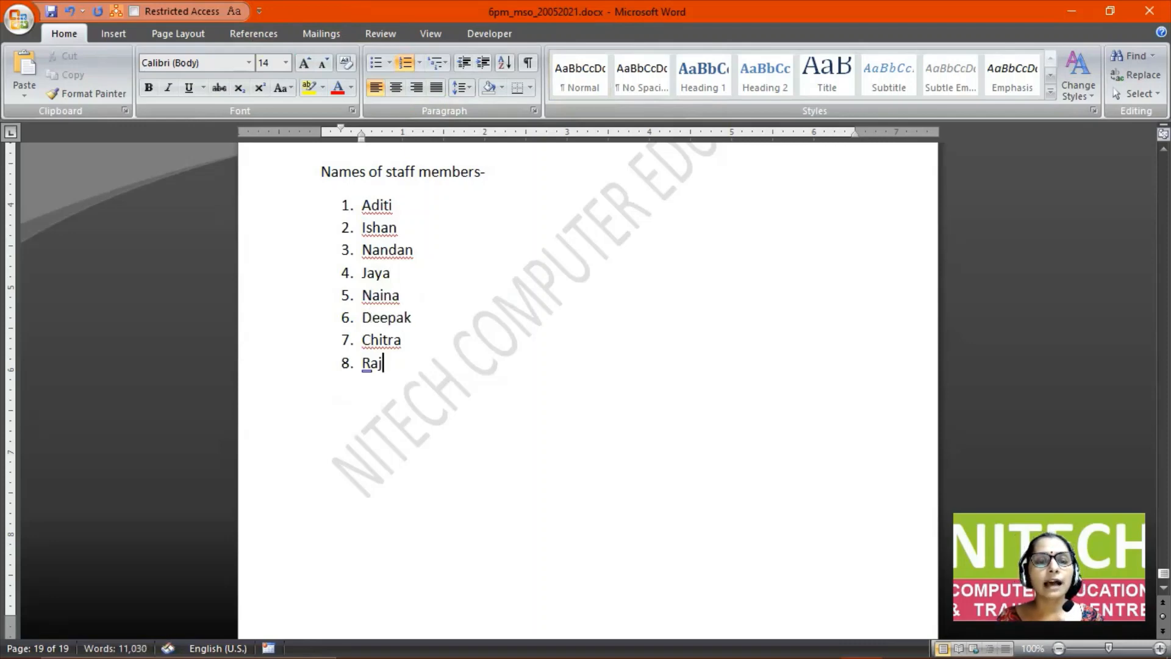
key(Return)
text(she)
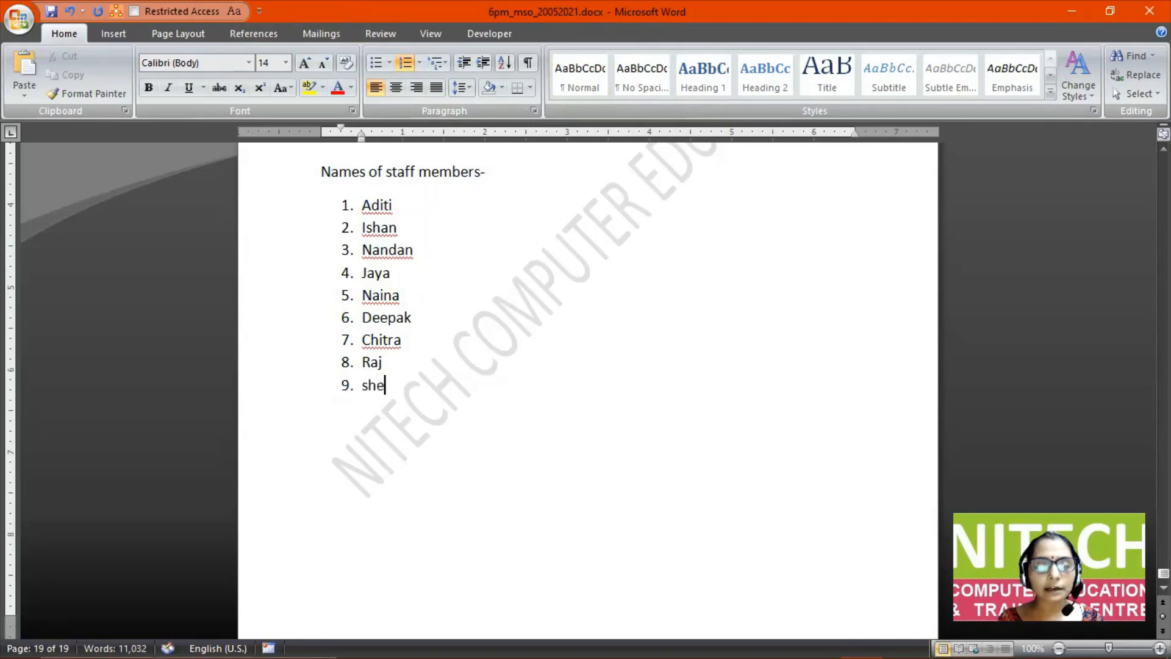
text(etal)
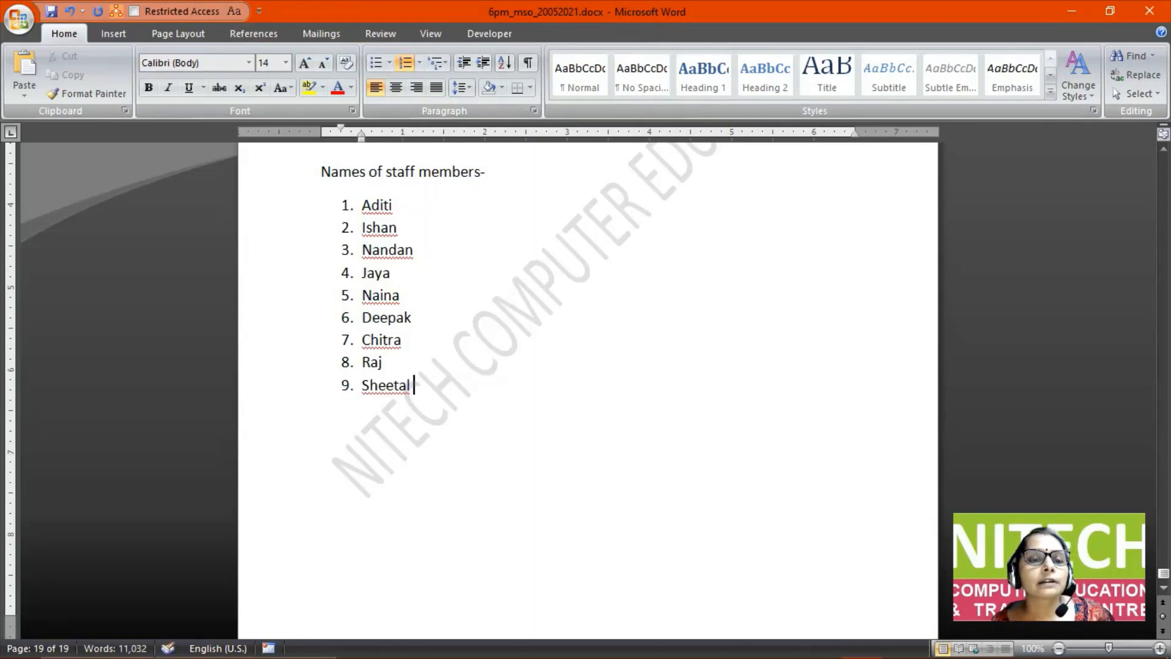
Indent the whole numbered list five increments further from its first item, placing the names at 1.75 inches.
drag(359, 202, 464, 444)
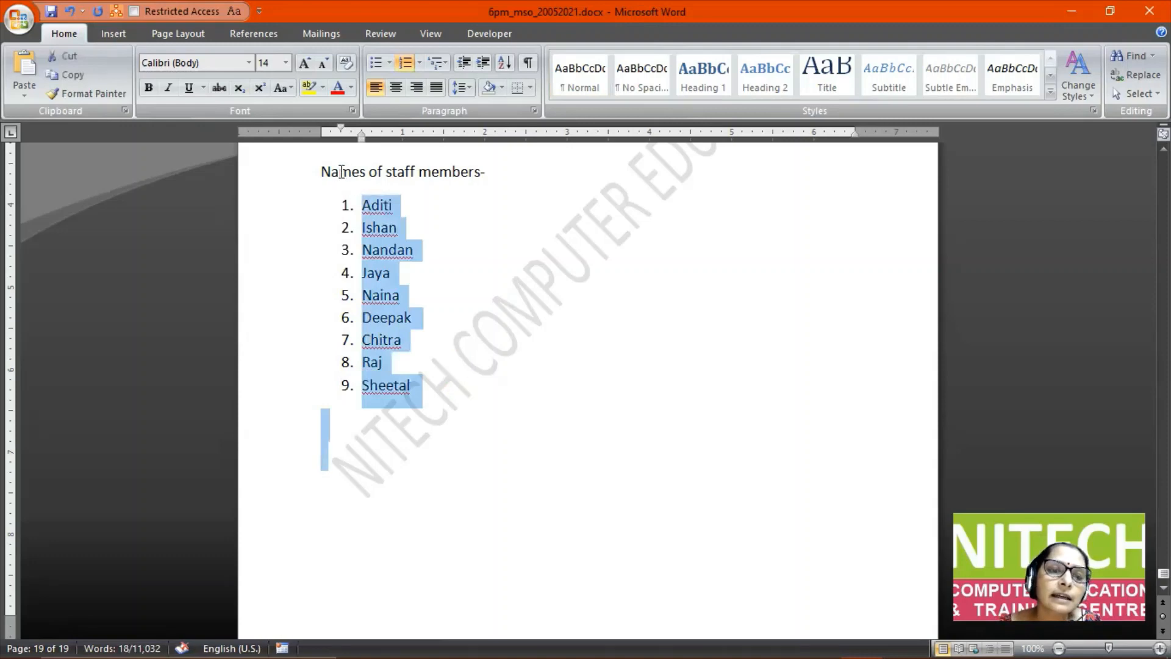
click(496, 202)
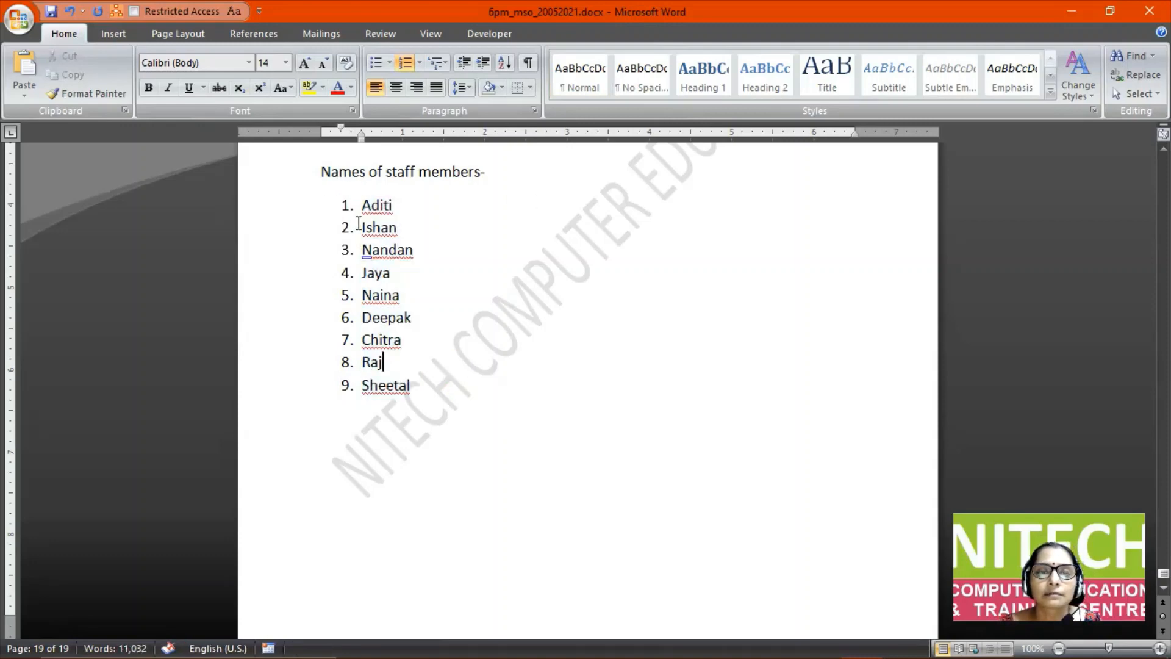
key(Tab)
key(Tab)
key(Tab)
key(Tab)
key(Tab)
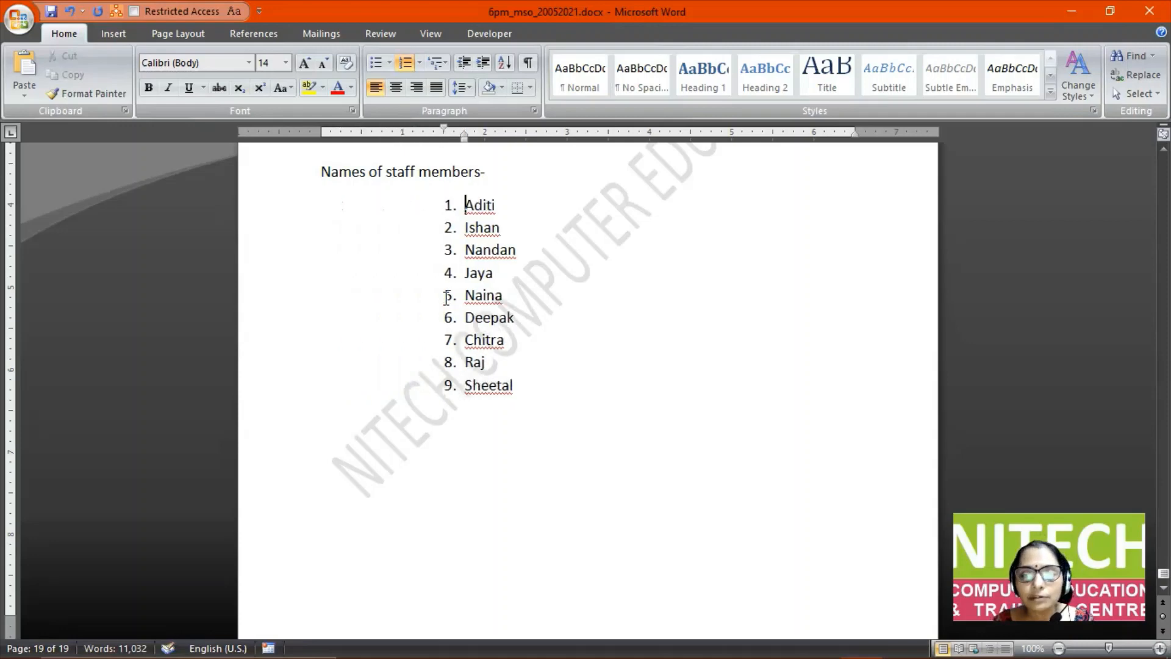
Decrease the indent of the whole numbered list by five increments, placing the names at 0.5 inch.
key(shift+Tab)
key(shift+Tab)
key(shift+Tab)
key(shift+Tab)
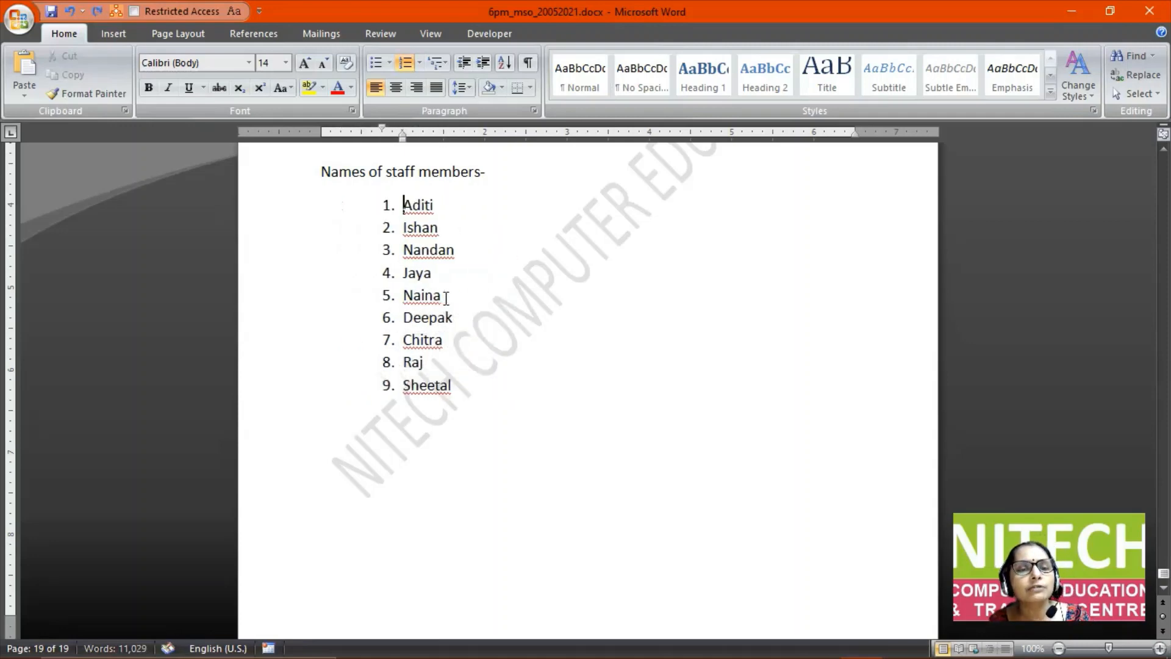
key(shift+Tab)
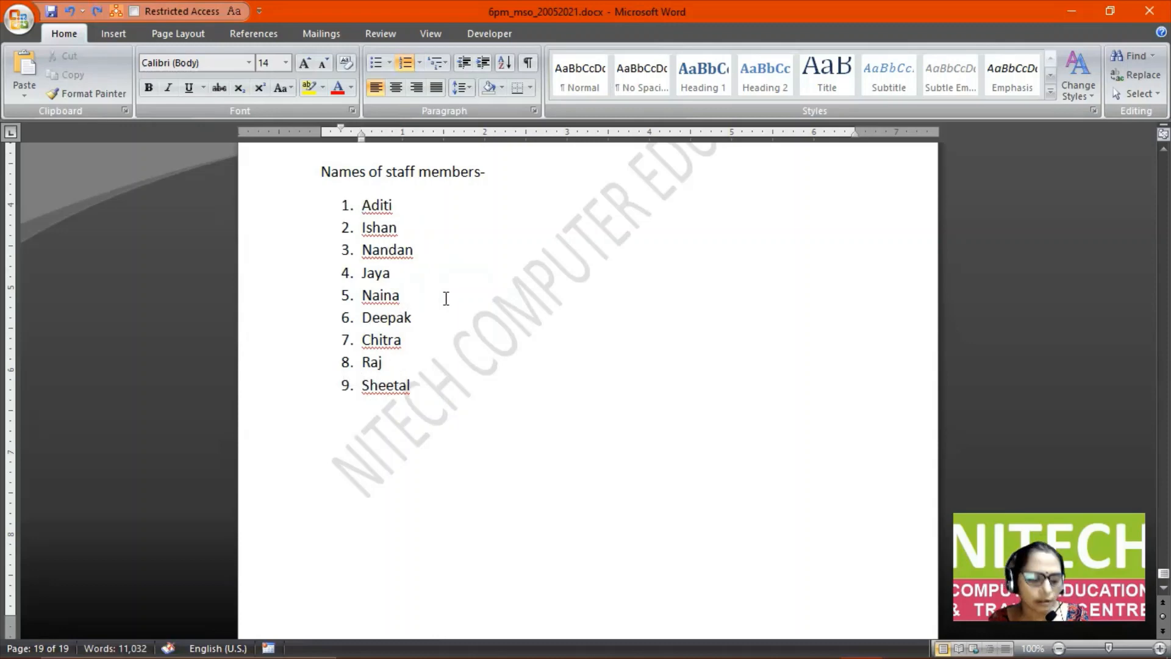
Undo back to the lowercase spelling of the ninth staff name and replace its first letter with a capital S.
key(ctrl+z)
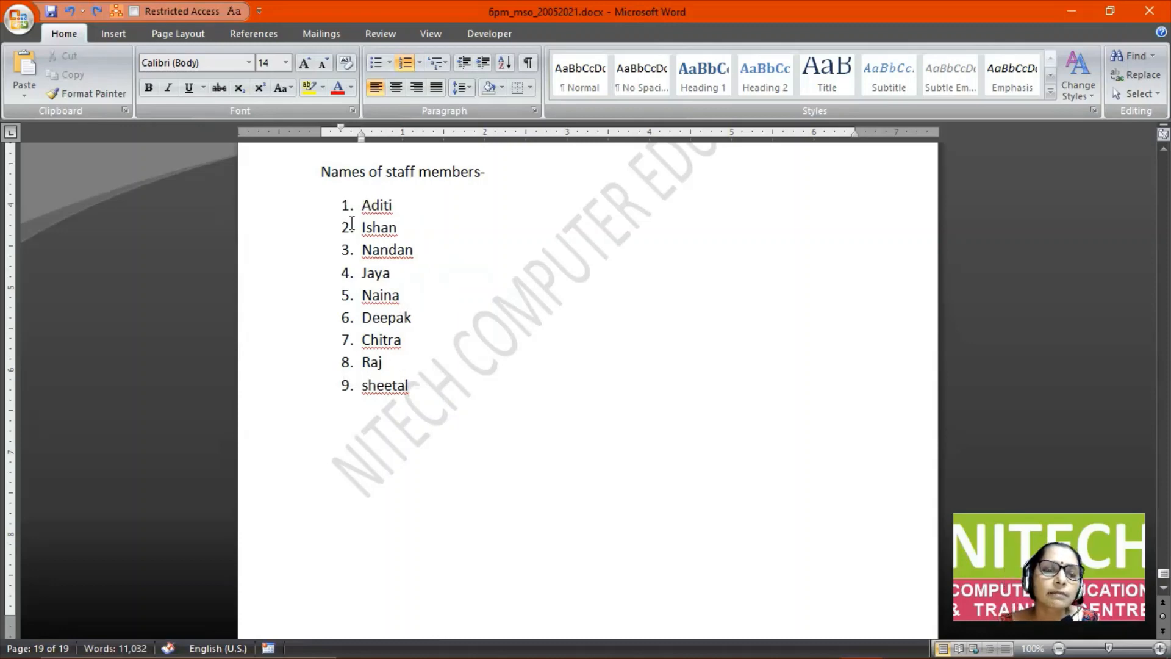
key(BackSpace)
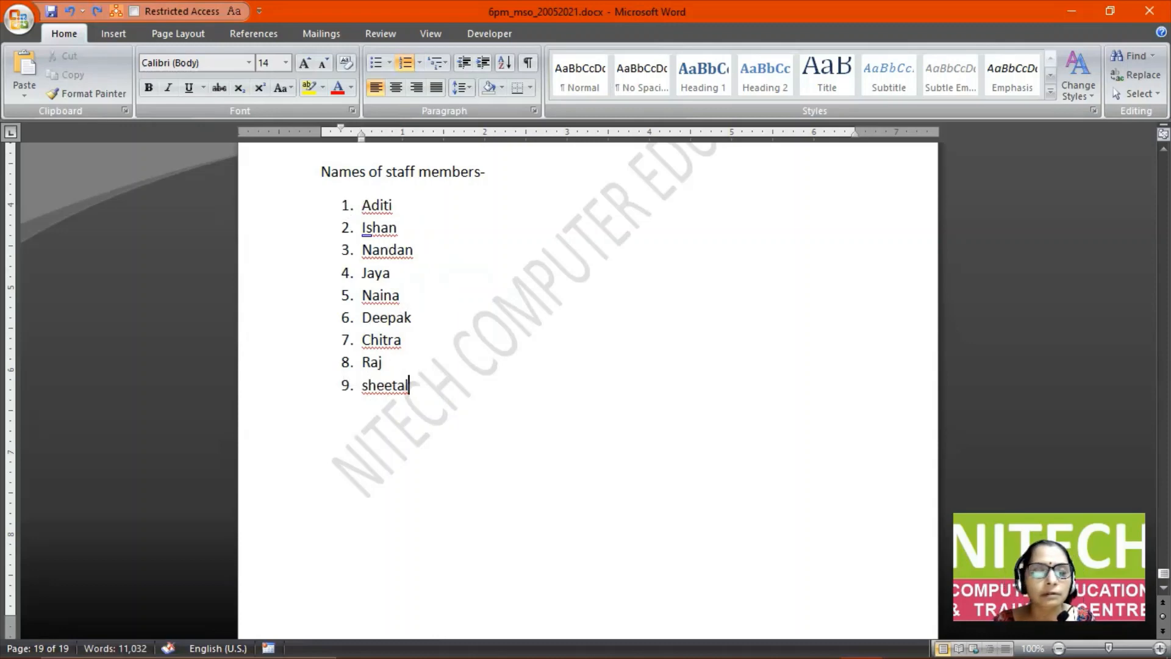
key(Left)
key(Left)
key(Left)
key(Left)
key(Left)
key(Left)
key(Left)
key(Left)
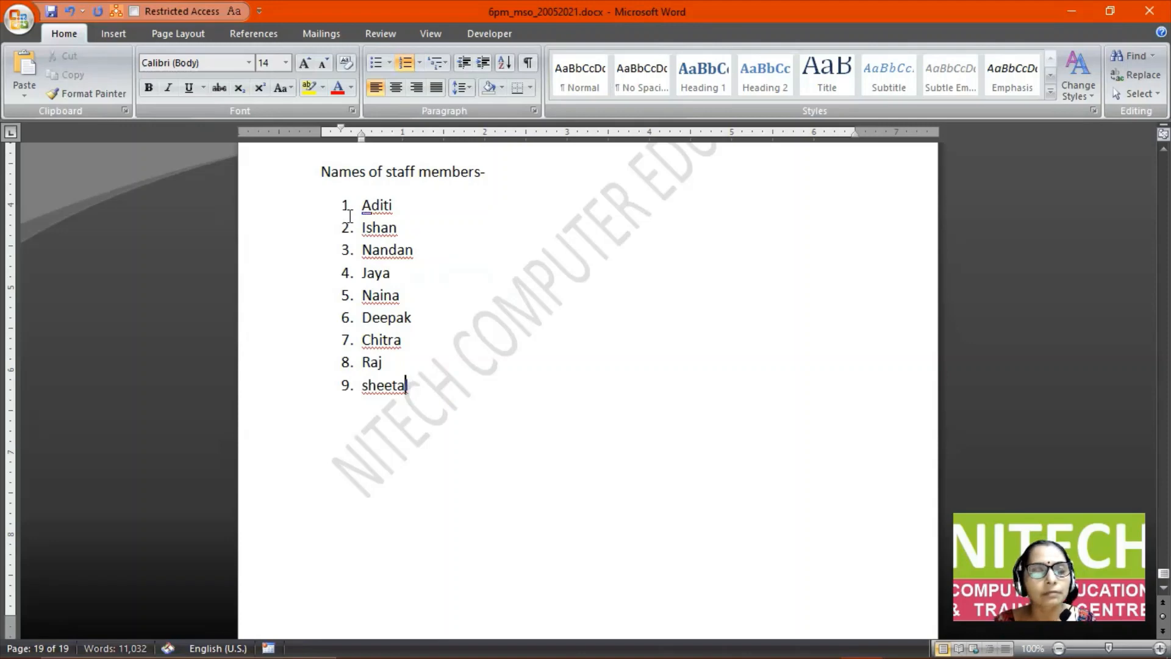
key(Delete)
text(S)
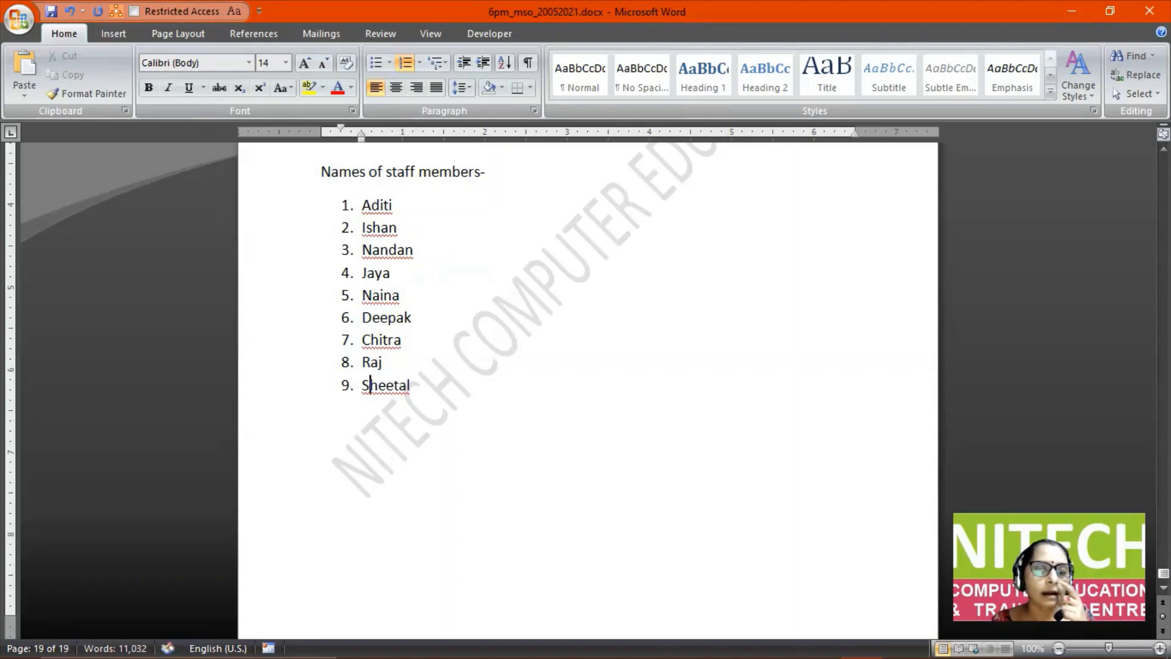
Try moving only the hanging indent of all nine list items to about 1.4 inches and return it to 0.5 inch.
drag(363, 205, 404, 230)
drag(407, 347, 434, 405)
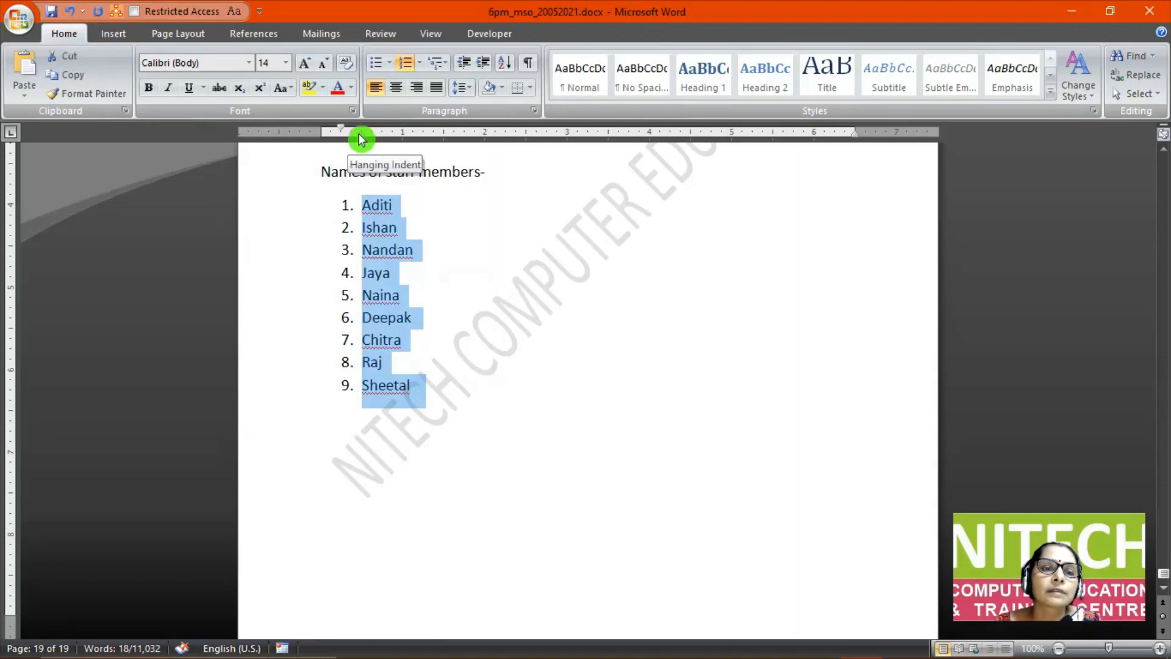
mouse_move(360, 136)
mouse_down()
mouse_move(645, 142)
mouse_move(384, 139)
mouse_move(576, 148)
mouse_move(435, 141)
mouse_up()
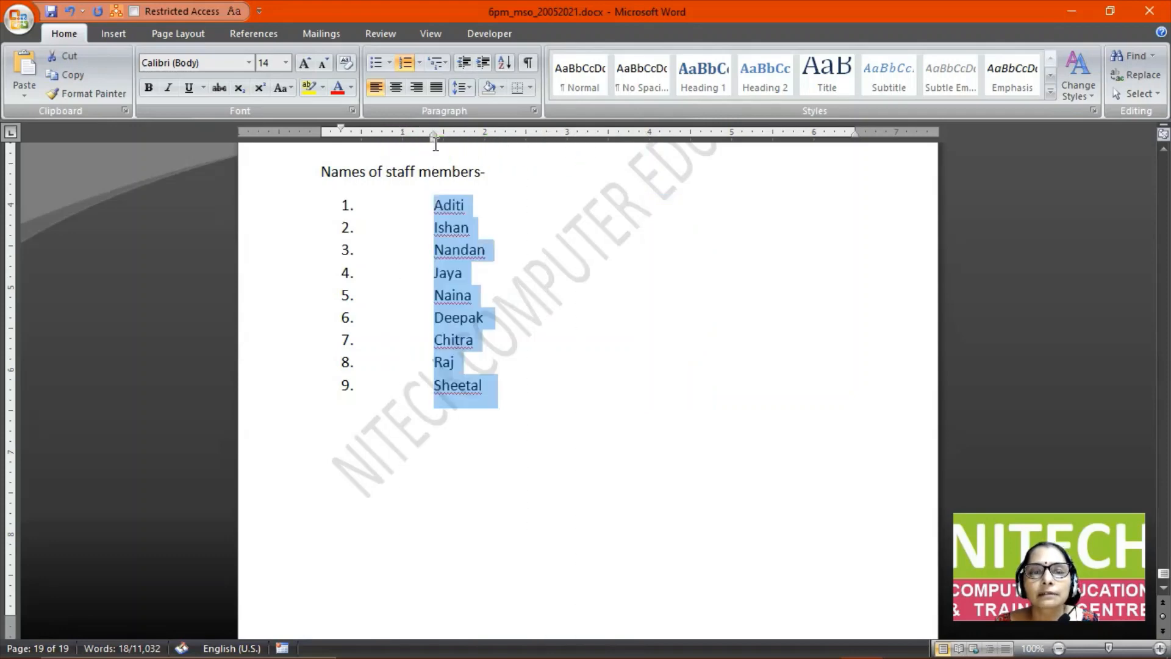
click(434, 140)
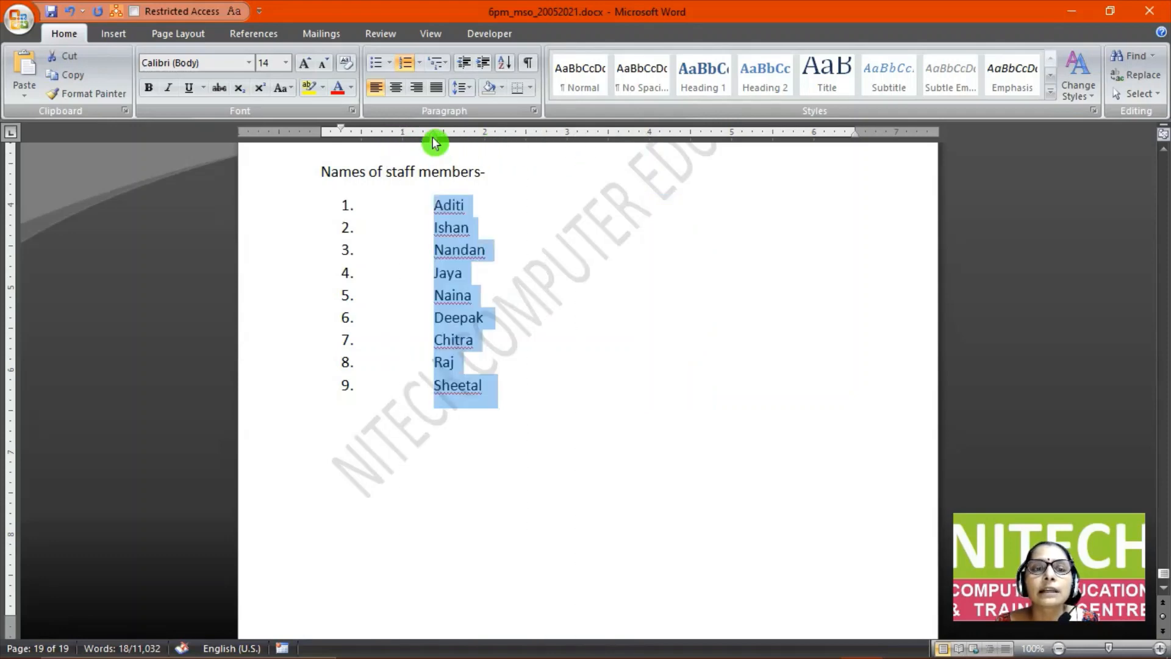
drag(434, 142, 365, 145)
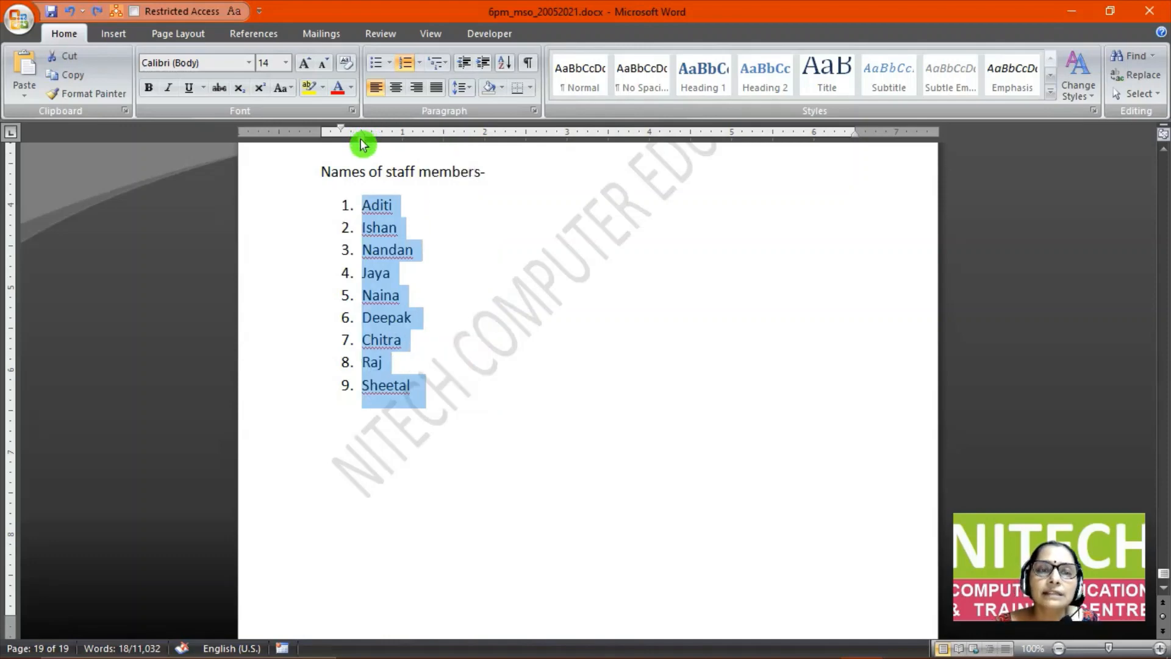
Shift the left indent of all nine list items to about 1.3 inches and set their first line indent to 1 inch.
drag(364, 144, 642, 143)
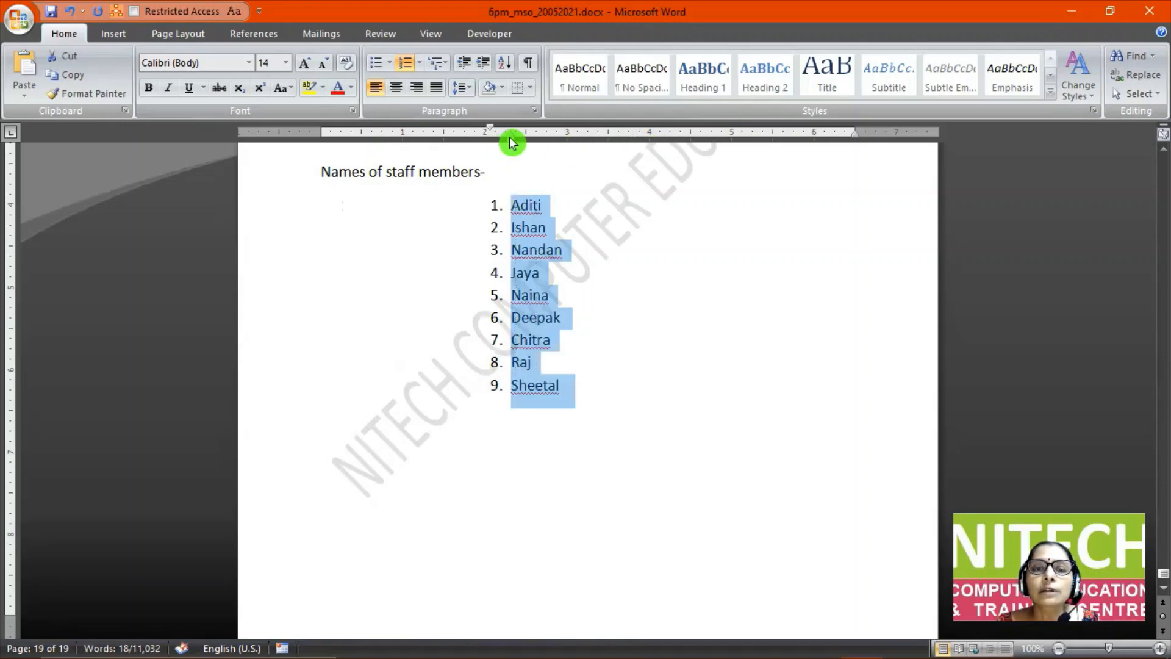
mouse_move(510, 139)
mouse_down()
mouse_move(614, 142)
mouse_move(431, 143)
mouse_up()
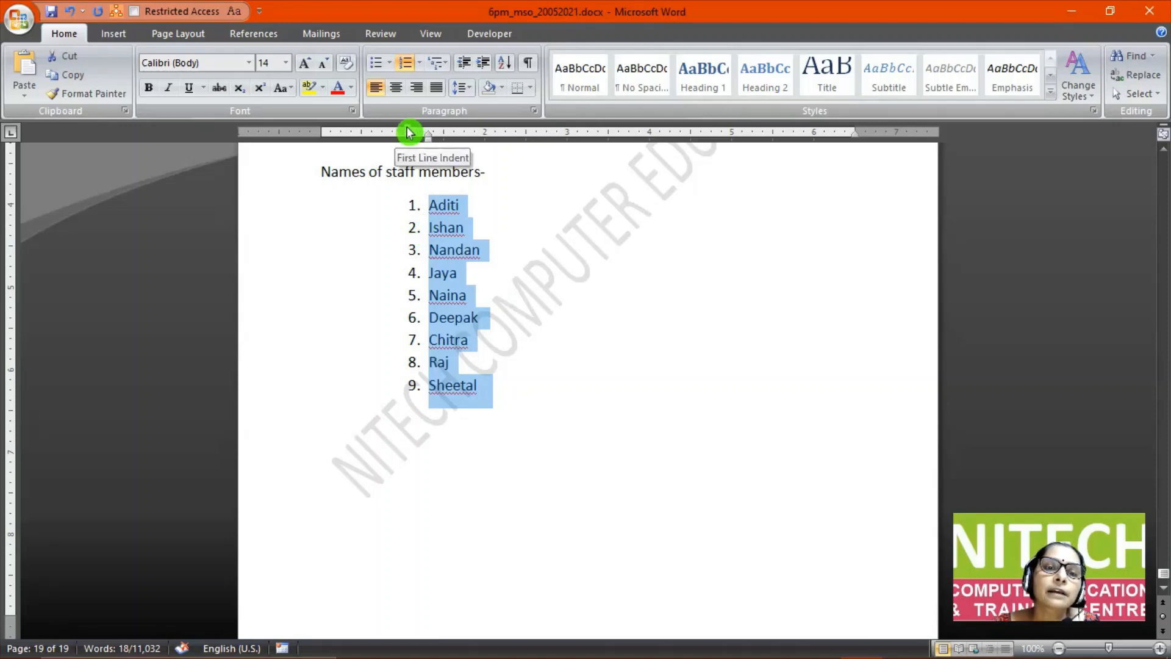
mouse_move(409, 132)
mouse_down()
mouse_move(353, 131)
mouse_move(406, 133)
mouse_up()
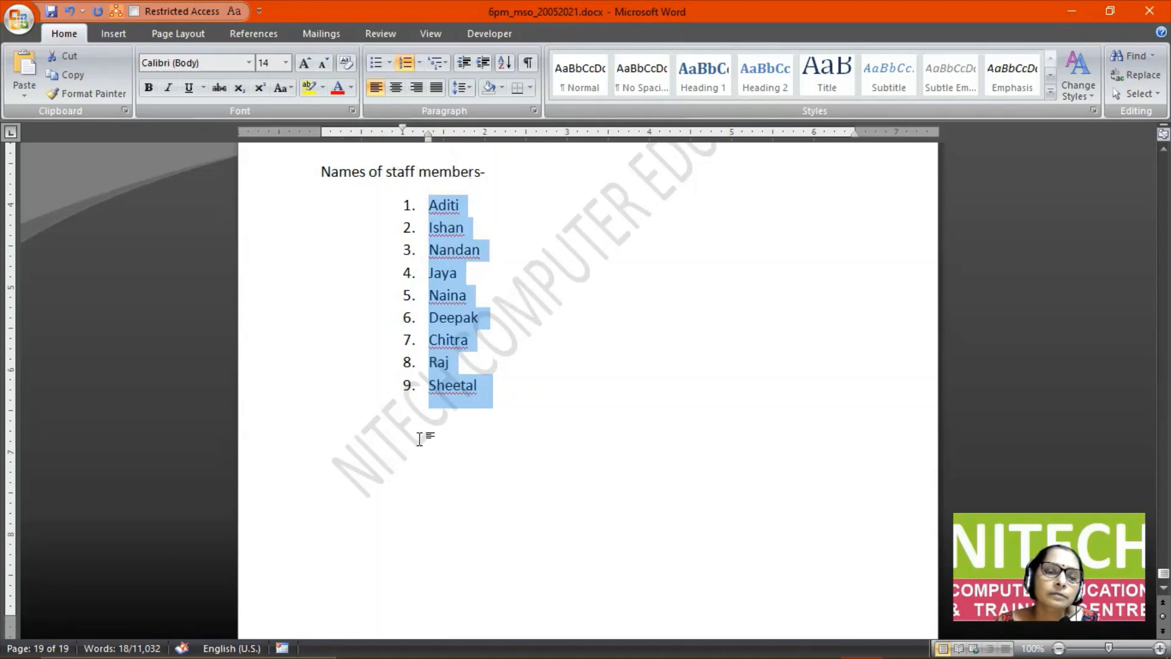
Insert a page break below the numbered list and add the centred heading TAB SETTING, followed by a new line.
click(400, 436)
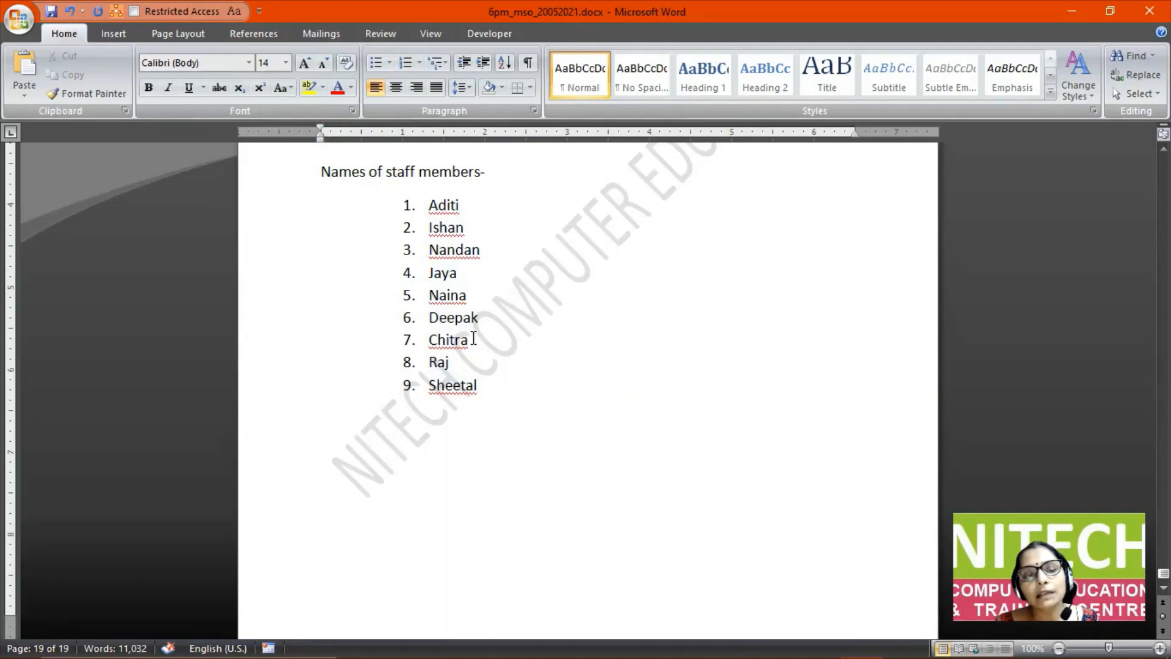
scroll(470, 337, down, 2)
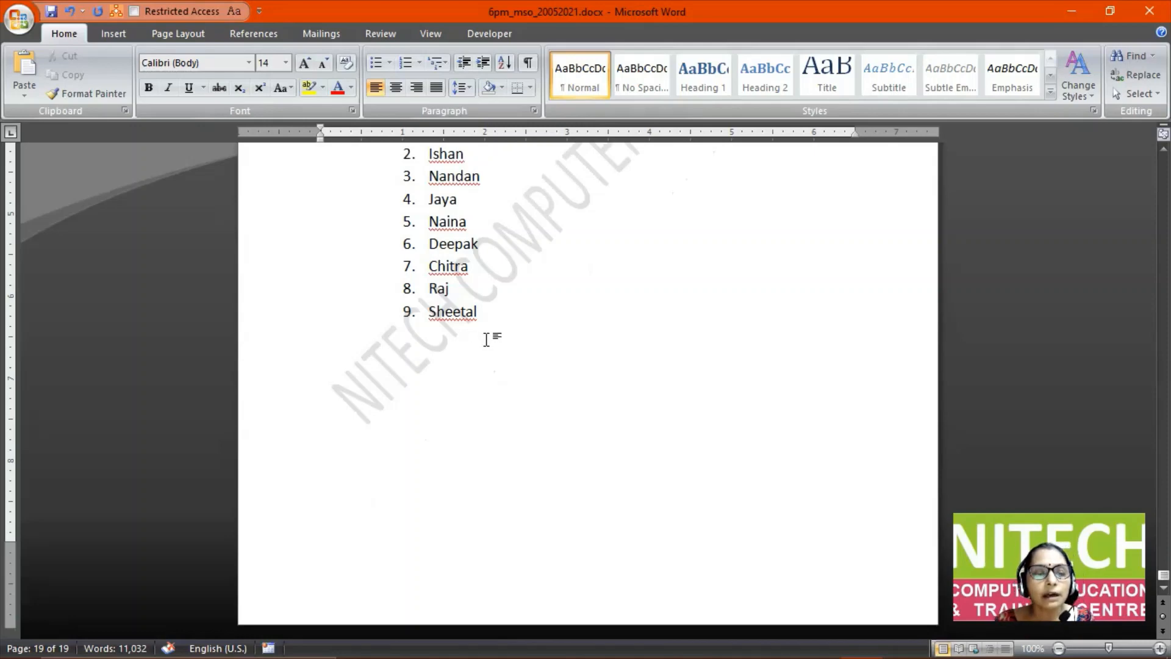
key(ctrl+Return)
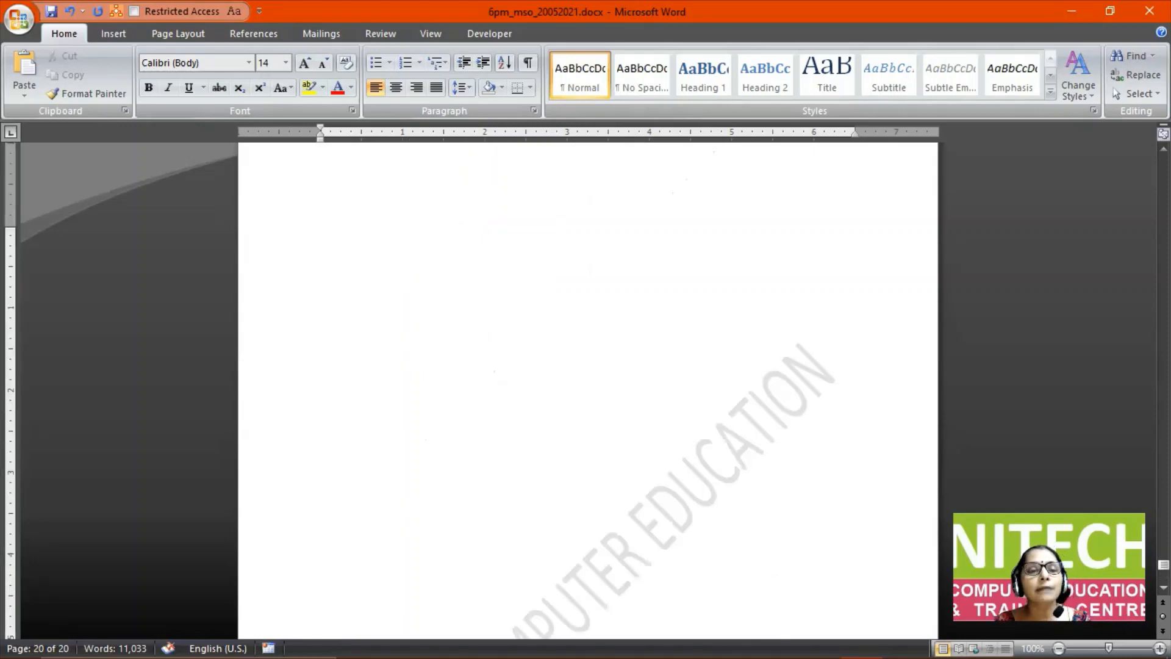
text(ta)
key(BackSpace)
key(BackSpace)
text(T)
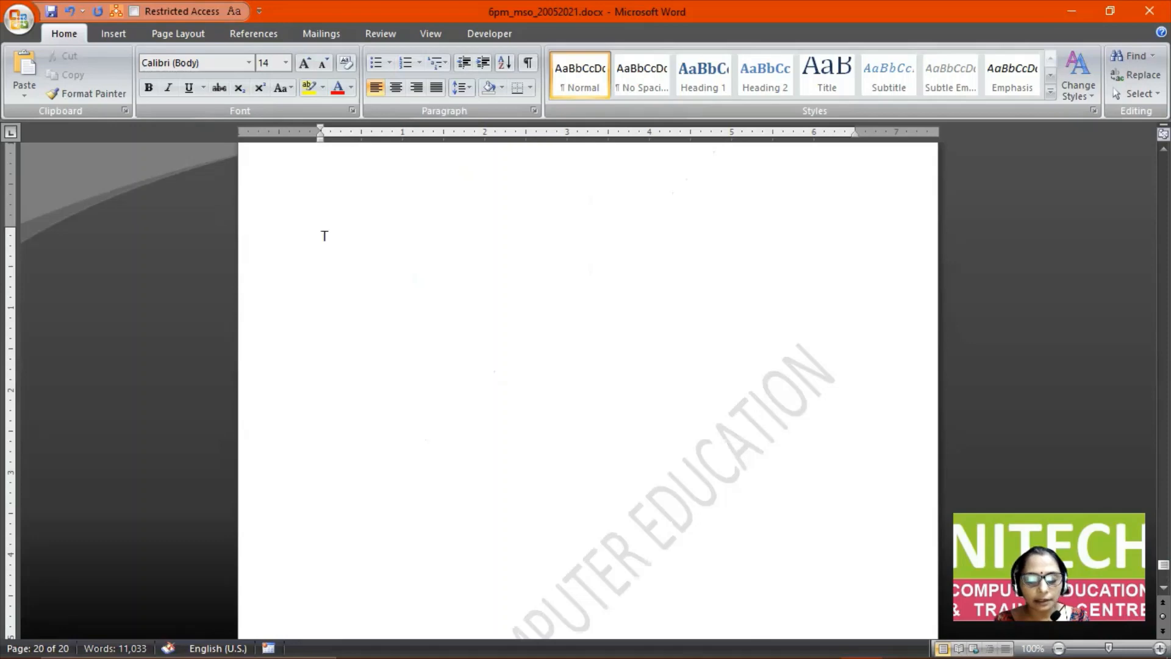
text(AB SETTING)
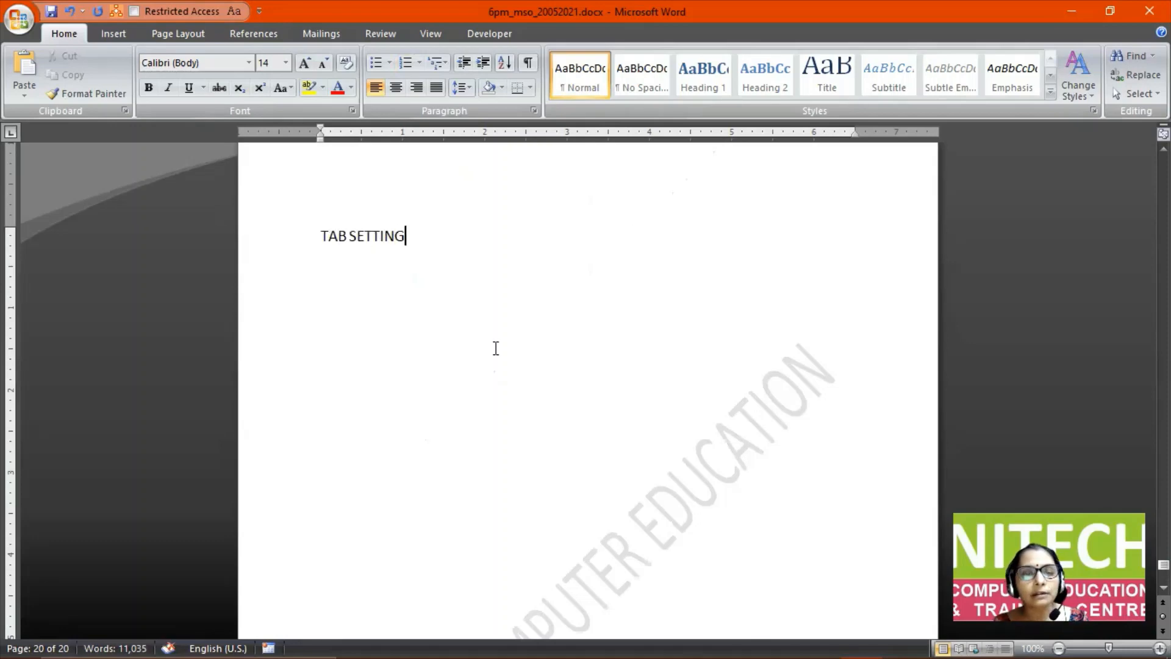
key(ctrl+e)
key(Return)
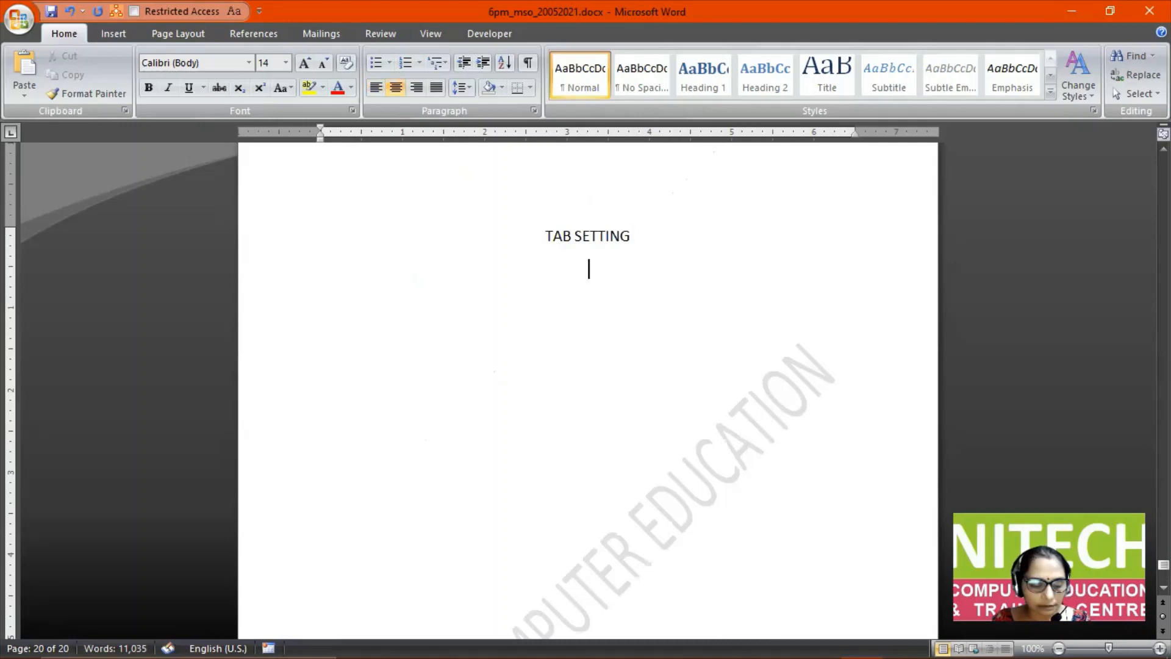
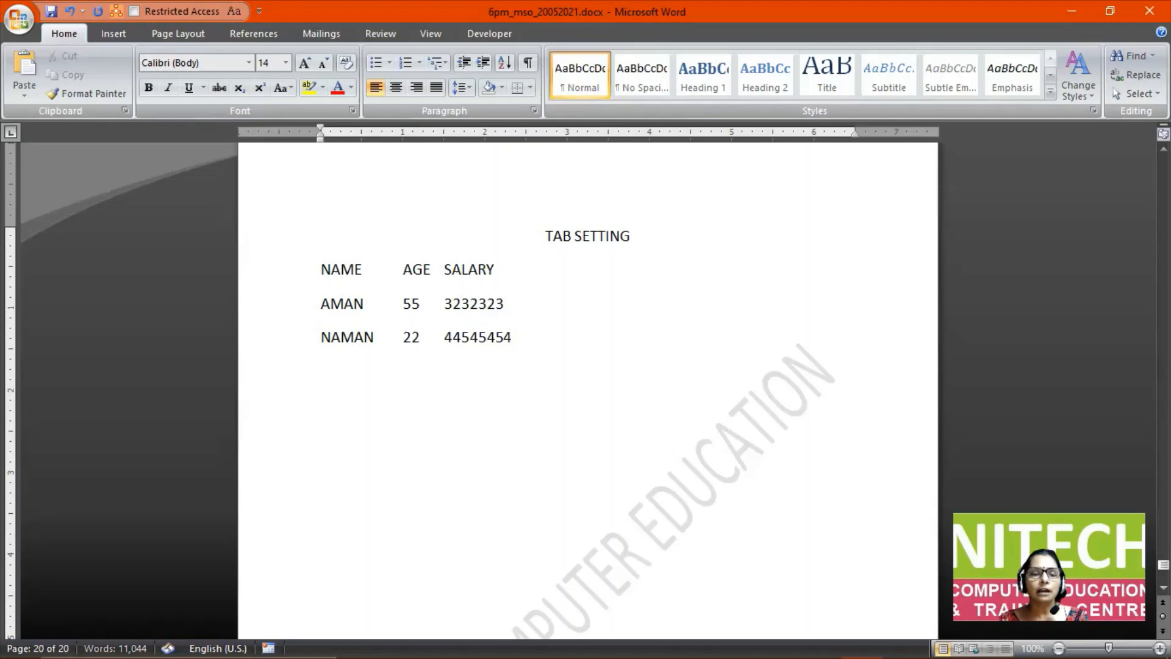
Fill in the third data row with the person's first name, age 40 and salary 54545454, tab-aligned under the column headings.
text(JAI)
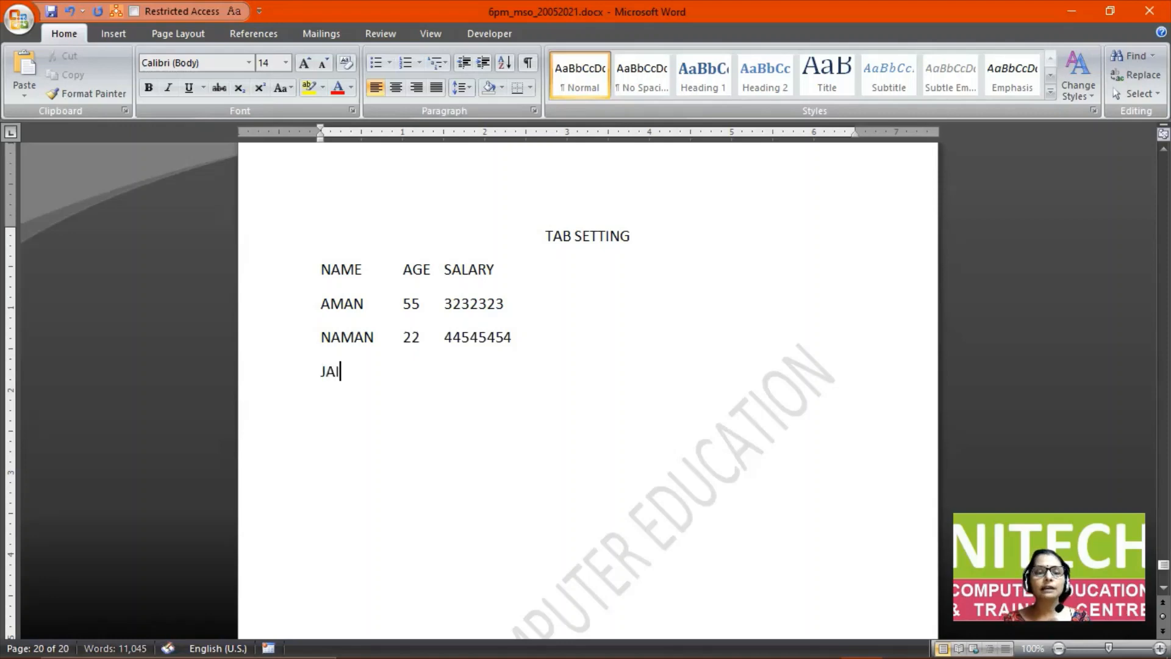
key(Tab)
key(Tab)
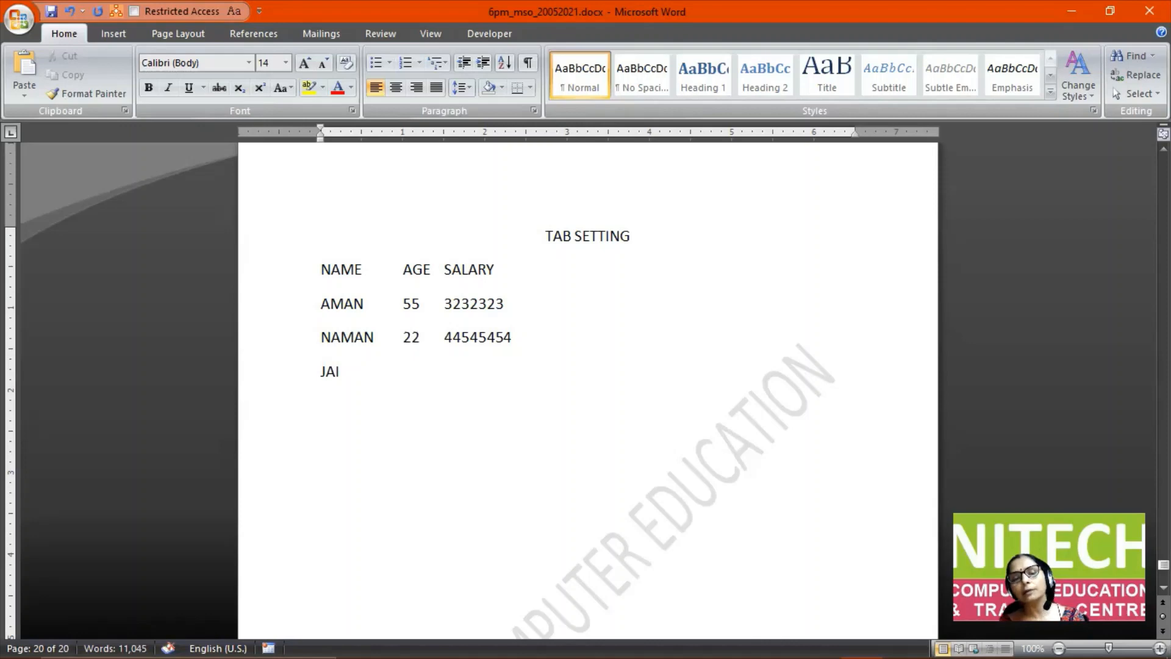
text(40)
key(Tab)
text(545454545)
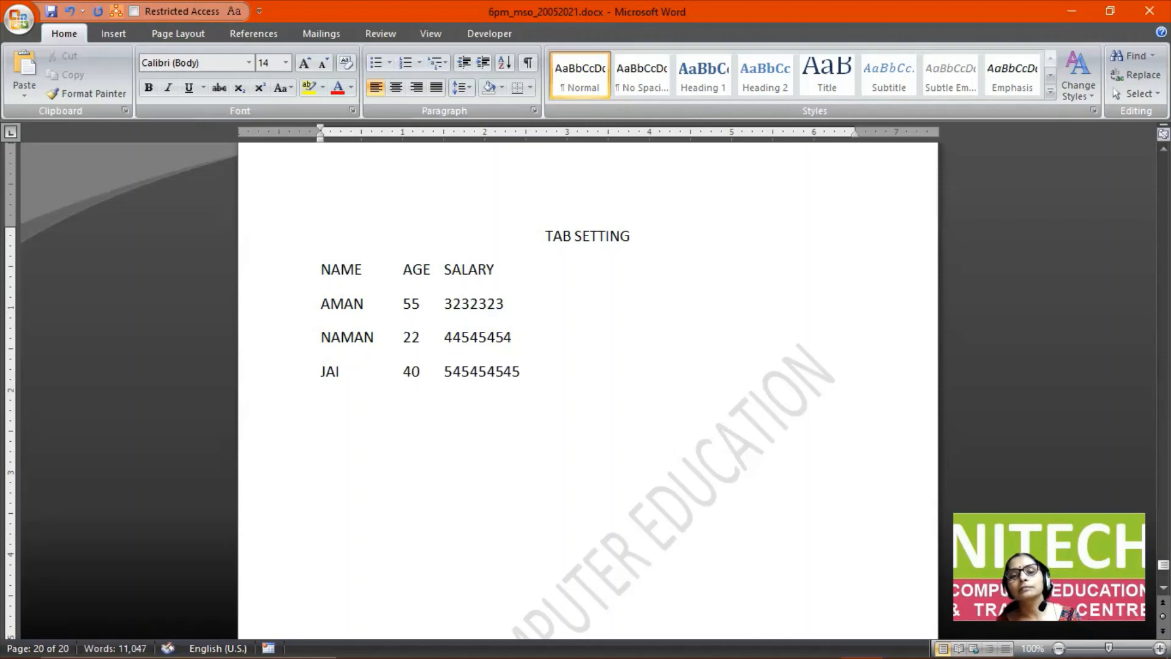
key(BackSpace)
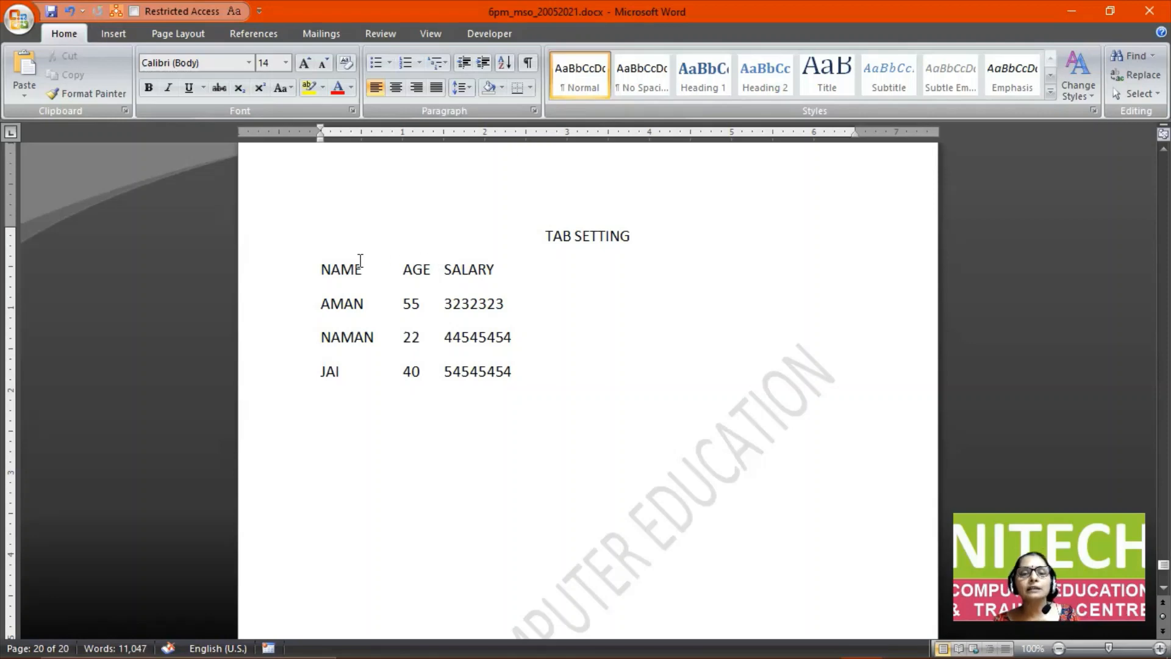
Add tabs in the heading row to place AGE at 2.5 inches and SALARY at 4.5 inches.
click(402, 269)
key(Tab)
key(Tab)
key(Tab)
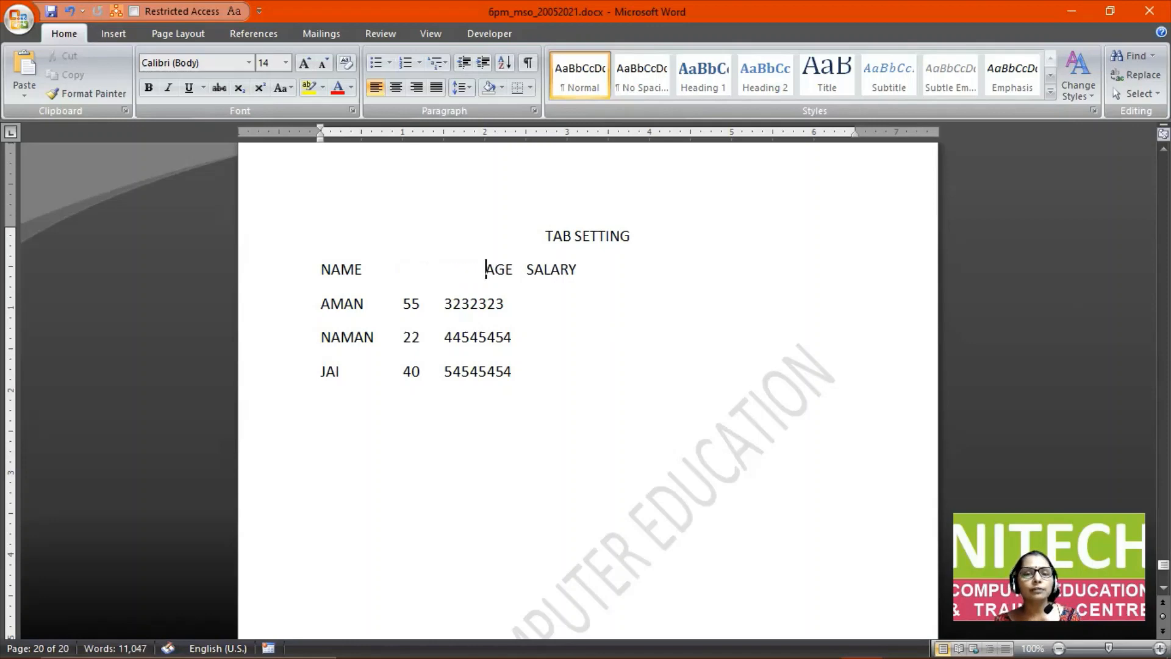
key(Right)
key(Tab)
key(Tab)
key(Tab)
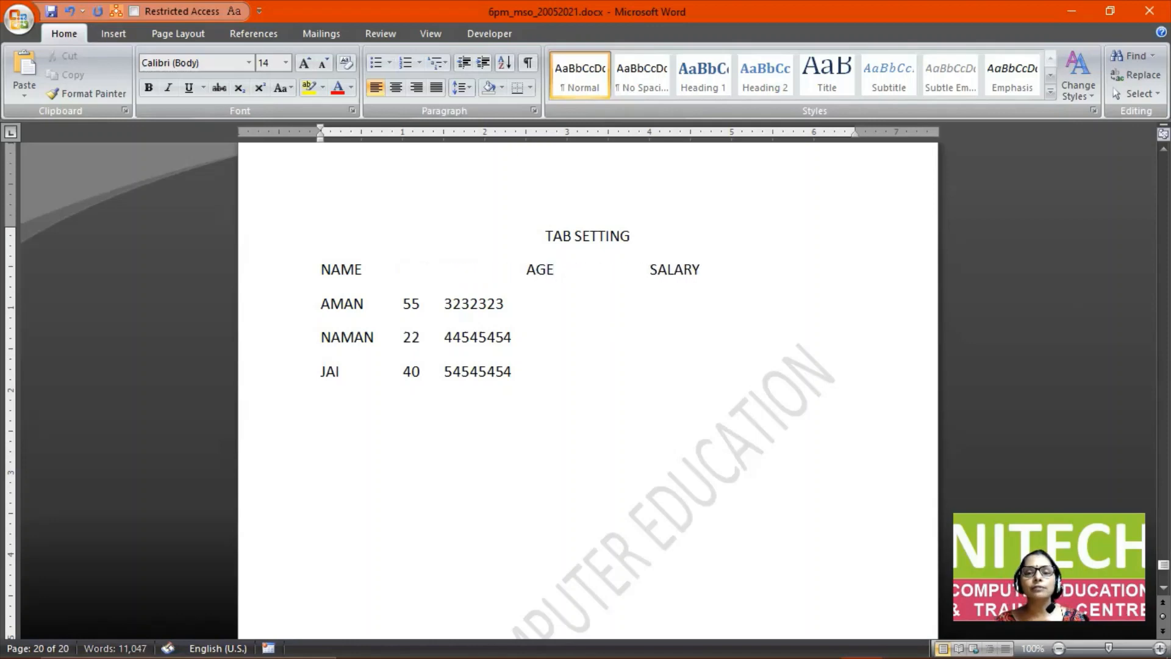
Add tabs in the first data row to align age 55 and salary 3232323 under the AGE and SALARY headings.
key(End)
key(Return)
key(Delete)
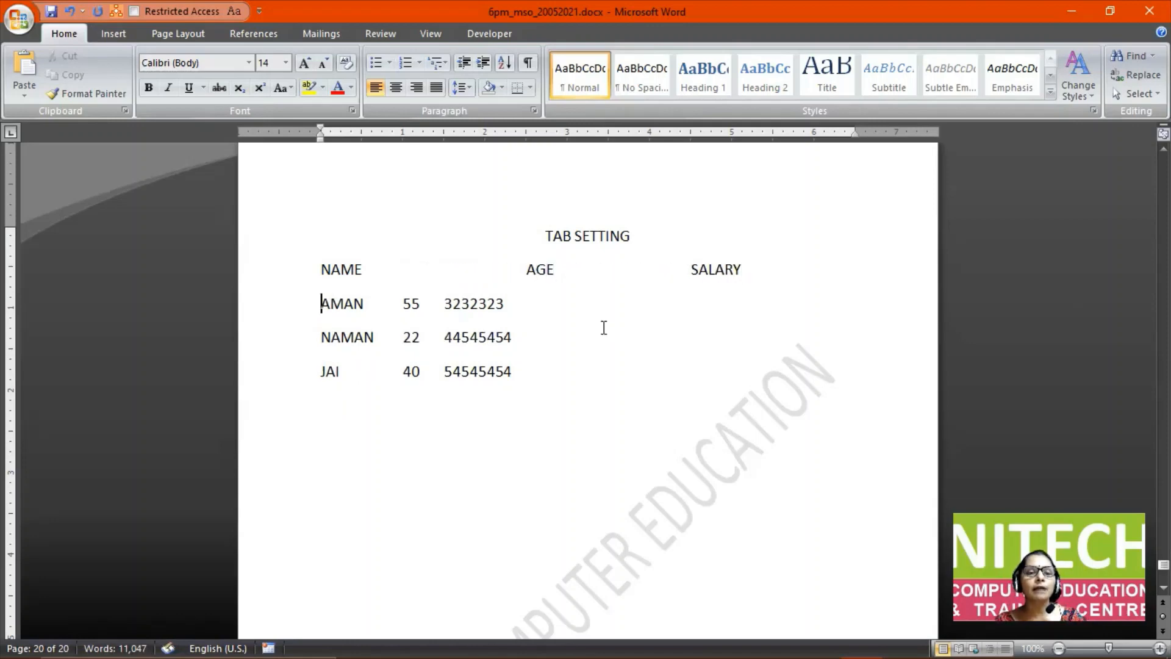
key(Right)
key(Right)
key(Right)
key(Right)
key(Tab)
key(Tab)
key(Tab)
key(Tab)
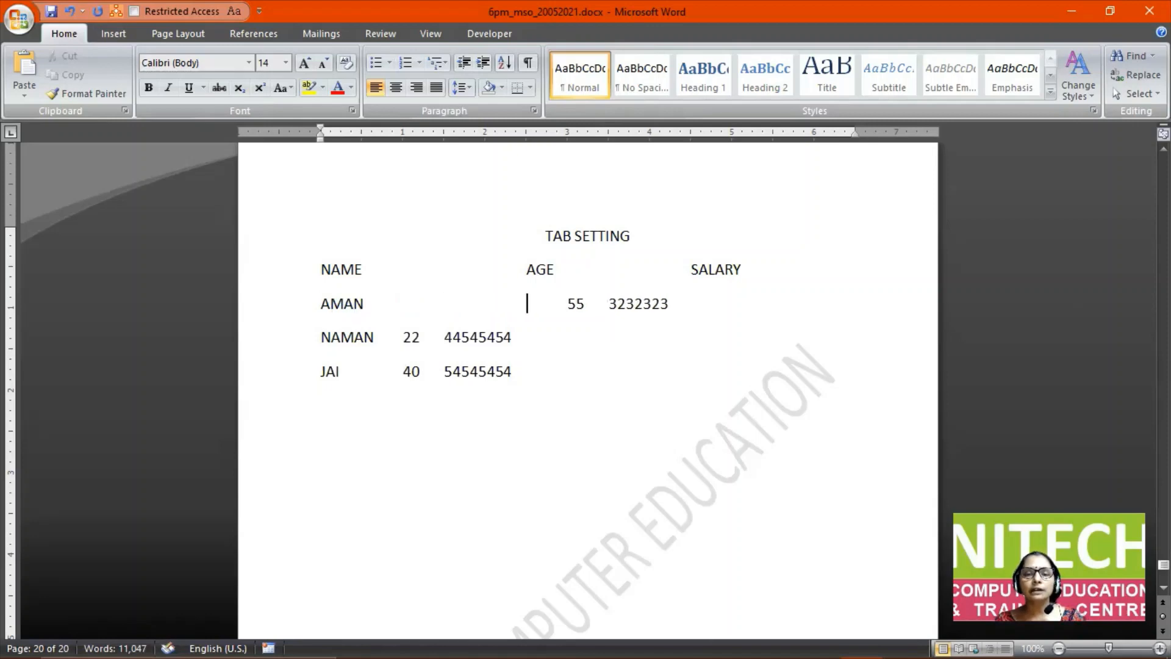
key(BackSpace)
key(Right)
key(Right)
key(Tab)
key(Tab)
key(Tab)
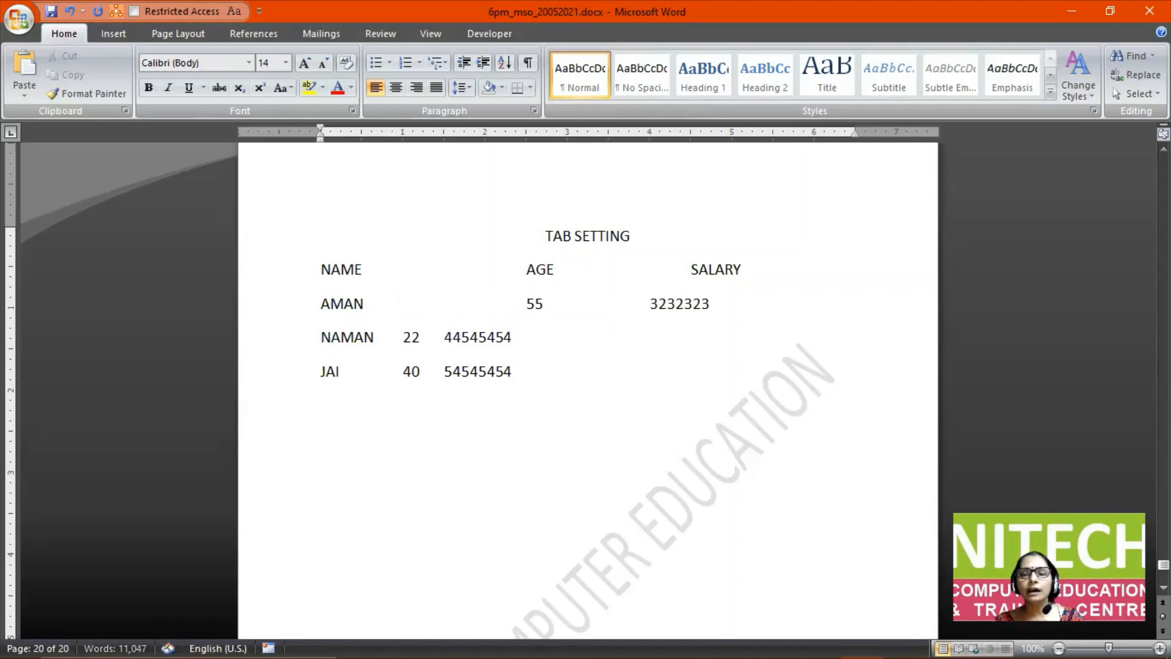
Add tabs in the second data row to align age 22 and salary 44545454 under their headings.
key(Down)
key(Home)
key(Right)
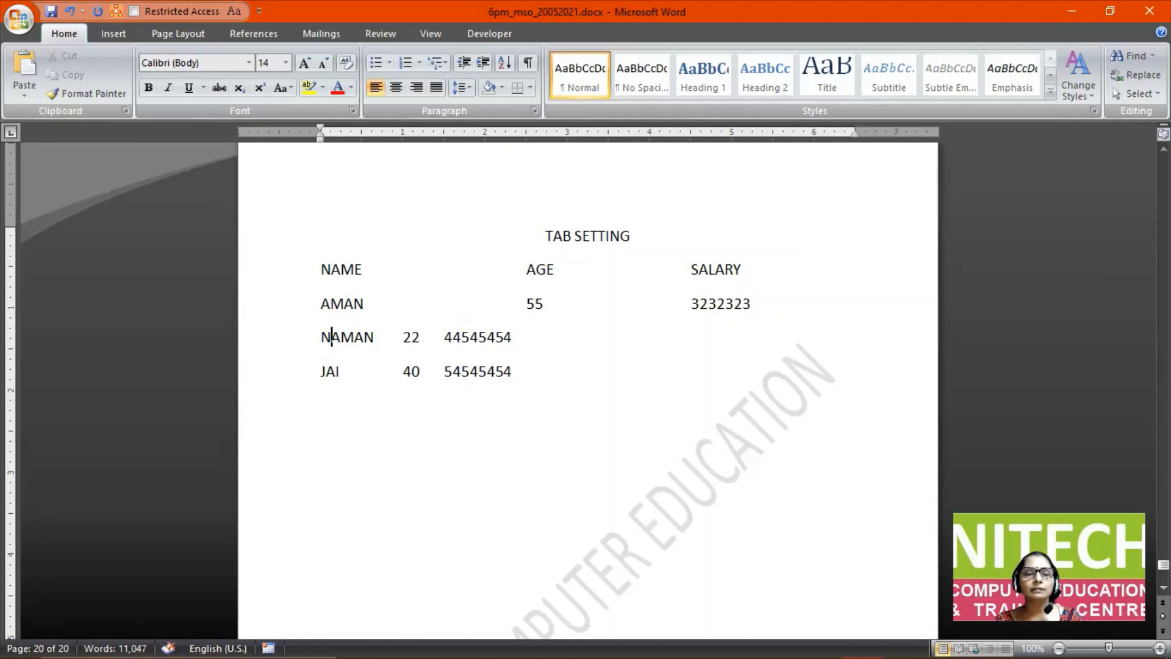
key(Right)
key(Right)
key(Right)
key(Right)
key(Tab)
key(Tab)
key(Right)
key(Right)
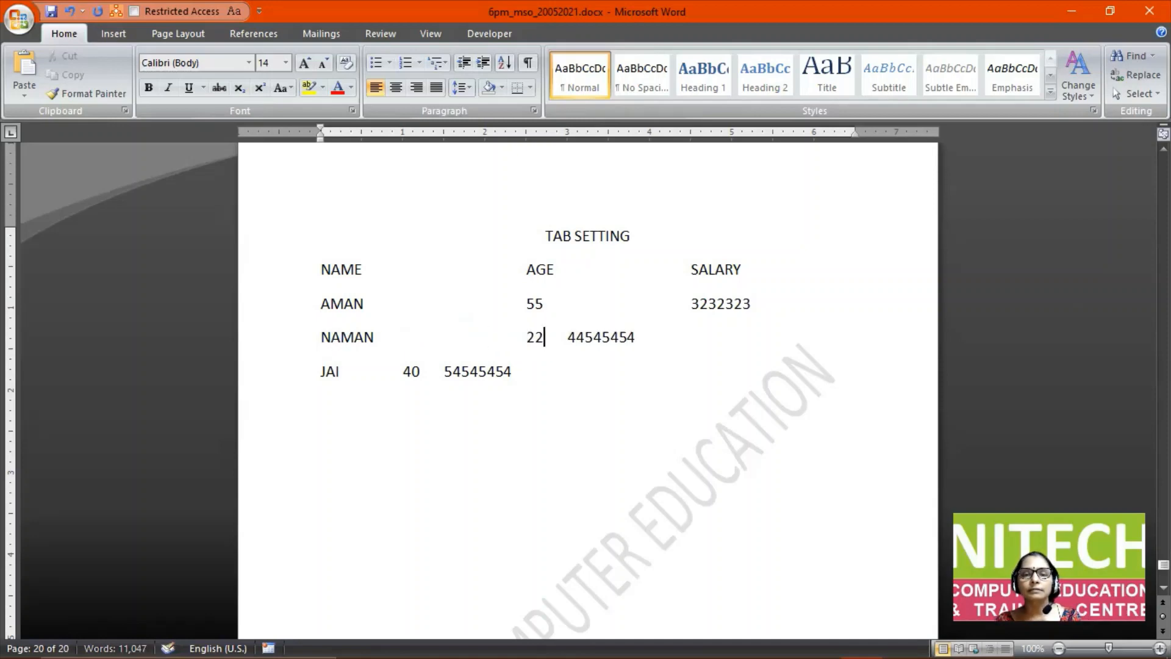
key(Tab)
key(Tab)
key(Tab)
Add tabs in the third data row to align age 40 and salary 54545454 under their headings.
key(Down)
key(Home)
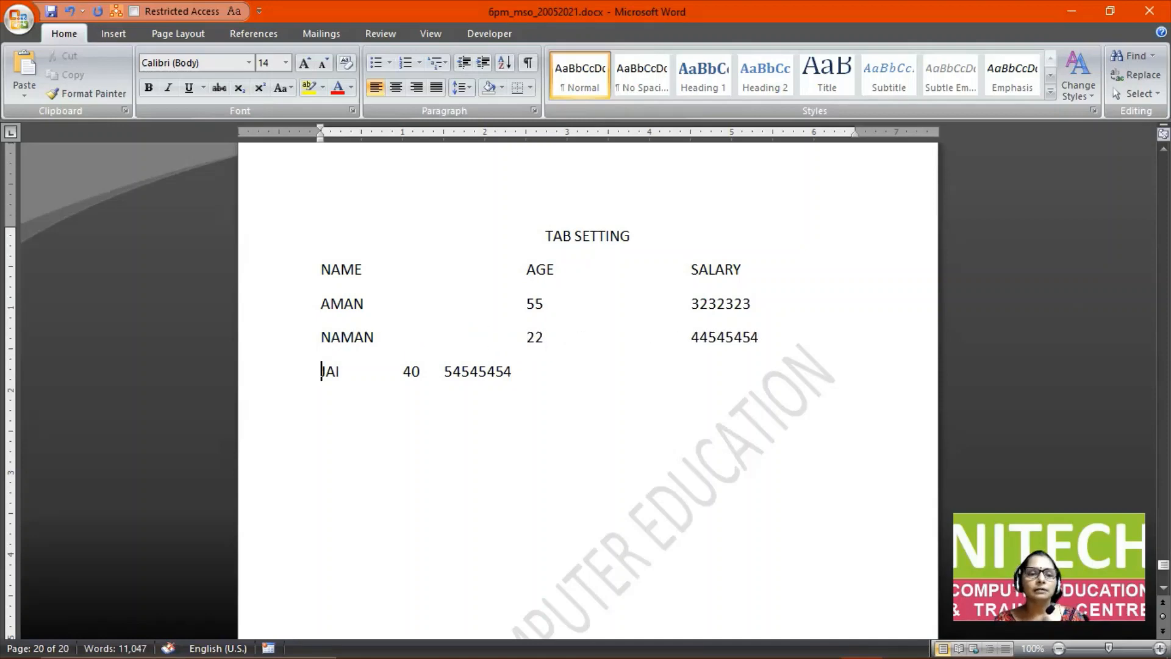
key(Right)
key(Right)
key(Right)
key(Tab)
key(Tab)
key(Tab)
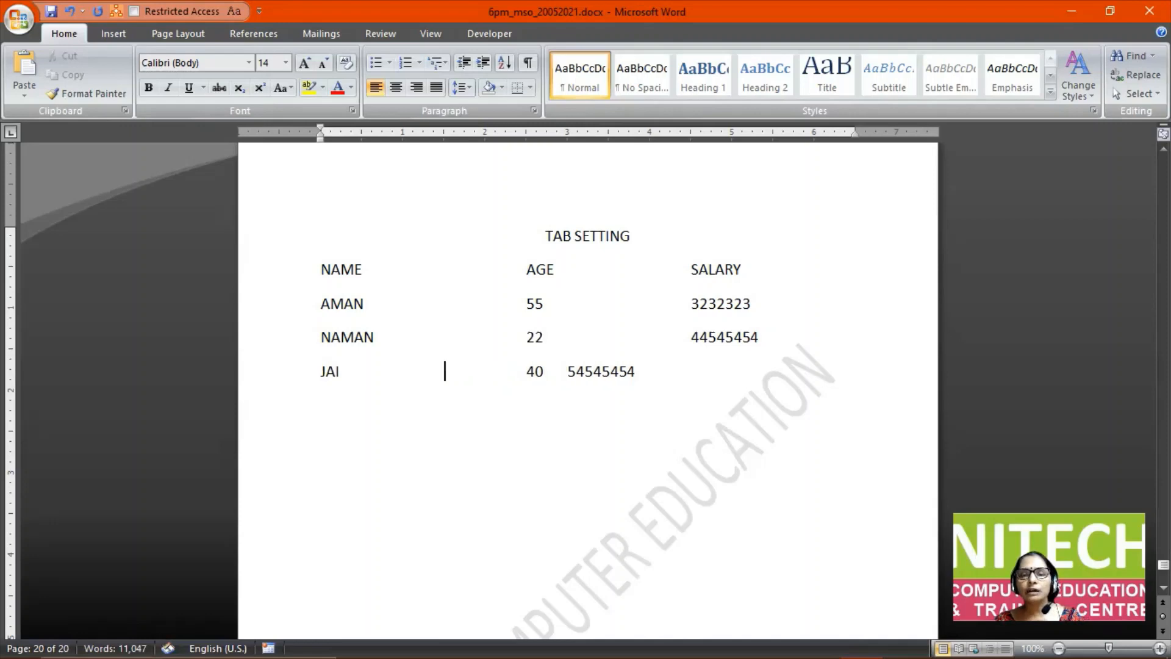
key(Right)
key(Right)
key(Tab)
key(Tab)
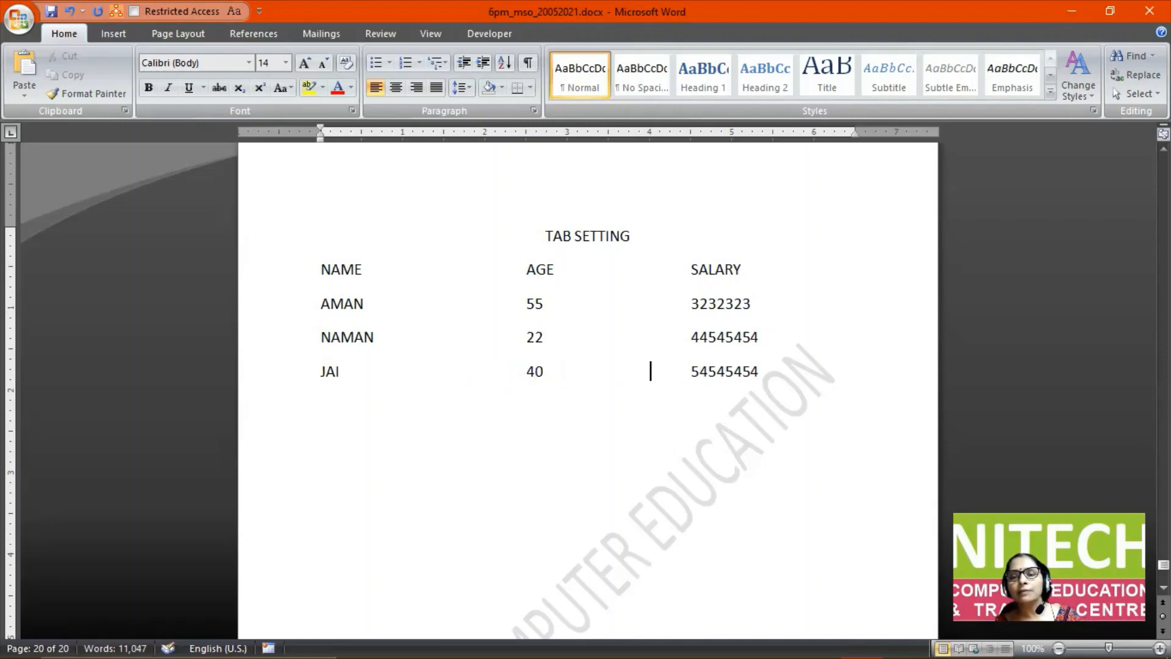
Add a fourth data row below the third with the person's name, age 20 and salary 236266665 tab-aligned under the headings.
key(End)
key(Return)
text(ISHAN)
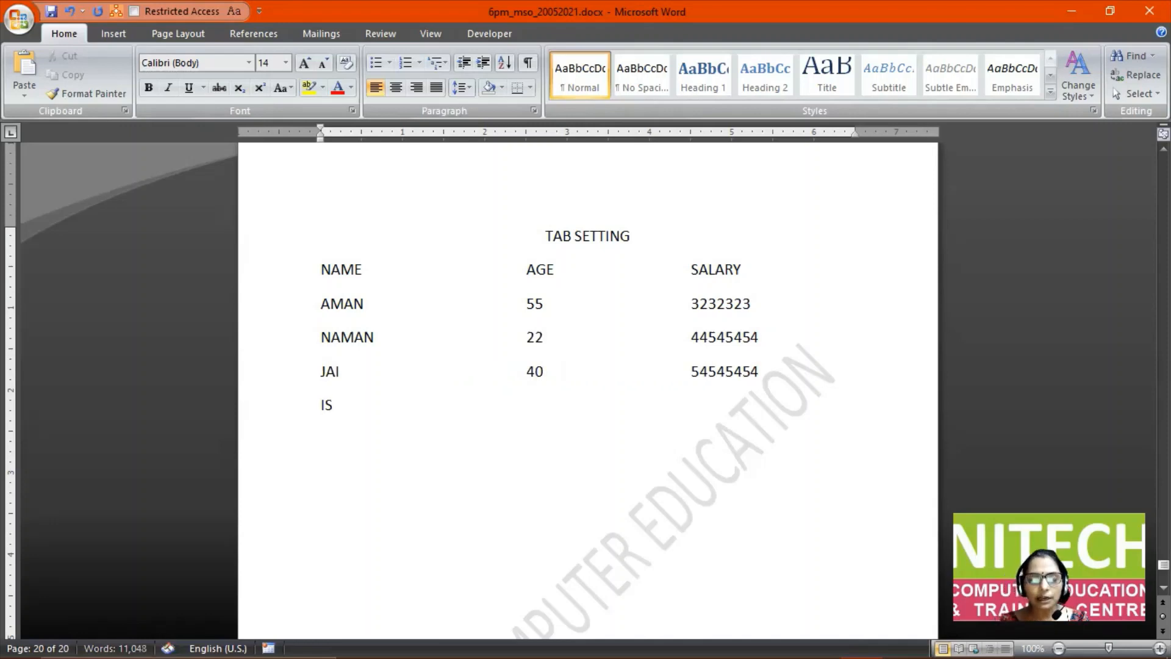
key(Tab)
key(Tab)
key(Tab)
key(Tab)
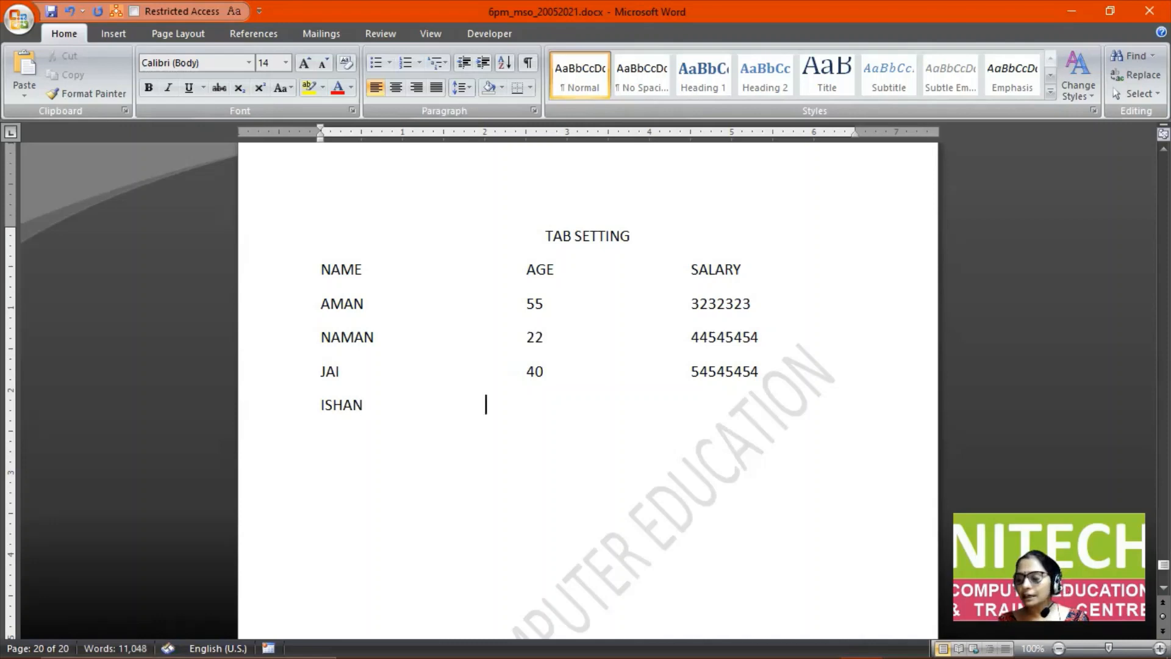
text(20)
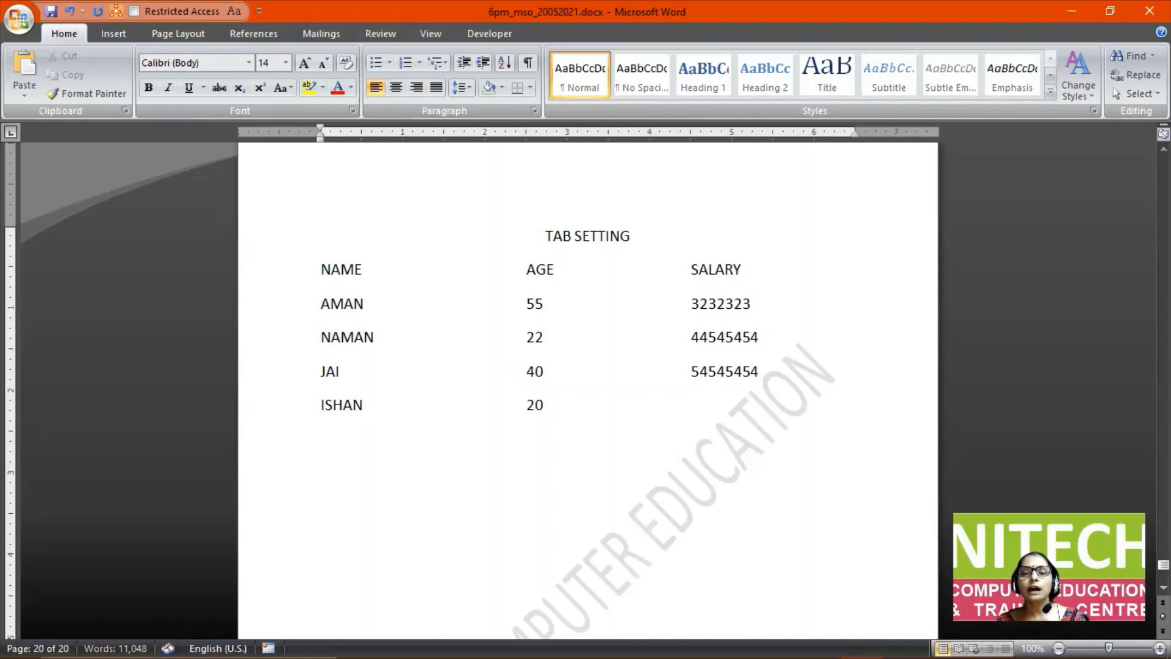
key(Tab)
key(Tab)
key(Tab)
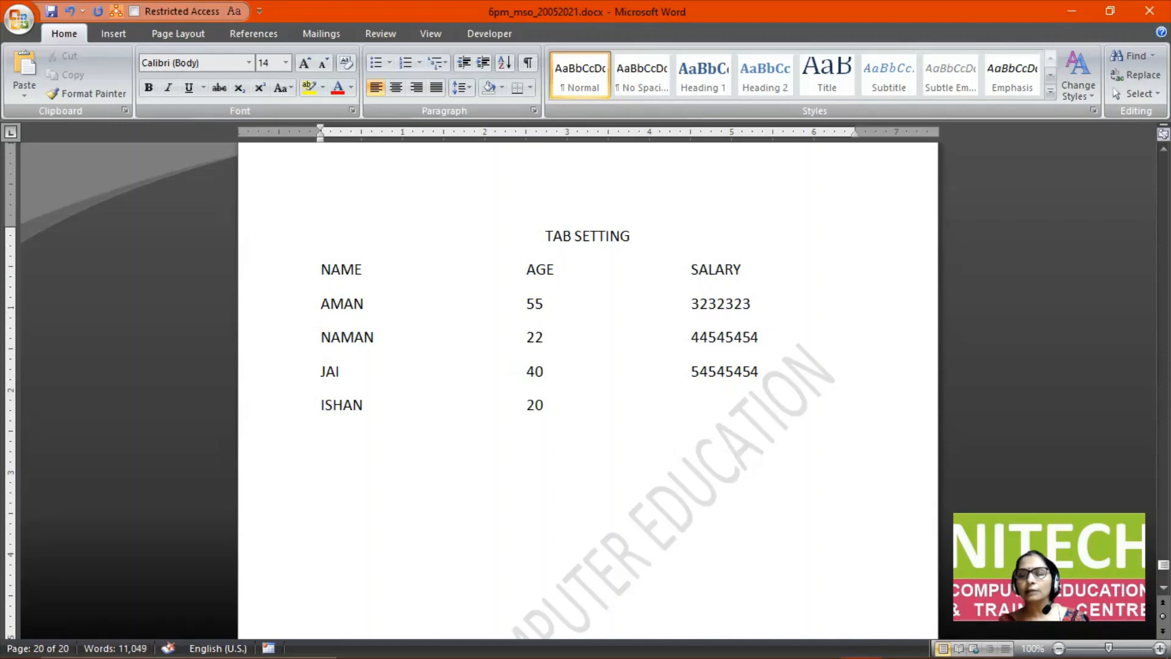
key(BackSpace)
text(236266665)
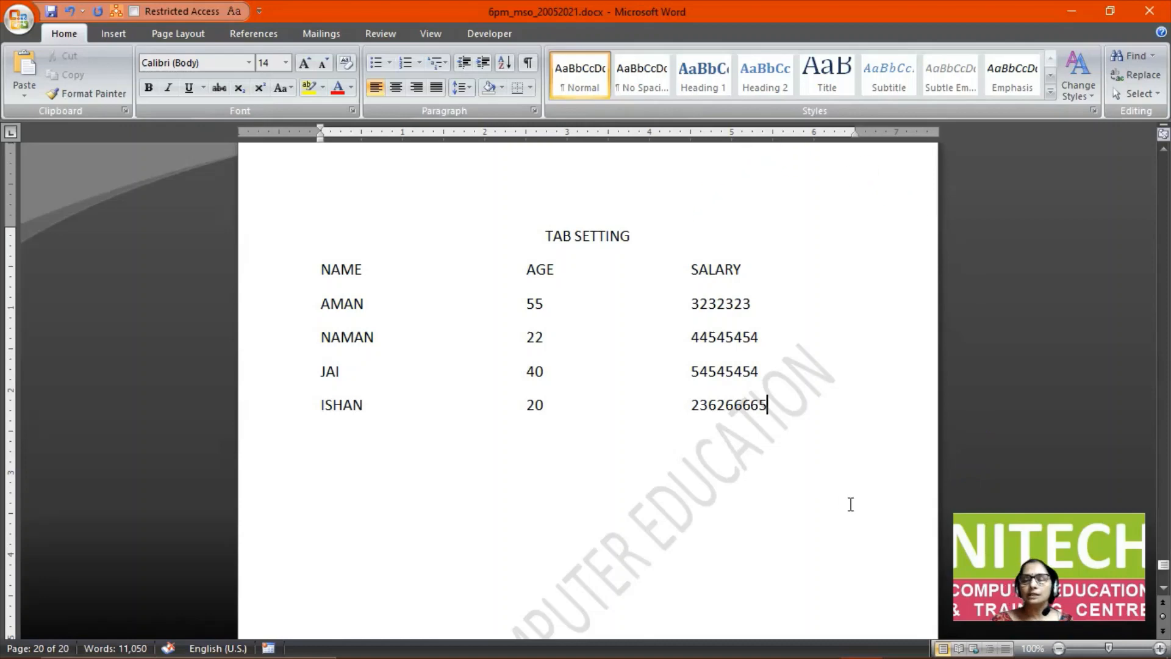
key(Return)
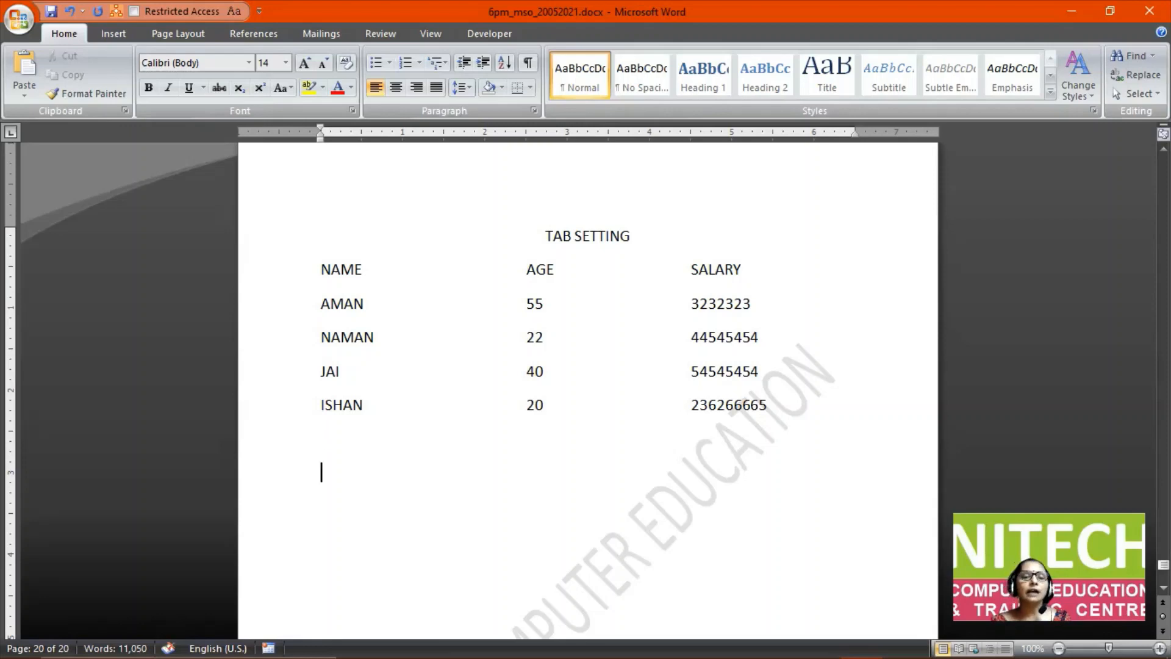
Go through the NAME, AGE and SALARY headings of the tabbed table one after another.
click(330, 269)
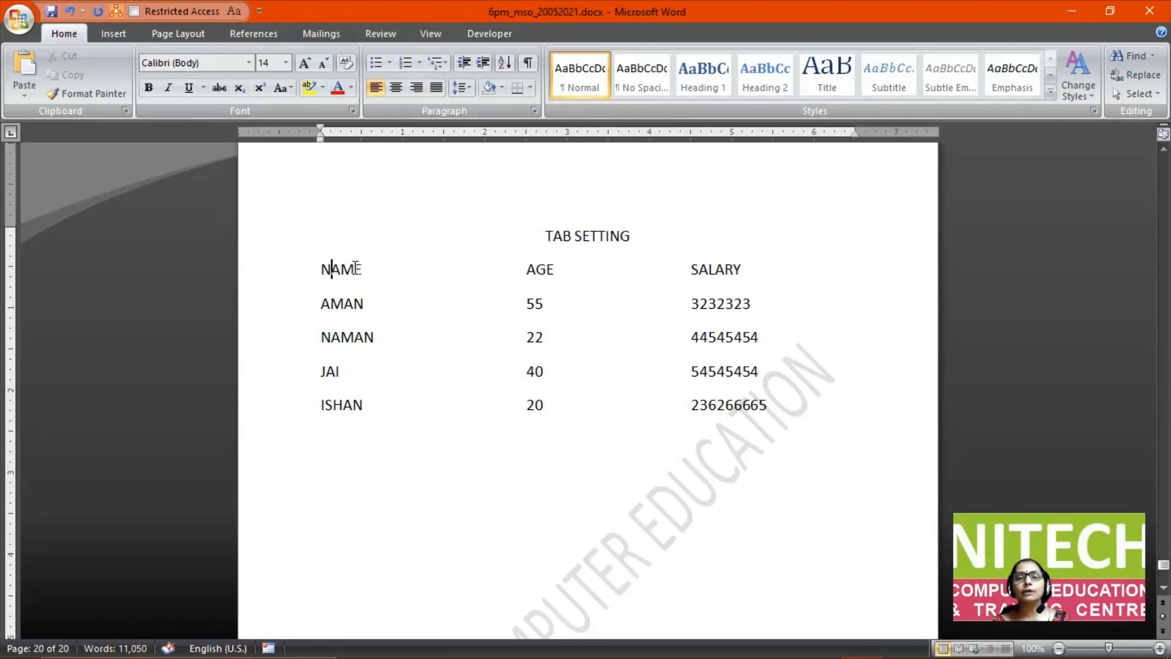
click(523, 268)
click(694, 269)
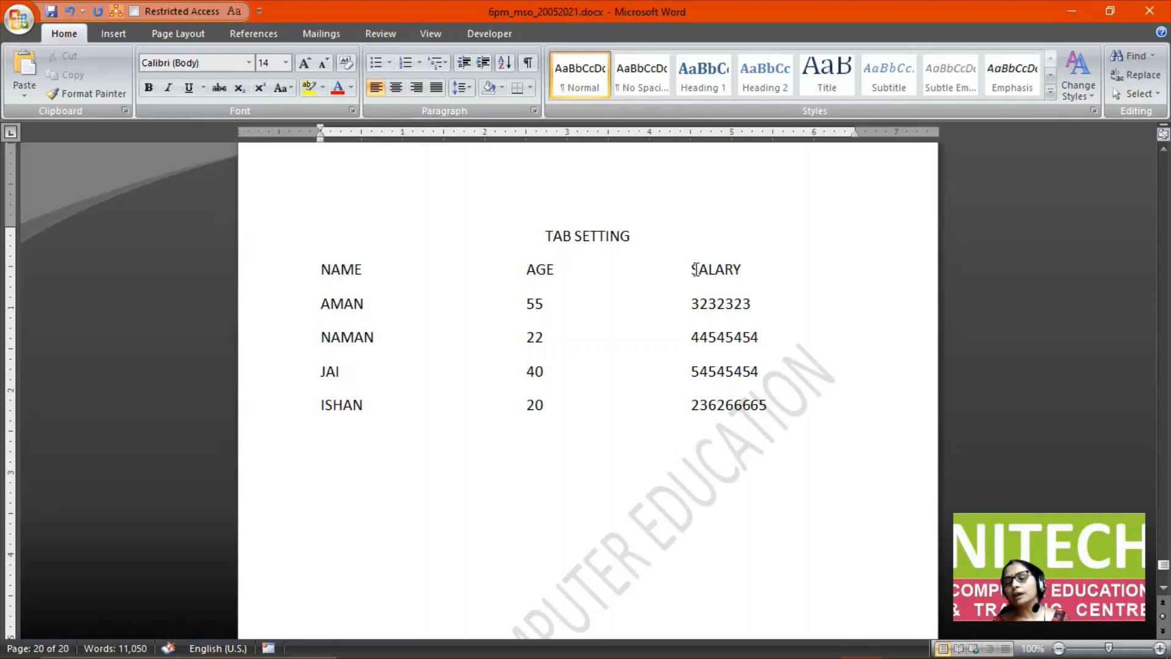
Below the table, leaving one blank line, write the note "3 COLUMN – LEFT CENTER RIGHT TAB" and start a new line.
click(321, 488)
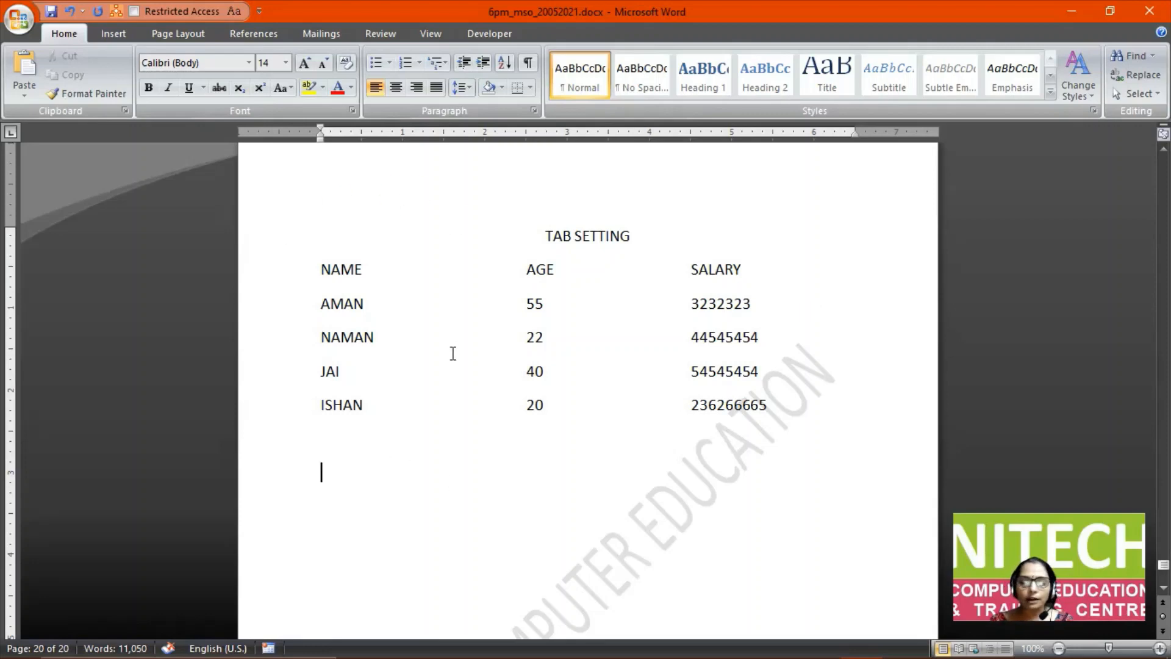
text(3 COLUMN)
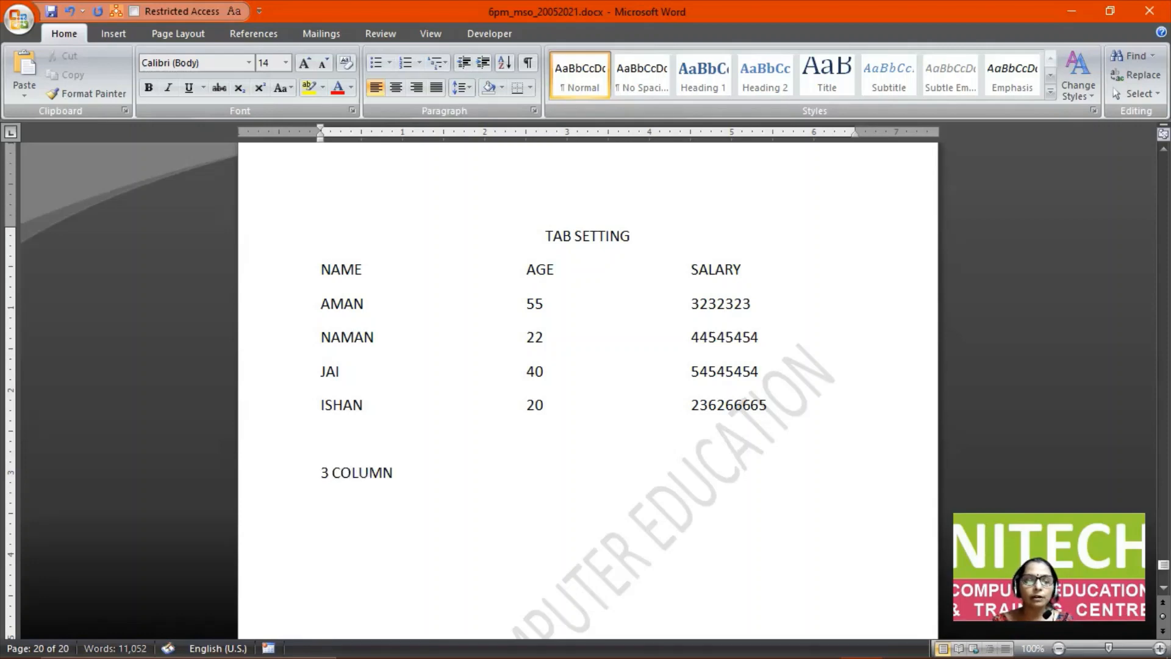
text( -)
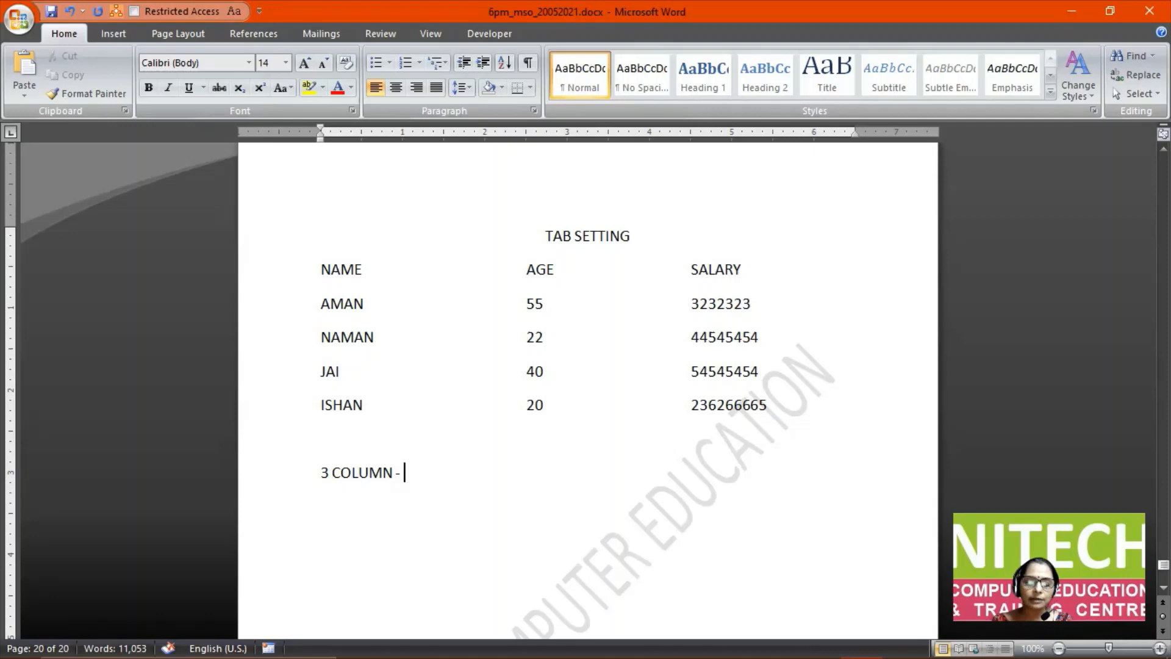
text( LET)
key(BackSpace)
text(F)
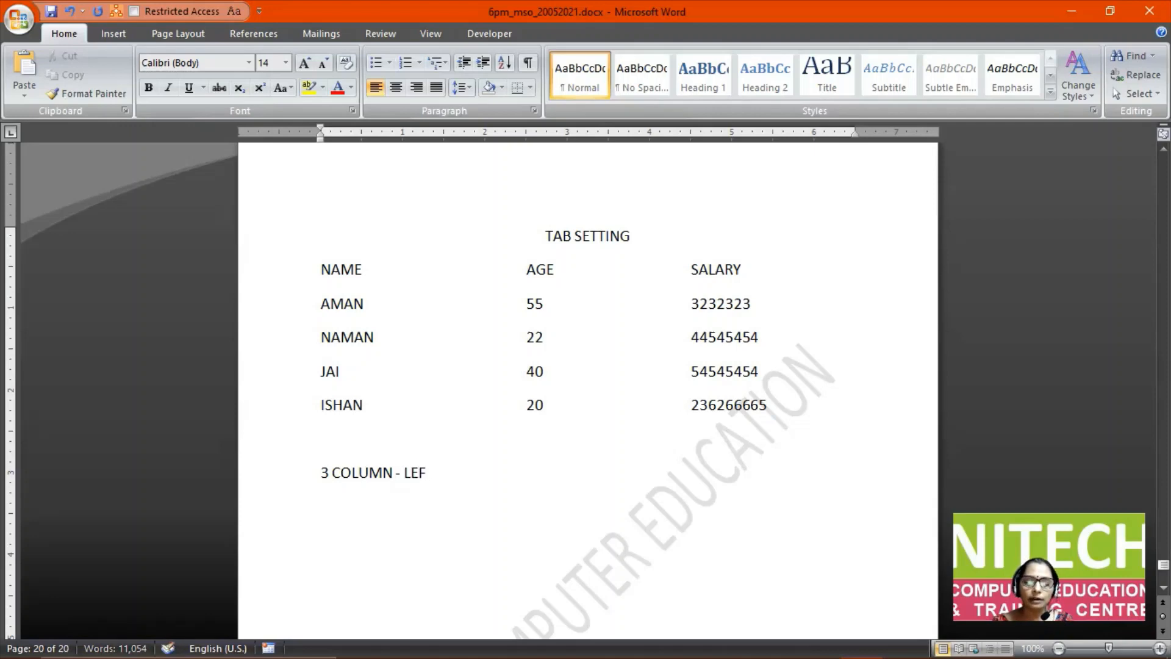
text(T C)
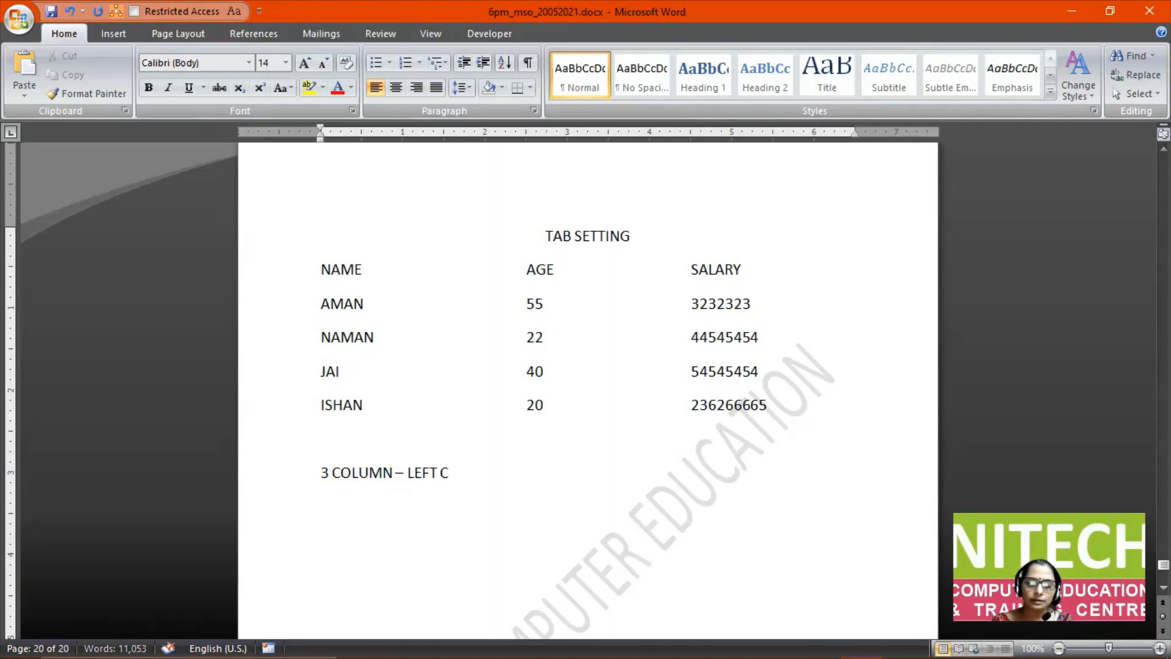
text(ENTER R)
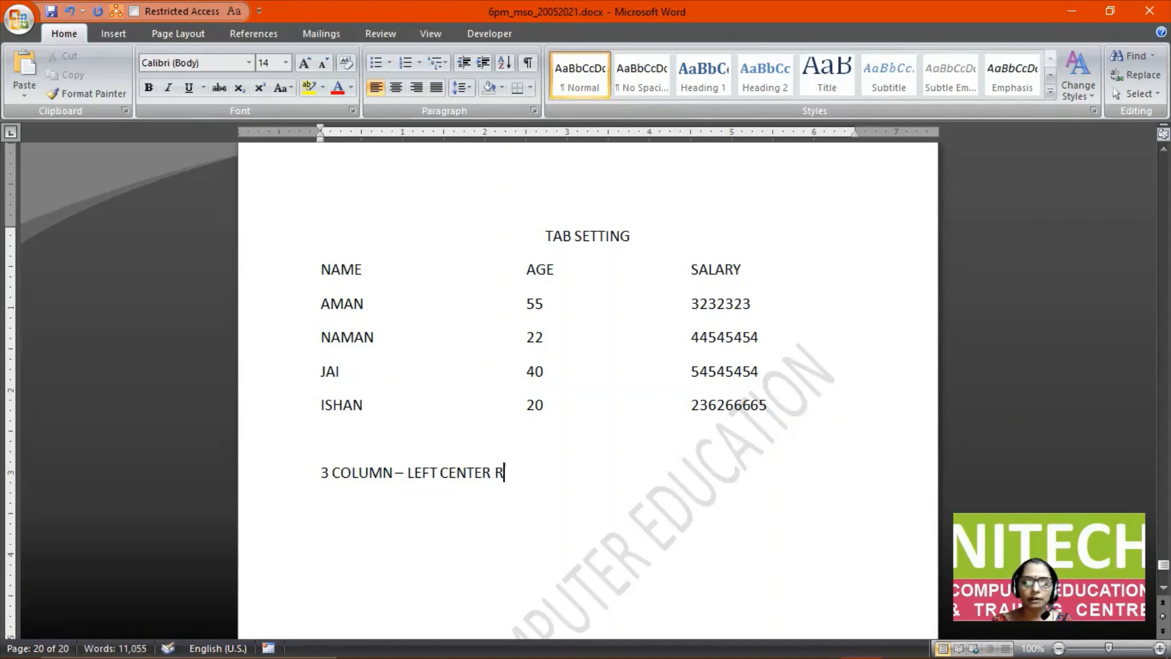
text(IGHT TAB)
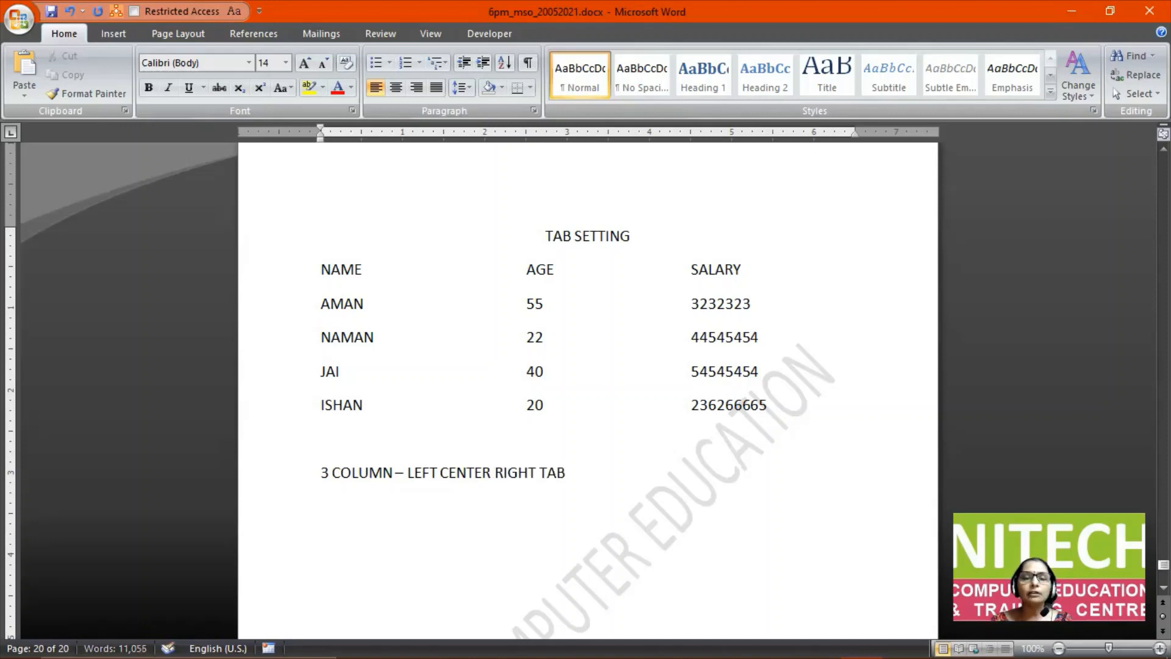
key(Return)
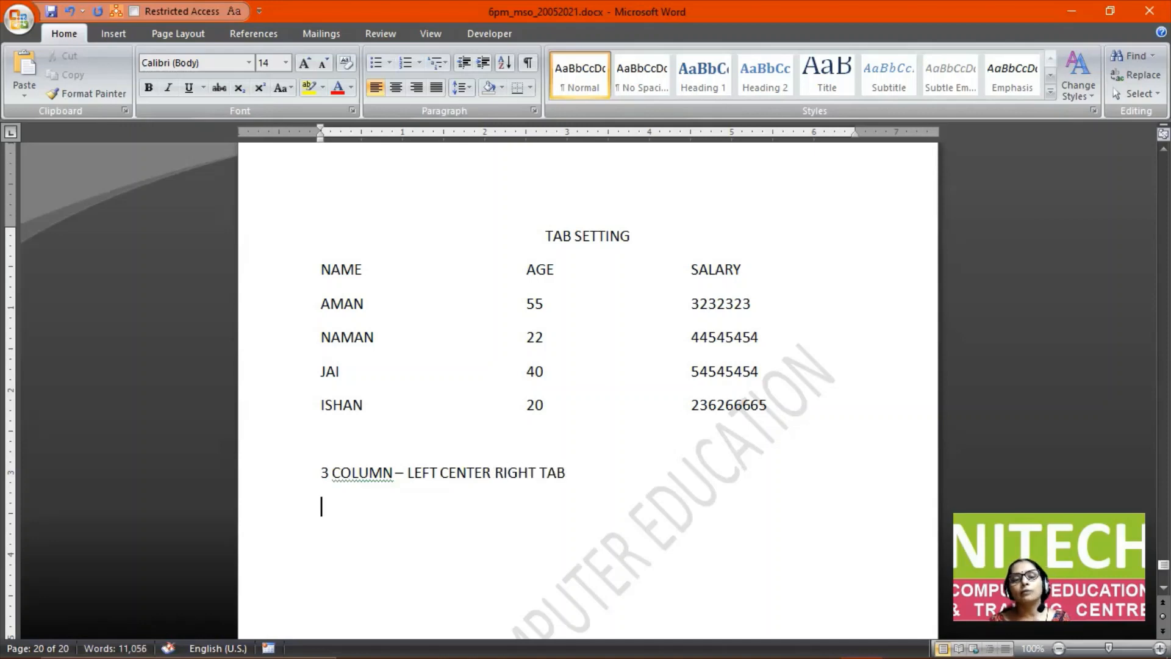
Correct COLUMN to COLUMNS in the note about left, center and right tabs, and return to the empty line below.
key(Up)
key(Right)
key(Right)
key(Right)
key(Right)
key(Right)
key(Right)
key(Right)
key(Right)
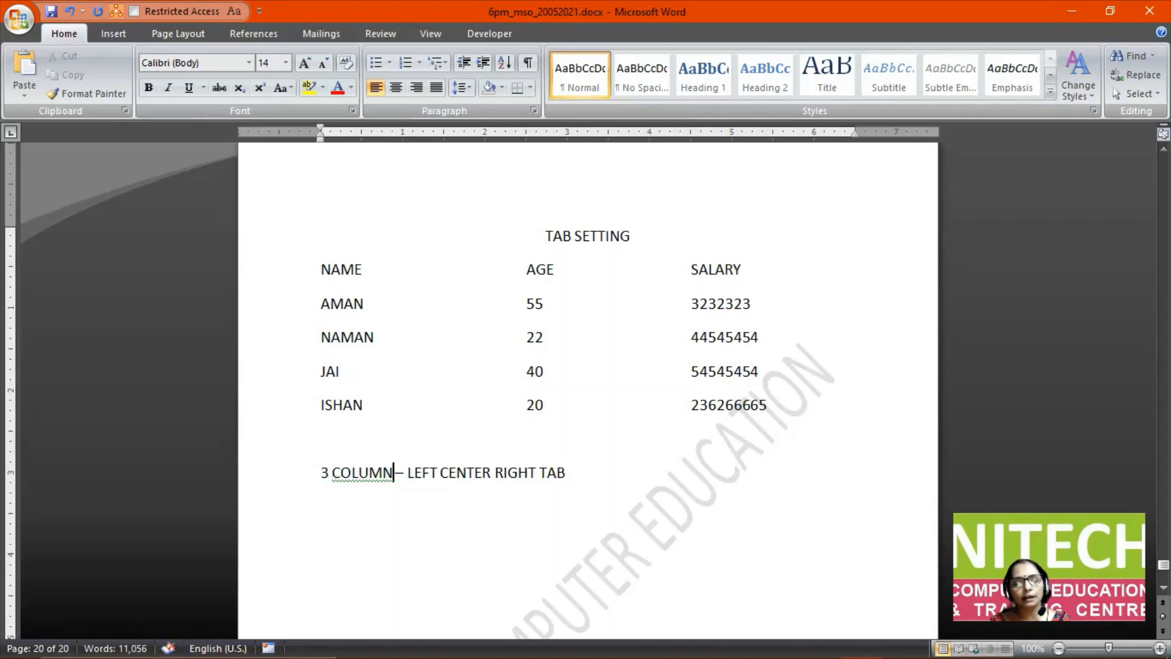
text(S)
key(End)
key(Down)
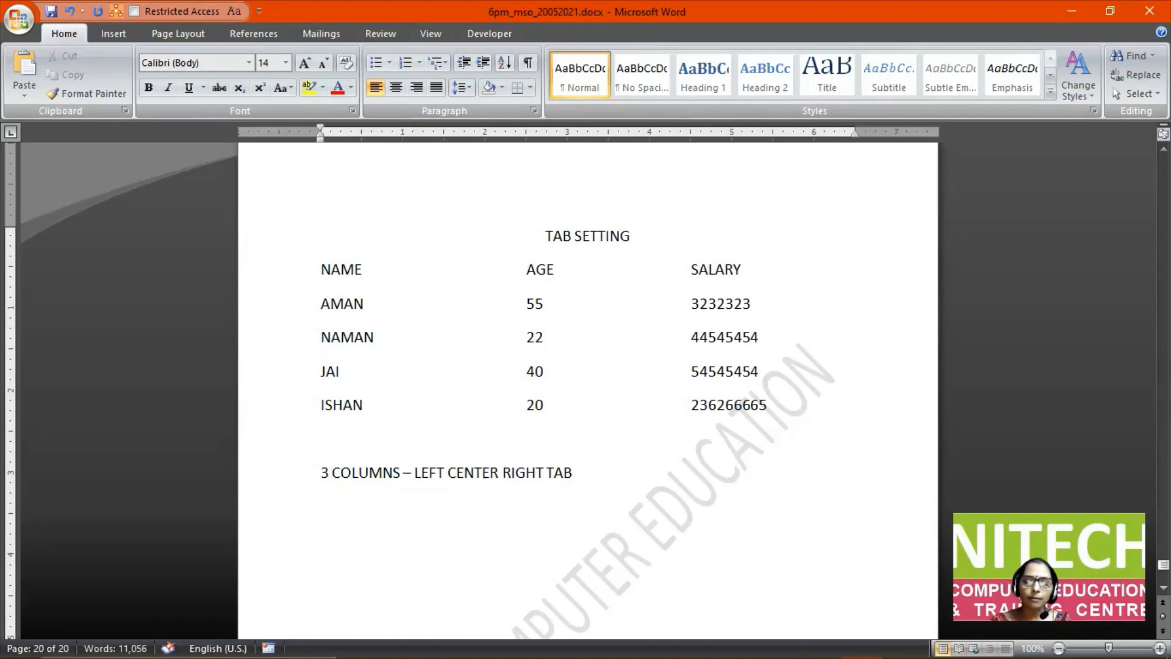
Write a second note reading "MORE THAN 3 COLUMNS- DECIMAL TAB" under the first one.
text(MORE THA)
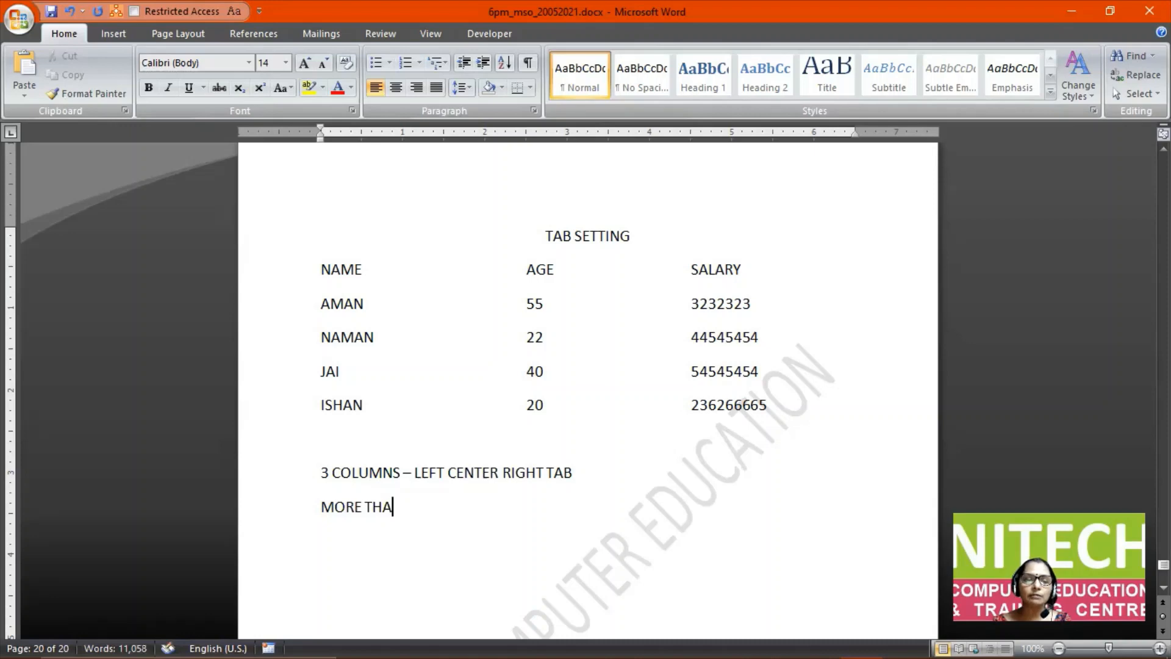
text(N 3 COLUMNS)
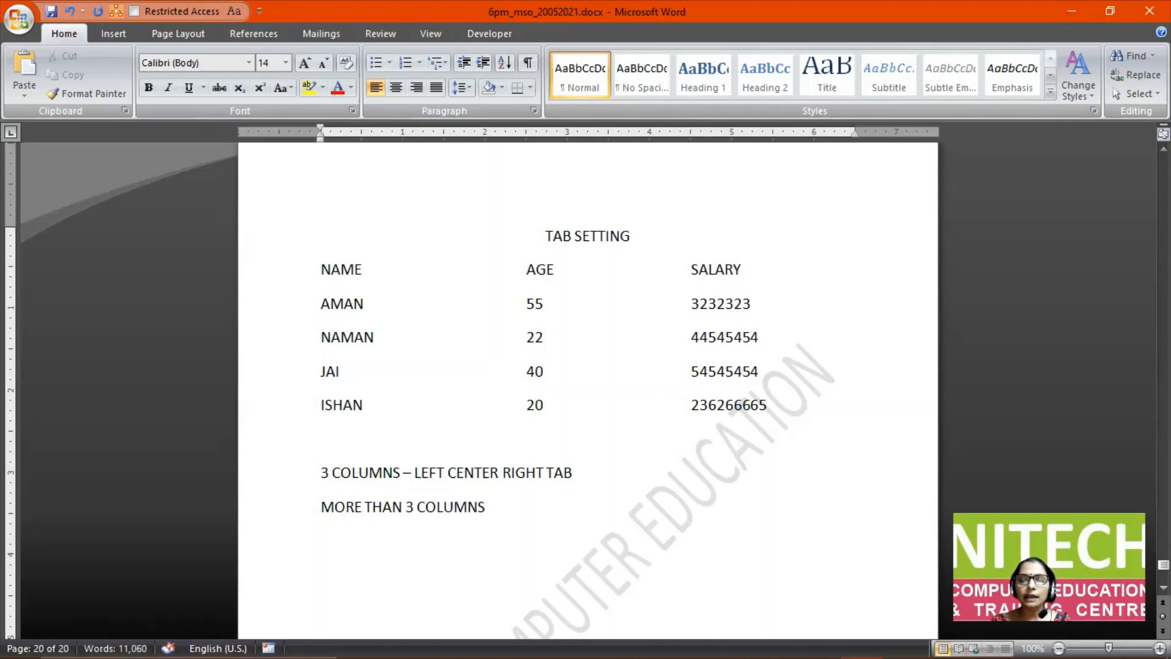
text(-)
key(Tab)
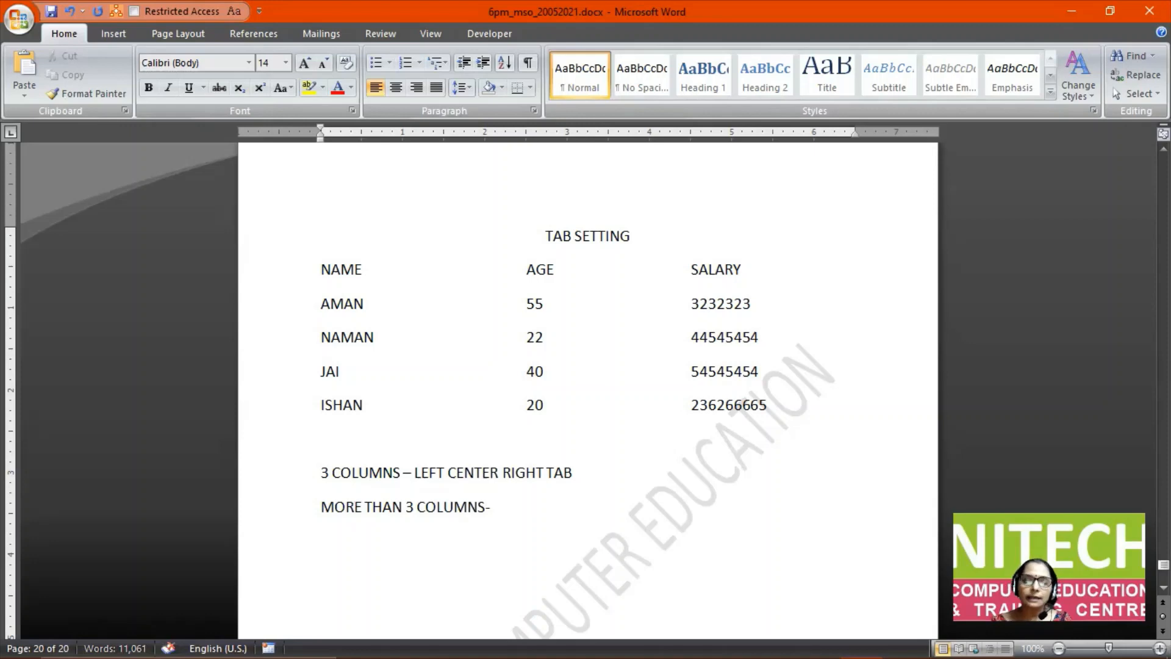
text(DECIMAL)
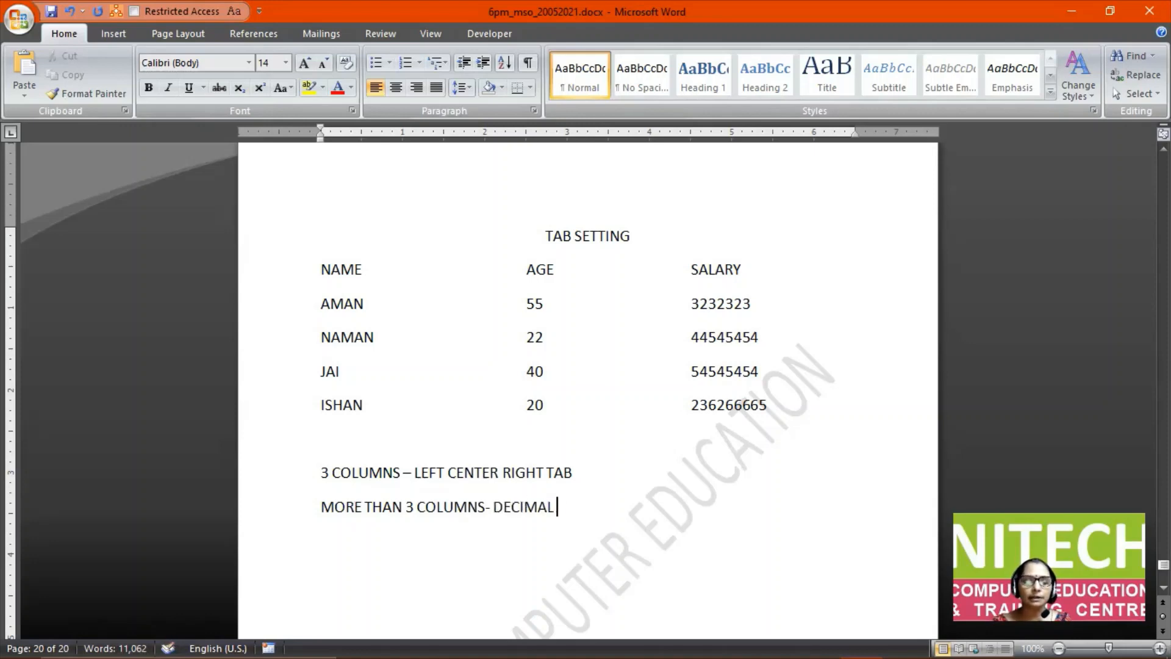
text( TAB)
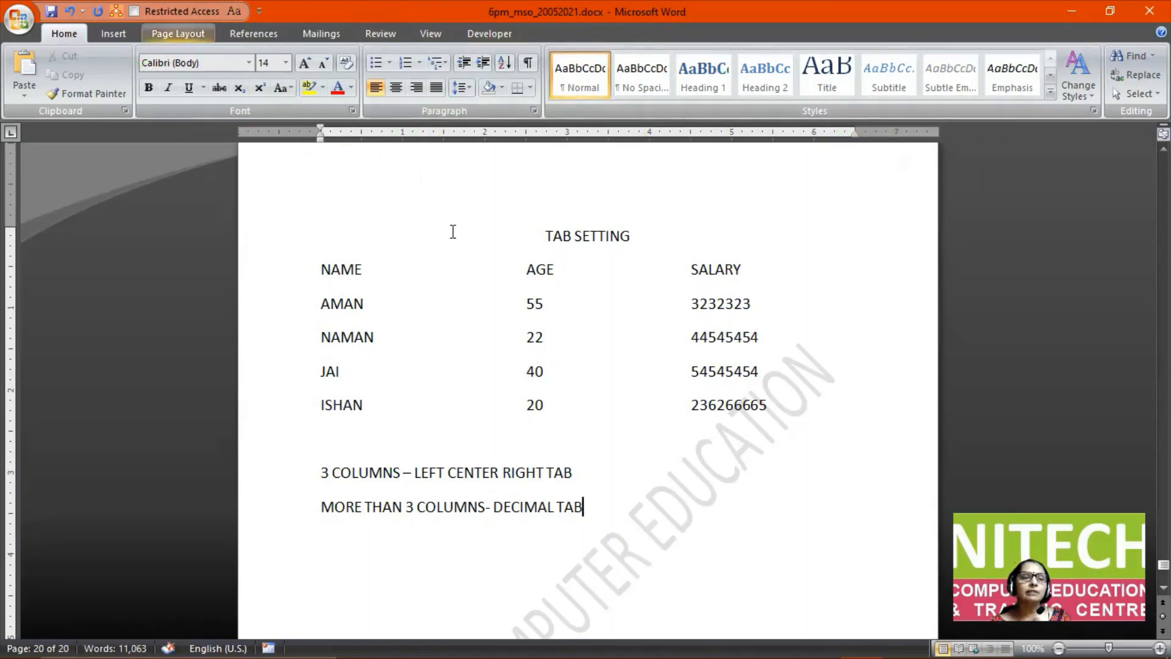
Cycle the ruler's tab selector through its tab types and return it to Left Tab.
click(12, 133)
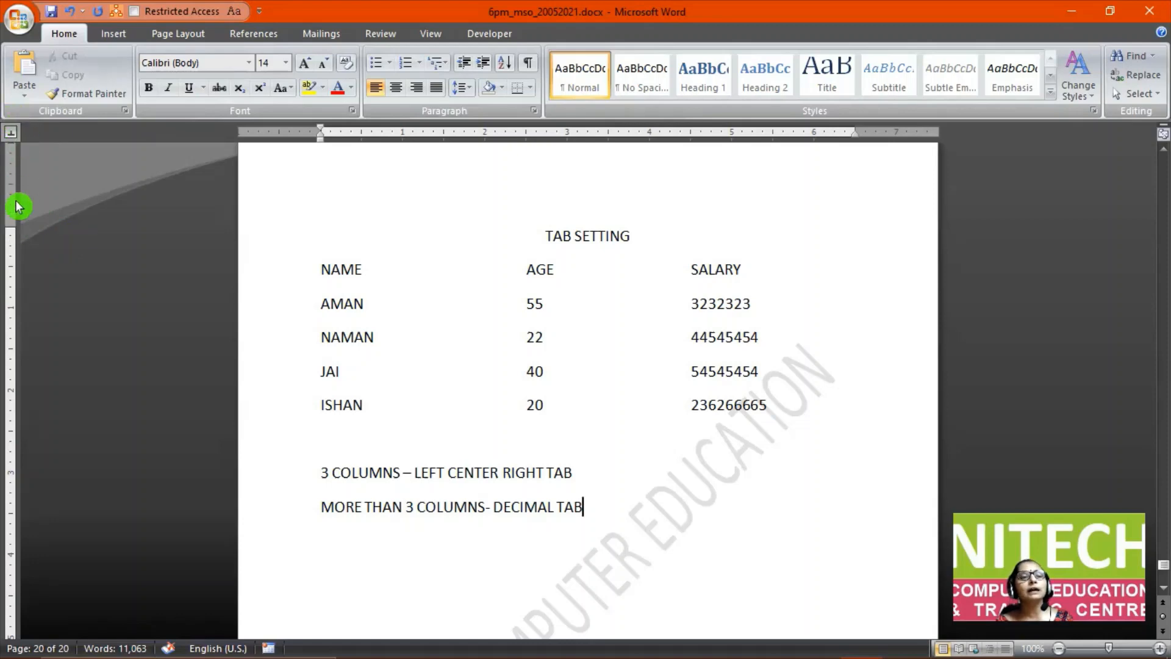
click(11, 138)
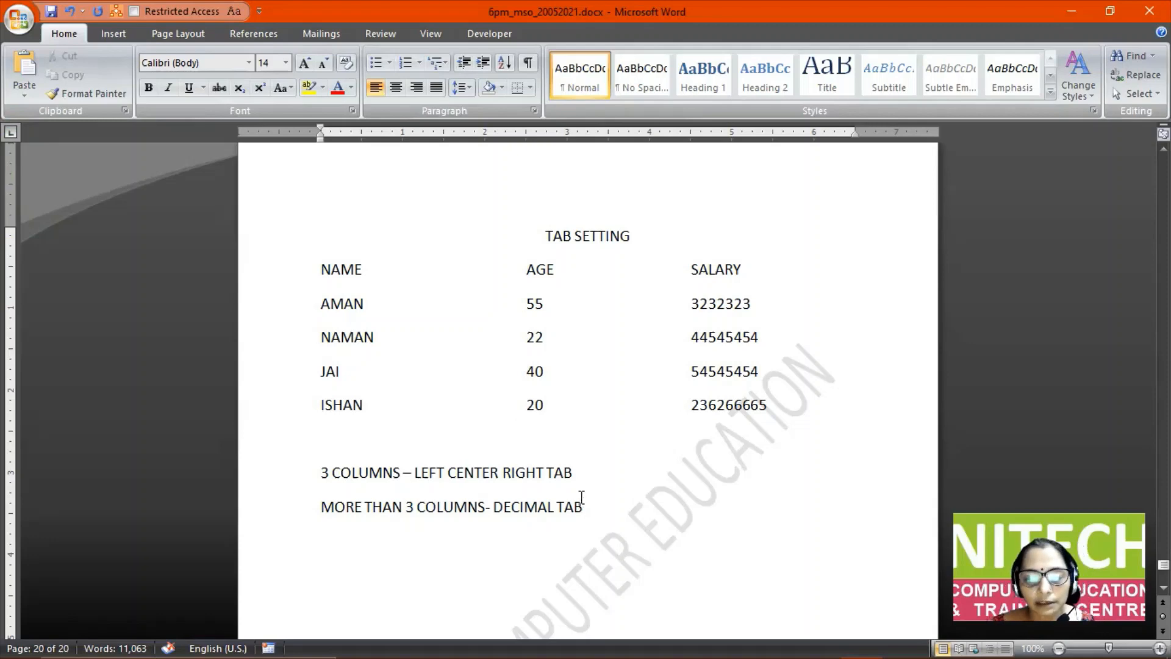
Start a new paragraph below the decimal tab note, leaving one blank line in between.
key(Return)
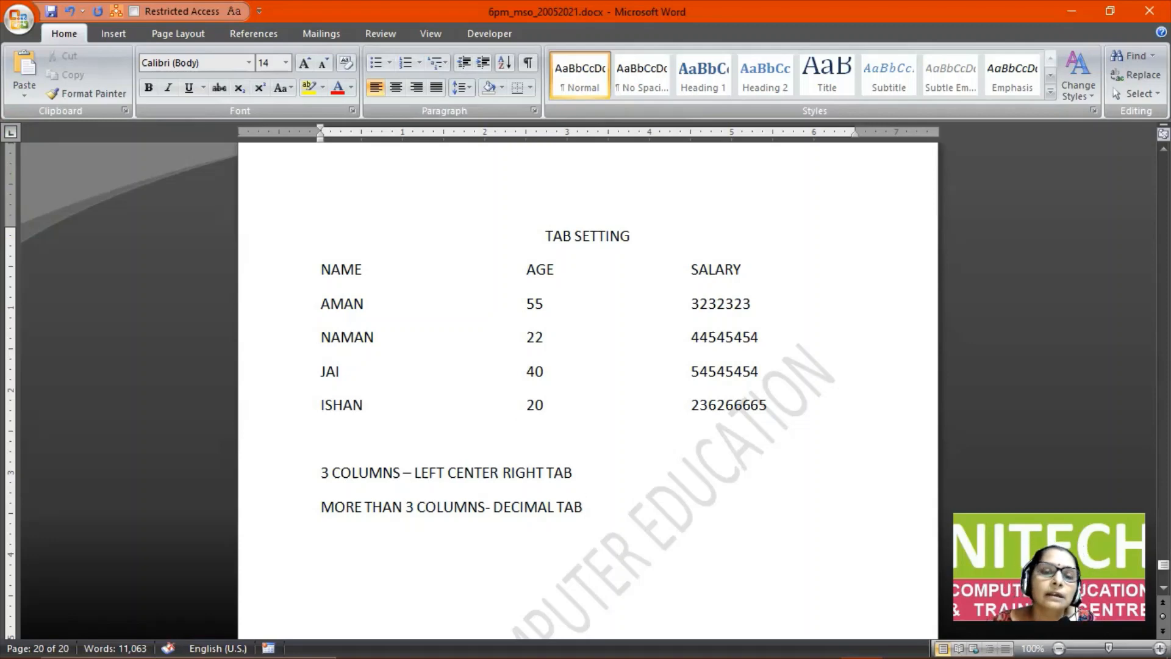
scroll(580, 494, down, 6)
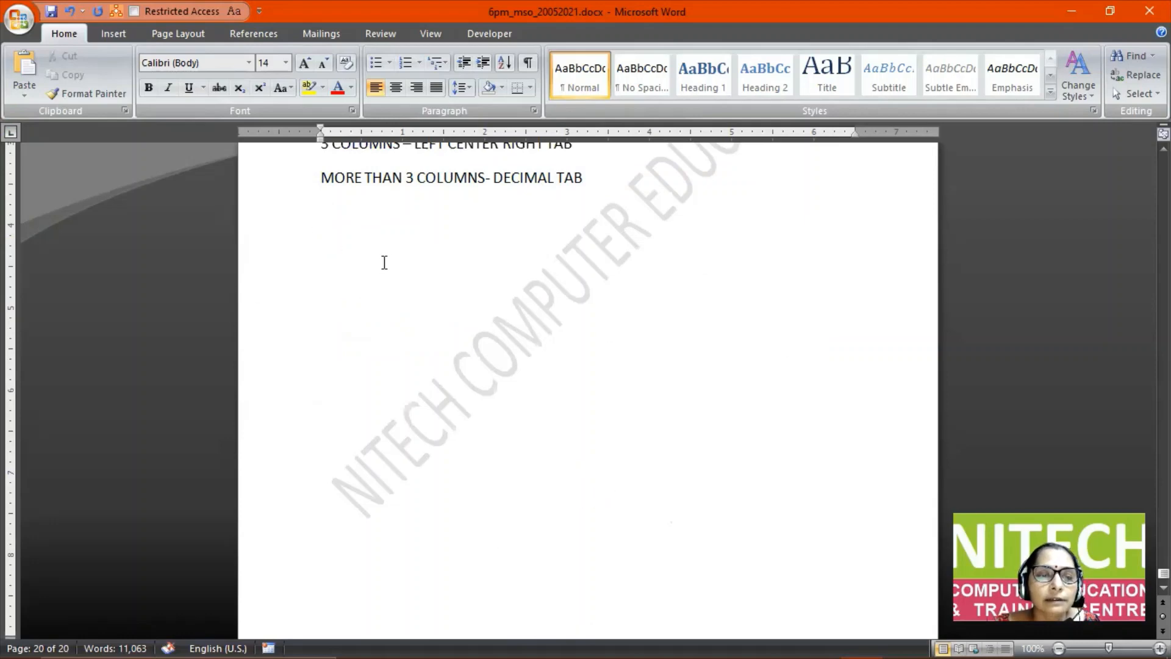
key(Return)
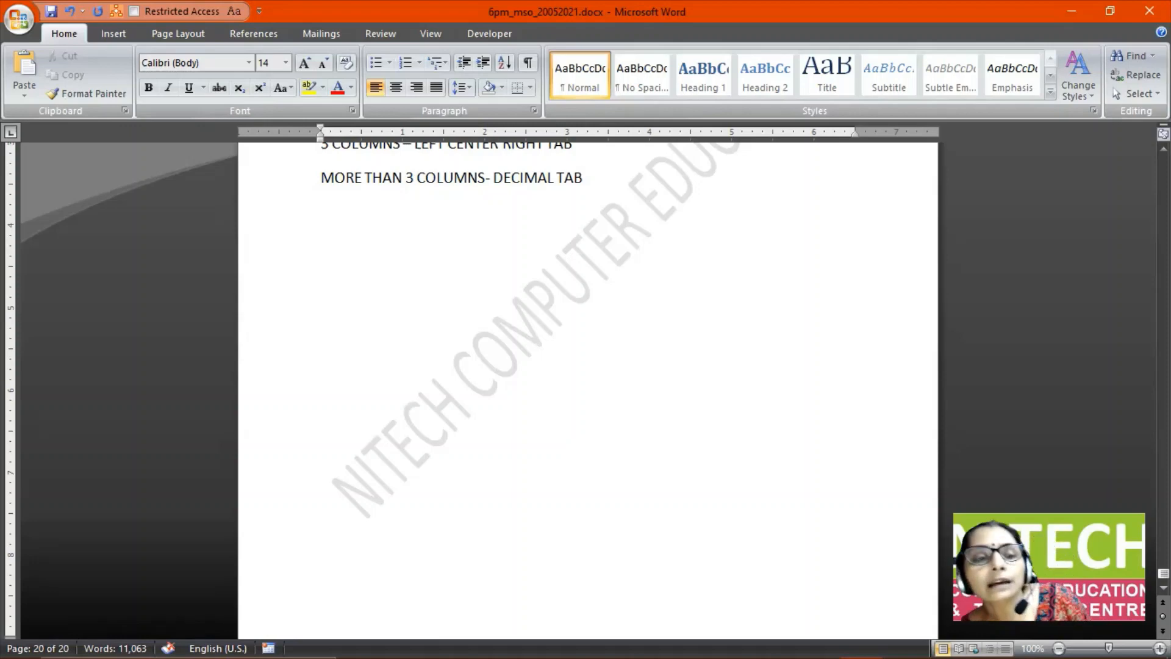
text(NAME)
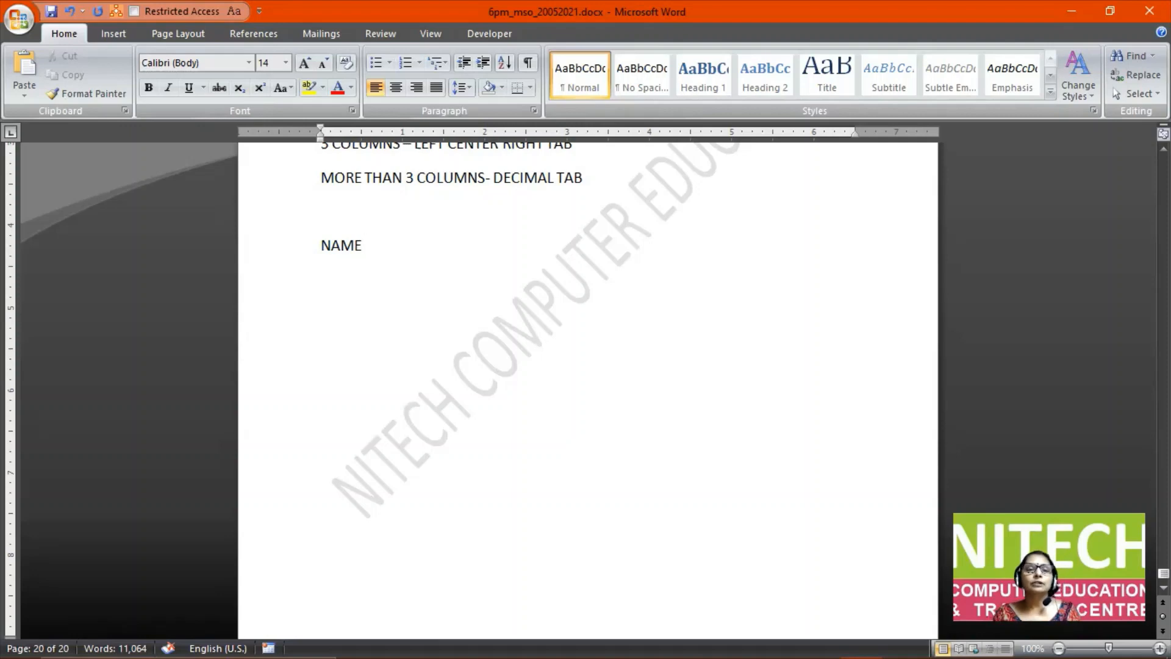
key(BackSpace)
key(BackSpace)
key(BackSpace)
key(BackSpace)
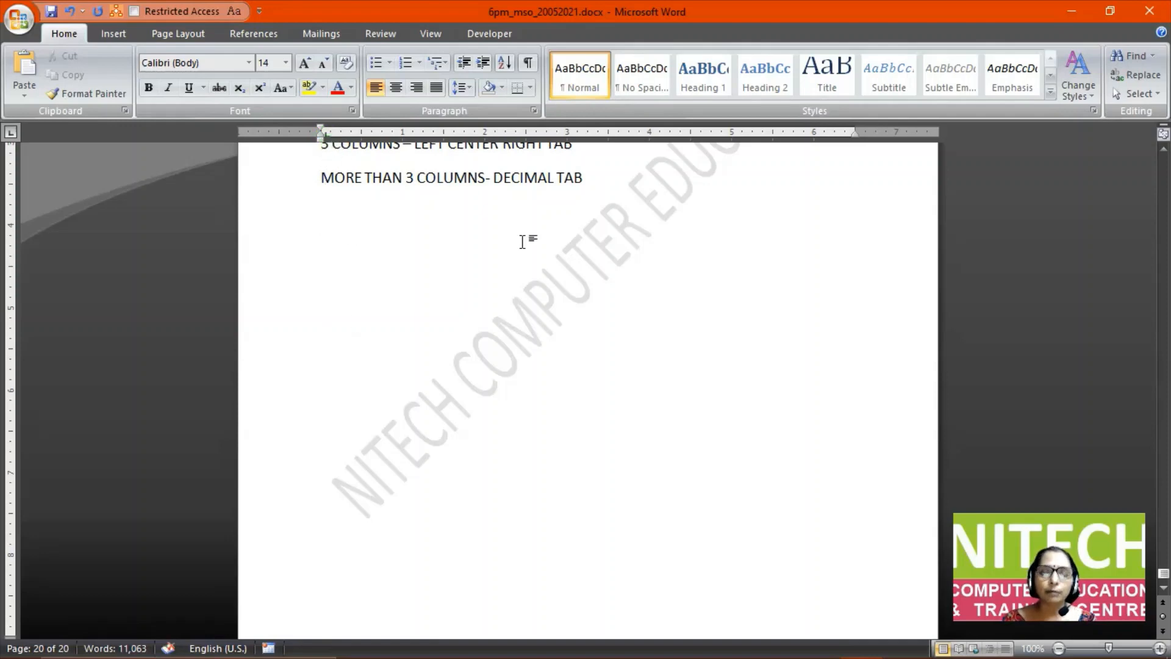
Enter the heading NAME on the new line and tab across to the 3-inch mark.
text(NAME)
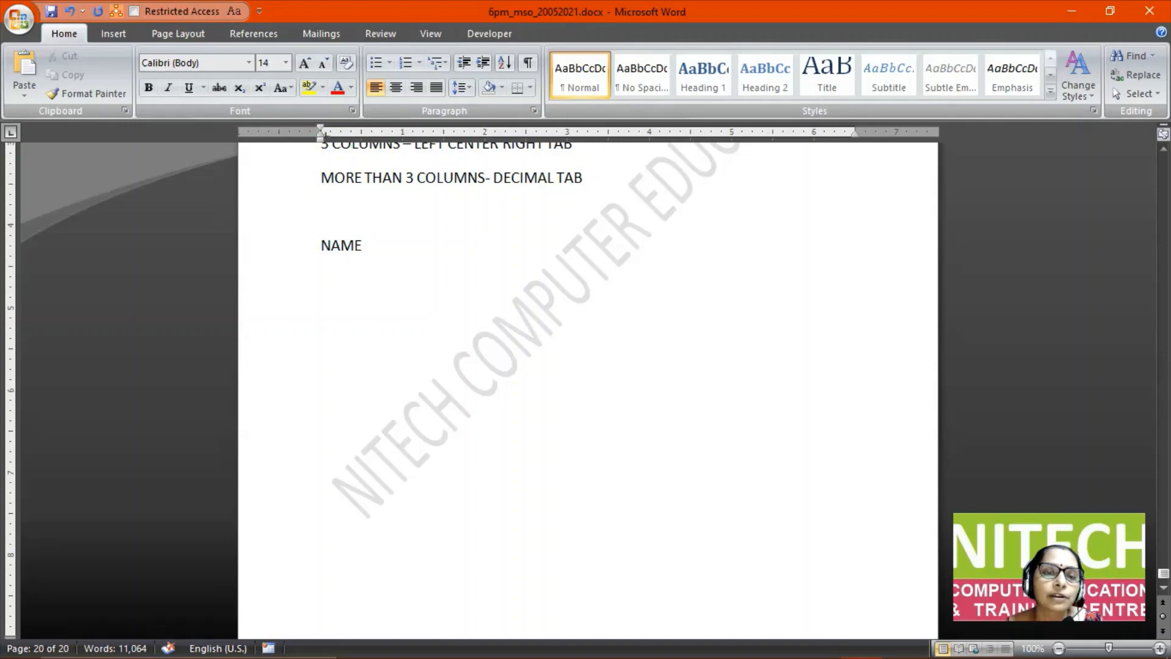
key(Tab)
key(Tab)
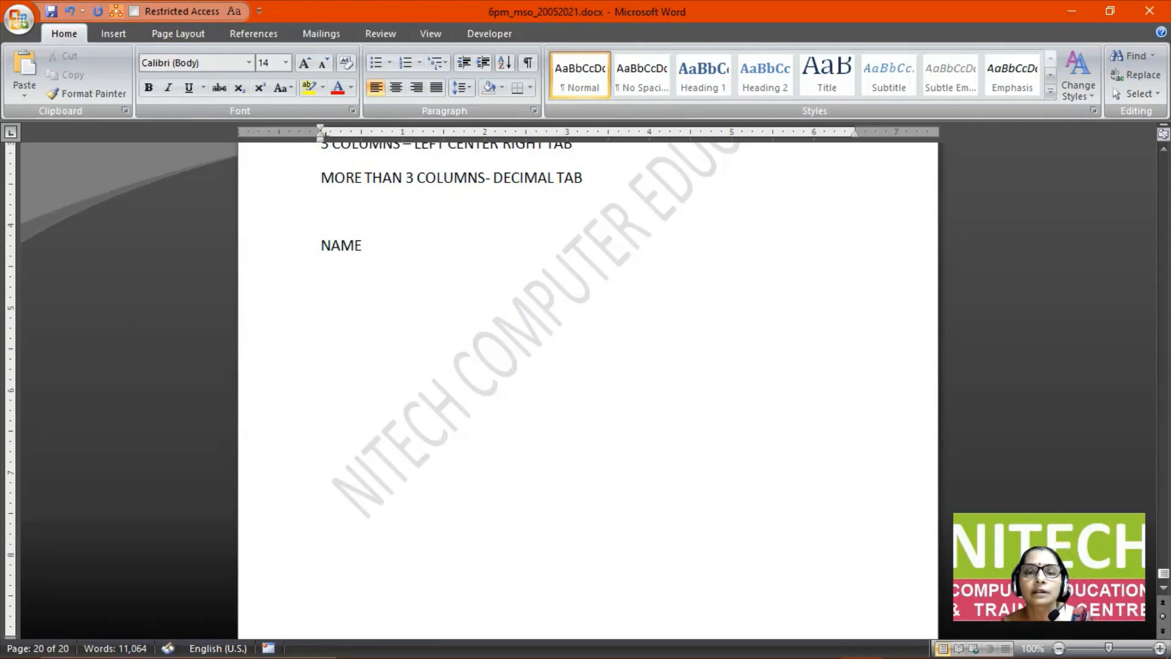
key(Tab)
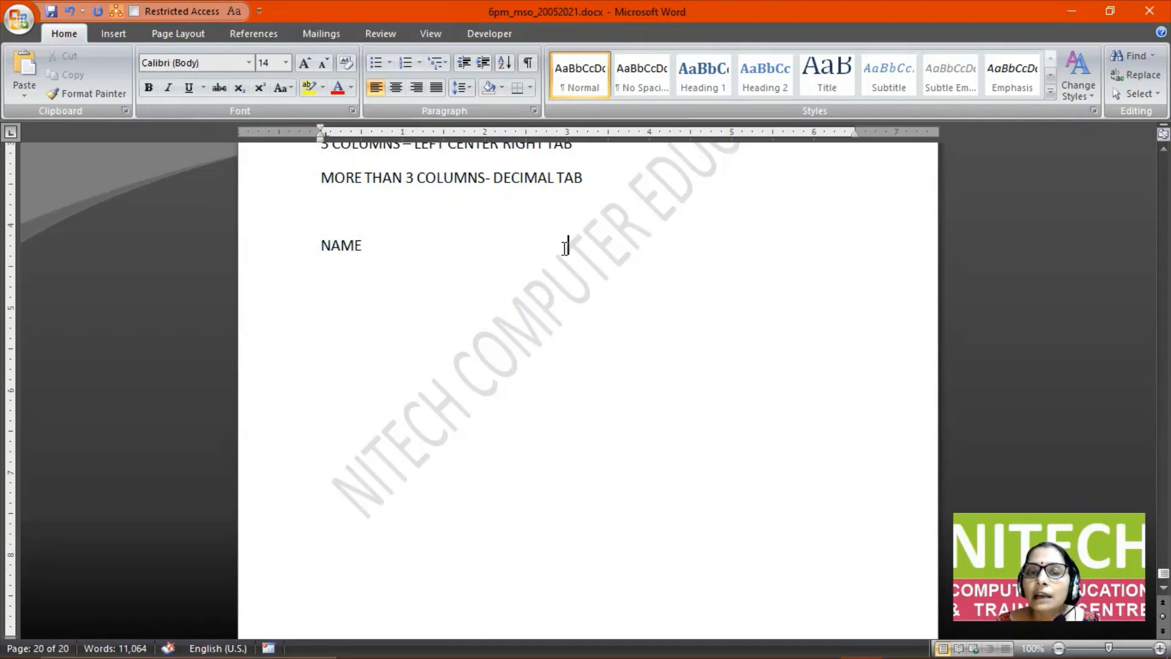
Set a center tab stop at 3 inches and a right tab stop at 5.5 inches for the NAME line.
click(567, 133)
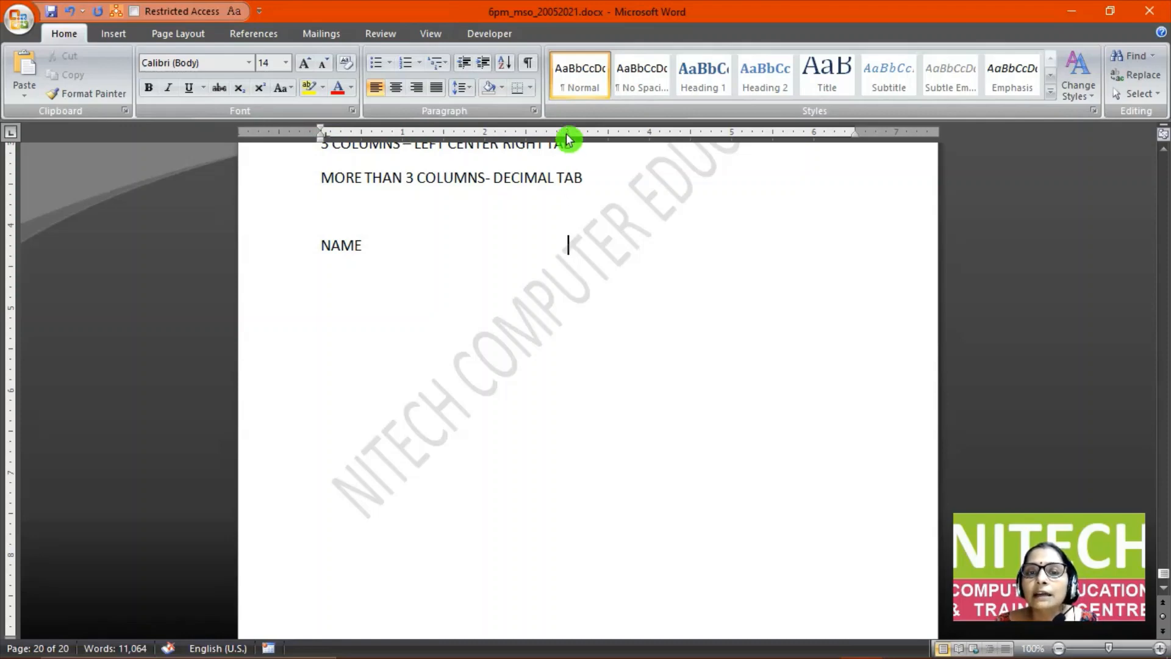
click(11, 132)
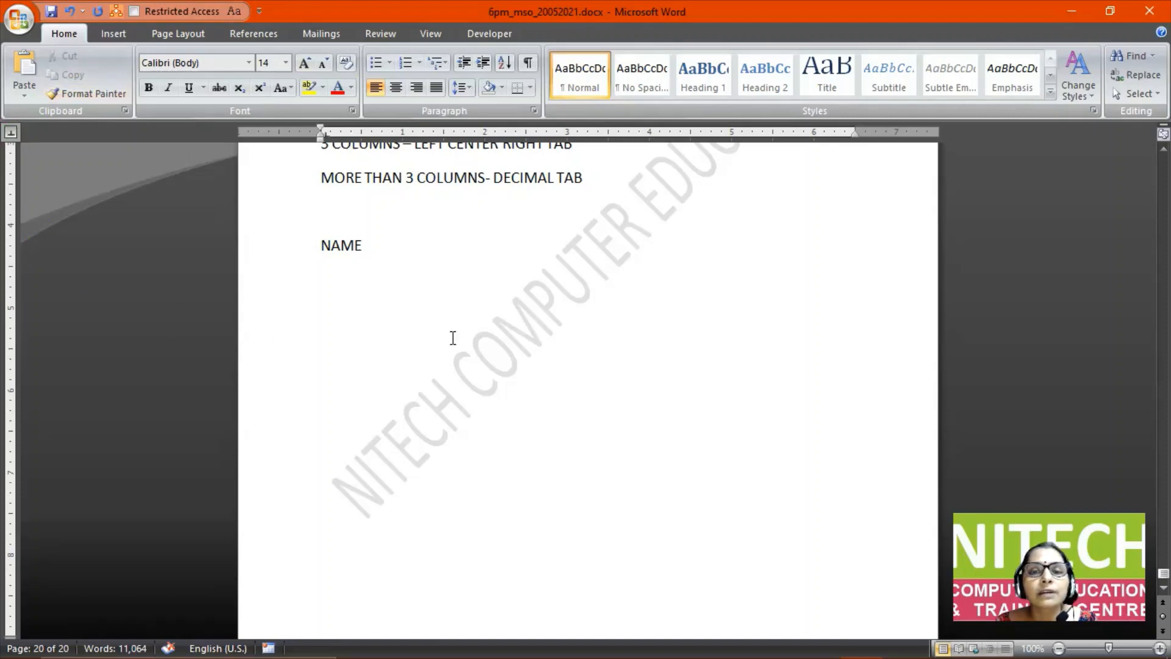
click(567, 138)
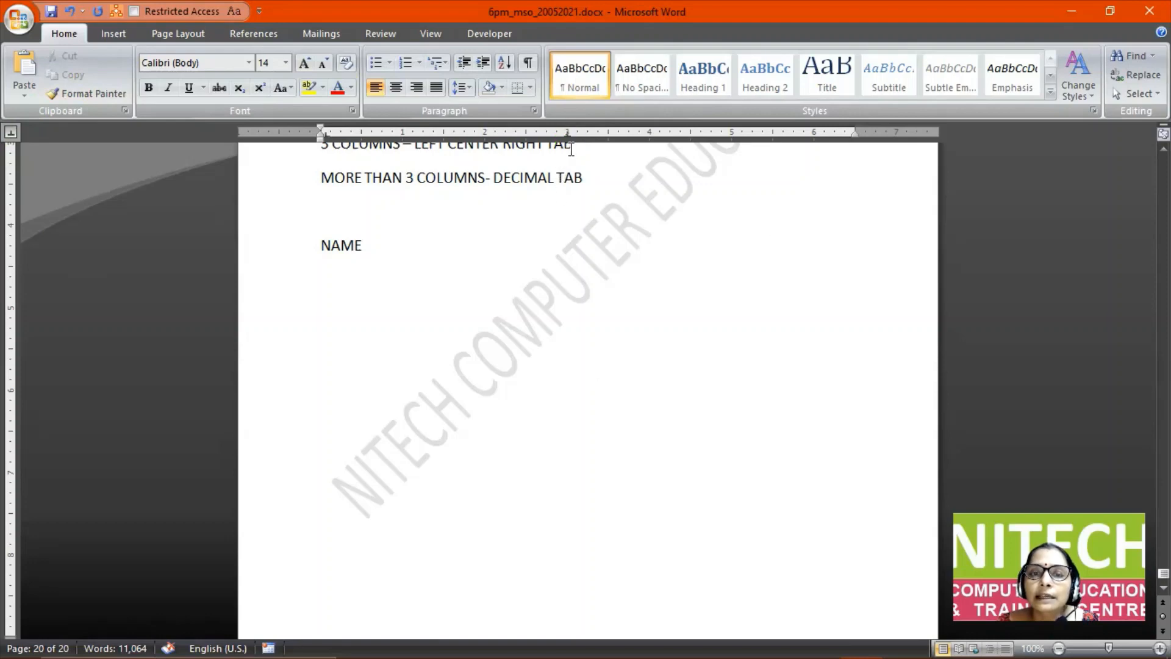
click(569, 138)
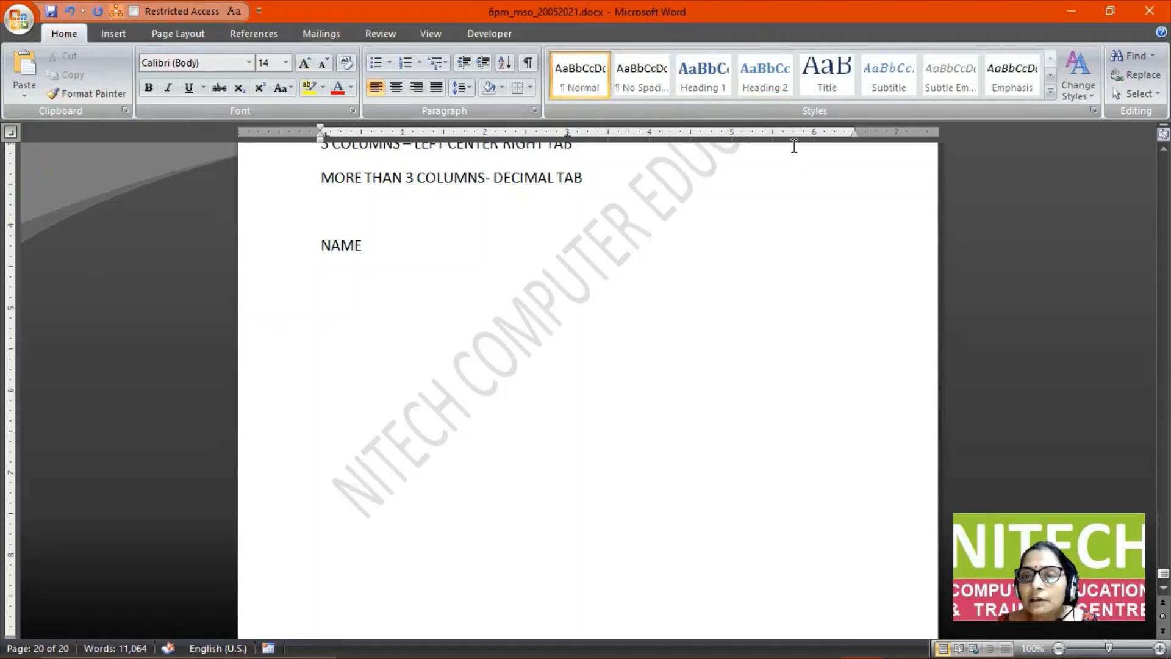
click(774, 132)
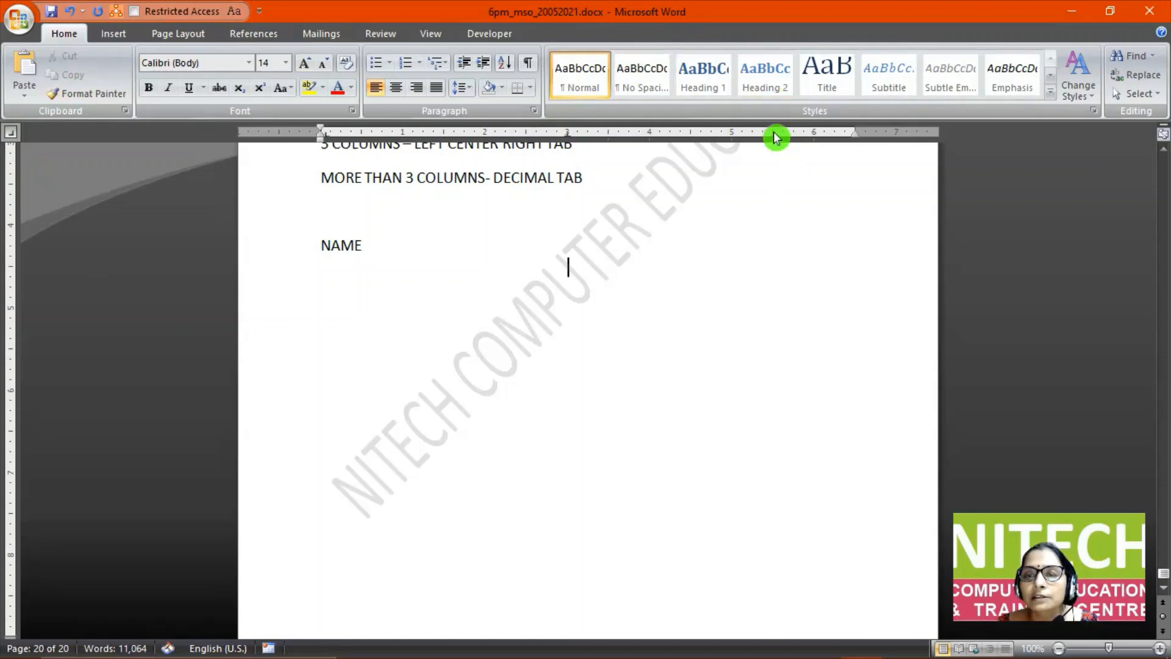
click(476, 238)
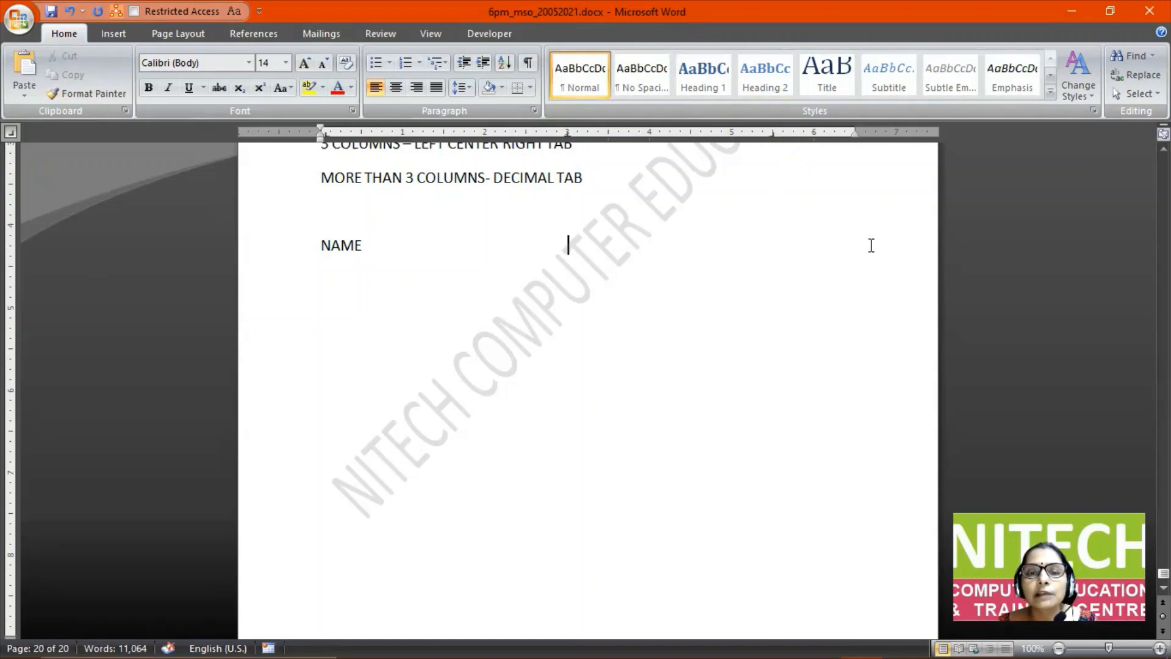
Add the headings AGE at the 3-inch center tab and SALARY at the 5.5-inch right tab, then start a new line.
text(AGE)
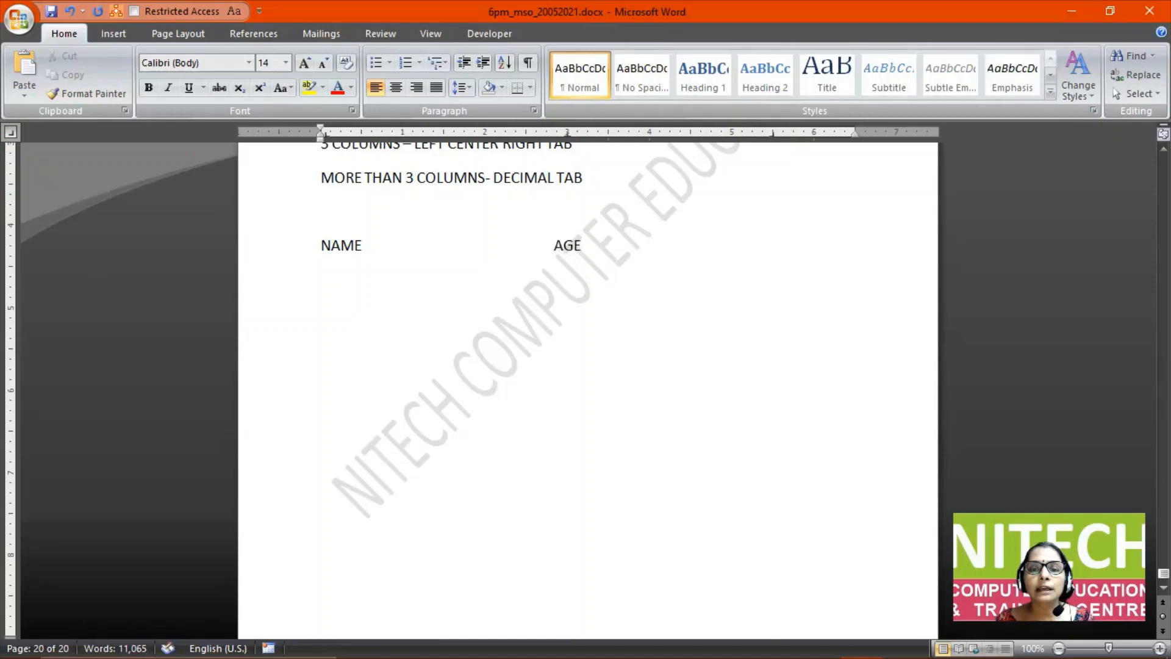
key(Tab)
text(SALA)
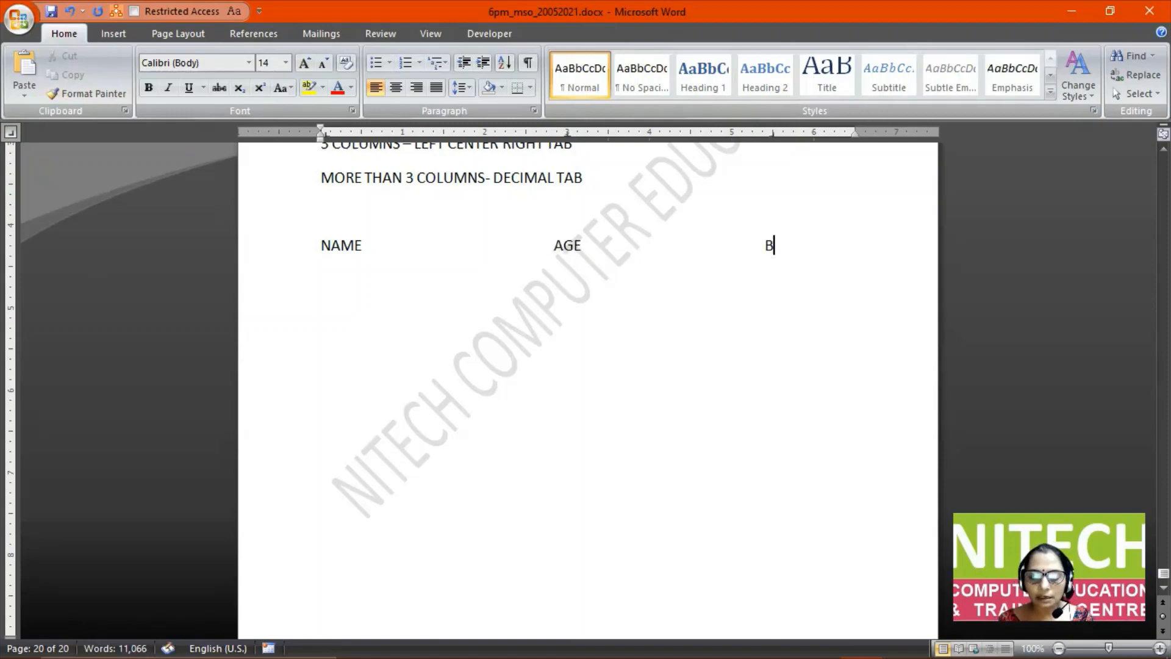
text(RY )
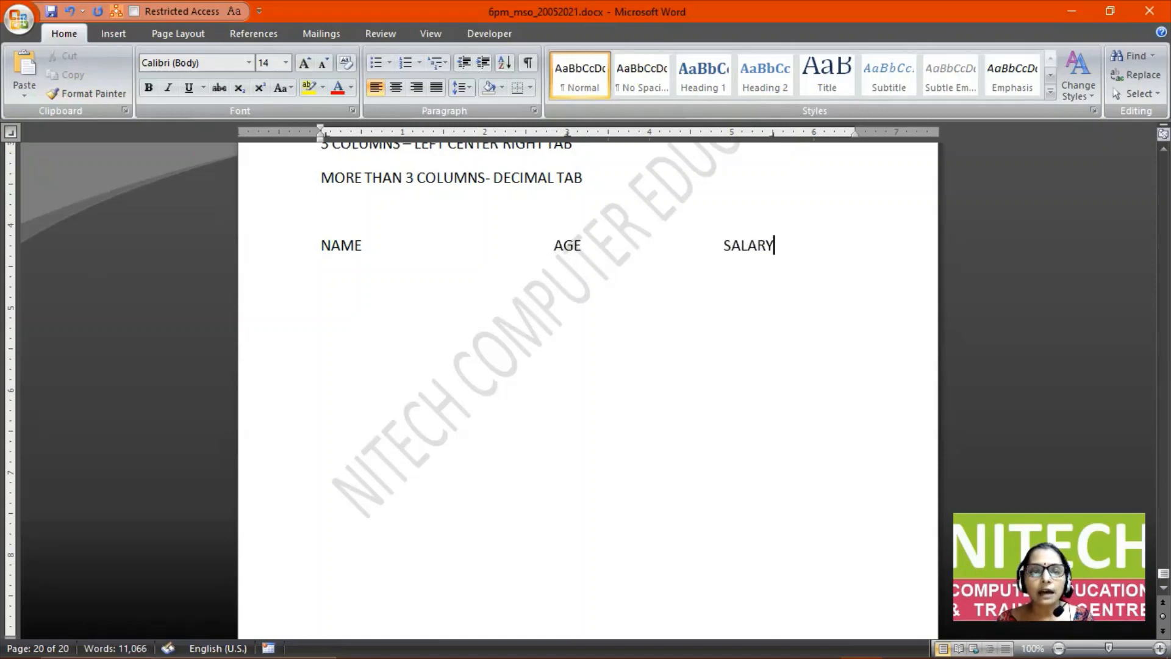
Fill the first row under the headings with a person's name, age 32 and salary 321213123, aligned on the tab stops.
text(AMANA)
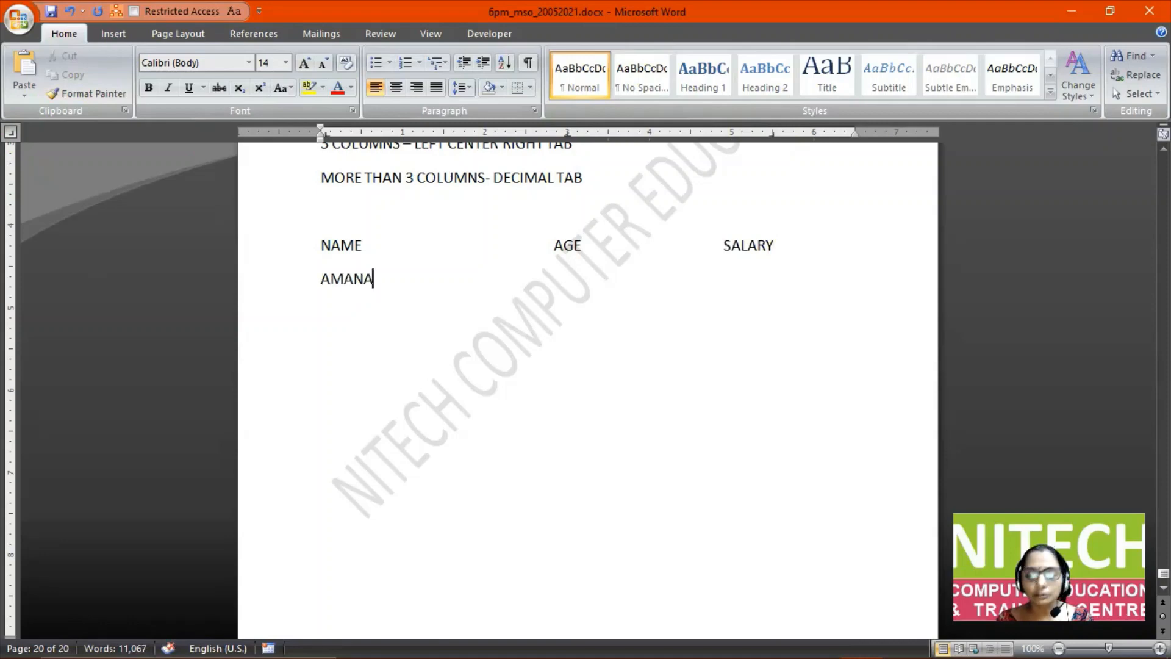
key(BackSpace)
key(Tab)
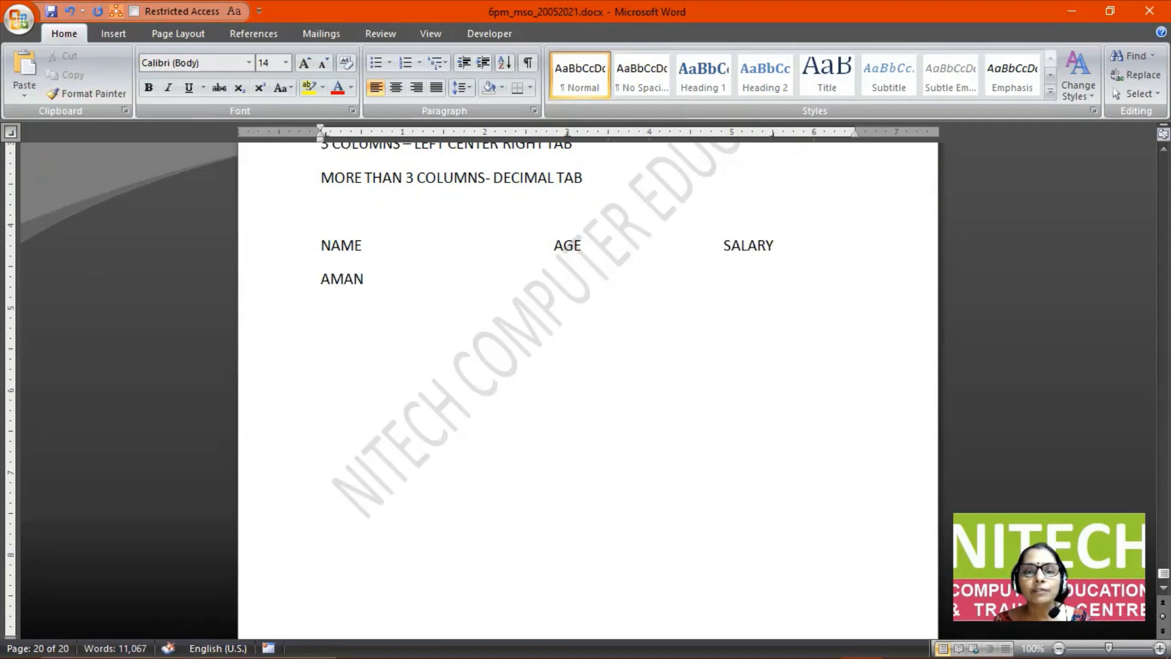
text(32)
key(Tab)
text(321213123 )
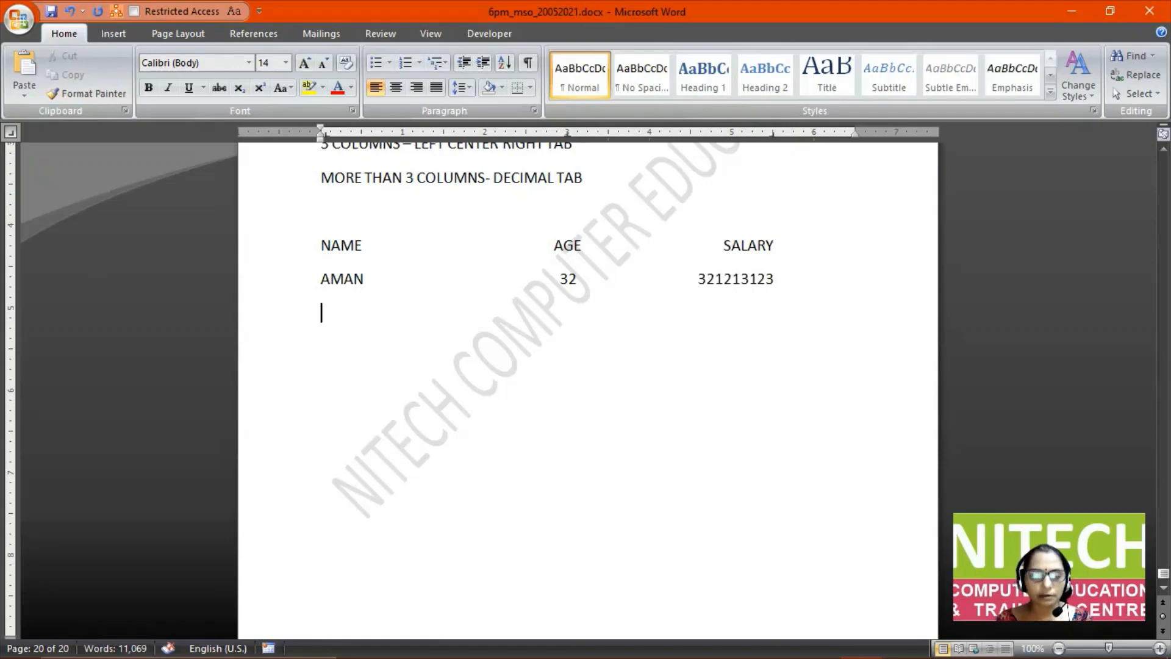
Enter the second row with a person's name, age 22 and salary 255454.
text(NAMAN)
key(Tab)
text(22)
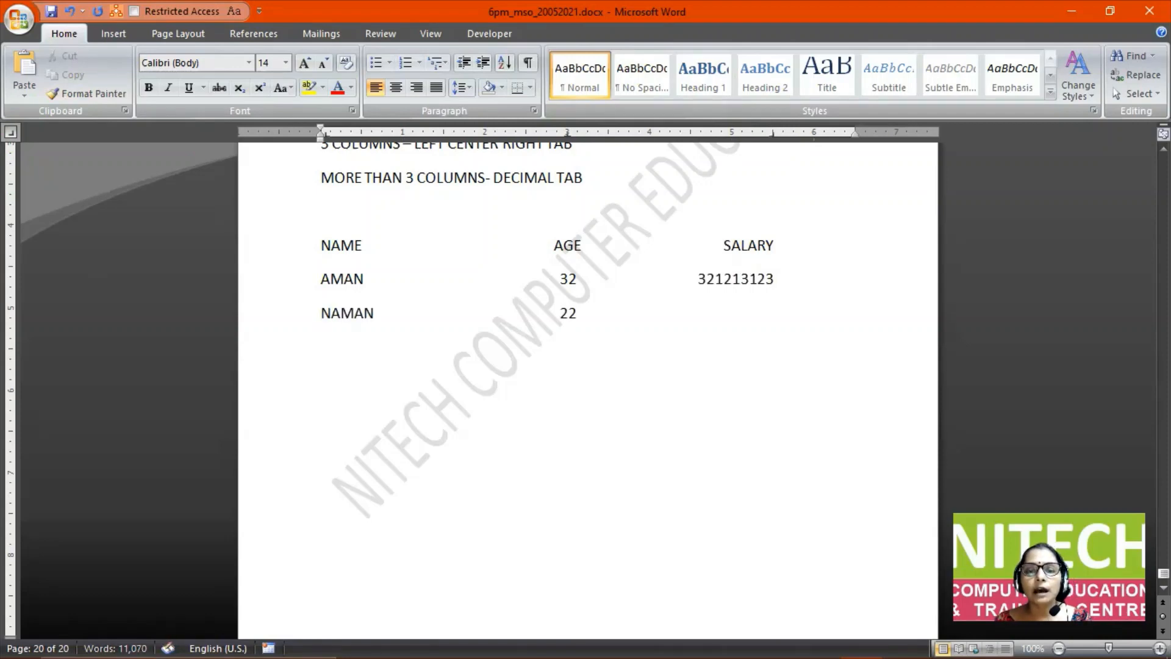
key(Tab)
text(255454)
key(Return)
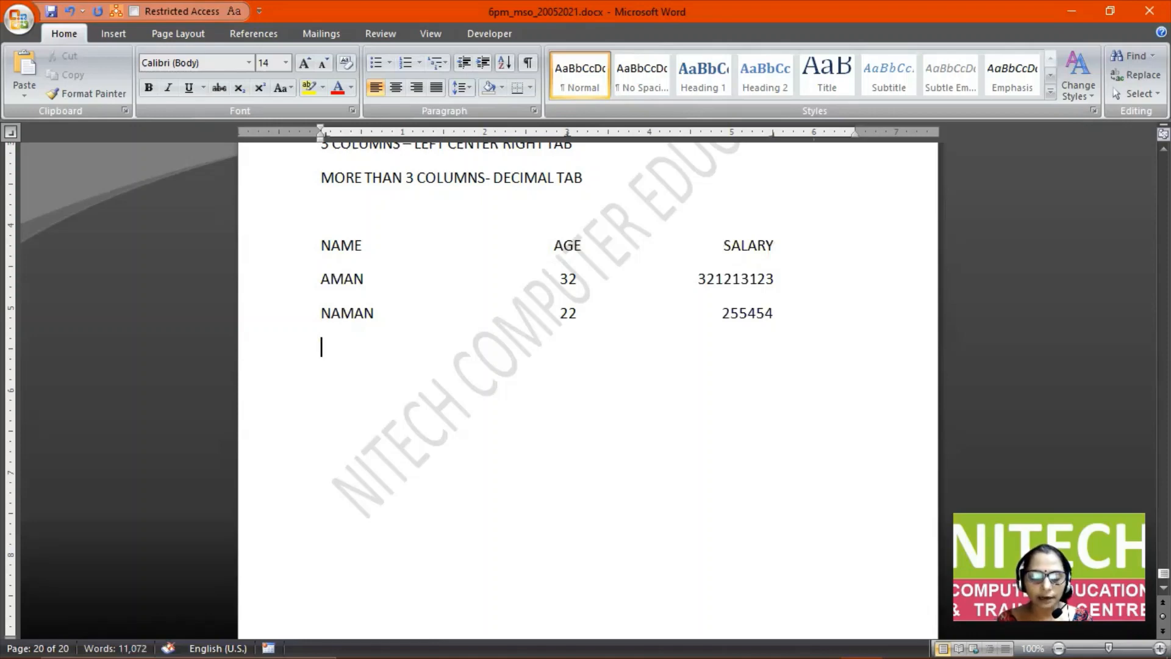
Enter the third row with a person's name, age 25 and salary 3232323.
text(MANAS)
key(Tab)
text(22)
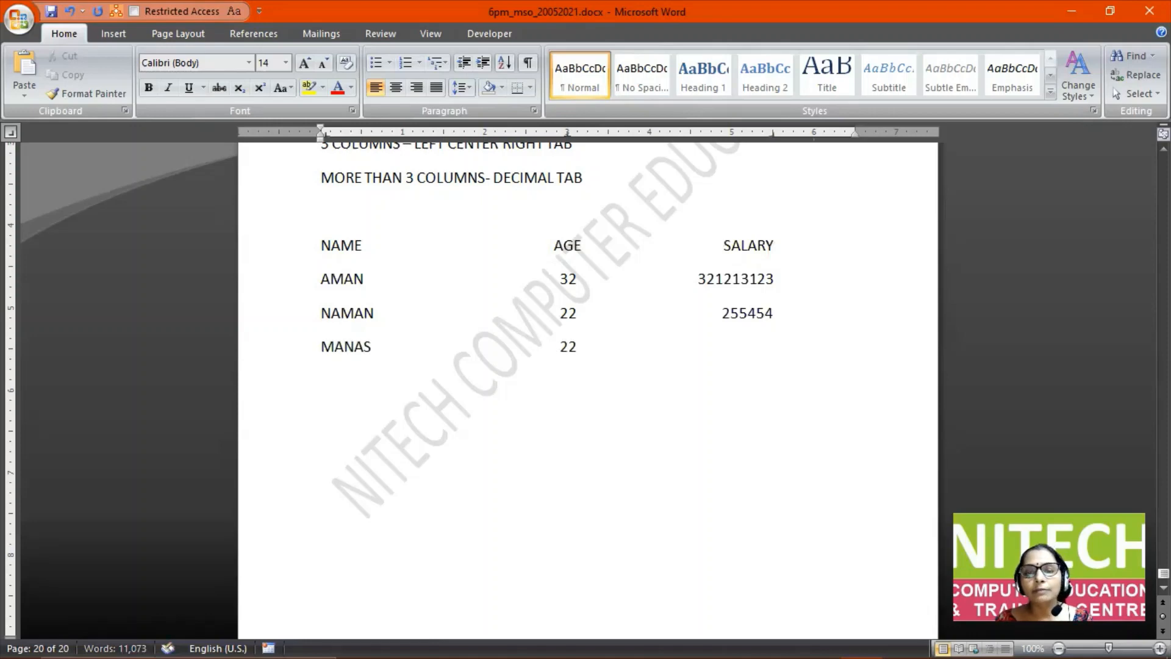
text(1)
key(BackSpace)
key(BackSpace)
key(BackSpace)
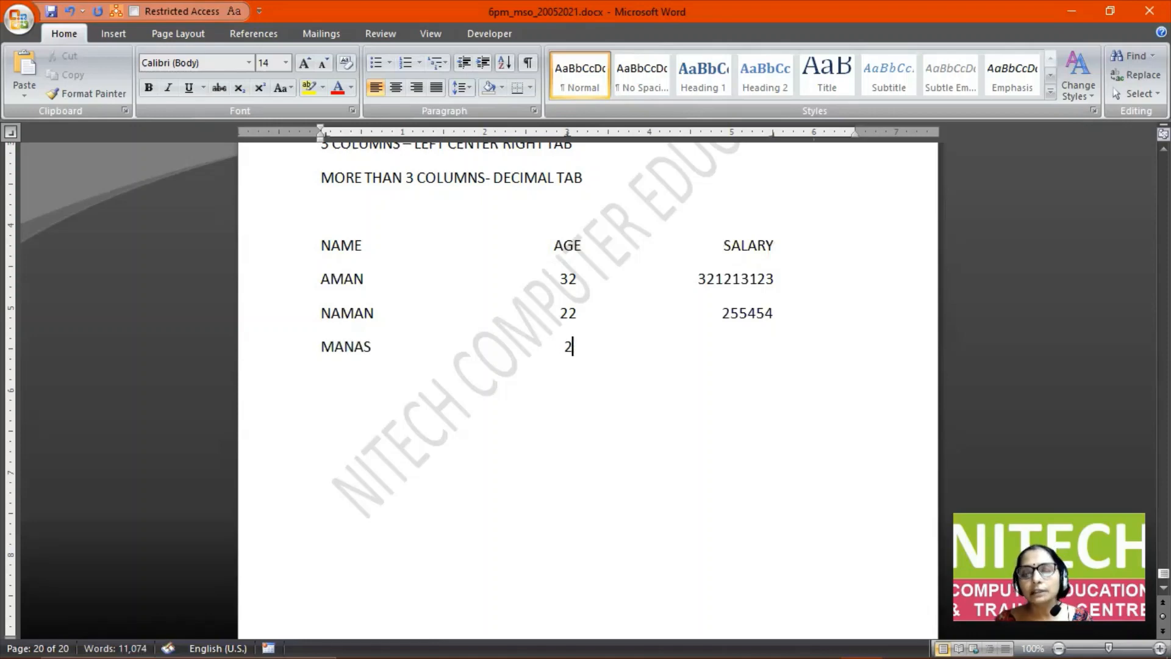
text(5)
key(Tab)
text(3232323)
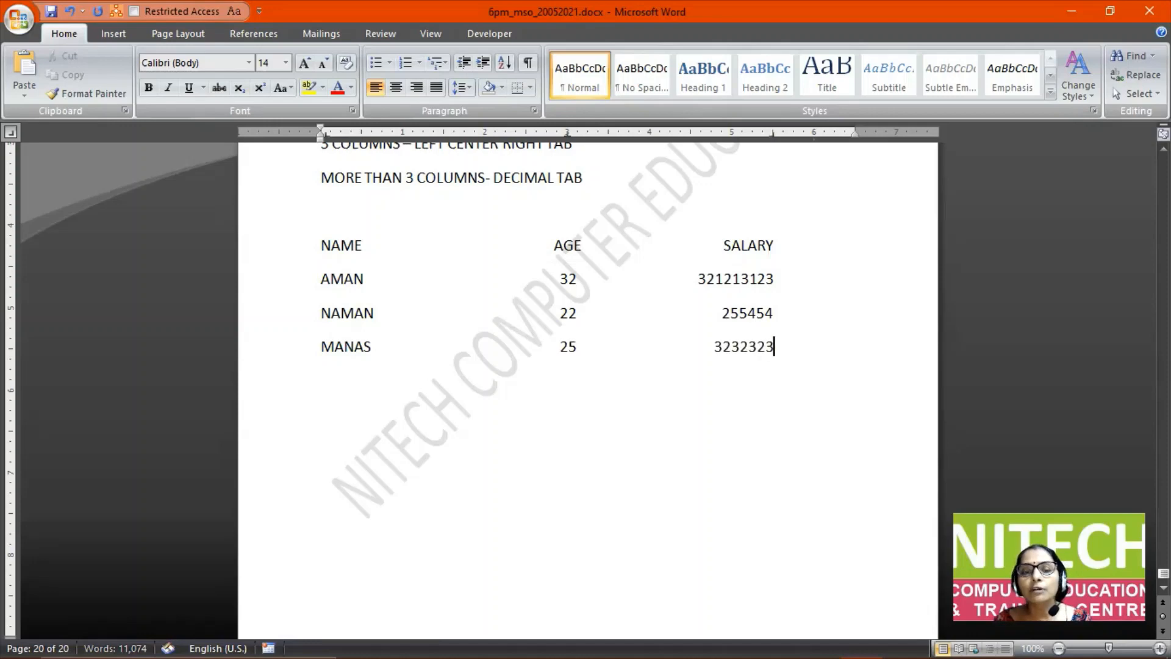
Enter the fourth row with a person's name, age 45 and salary 352666, and start a new paragraph one blank line below.
key(Return)
text(SAGAR)
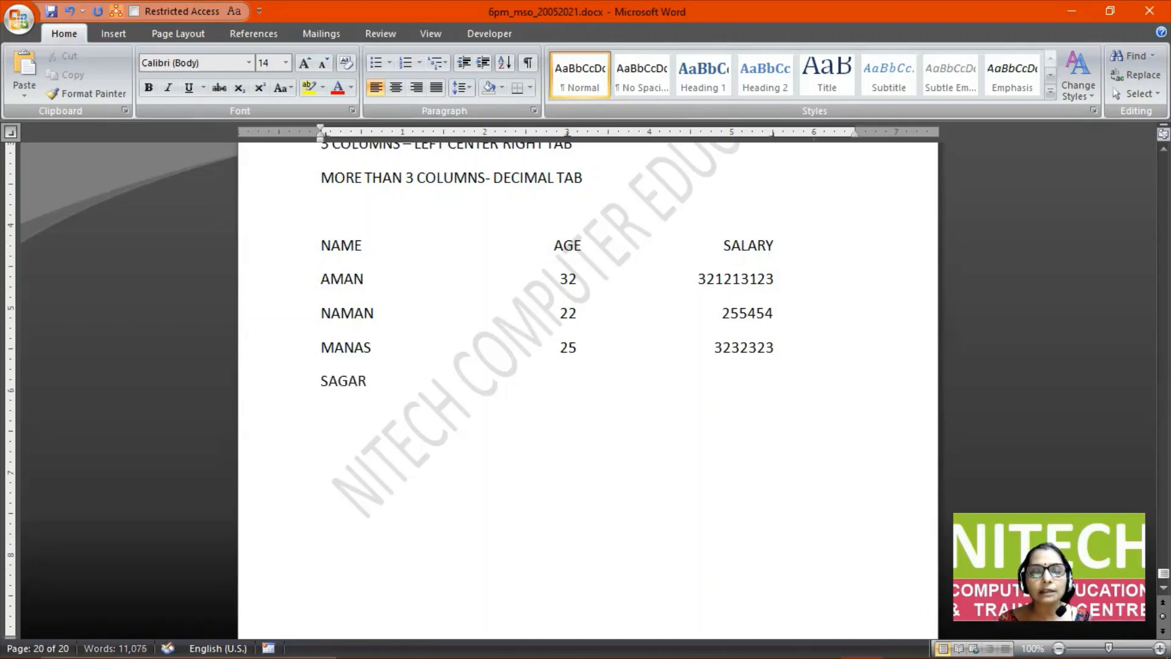
key(Tab)
text(45)
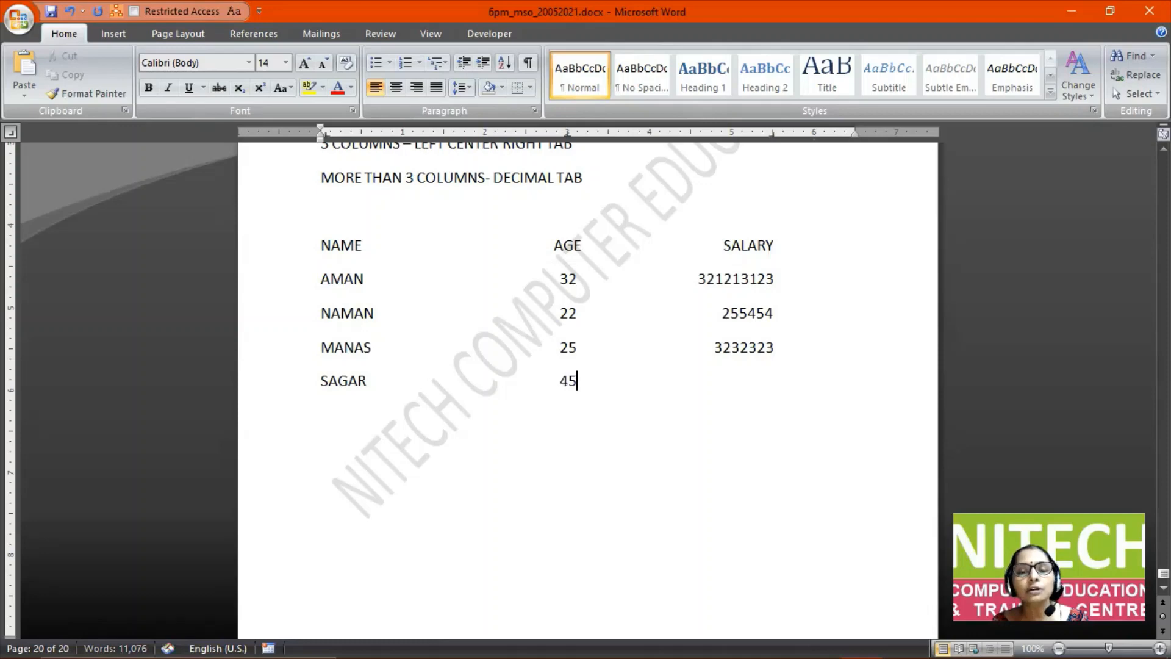
key(Tab)
text(352666)
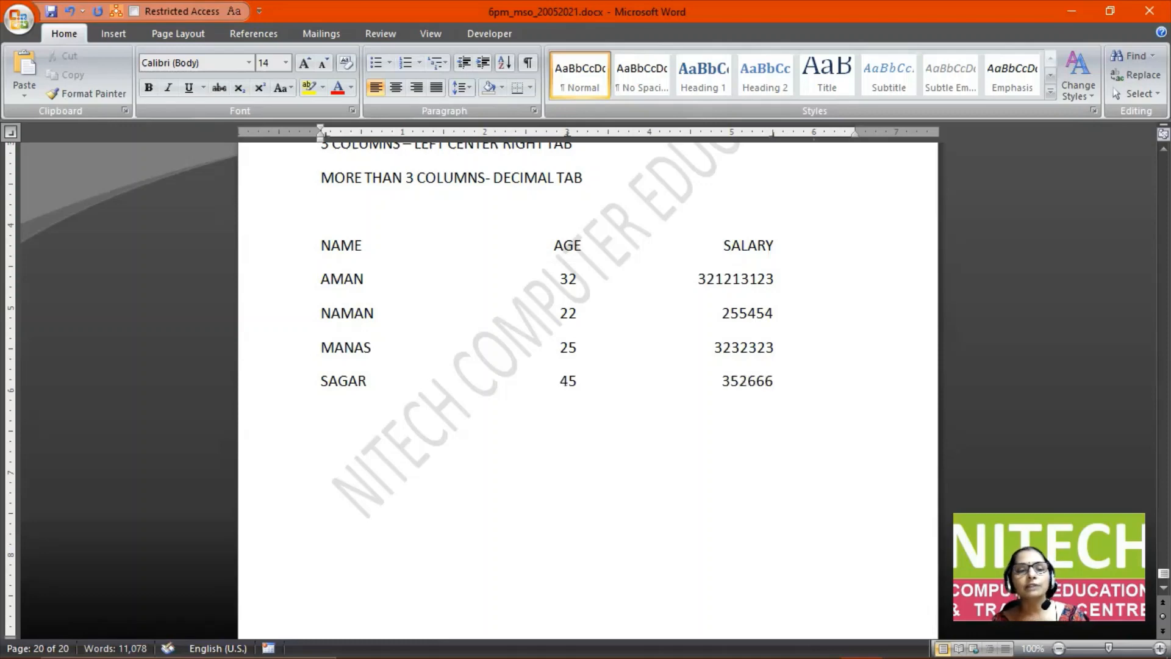
key(Return)
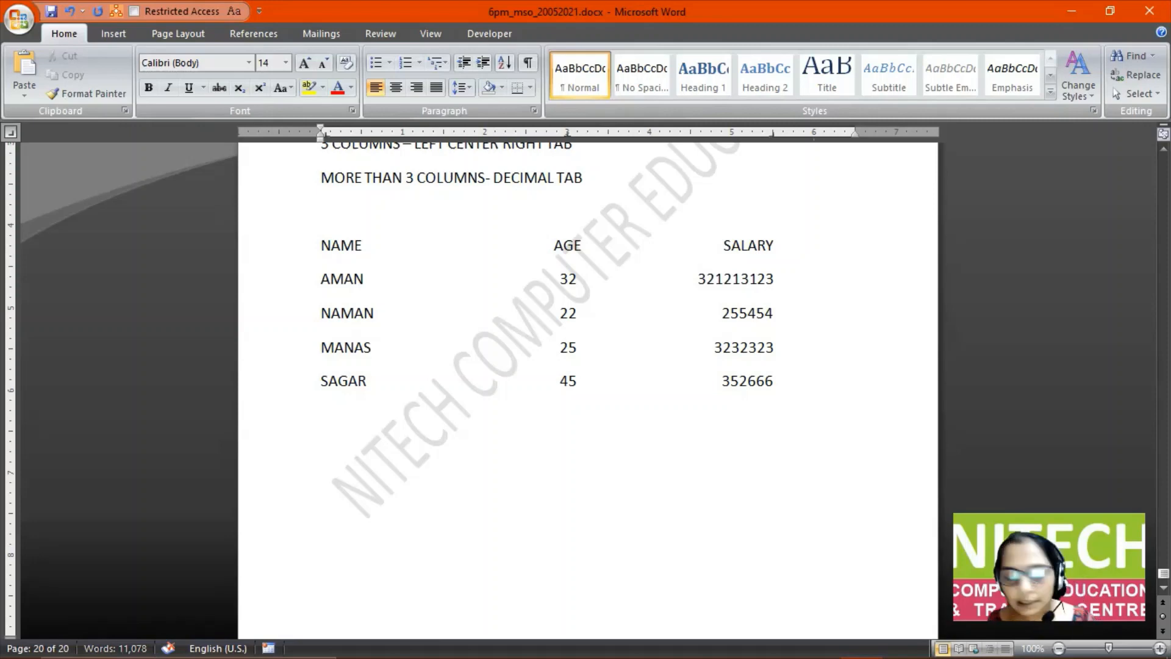
key(Return)
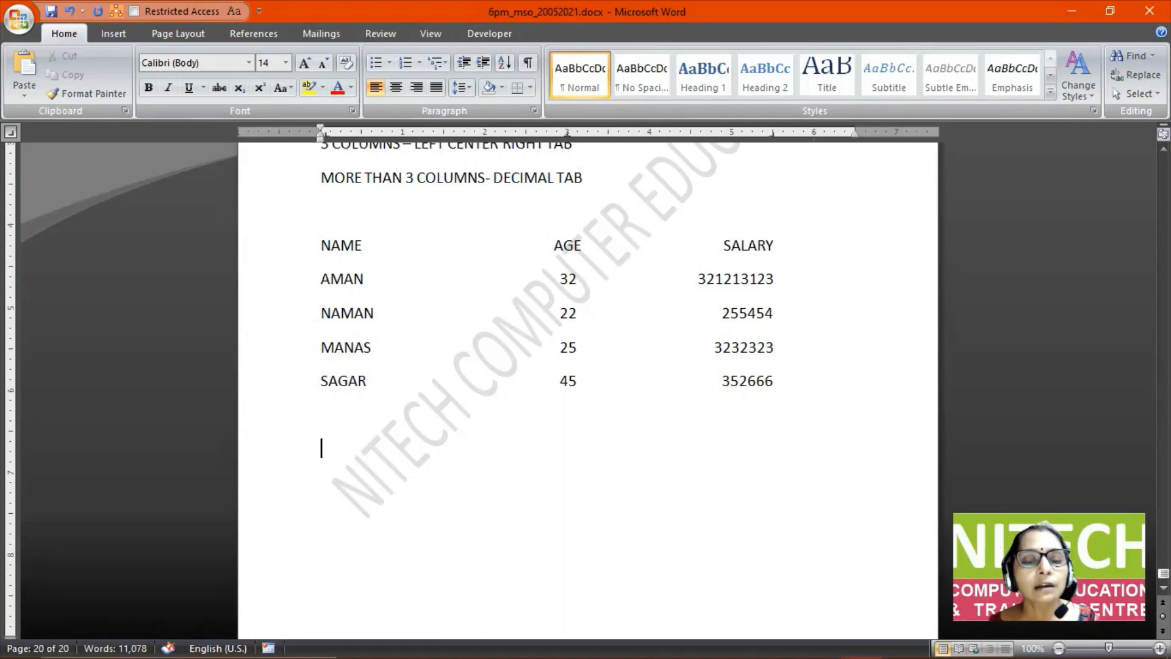
Try out the 3-inch center tab on the empty line with the sample text JNJHGJKGHJHG, and remove the text and tab again.
key(Tab)
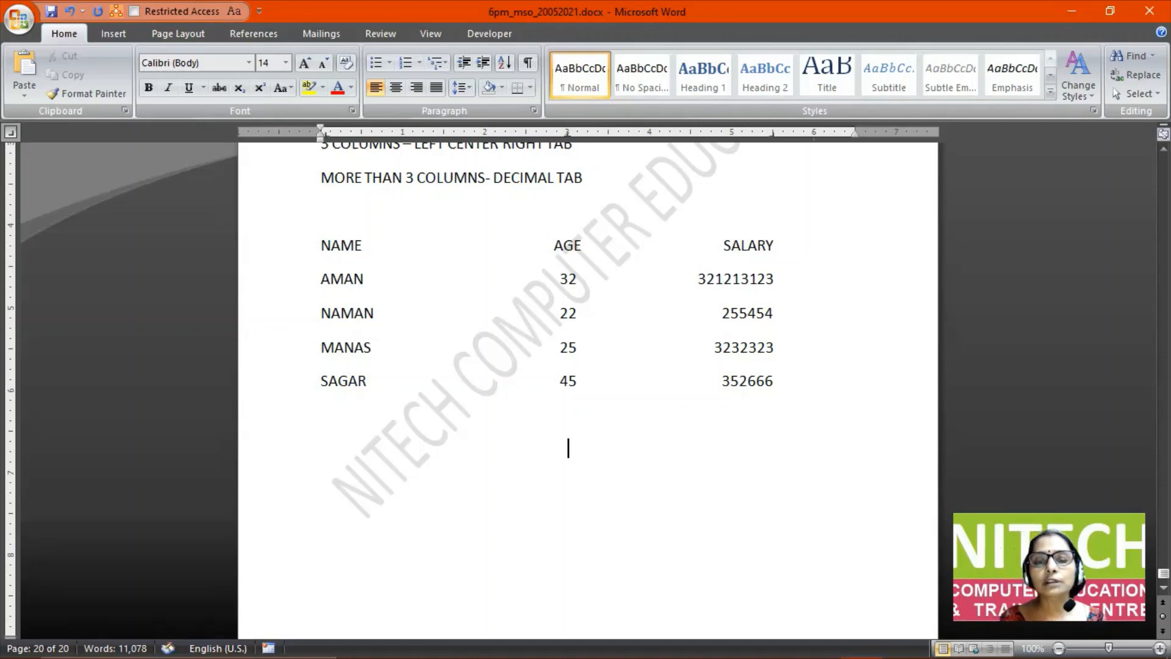
text(JNJHGJKGHJHG)
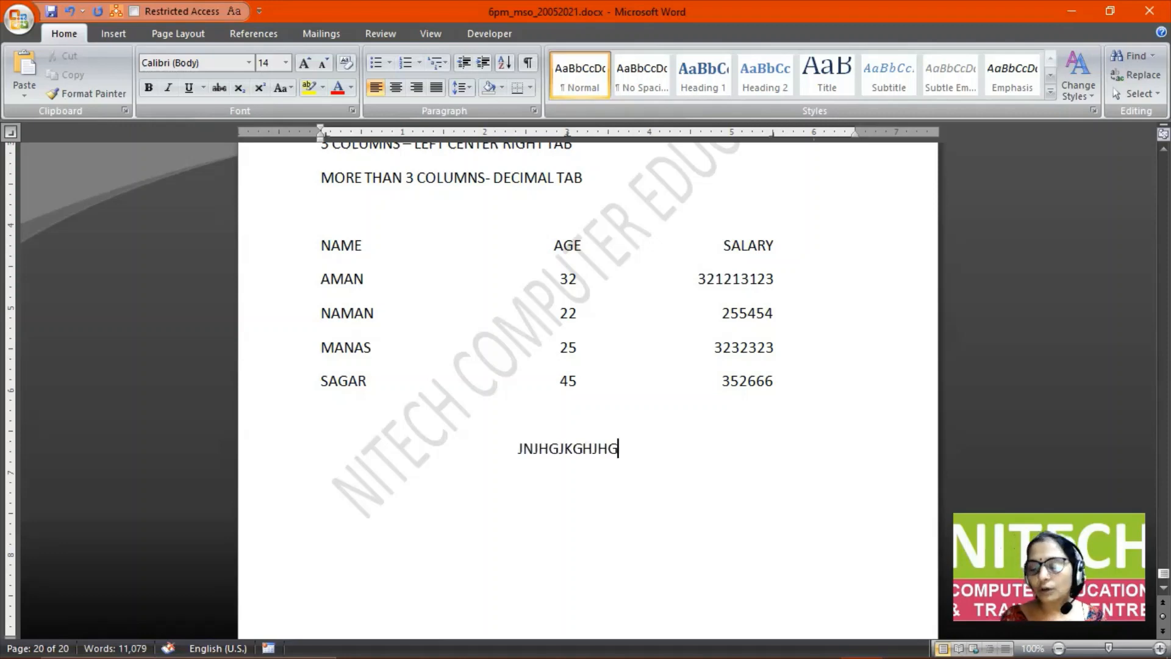
key(BackSpace)
key(BackSpace)
key(BackSpace)
key(BackSpace)
key(BackSpace)
key(BackSpace)
key(BackSpace)
key(BackSpace)
key(BackSpace)
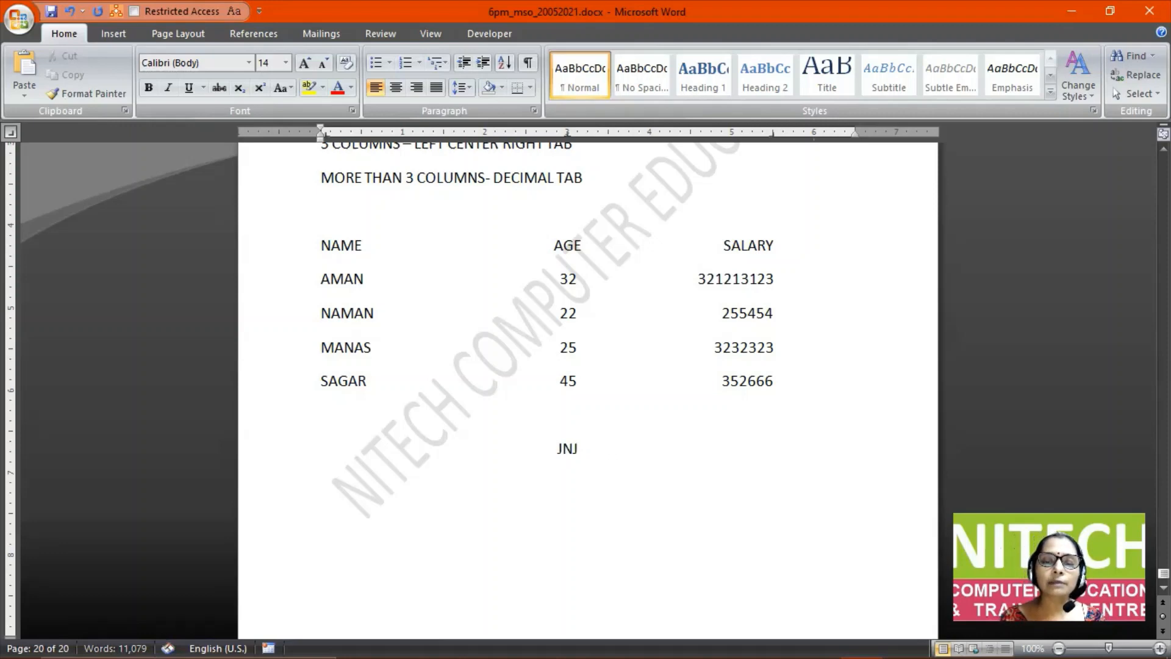
key(BackSpace)
key(BackSpace)
key(BackSpace)
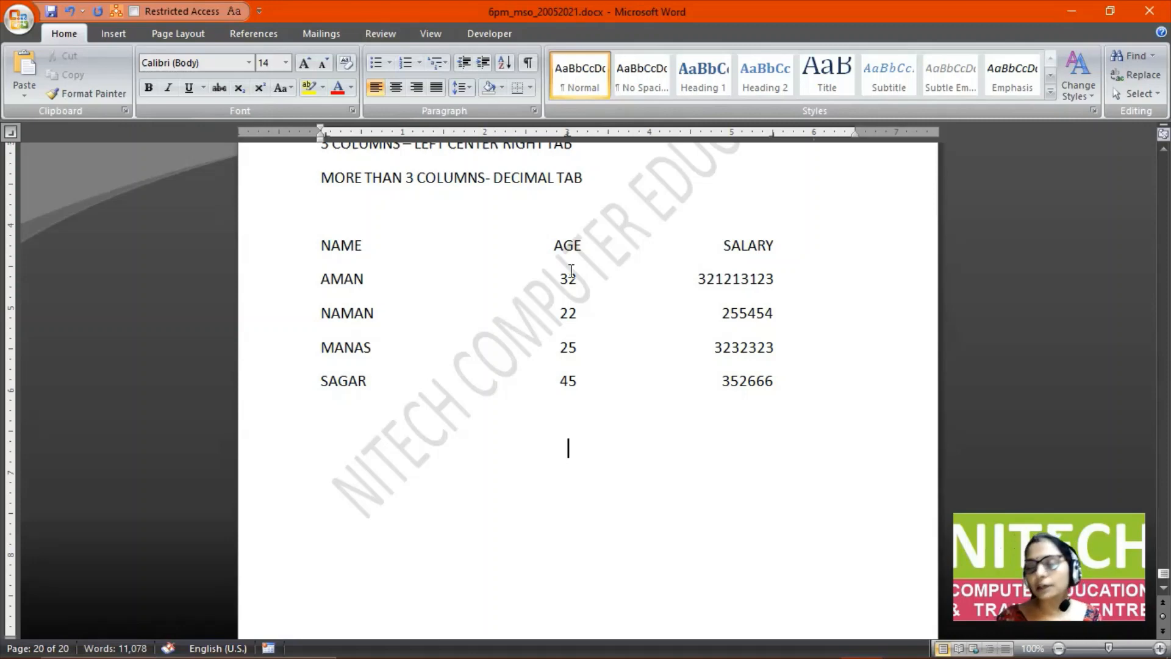
key(BackSpace)
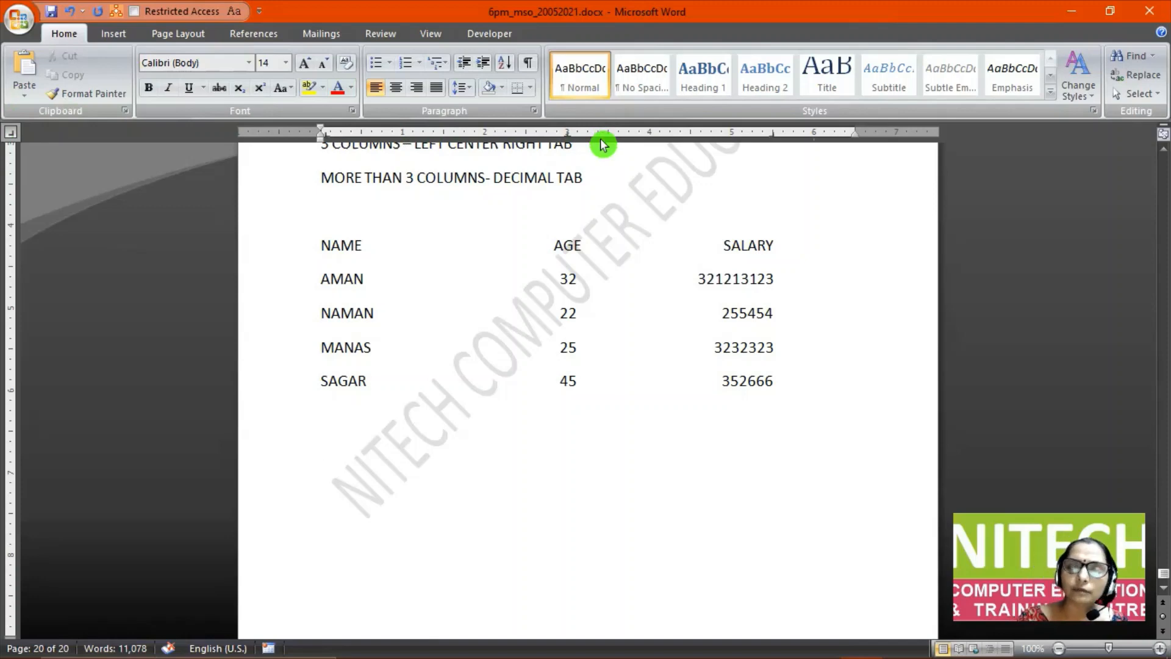
Add left tab stops at 4.69 and 1.38 inches on the ruler, opening and closing the Tabs settings each time.
double_click(707, 131)
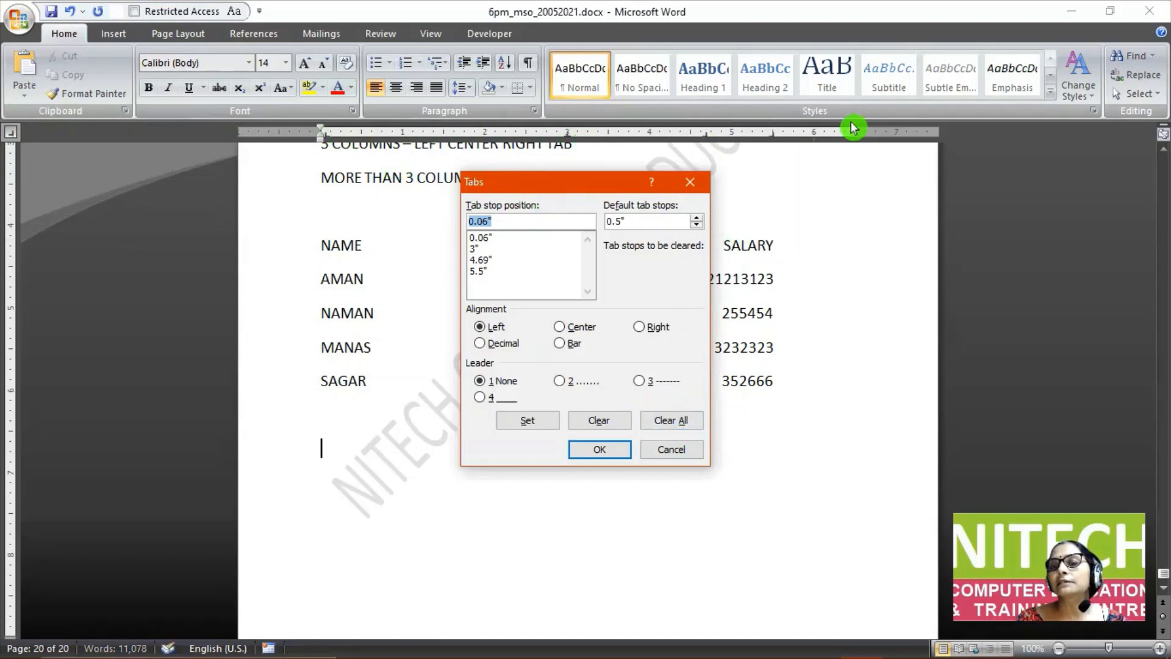
click(669, 422)
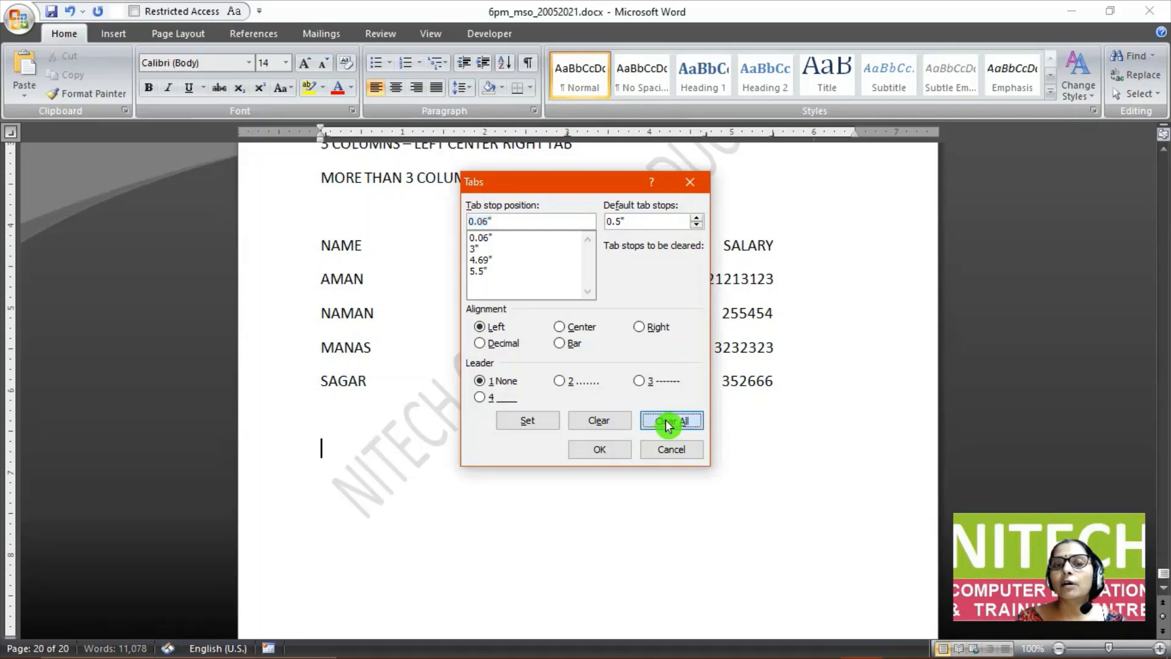
click(624, 451)
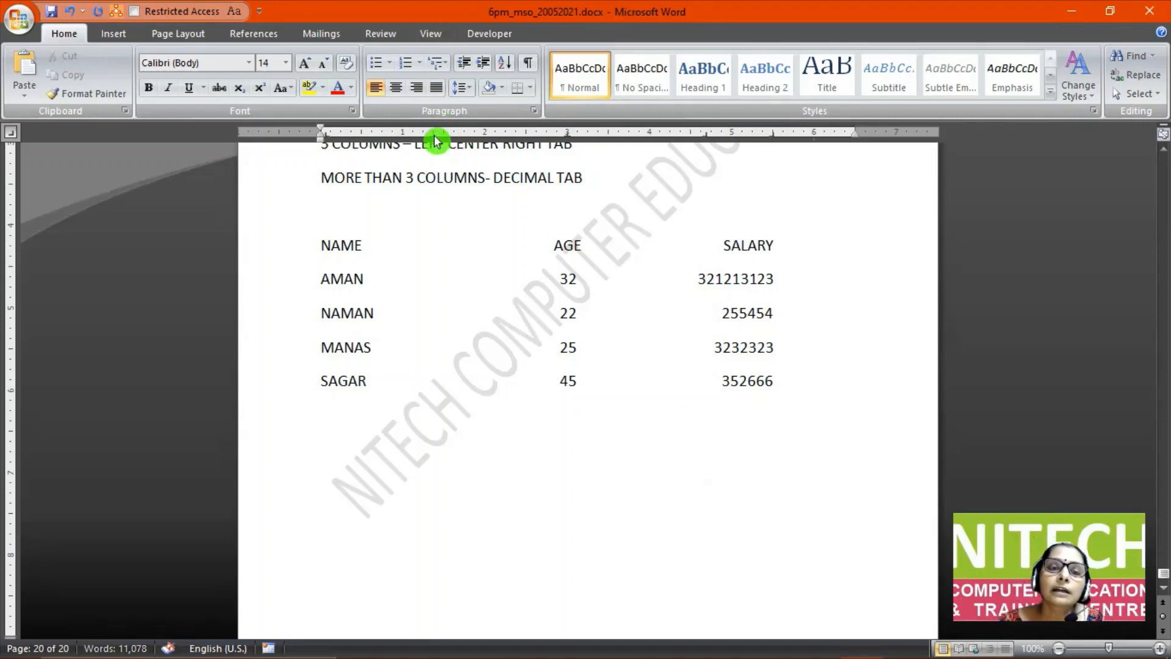
double_click(435, 139)
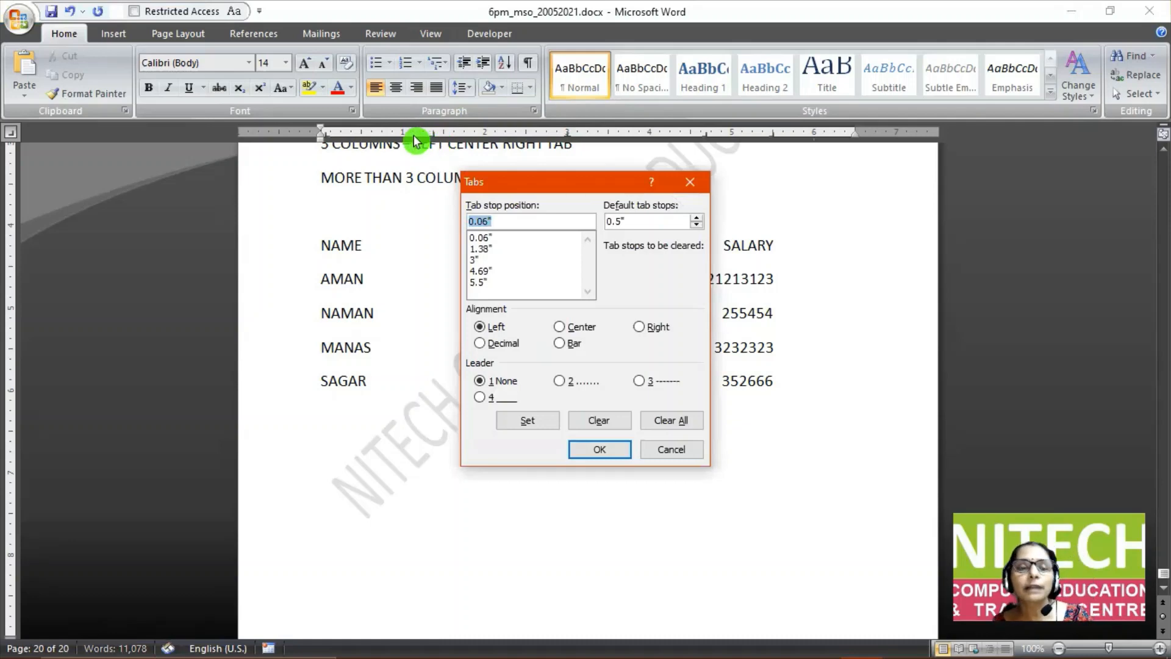
key(Escape)
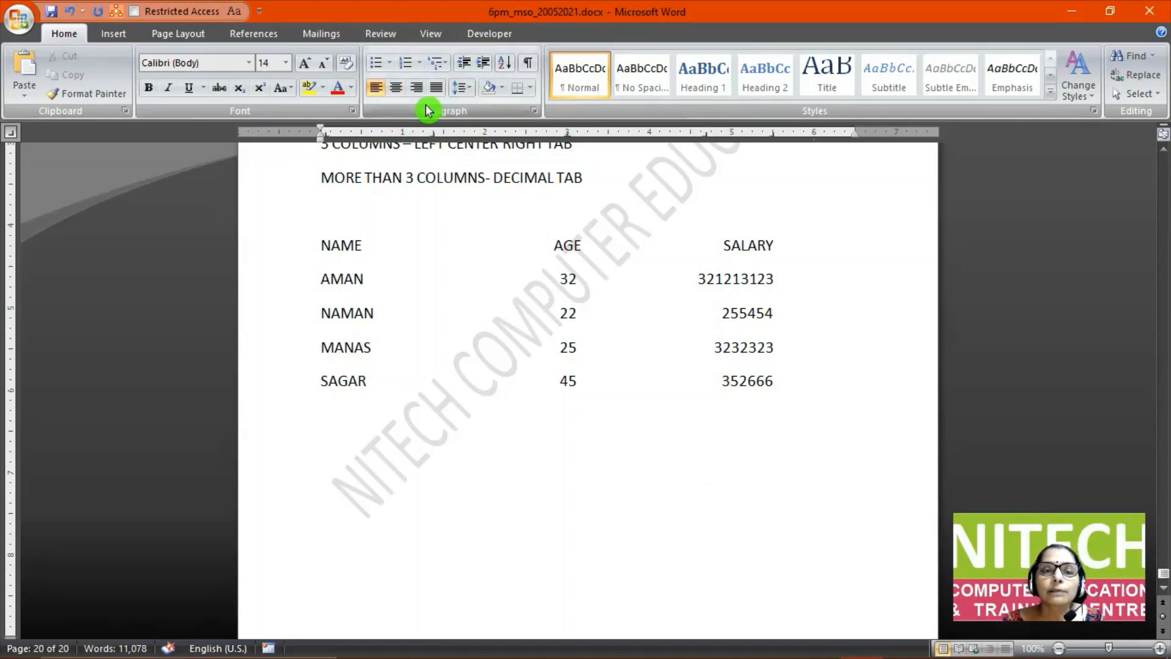
Clear all tab stops from the empty line below the table in the Tabs settings.
click(535, 115)
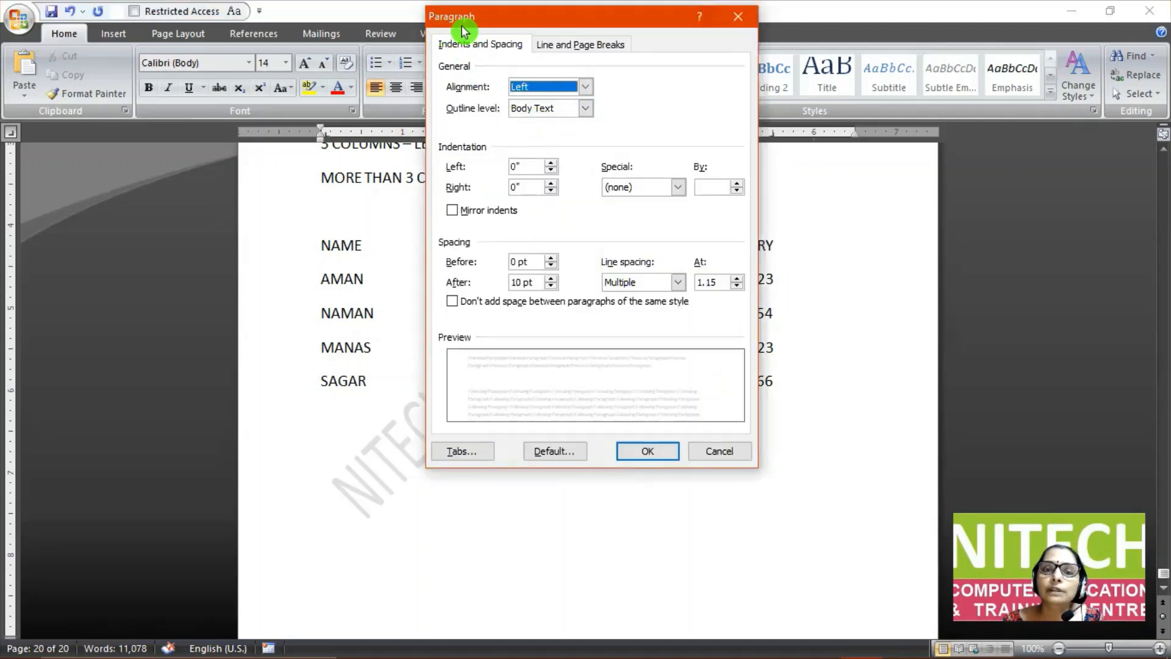
click(475, 455)
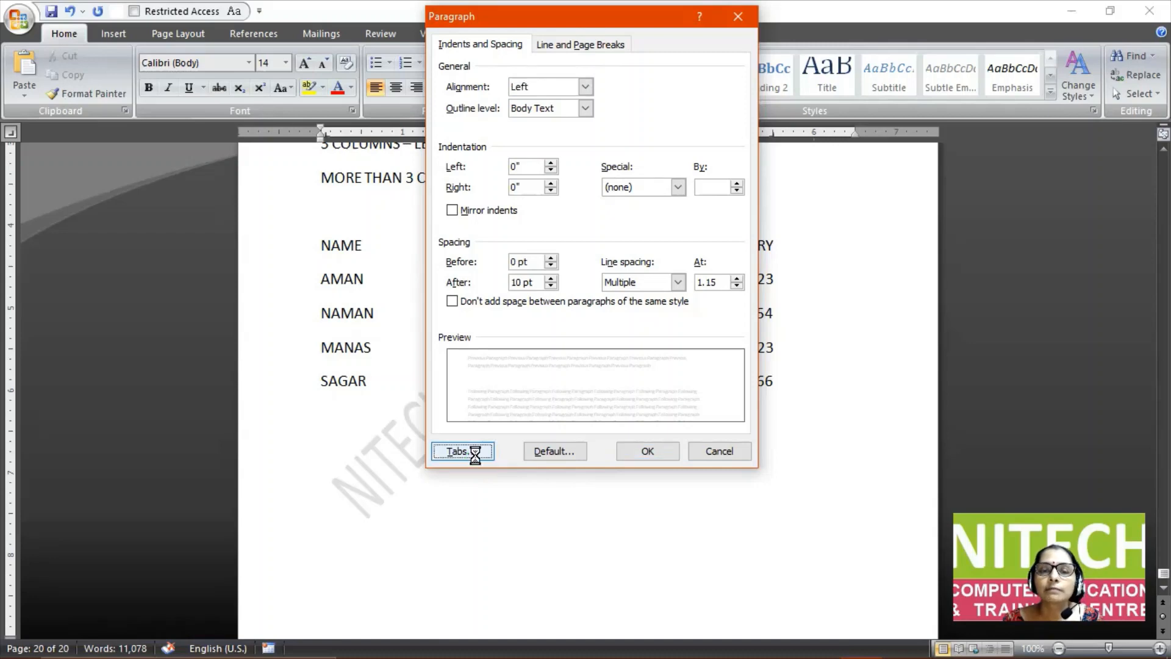
drag(526, 181, 430, 166)
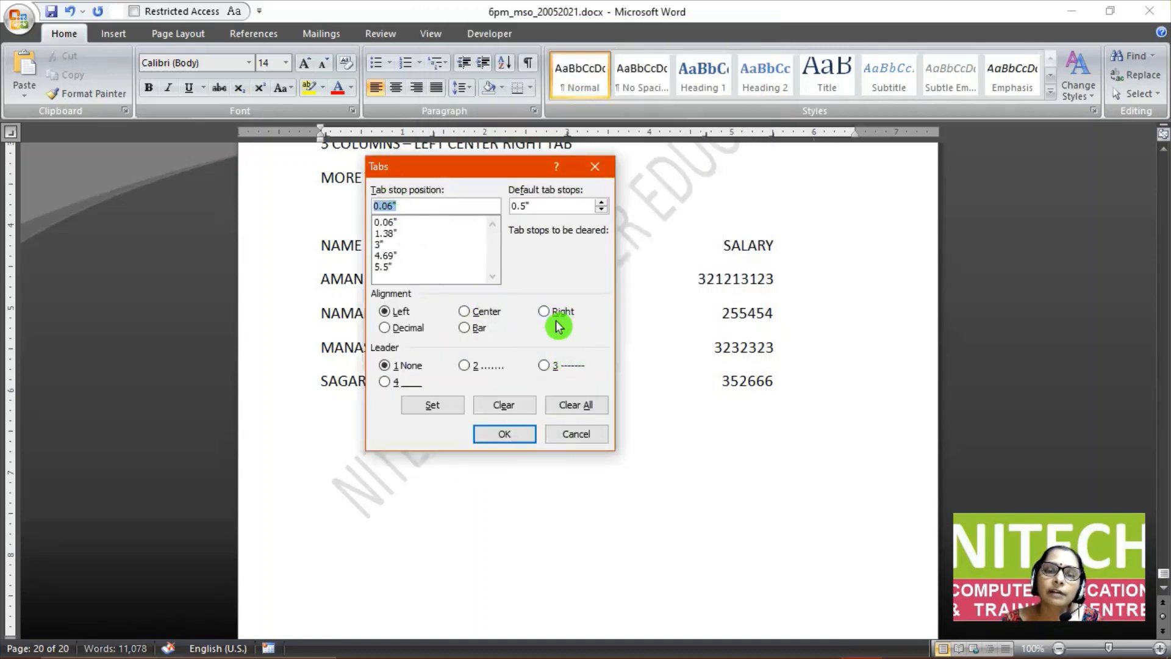
click(577, 406)
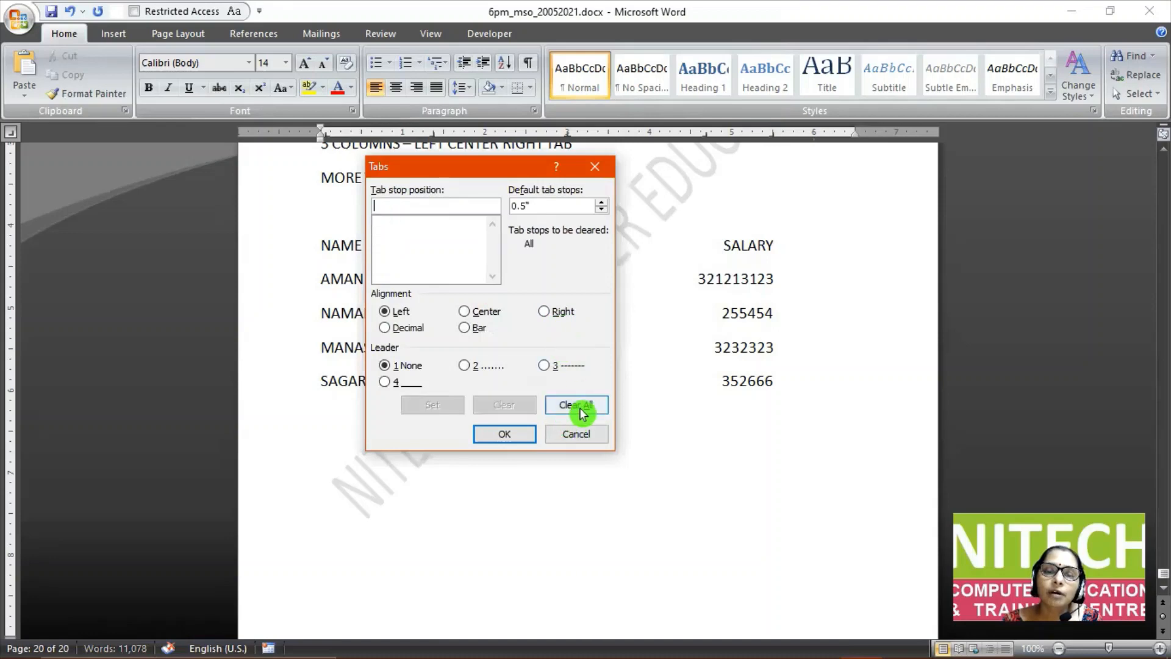
click(520, 434)
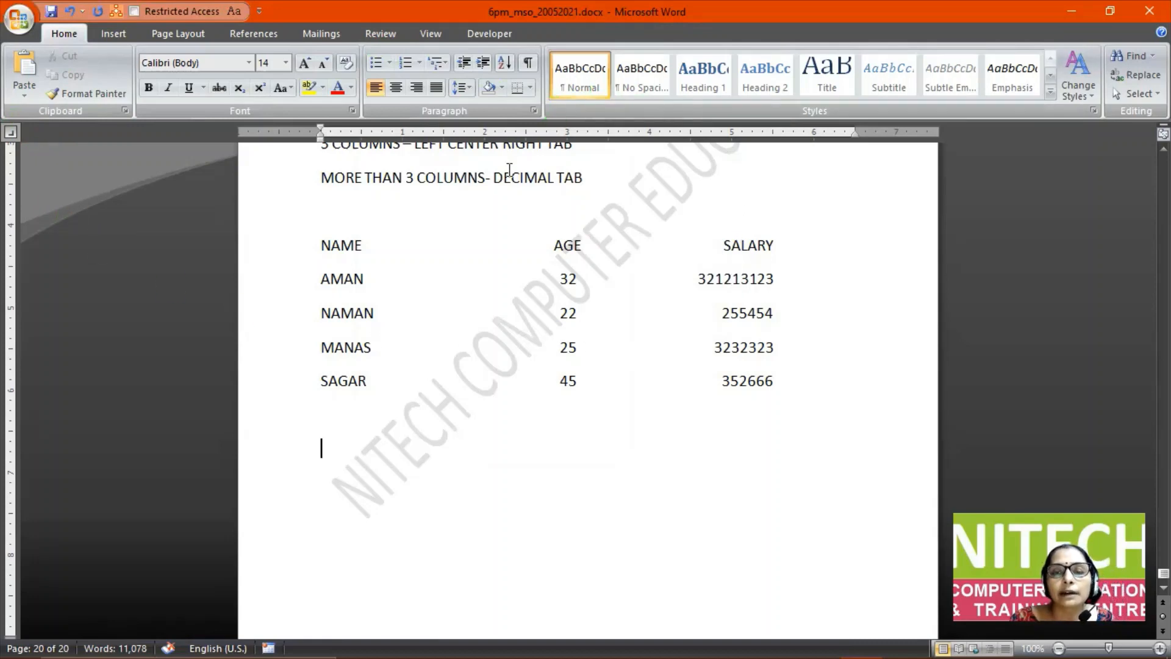
Add a right tab stop at 2.38 inches on the ruler and review it in the Tabs settings, reopening them through the Paragraph settings.
double_click(516, 135)
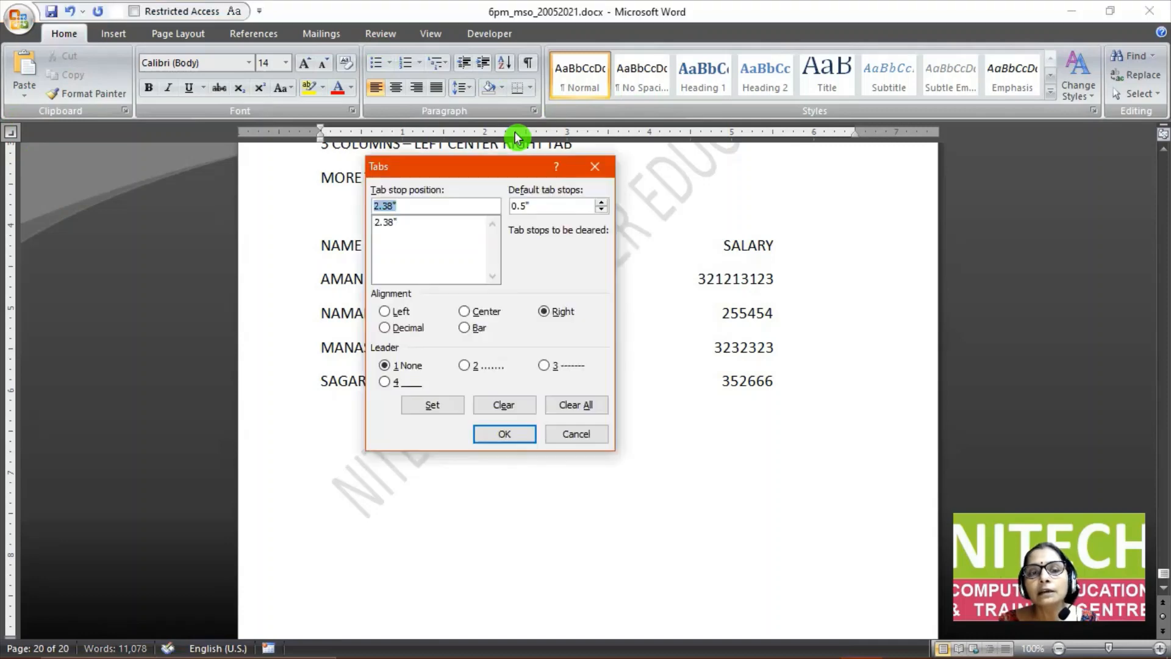
click(578, 434)
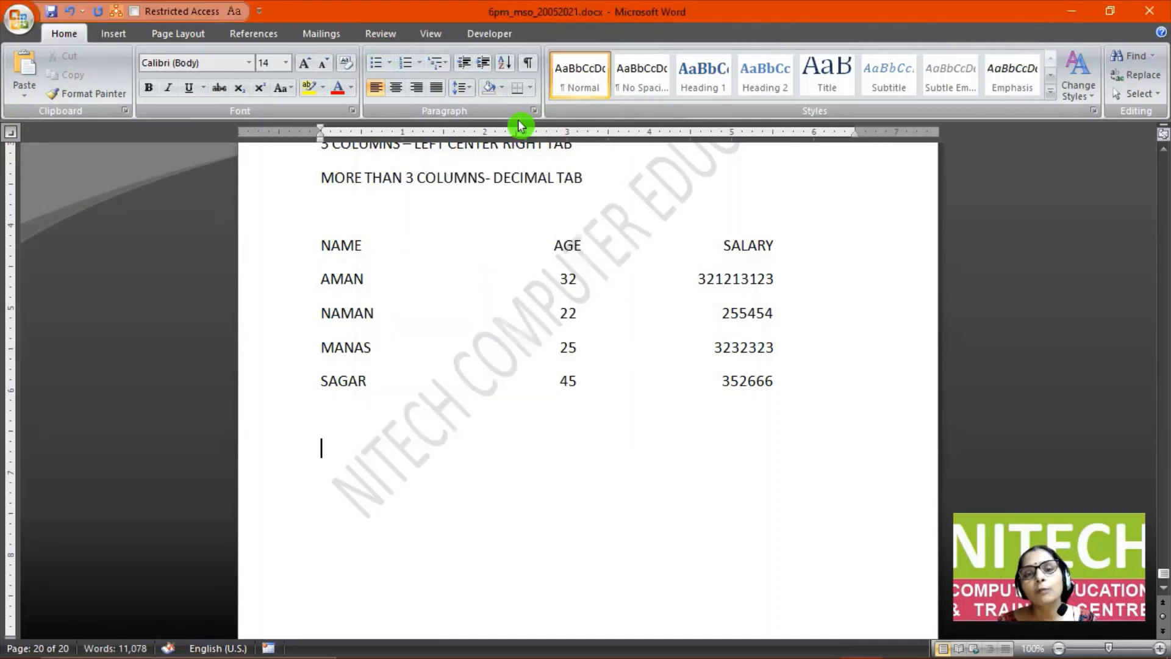
click(537, 112)
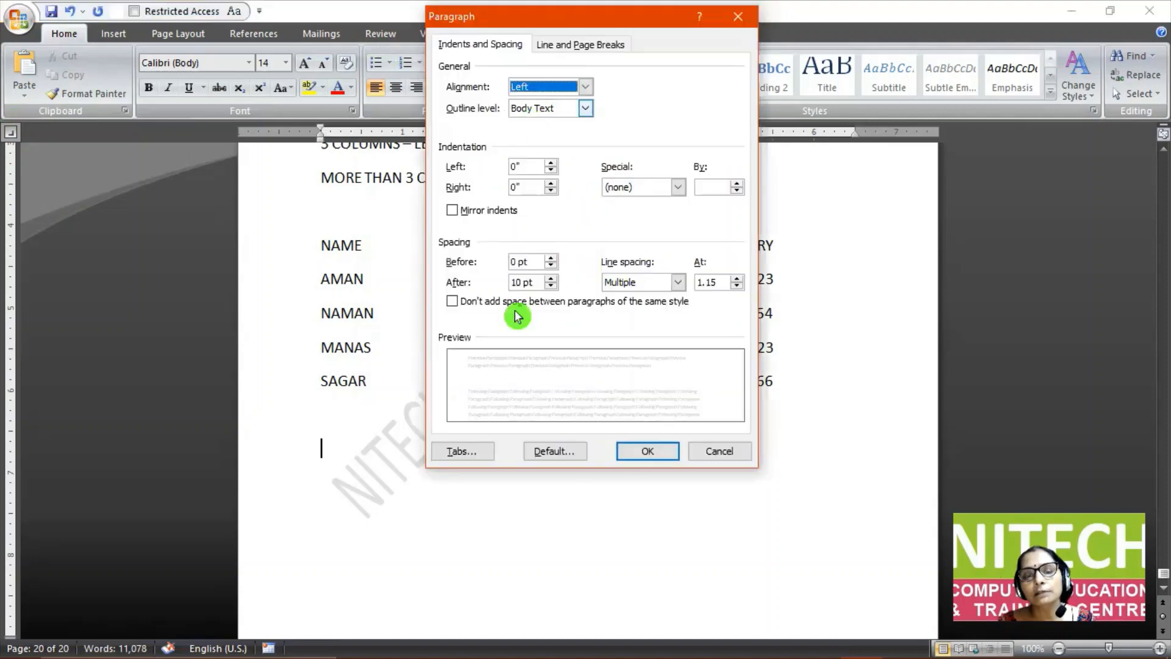
click(463, 451)
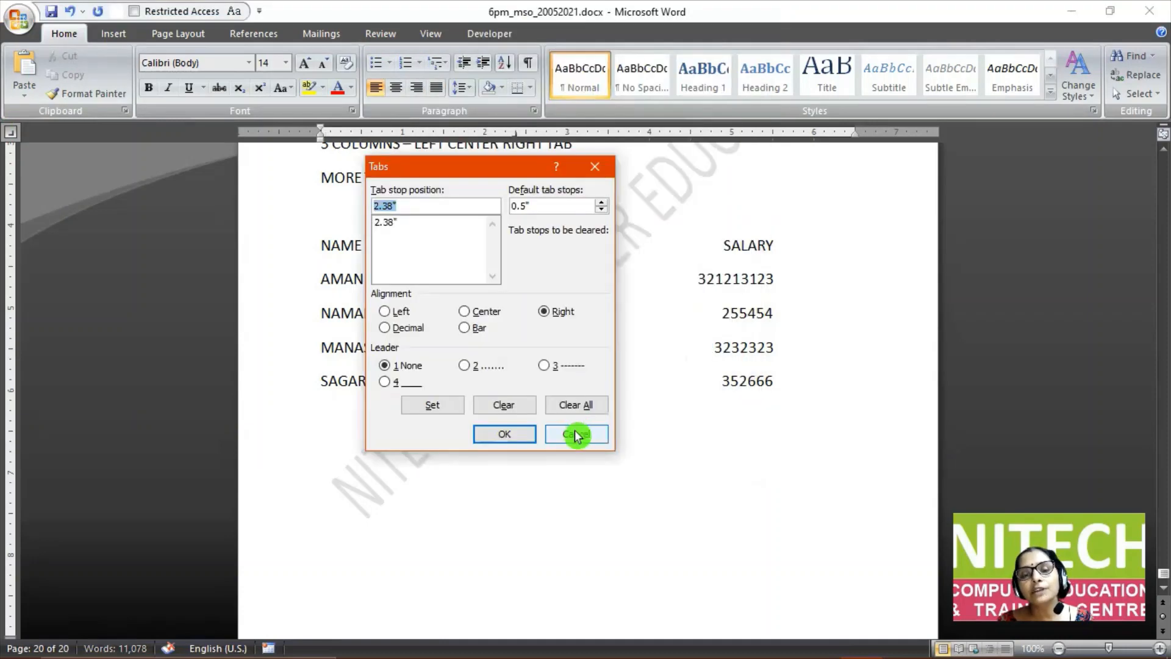
click(577, 435)
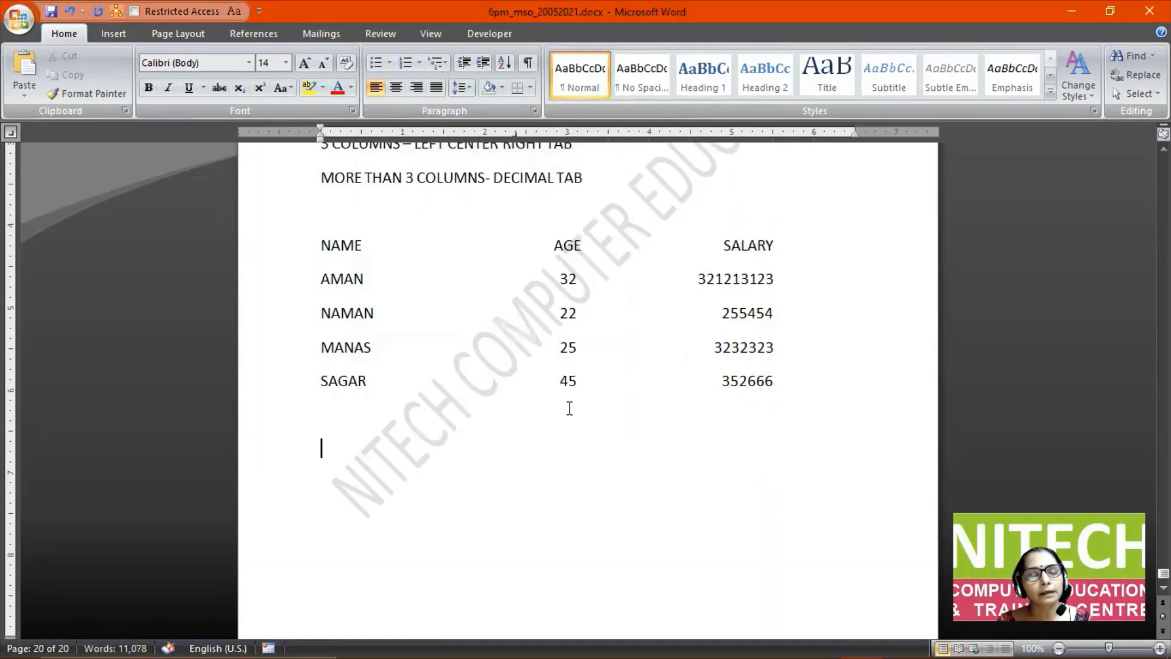
Start a new paragraph below the table, enter the heading NAME and advance to the next tab stop.
scroll(485, 268, up, 1)
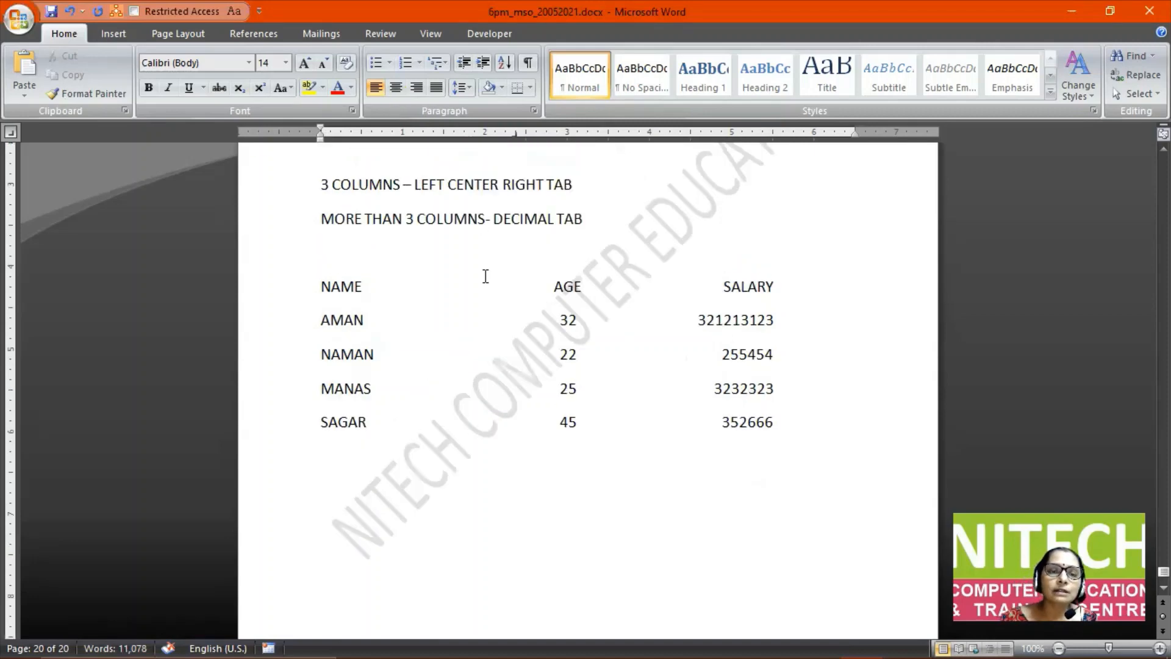
scroll(509, 198, down, 3)
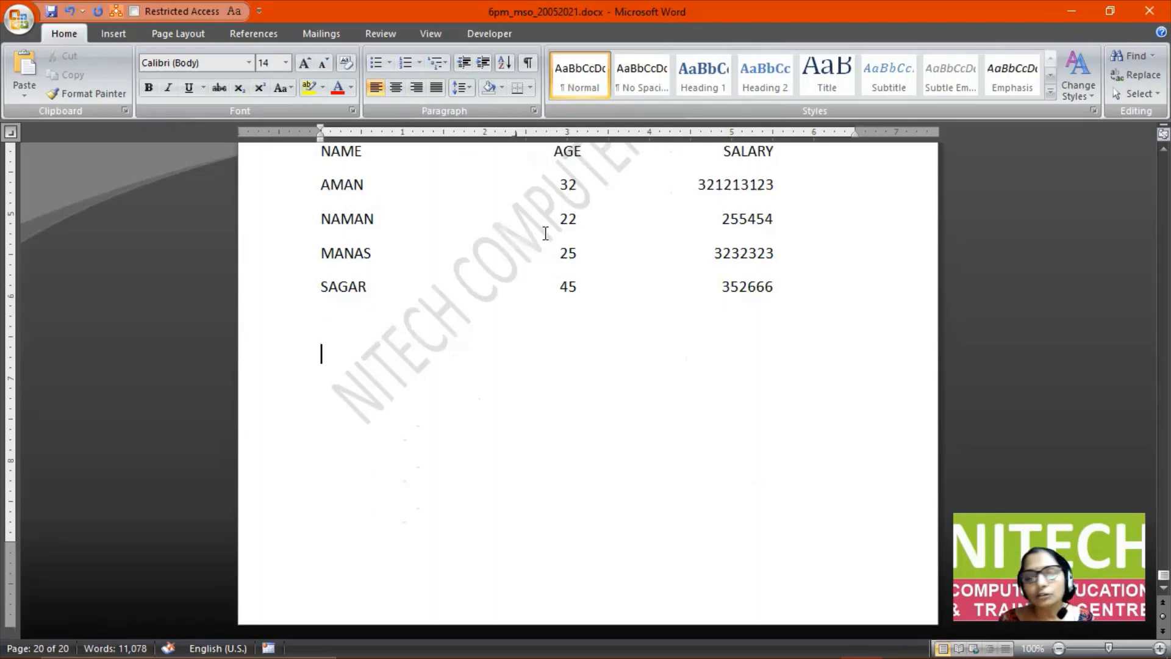
key(Return)
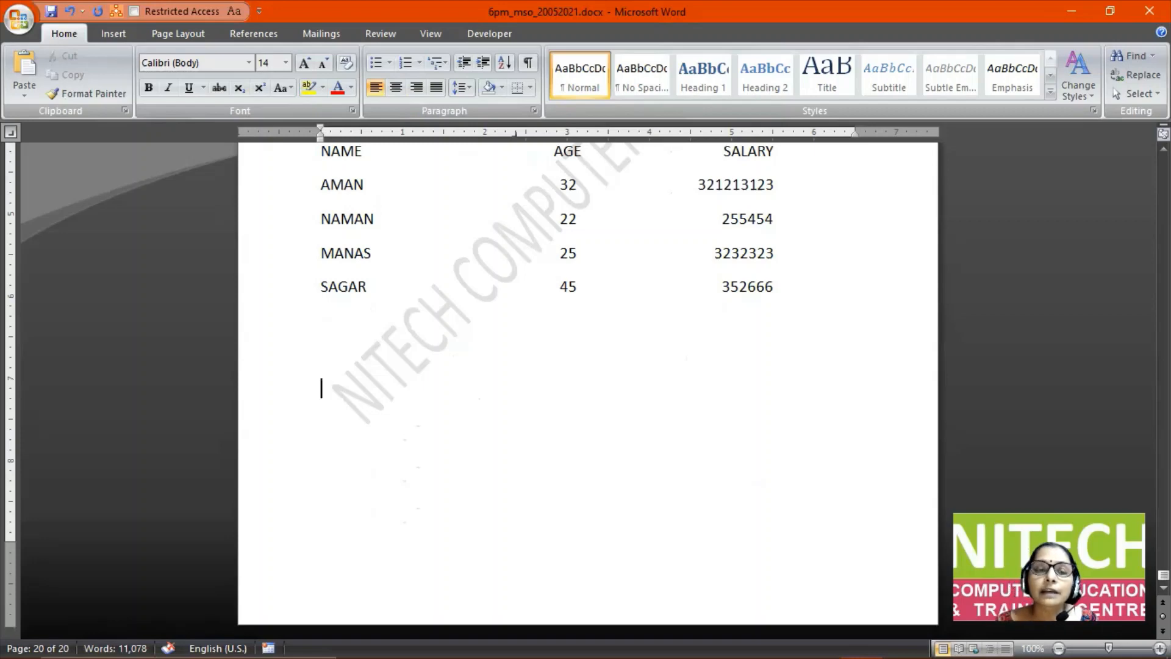
scroll(539, 237, up, 1)
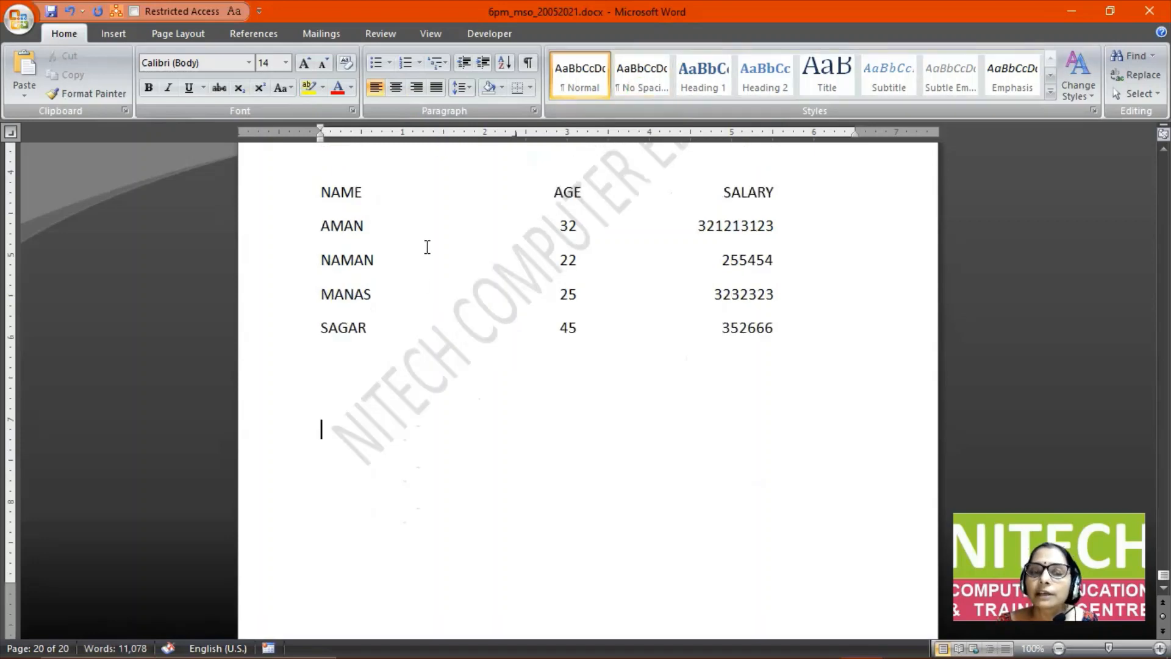
click(340, 426)
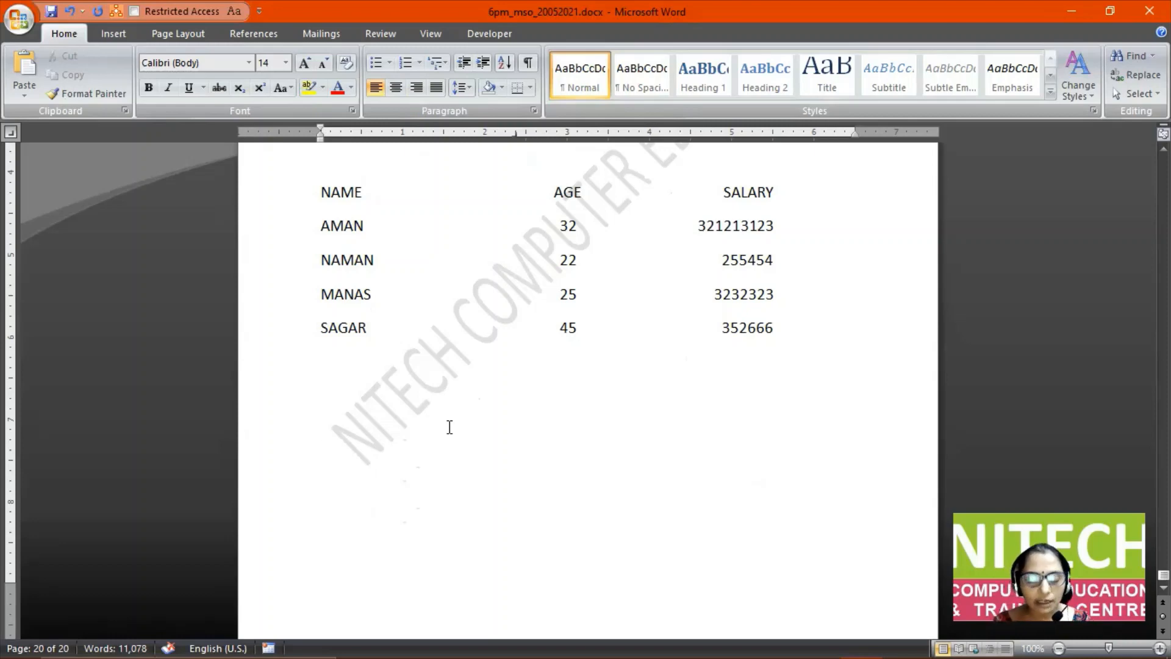
text(NAME)
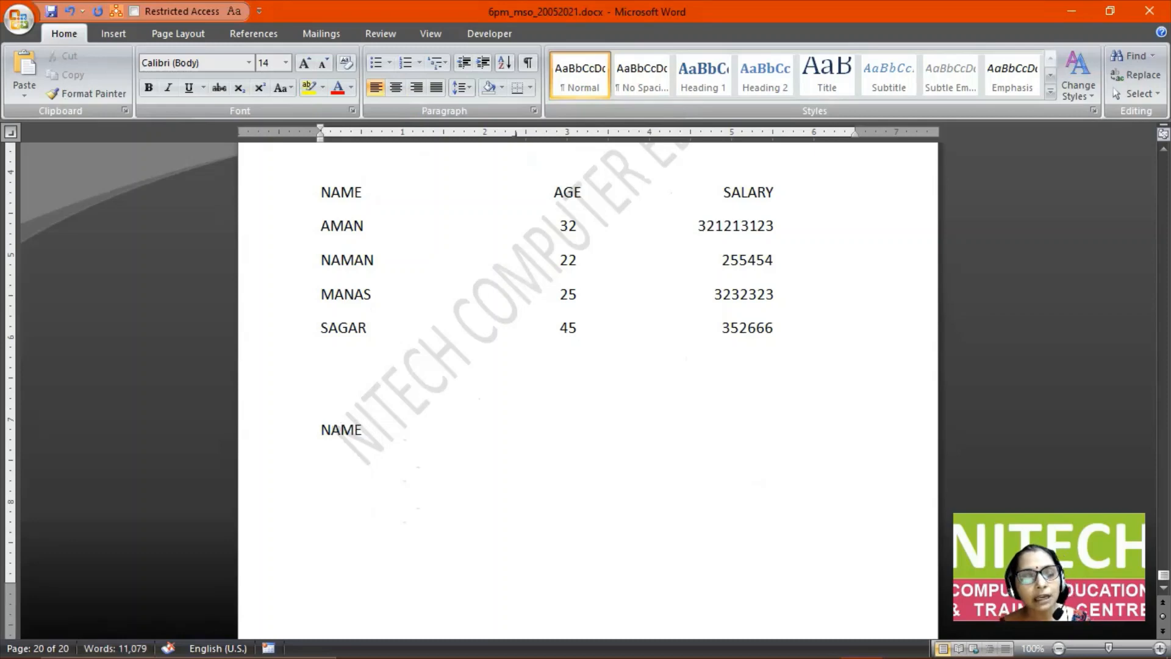
key(Tab)
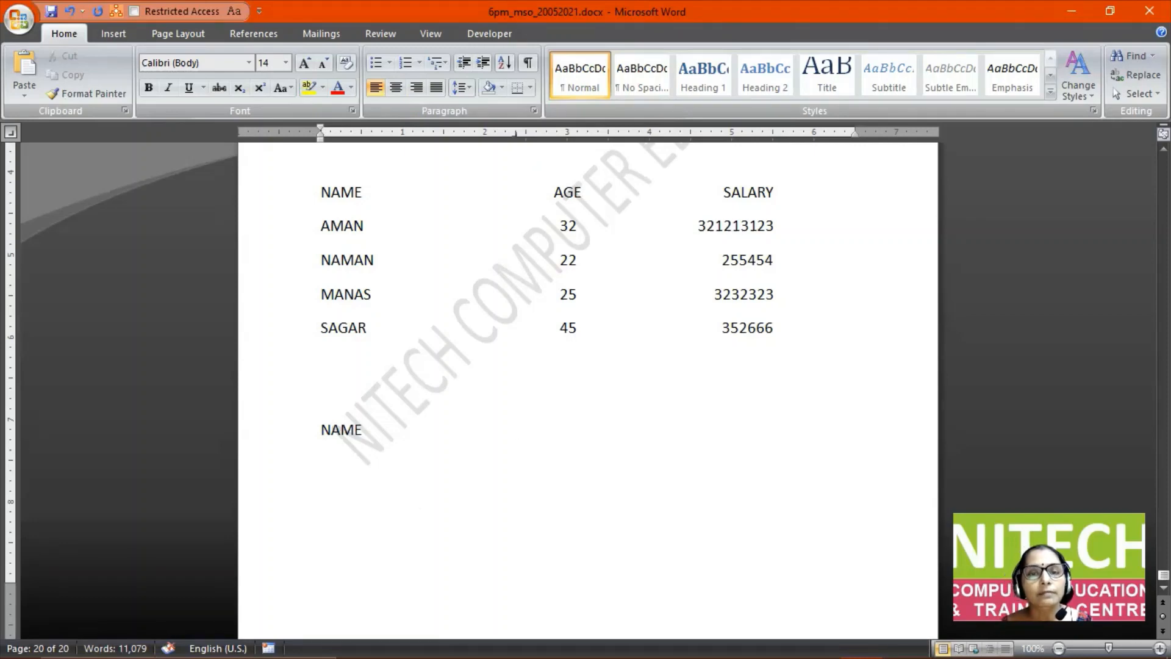